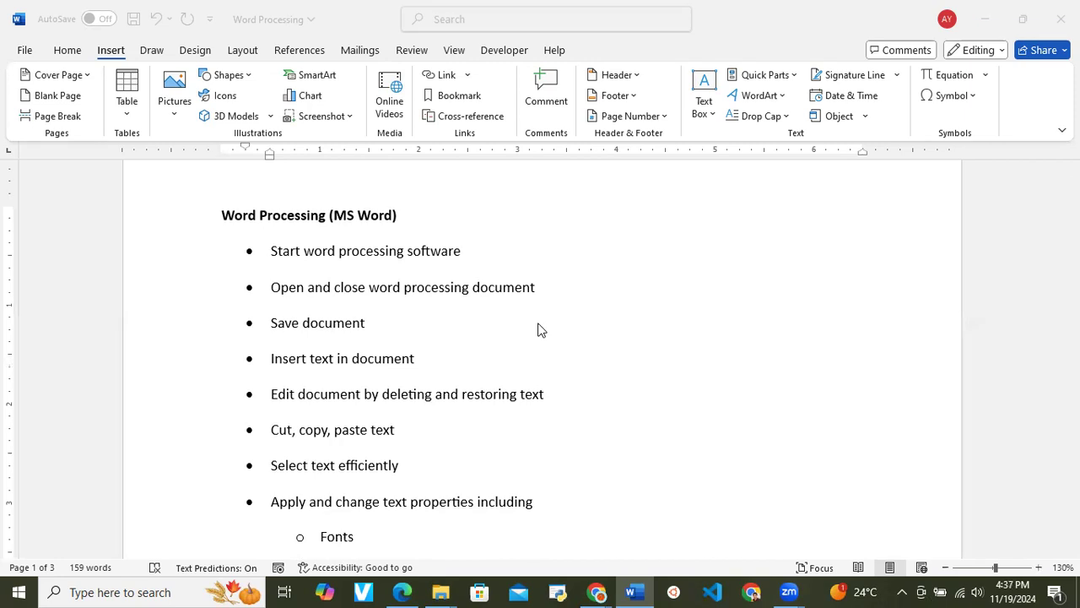
Step: Skim the Word Processing outline from its heading through the page and paragraph property topics
{"action": "scroll", "coordinate": [540, 329], "scroll_direction": "down", "scroll_amount": 1}
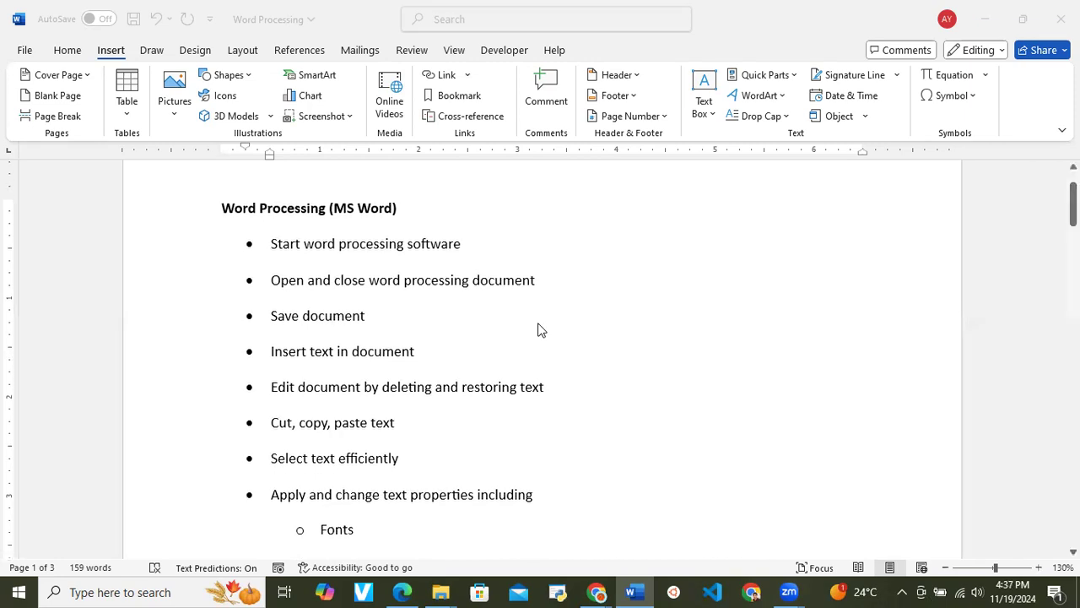
{"action": "scroll", "coordinate": [540, 329], "scroll_direction": "down", "scroll_amount": 3}
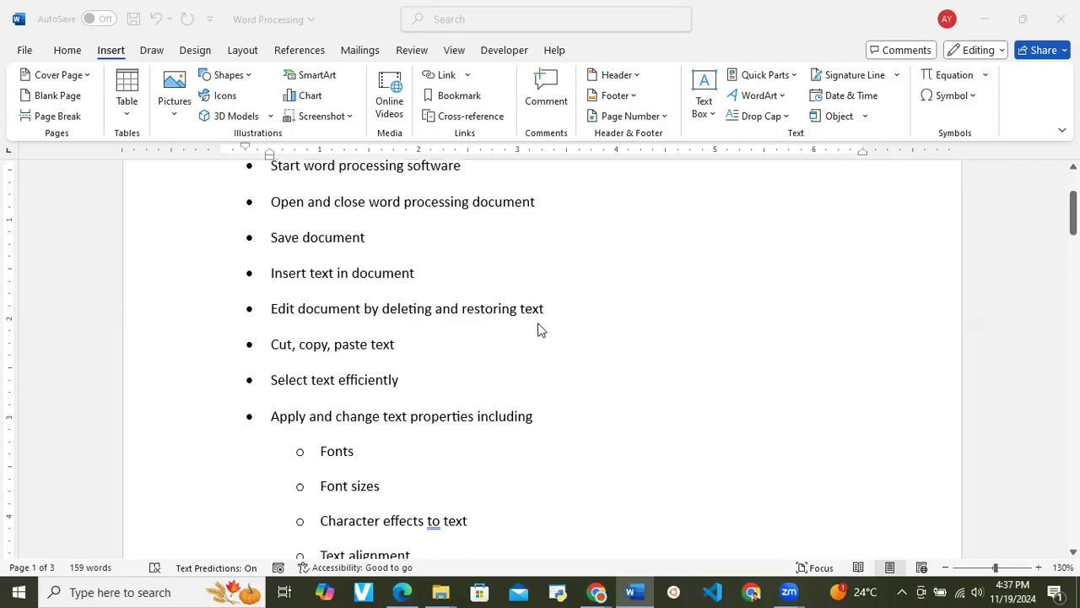
{"action": "scroll", "coordinate": [540, 329], "scroll_direction": "up", "scroll_amount": 3}
{"action": "scroll", "coordinate": [540, 329], "scroll_direction": "down", "scroll_amount": 1}
{"action": "scroll", "coordinate": [540, 329], "scroll_direction": "down", "scroll_amount": 1}
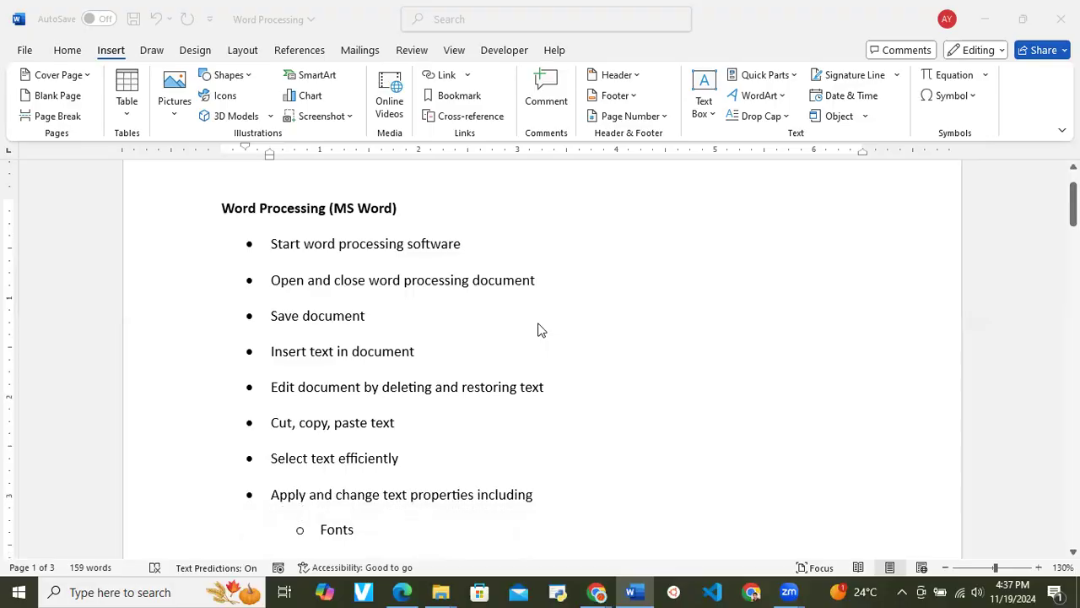
{"action": "scroll", "coordinate": [540, 329], "scroll_direction": "down", "scroll_amount": 10}
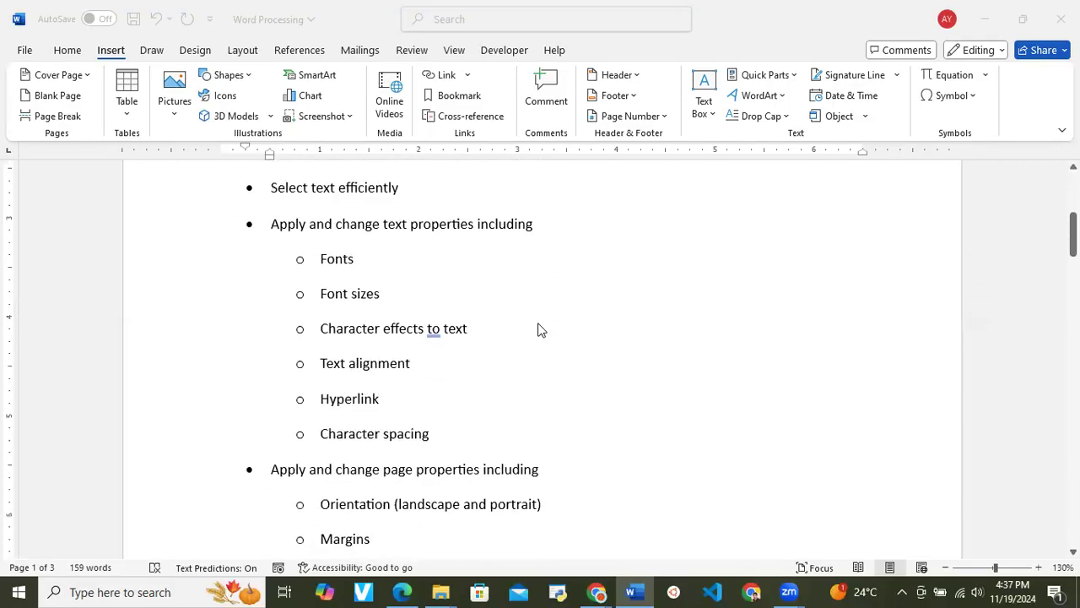
{"action": "scroll", "coordinate": [540, 329], "scroll_direction": "down", "scroll_amount": 2}
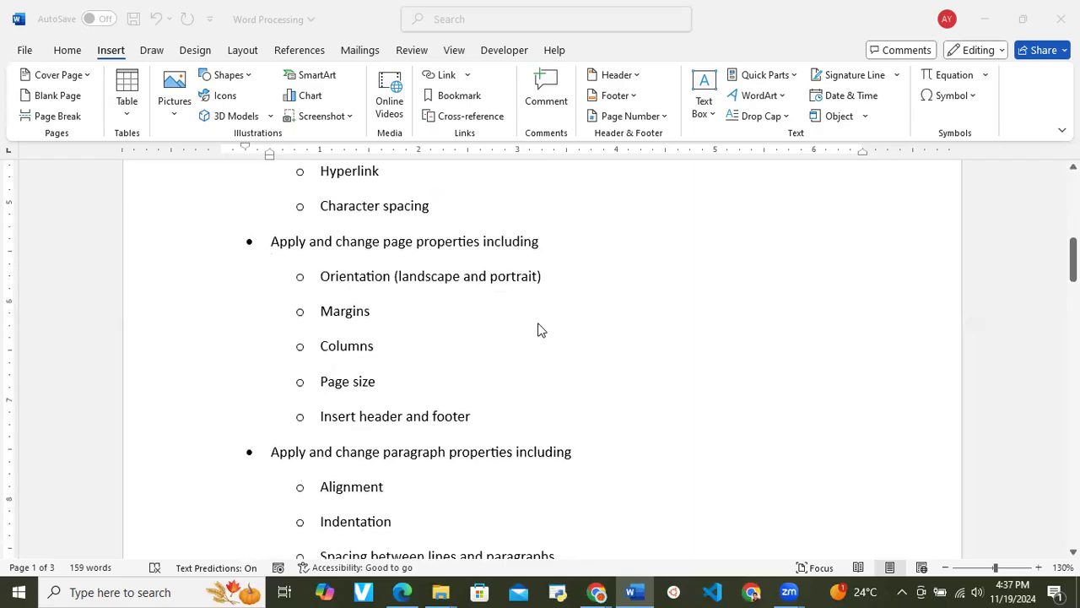
{"action": "scroll", "coordinate": [540, 329], "scroll_direction": "up", "scroll_amount": 16}
{"action": "scroll", "coordinate": [540, 329], "scroll_direction": "down", "scroll_amount": 3}
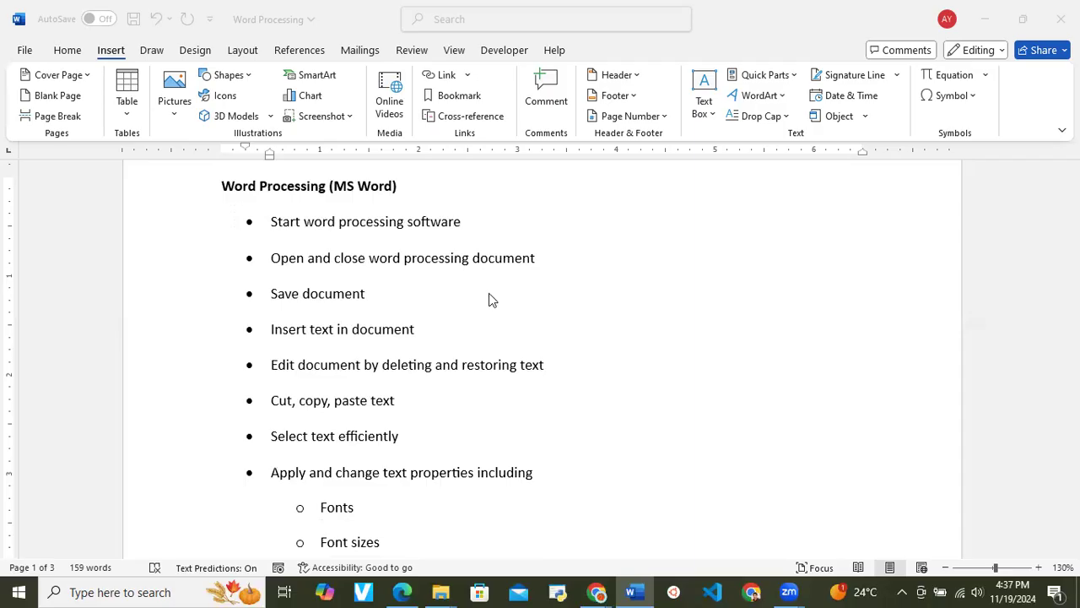
{"action": "scroll", "coordinate": [488, 292], "scroll_direction": "up", "scroll_amount": 1}
{"action": "scroll", "coordinate": [489, 294], "scroll_direction": "down", "scroll_amount": 1}
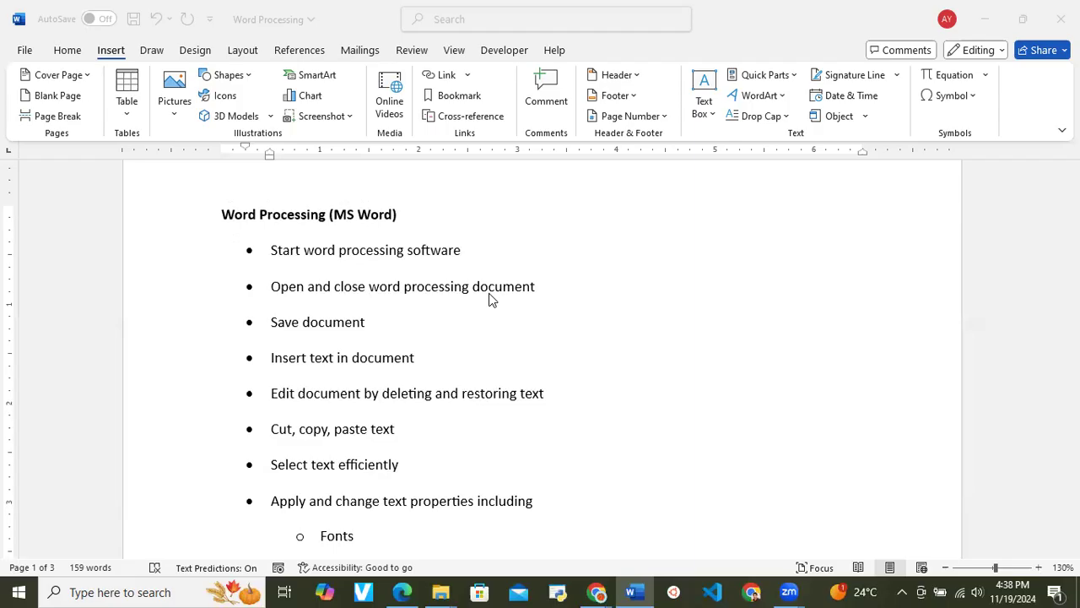
Step: Read the outline topics in order, from starting the software down to bullets, numbered lists and drop caps on the second page
{"action": "scroll", "coordinate": [492, 299], "scroll_direction": "down", "scroll_amount": 2}
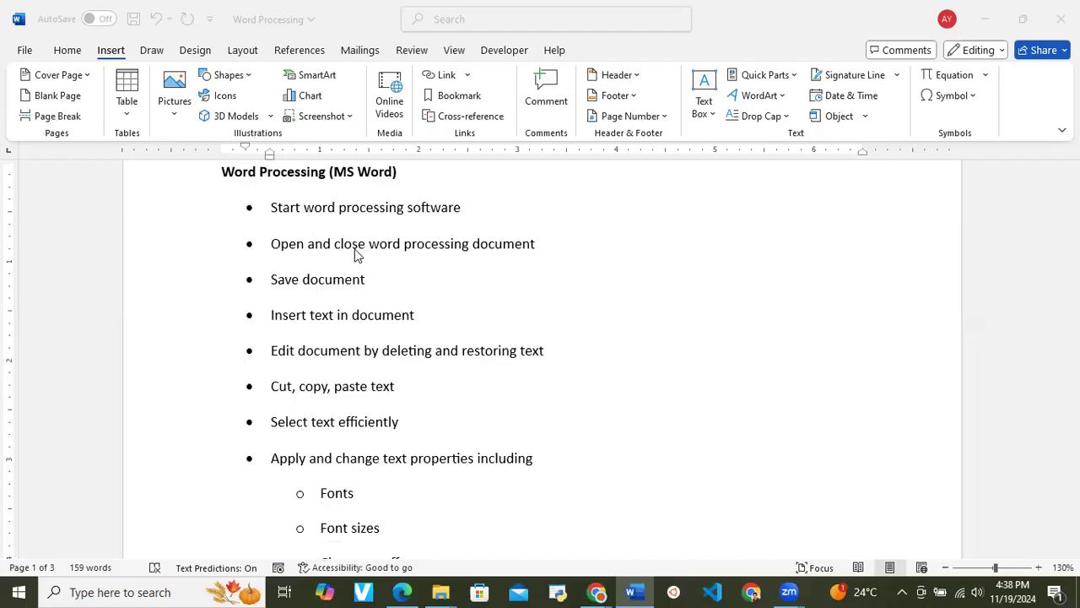
{"action": "scroll", "coordinate": [374, 287], "scroll_direction": "down", "scroll_amount": 2}
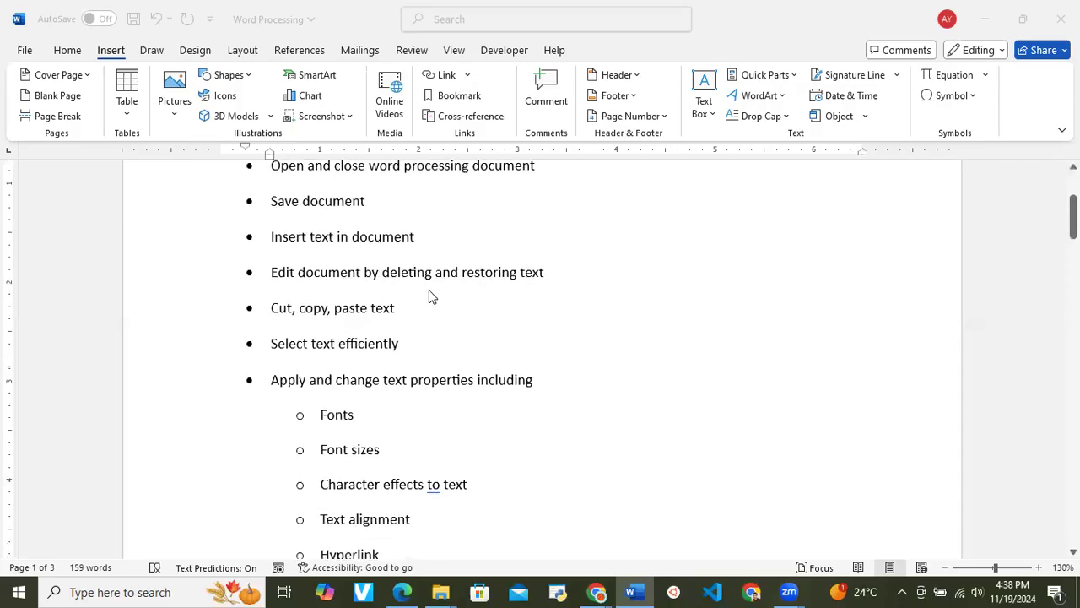
{"action": "scroll", "coordinate": [428, 290], "scroll_direction": "down", "scroll_amount": 3}
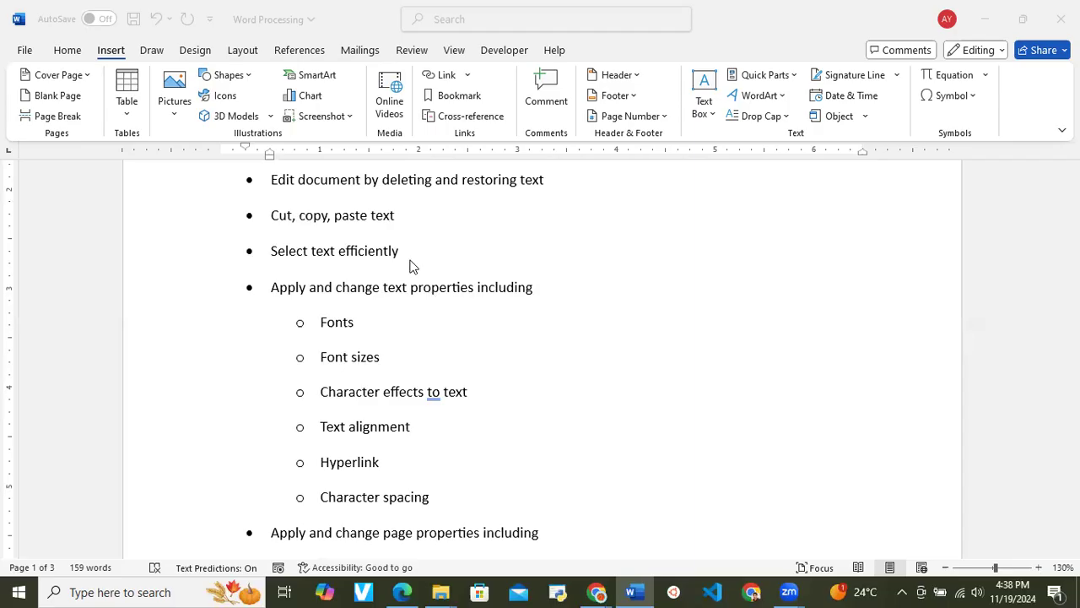
{"action": "scroll", "coordinate": [413, 267], "scroll_direction": "down", "scroll_amount": 1}
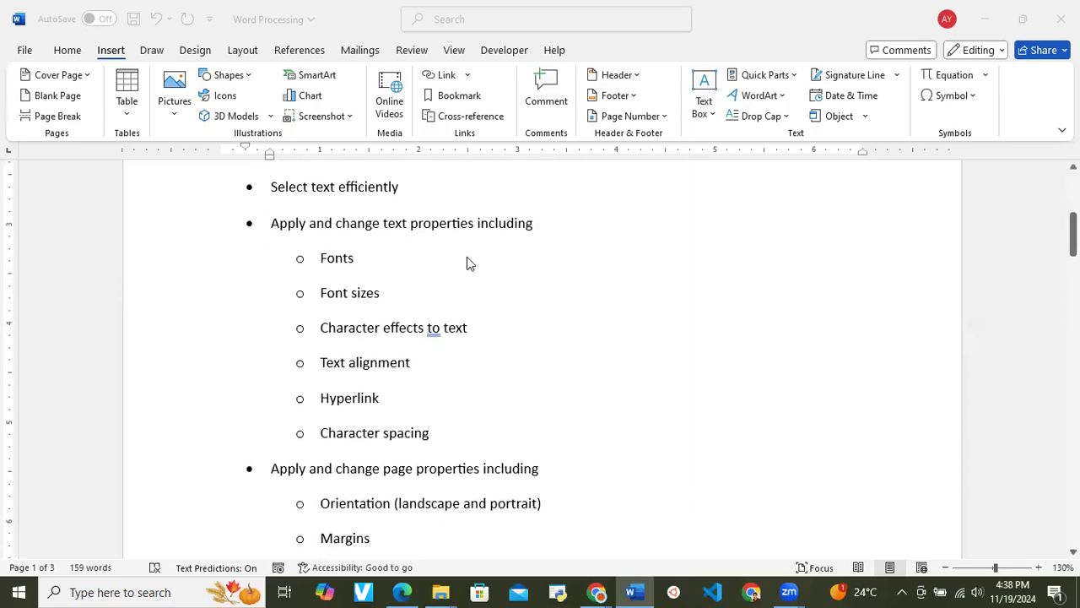
{"action": "scroll", "coordinate": [466, 258], "scroll_direction": "down", "scroll_amount": 1}
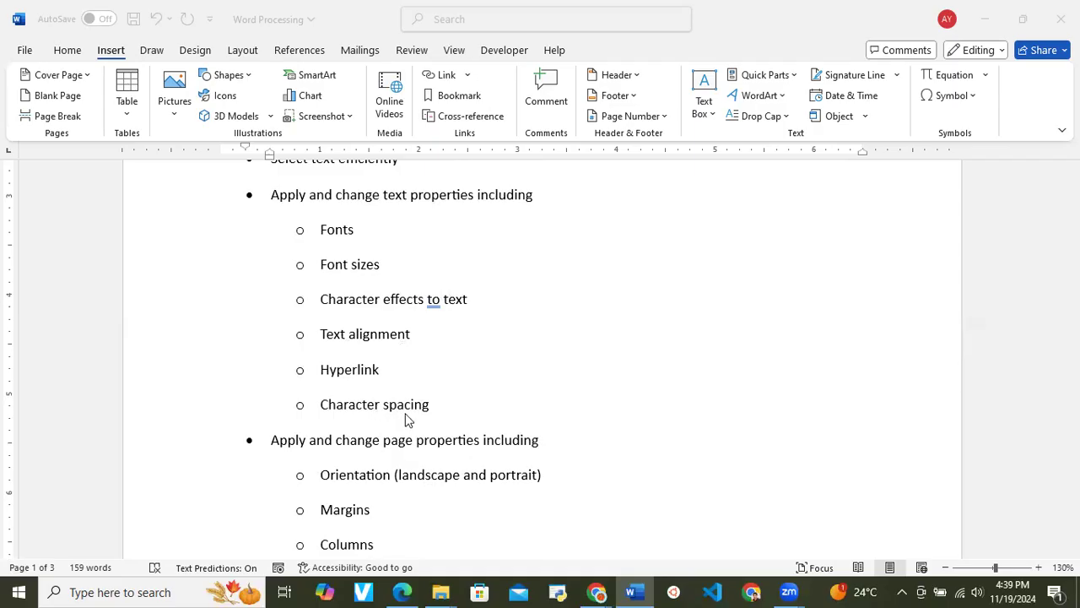
{"action": "scroll", "coordinate": [405, 419], "scroll_direction": "down", "scroll_amount": 5}
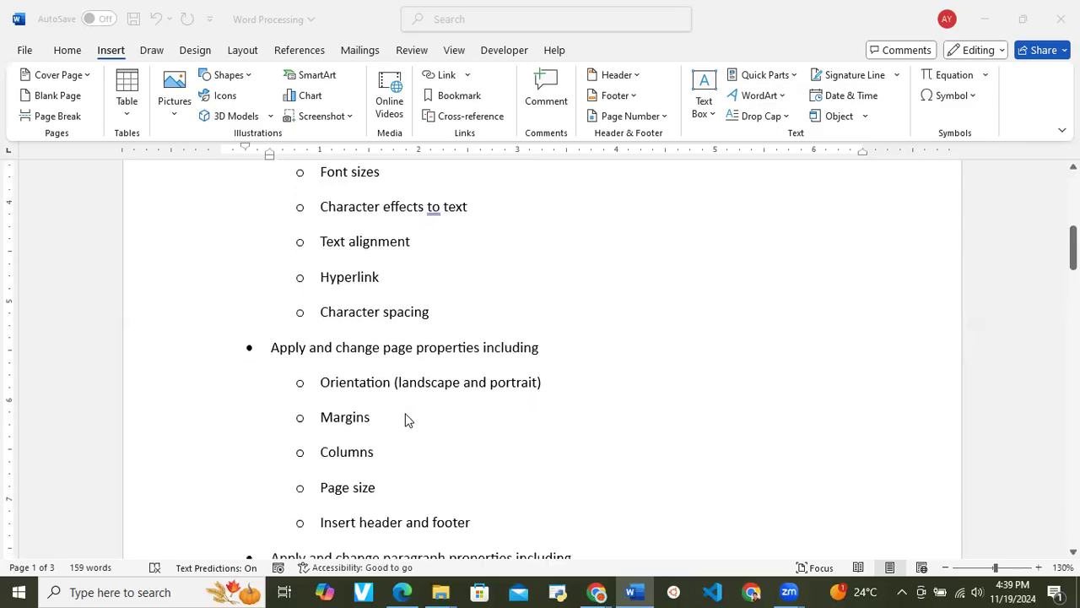
{"action": "scroll", "coordinate": [405, 419], "scroll_direction": "down", "scroll_amount": 3}
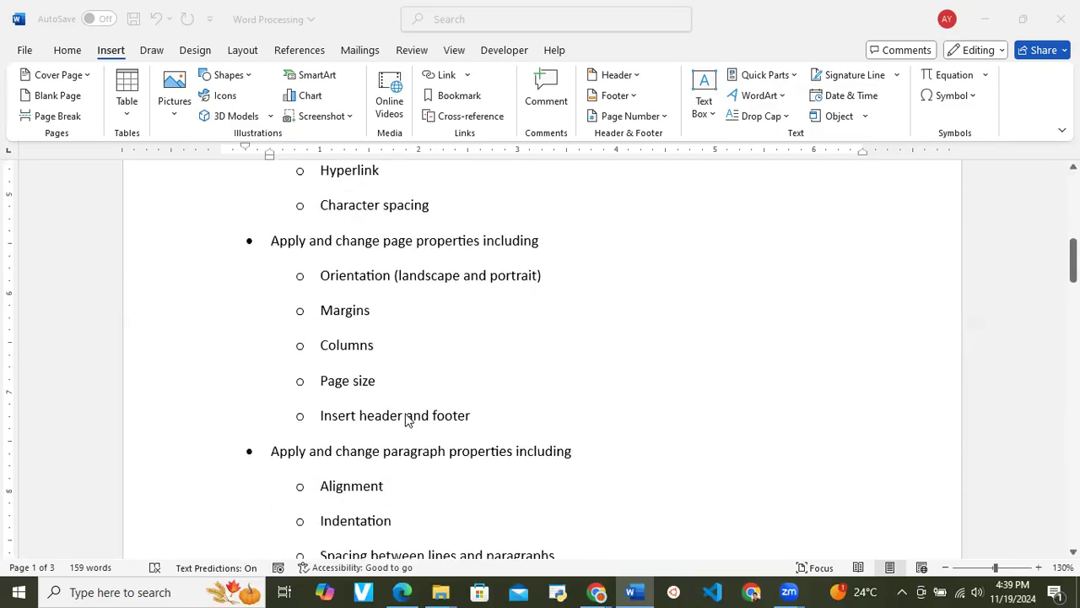
{"action": "scroll", "coordinate": [405, 419], "scroll_direction": "up", "scroll_amount": 1}
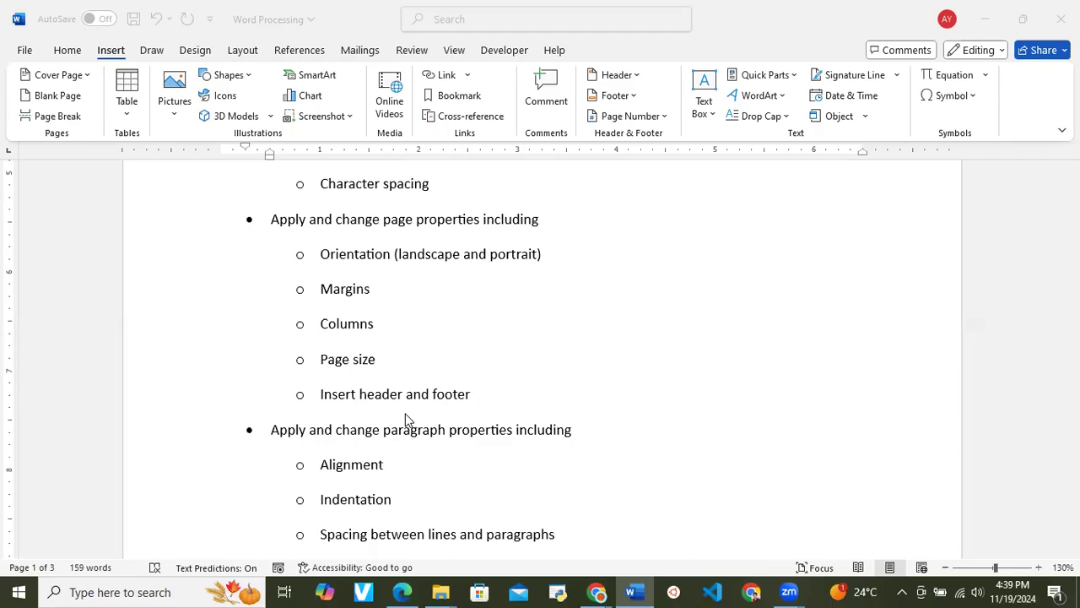
{"action": "scroll", "coordinate": [405, 420], "scroll_direction": "down", "scroll_amount": 3}
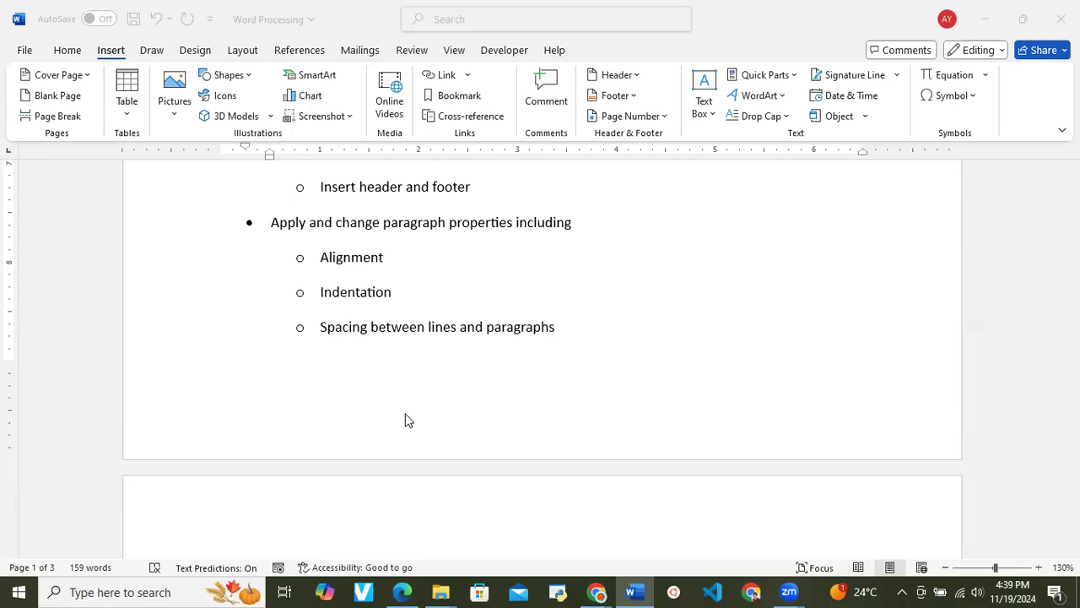
{"action": "scroll", "coordinate": [405, 420], "scroll_direction": "down", "scroll_amount": 5}
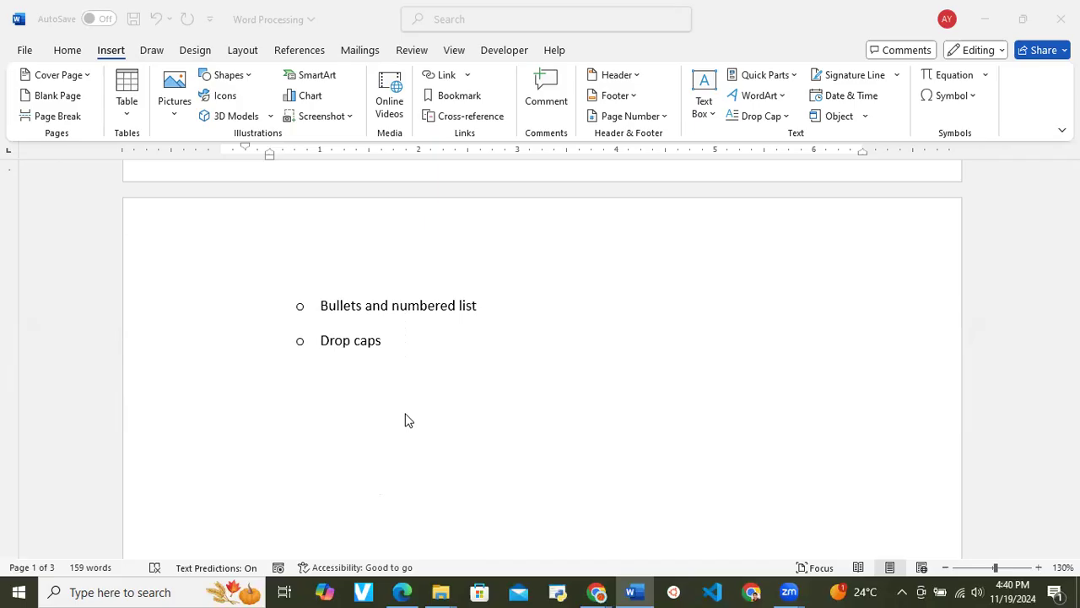
Step: Review the text, page and paragraph property topics again, returning to the opening topics under the Word Processing (MS Word) heading
{"action": "scroll", "coordinate": [405, 419], "scroll_direction": "up", "scroll_amount": 10}
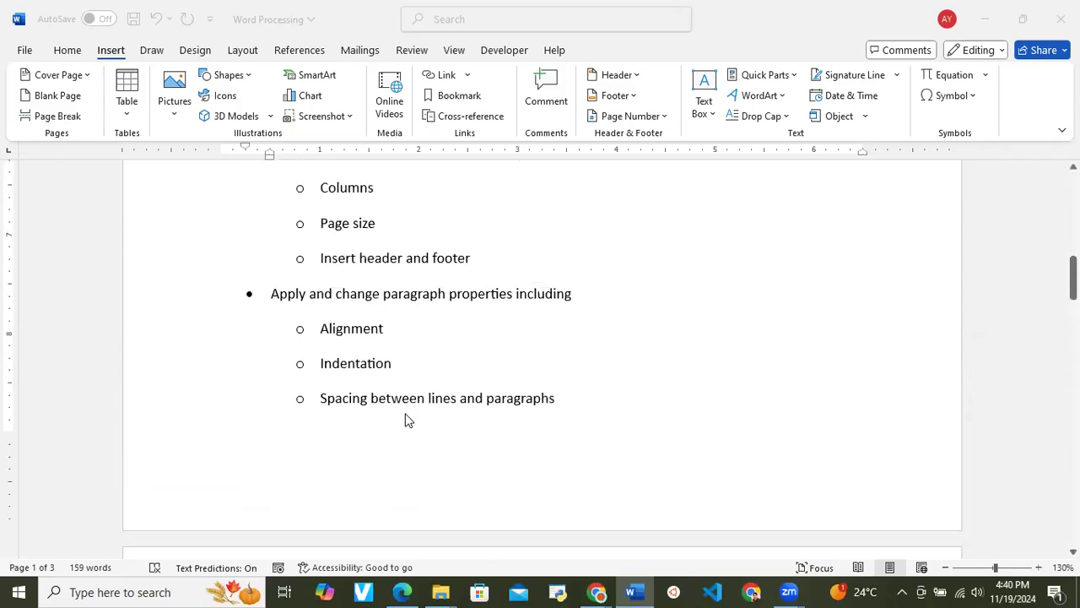
{"action": "scroll", "coordinate": [405, 419], "scroll_direction": "up", "scroll_amount": 10}
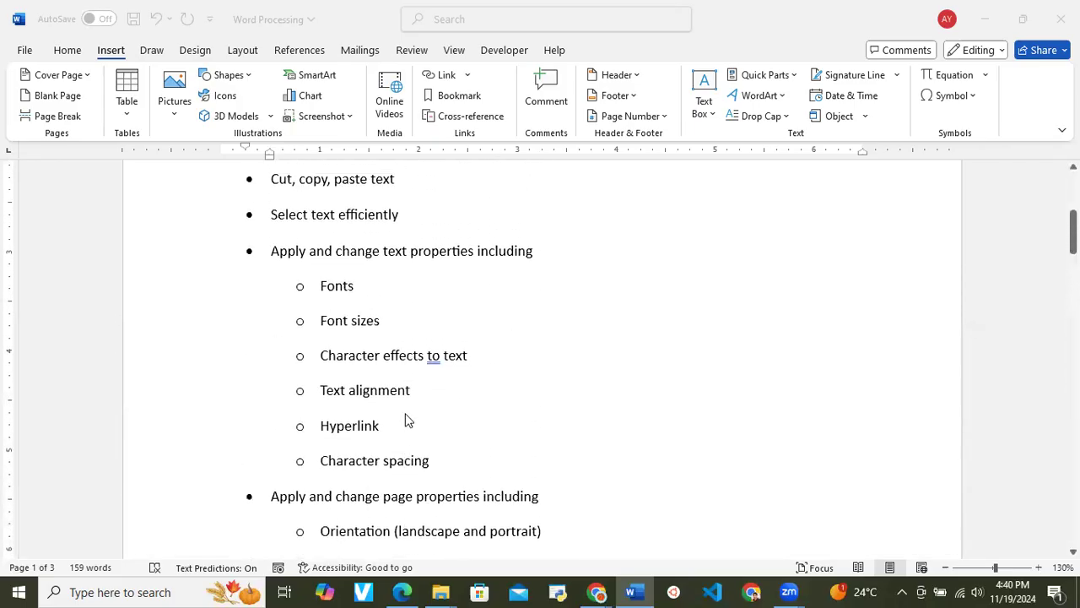
{"action": "scroll", "coordinate": [405, 419], "scroll_direction": "up", "scroll_amount": 1}
{"action": "scroll", "coordinate": [405, 419], "scroll_direction": "down", "scroll_amount": 5}
{"action": "scroll", "coordinate": [405, 419], "scroll_direction": "down", "scroll_amount": 5}
{"action": "scroll", "coordinate": [405, 419], "scroll_direction": "up", "scroll_amount": 1}
{"action": "scroll", "coordinate": [405, 419], "scroll_direction": "up", "scroll_amount": 7}
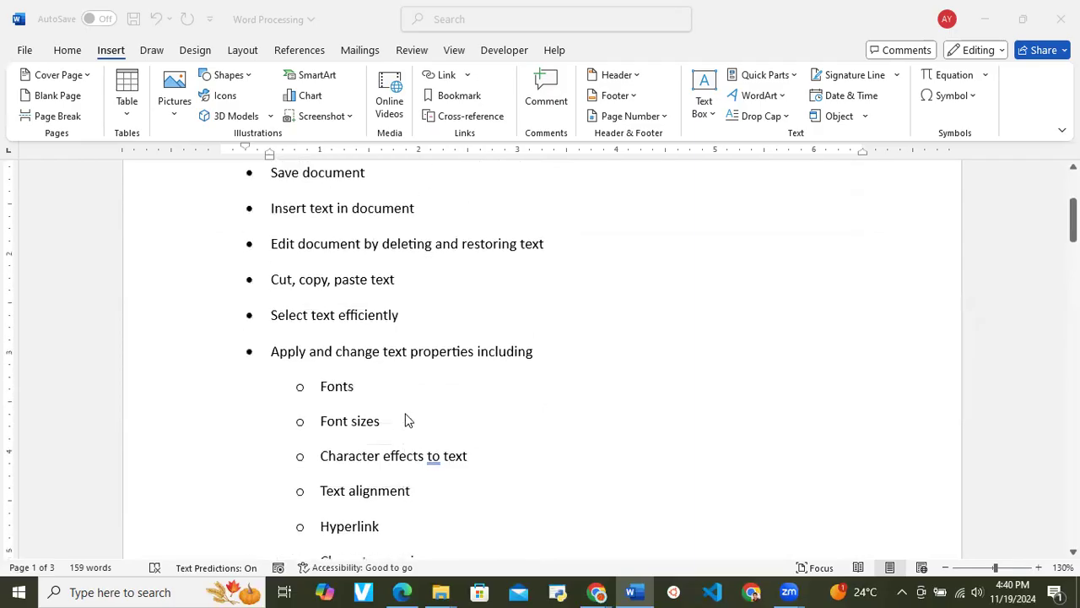
{"action": "scroll", "coordinate": [405, 420], "scroll_direction": "up", "scroll_amount": 4}
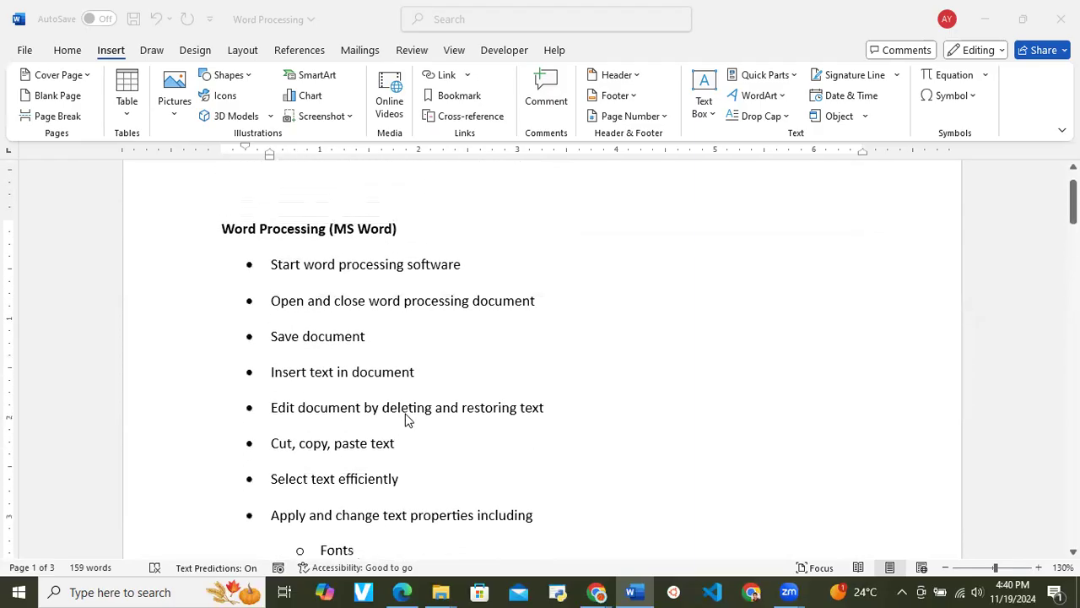
{"action": "scroll", "coordinate": [405, 419], "scroll_direction": "down", "scroll_amount": 1}
{"action": "scroll", "coordinate": [405, 419], "scroll_direction": "up", "scroll_amount": 1}
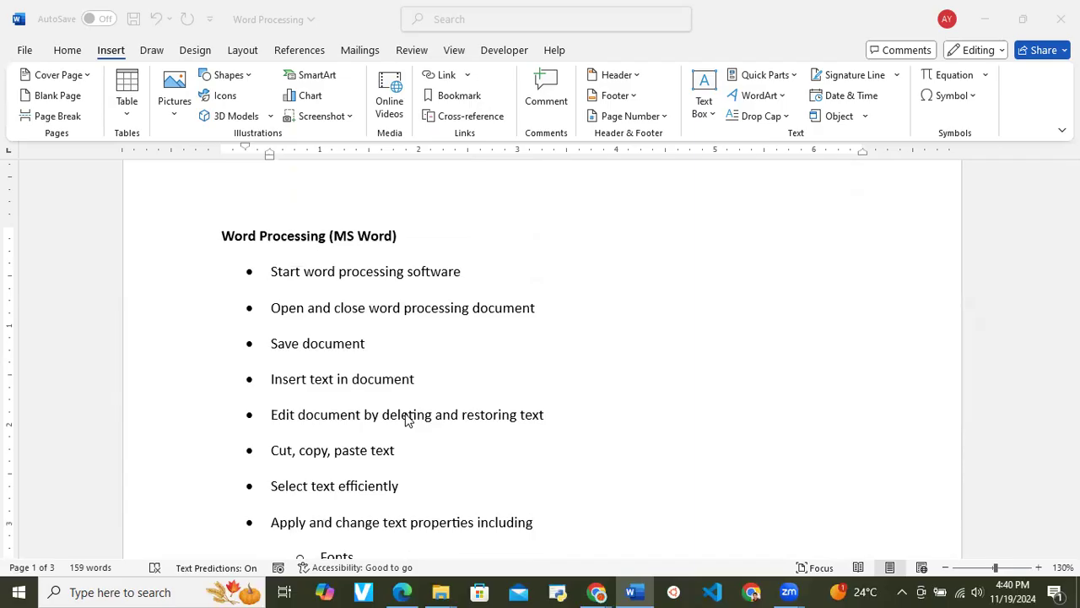
{"action": "scroll", "coordinate": [379, 329], "scroll_direction": "down", "scroll_amount": 1}
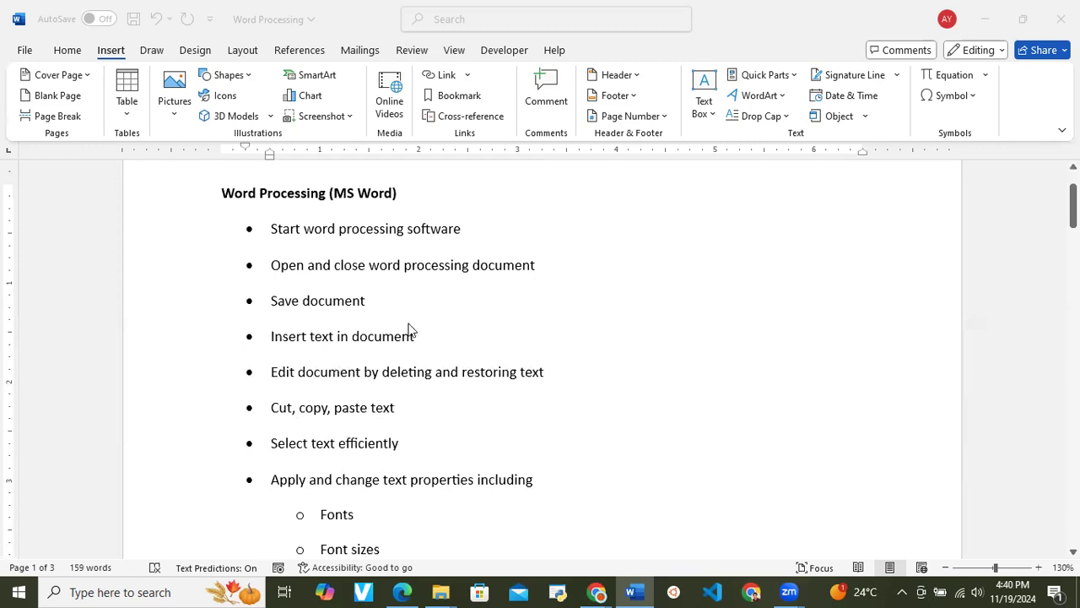
{"action": "scroll", "coordinate": [409, 329], "scroll_direction": "up", "scroll_amount": 2}
{"action": "scroll", "coordinate": [409, 330], "scroll_direction": "down", "scroll_amount": 2}
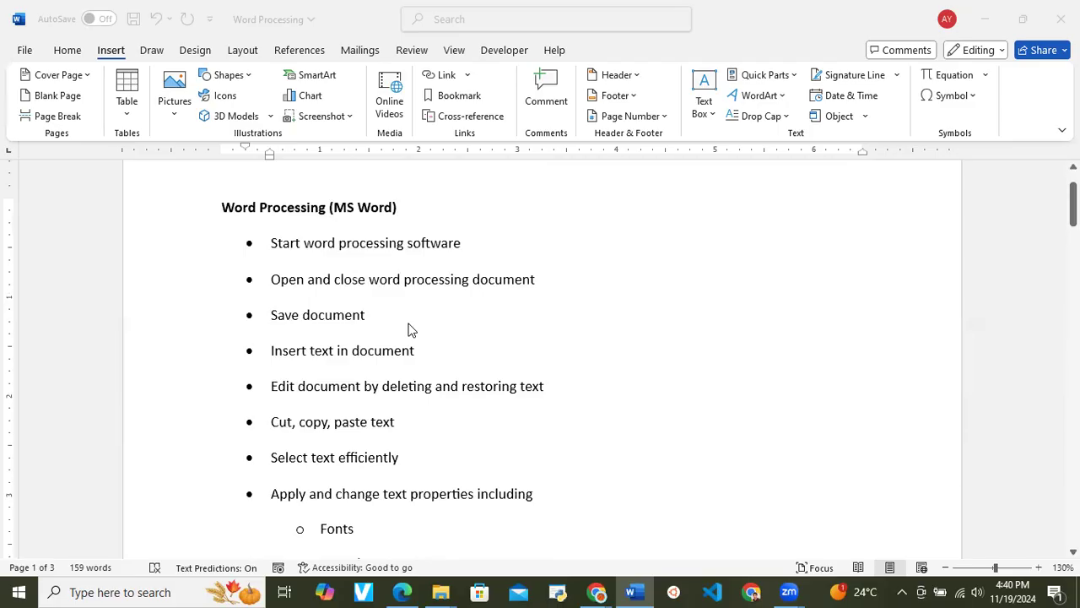
Step: Search Windows for "word", launch Word and create a new blank document
{"action": "left_click", "coordinate": [116, 591]}
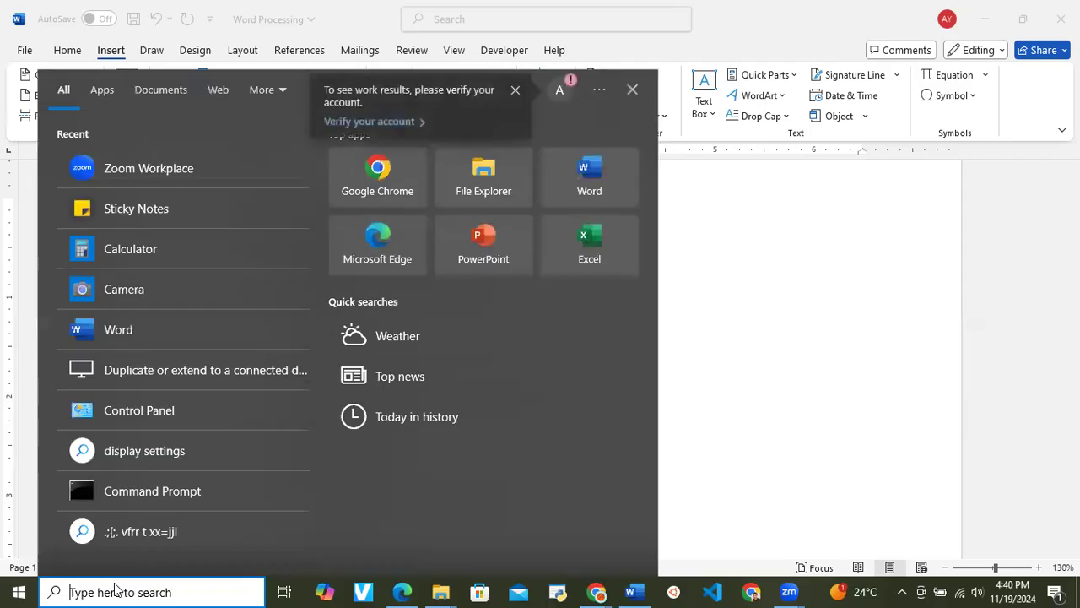
{"action": "type", "text": "word"}
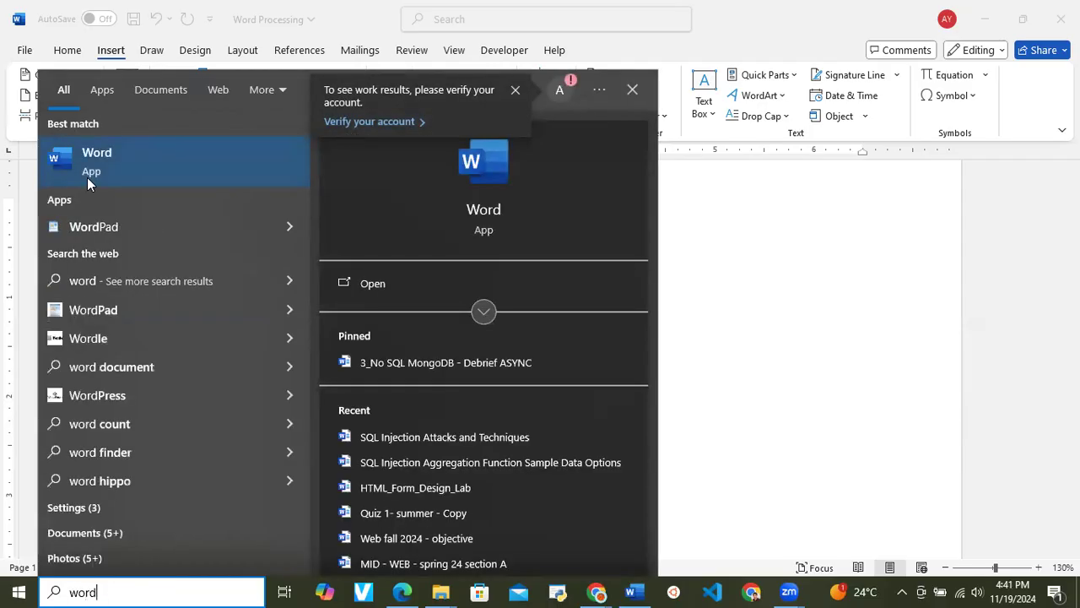
{"action": "left_click", "coordinate": [117, 166]}
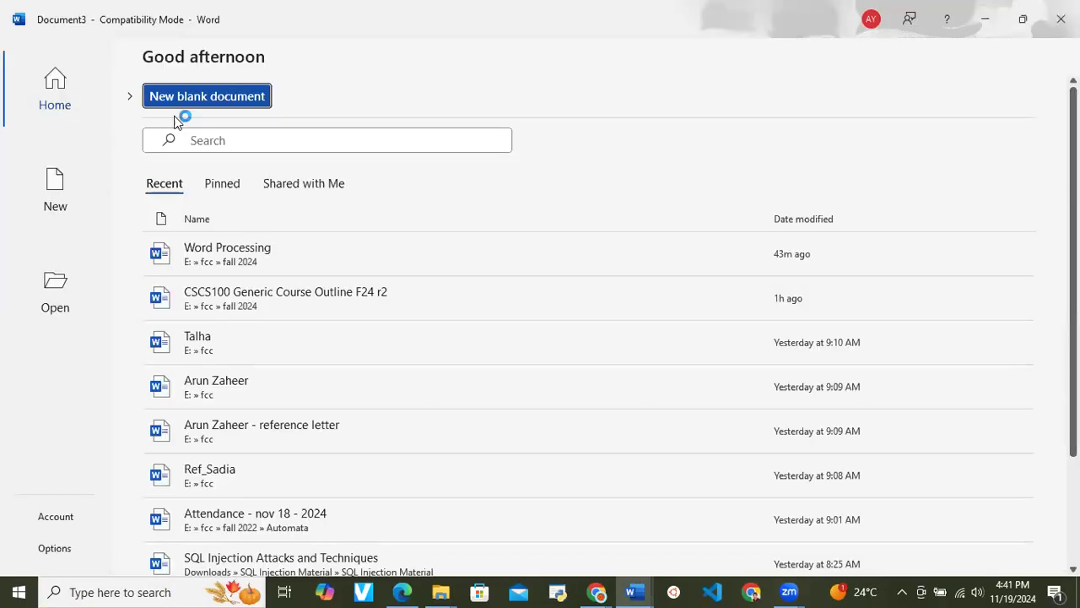
{"action": "left_click", "coordinate": [210, 105]}
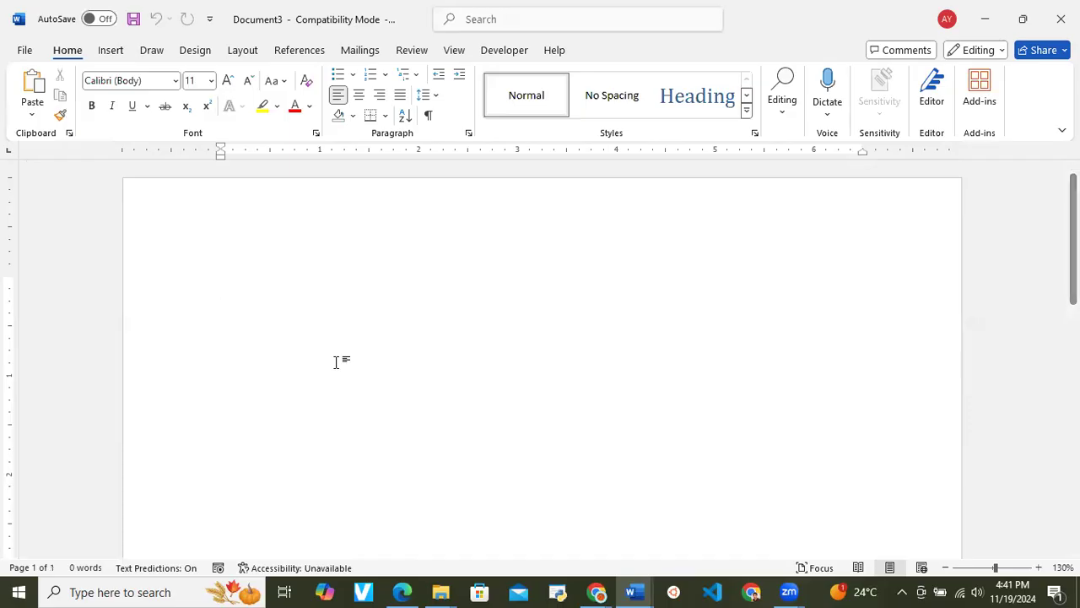
Step: Return to the Word Processing outline and examine the topic on opening and closing a word processing document
{"action": "key", "text": "alt+Tab"}
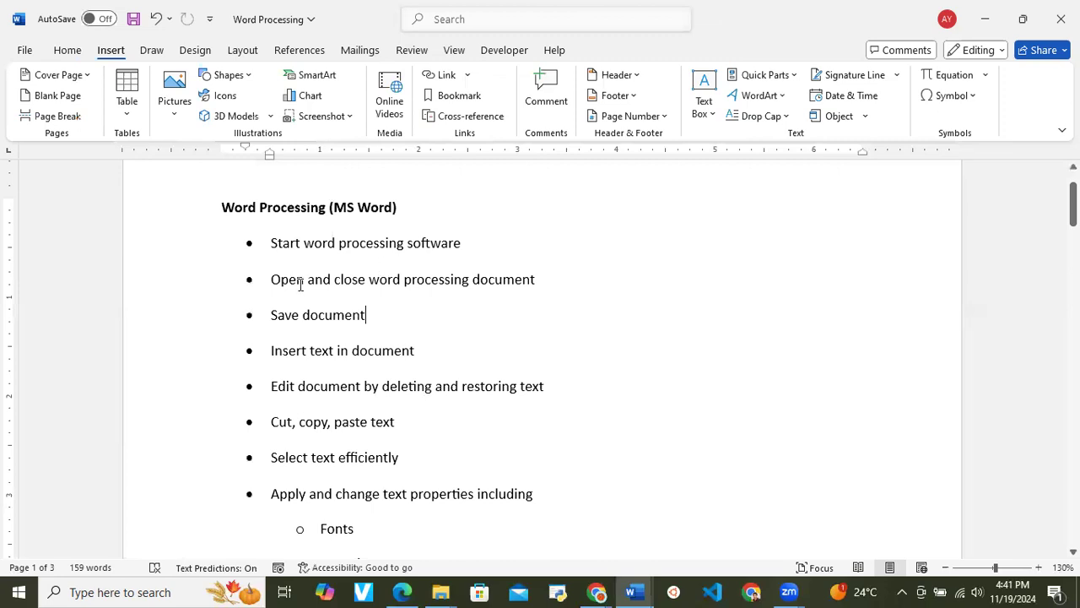
{"action": "left_click_drag", "start_coordinate": [301, 285], "coordinate": [412, 292]}
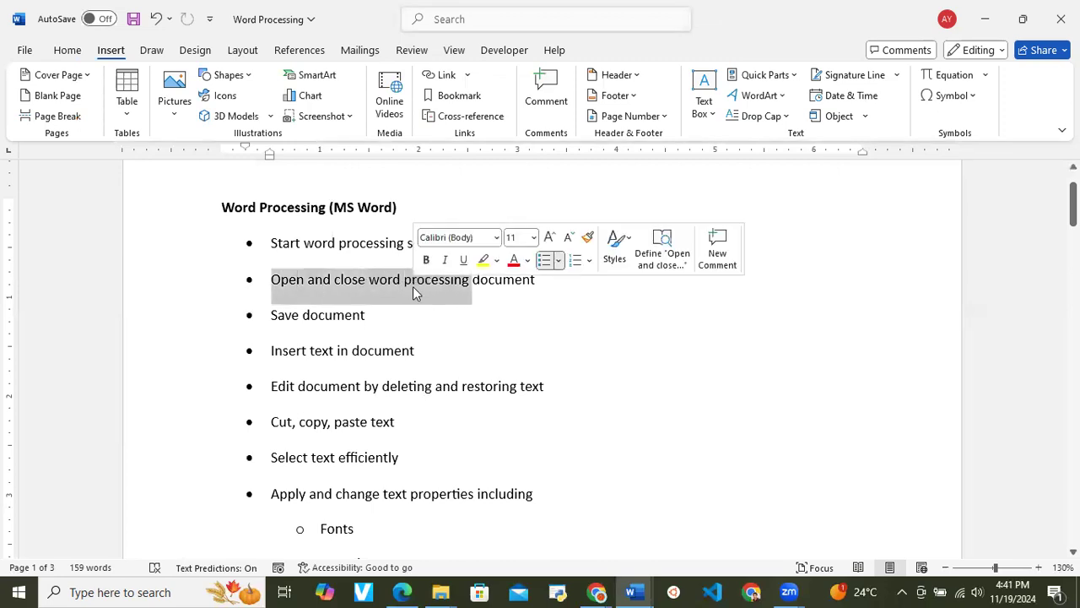
{"action": "left_click", "coordinate": [556, 293]}
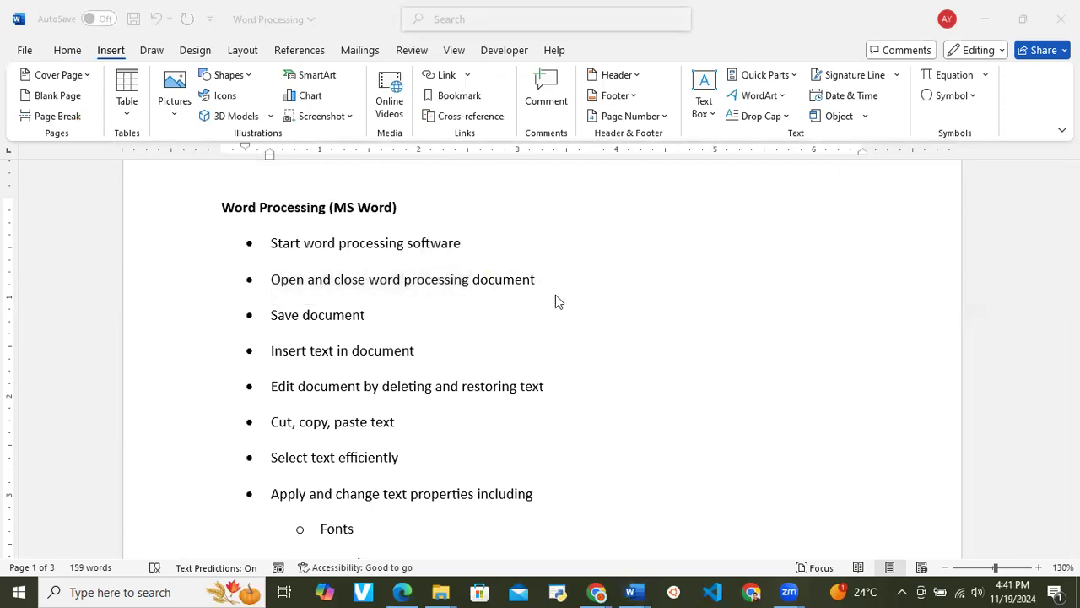
{"action": "key", "text": "alt+Tab"}
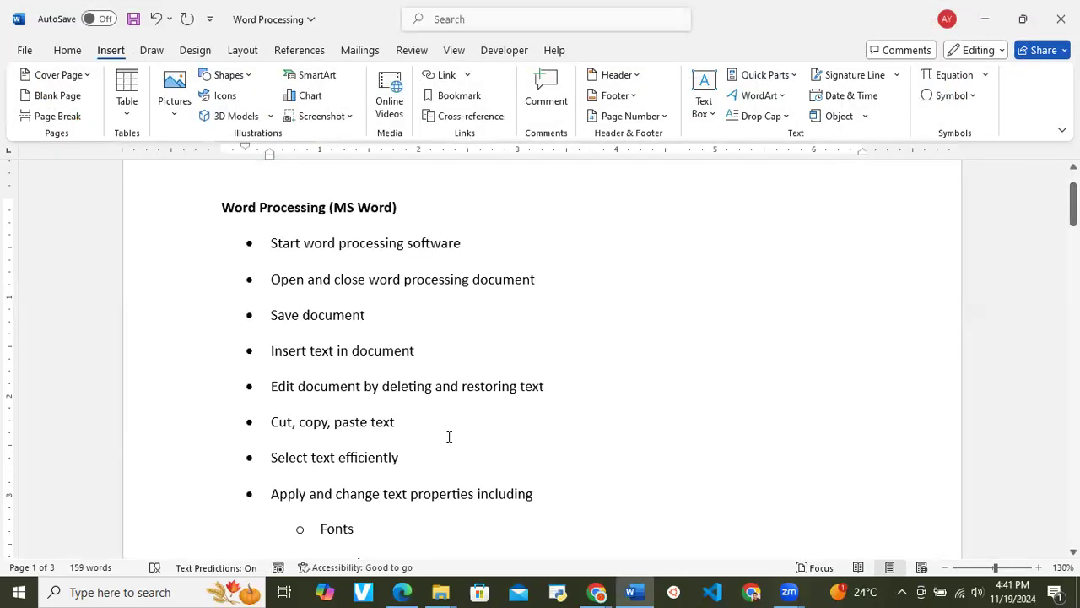
Step: Launch Word again through a Windows search for "word" and create another blank document
{"action": "left_click", "coordinate": [143, 591]}
{"action": "type", "text": "word"}
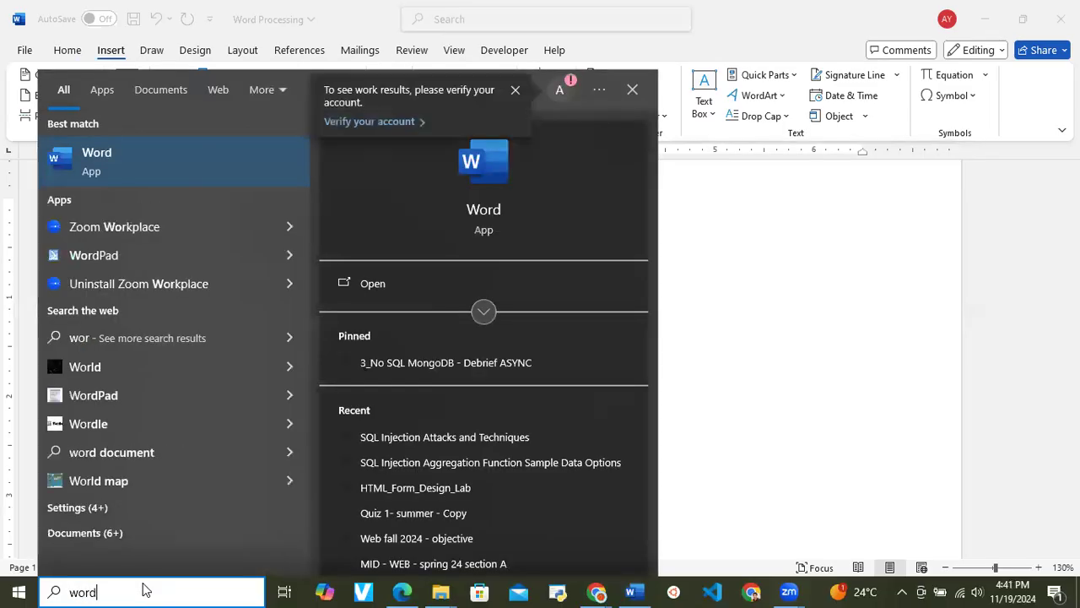
{"action": "key", "text": "Escape"}
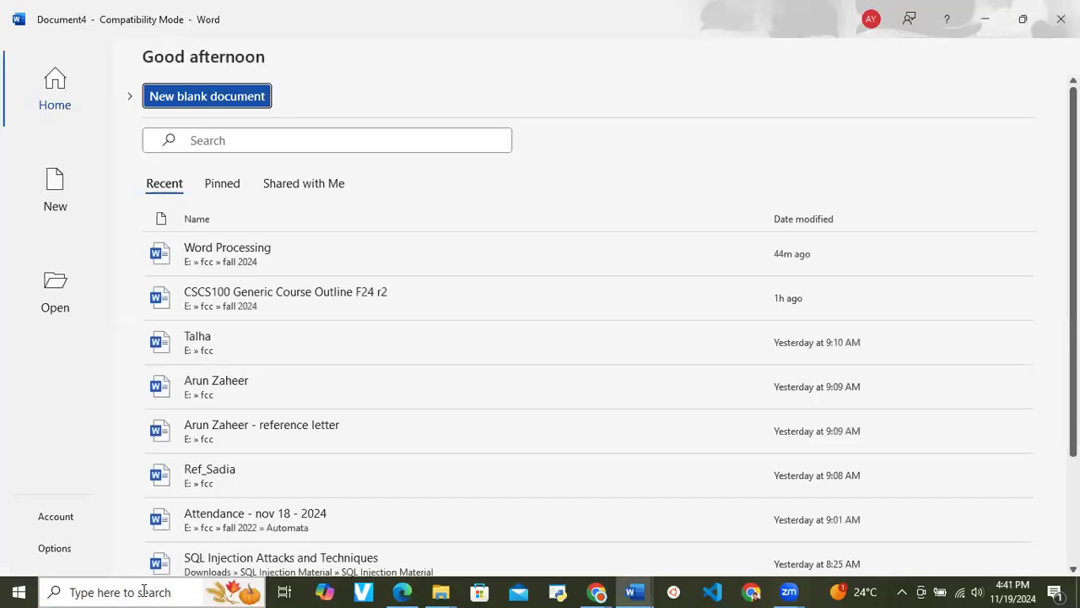
{"action": "left_click", "coordinate": [187, 97]}
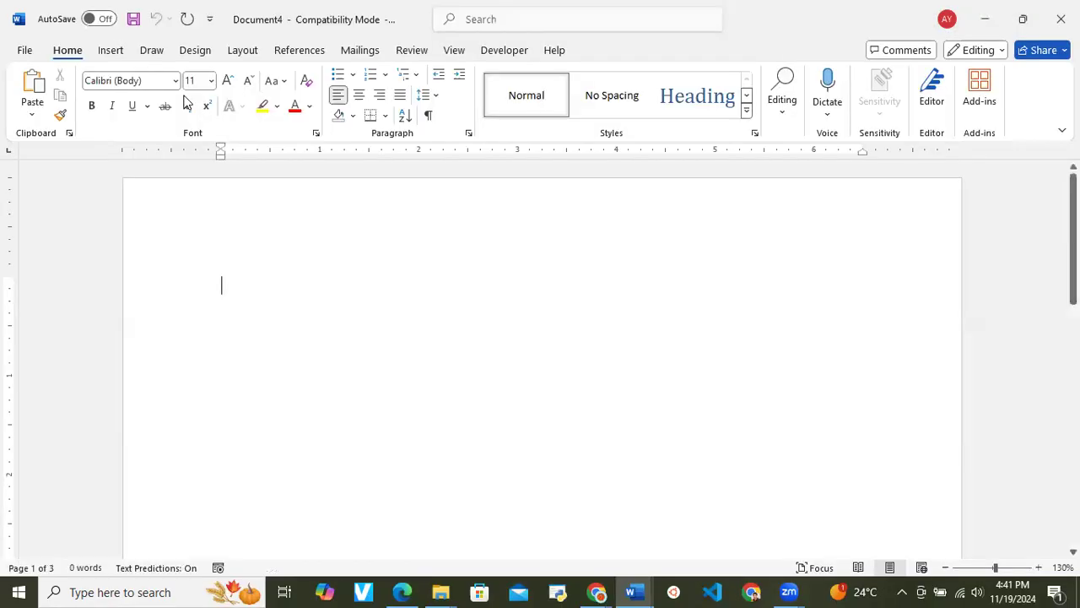
Step: Enter the sentence "This is a document." in the blank document
{"action": "type", "text": "Th"}
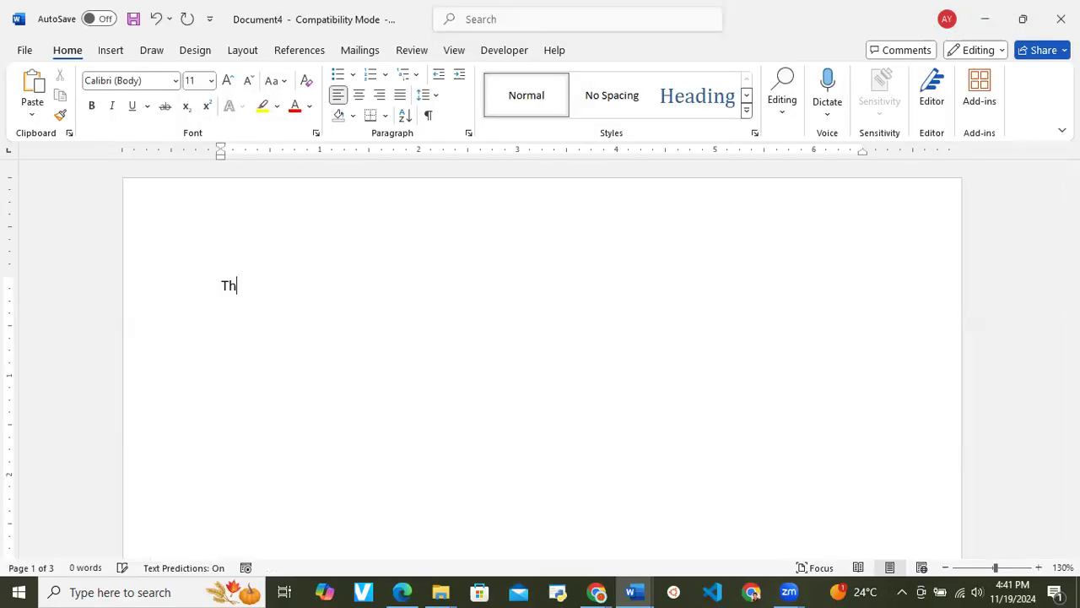
{"action": "type", "text": "is is a doc"}
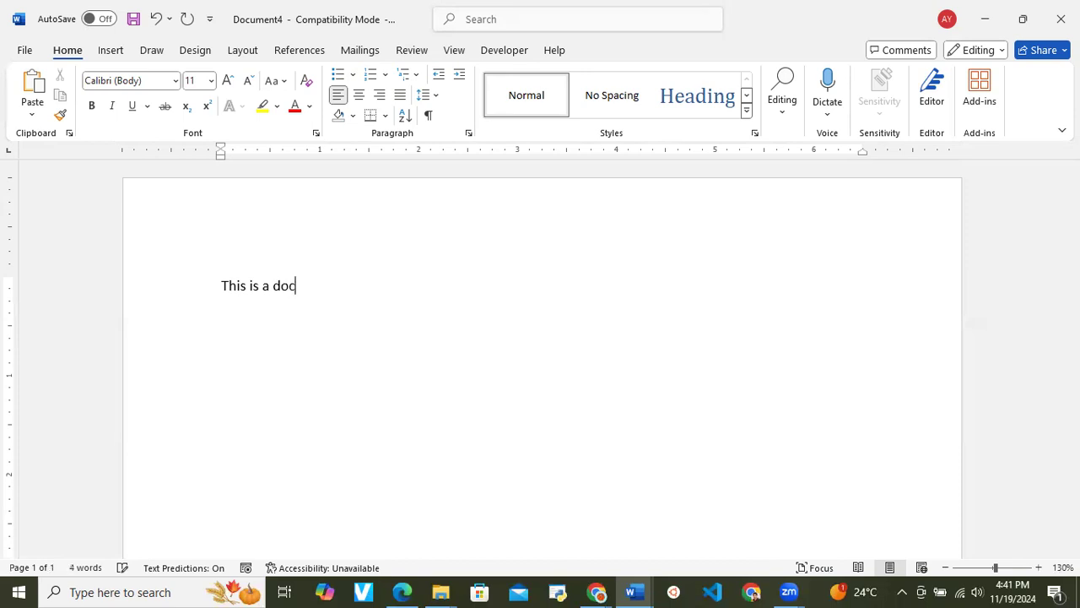
{"action": "type", "text": "ument."}
Step: Start saving the new document to a location on This PC
{"action": "left_click", "coordinate": [23, 49]}
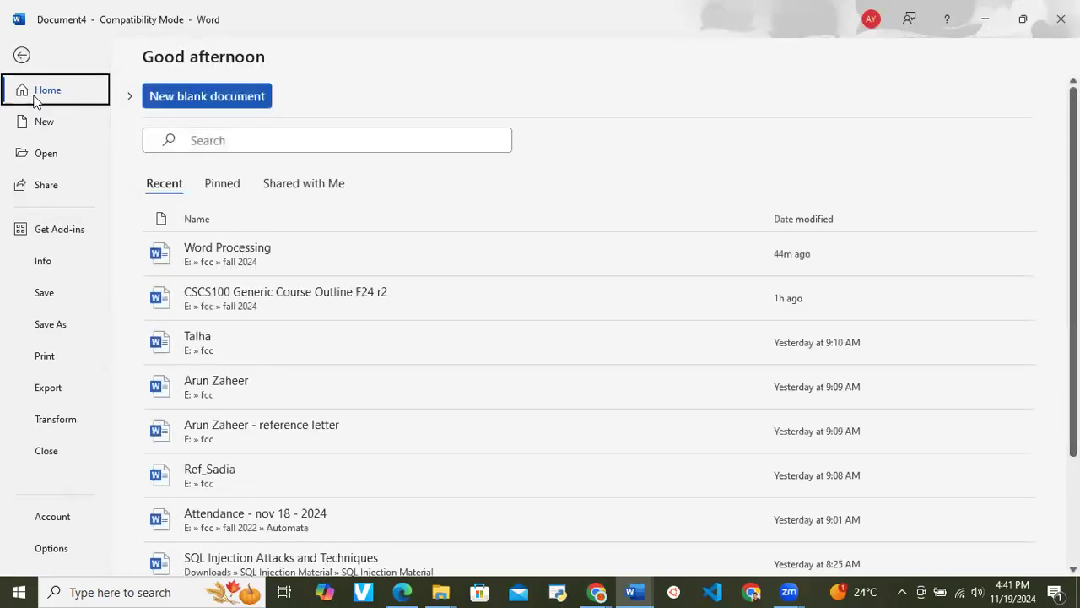
{"action": "left_click", "coordinate": [44, 295]}
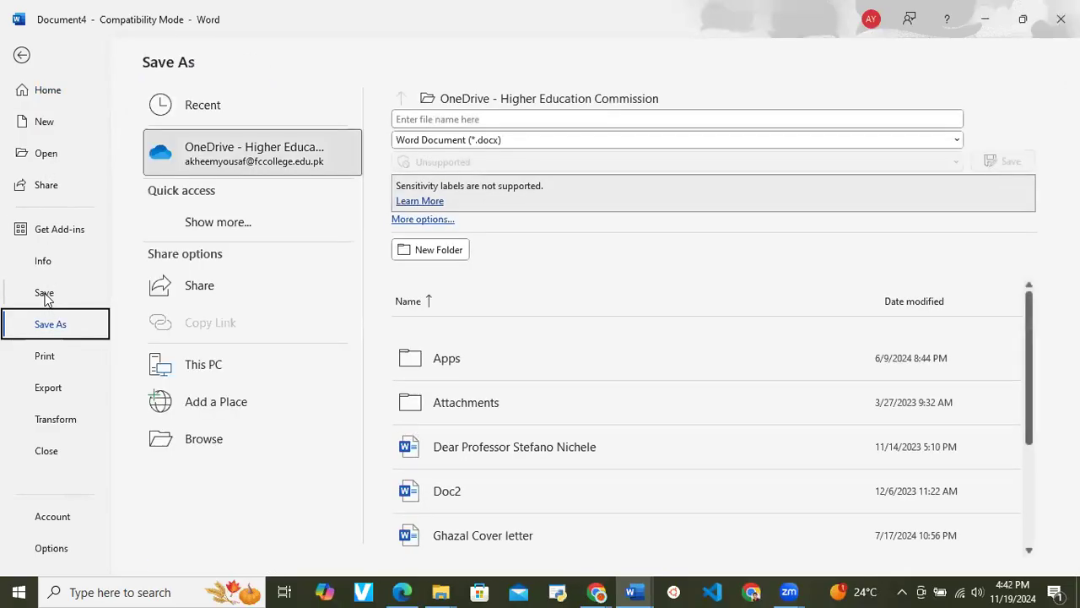
{"action": "left_click", "coordinate": [59, 297]}
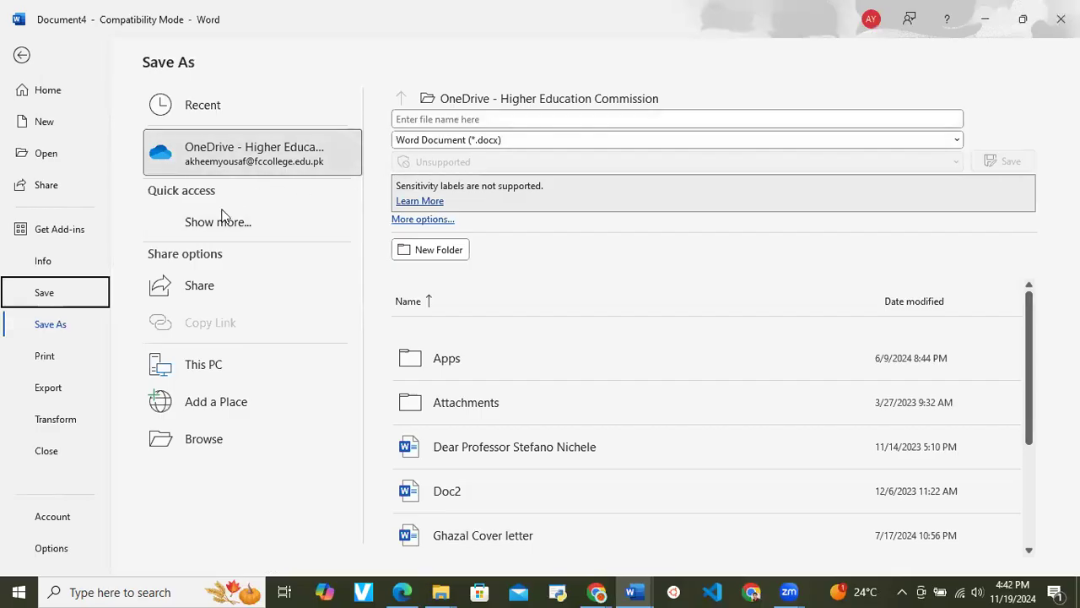
{"action": "left_click", "coordinate": [203, 377]}
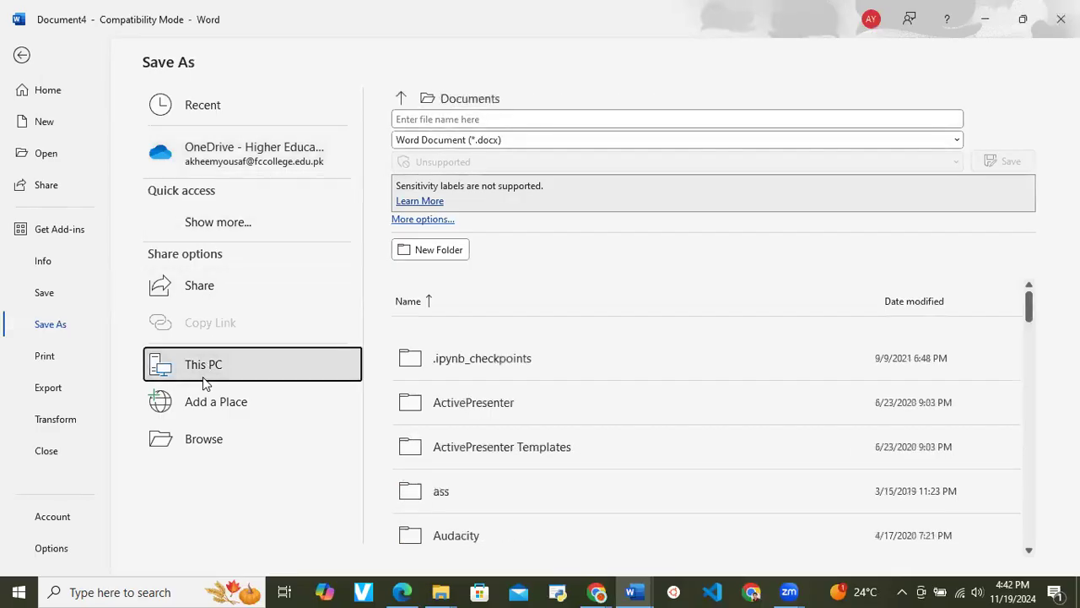
{"action": "left_click", "coordinate": [217, 367]}
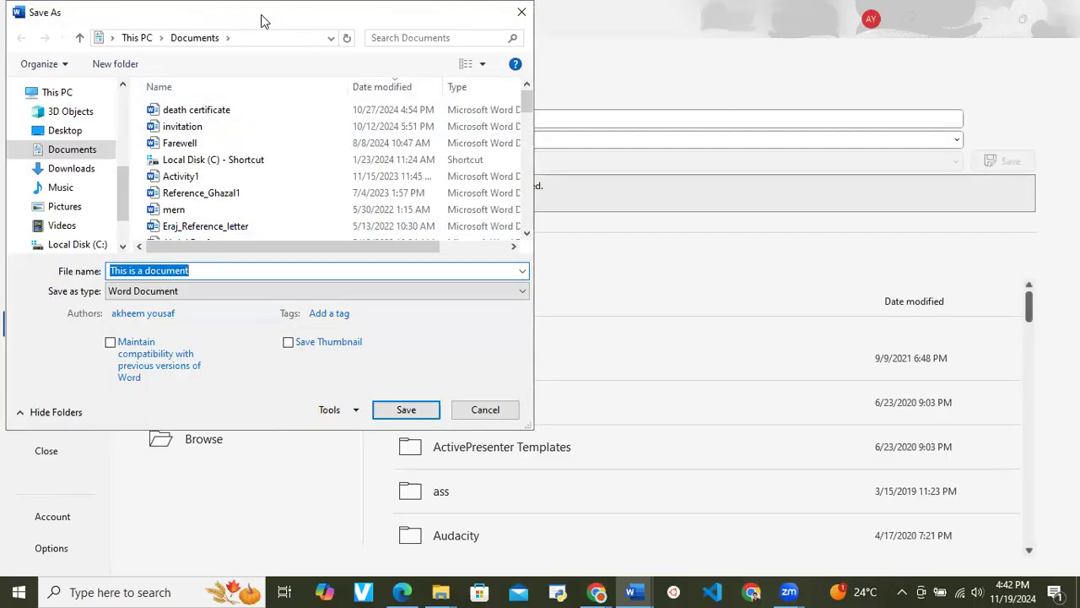
{"action": "left_click_drag", "start_coordinate": [260, 20], "coordinate": [321, 33]}
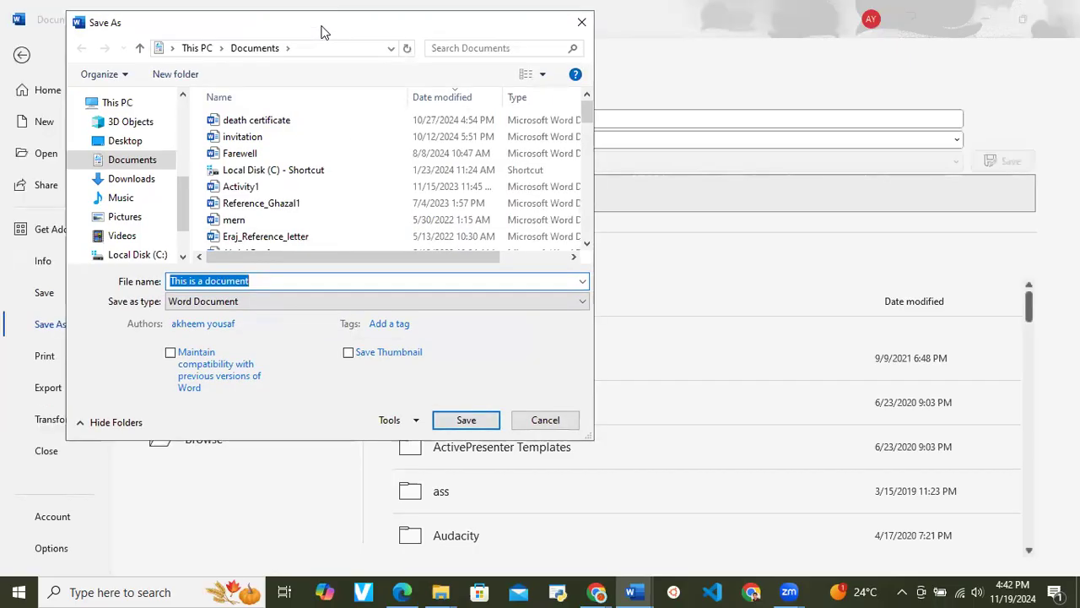
Step: Replace the suggested file name with "new doc", keeping the Word Document type
{"action": "left_click", "coordinate": [283, 281]}
{"action": "left_click_drag", "start_coordinate": [282, 281], "coordinate": [161, 287]}
{"action": "key", "text": "BackSpace"}
{"action": "type", "text": "new "}
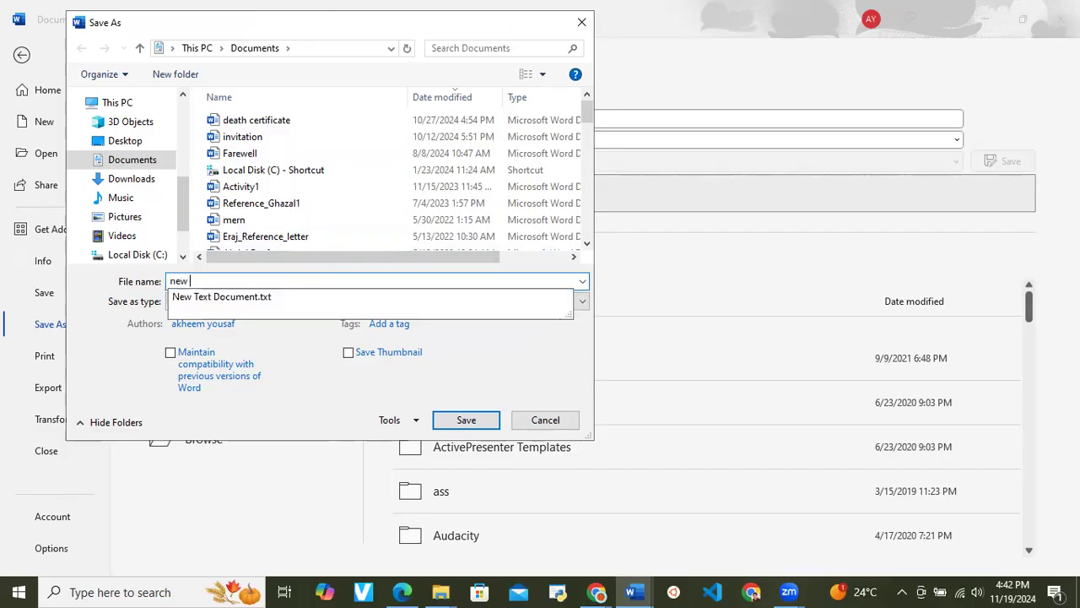
{"action": "type", "text": "doc"}
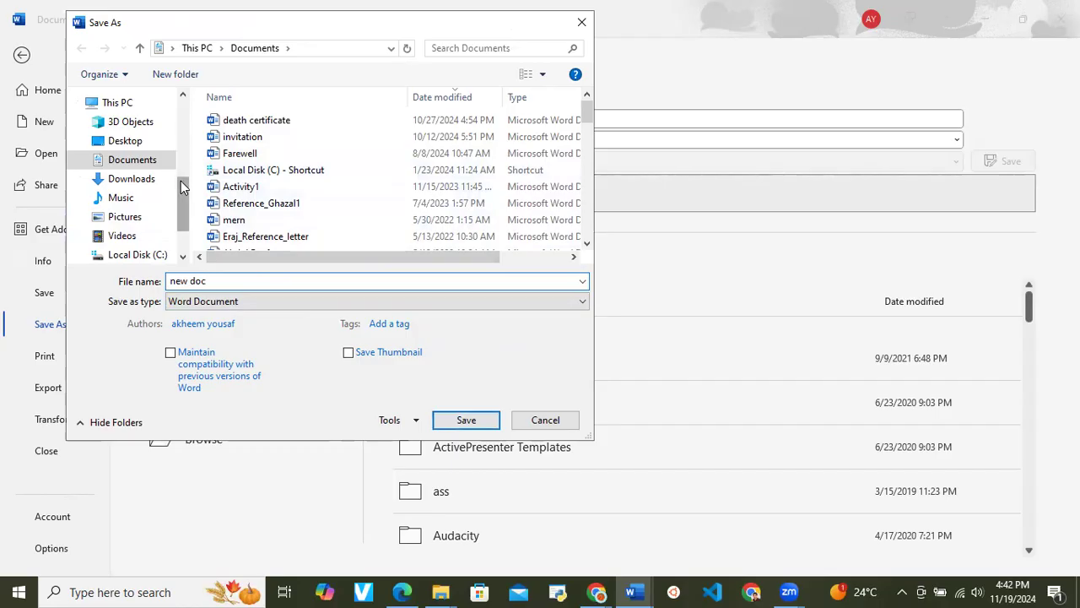
Step: Choose the fall 2024 folder as the destination and save the document there
{"action": "scroll", "coordinate": [180, 180], "scroll_direction": "down", "scroll_amount": 1}
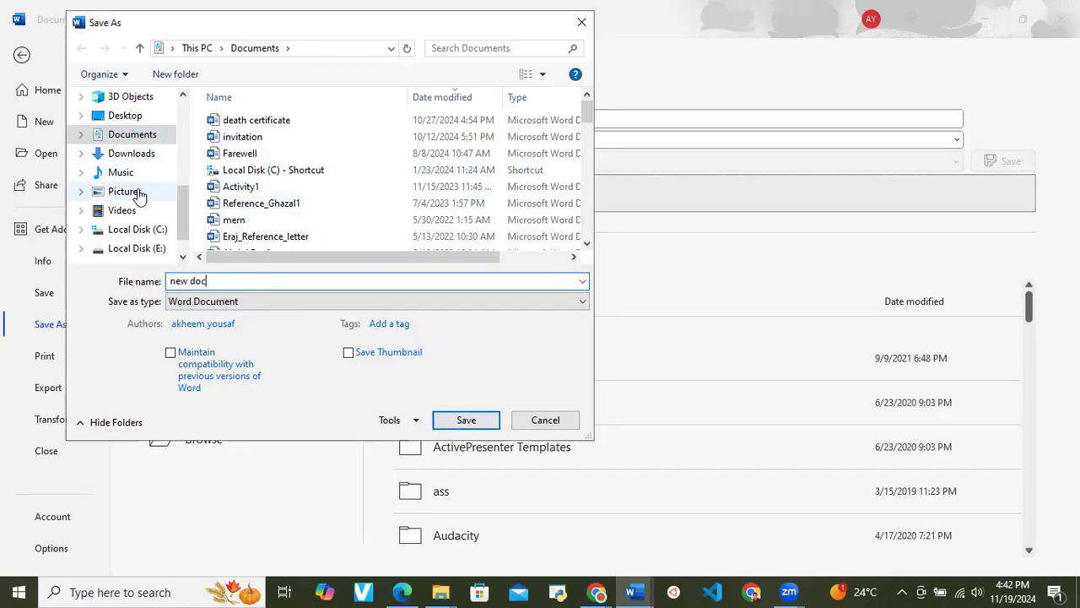
{"action": "left_click", "coordinate": [135, 158]}
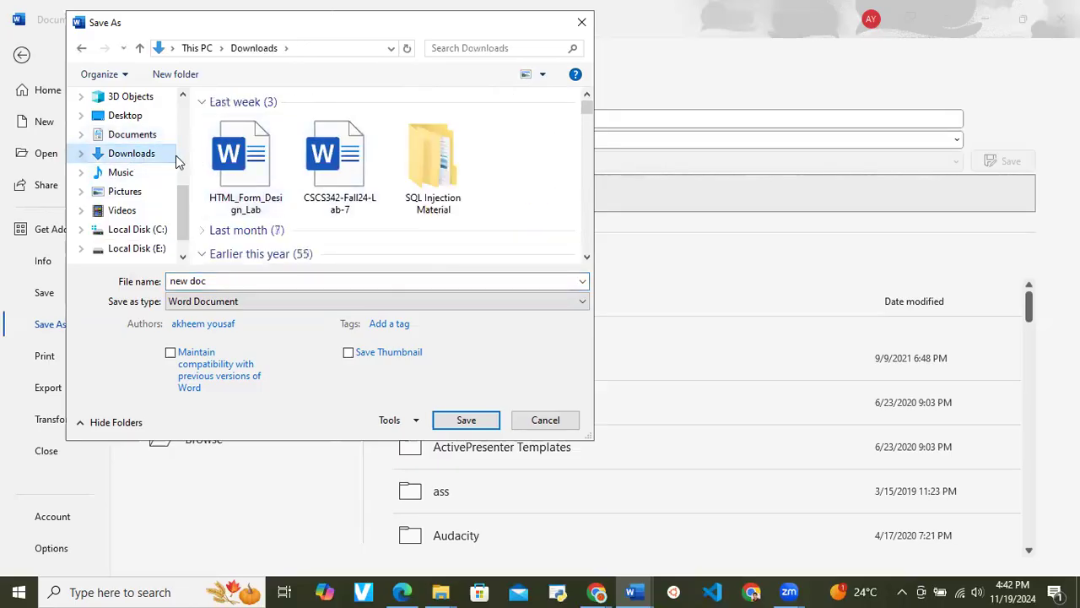
{"action": "scroll", "coordinate": [177, 157], "scroll_direction": "up", "scroll_amount": 3}
{"action": "scroll", "coordinate": [139, 186], "scroll_direction": "up", "scroll_amount": 2}
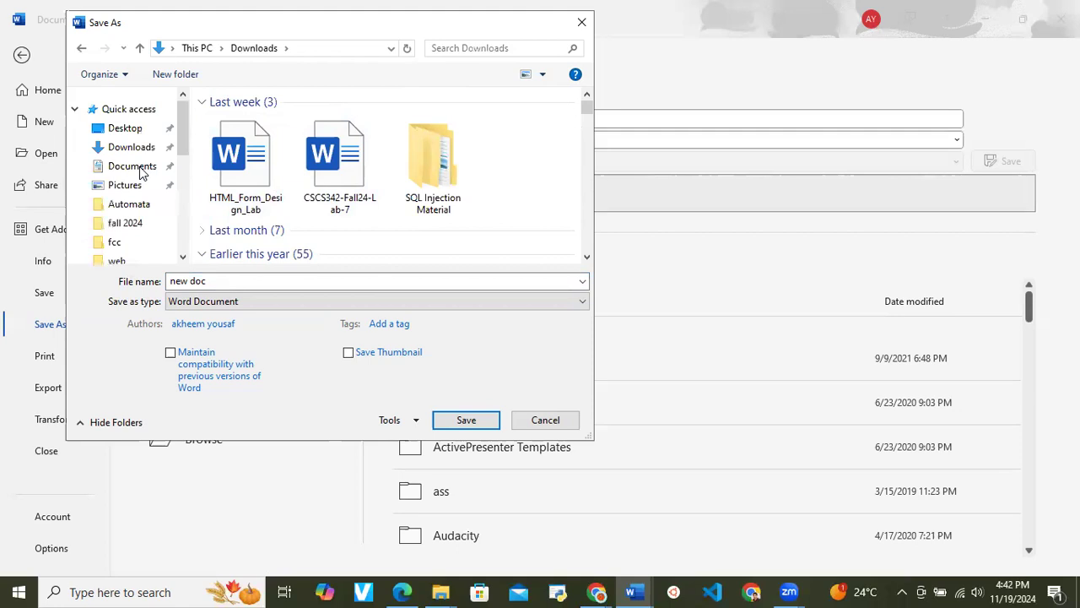
{"action": "scroll", "coordinate": [128, 229], "scroll_direction": "down", "scroll_amount": 1}
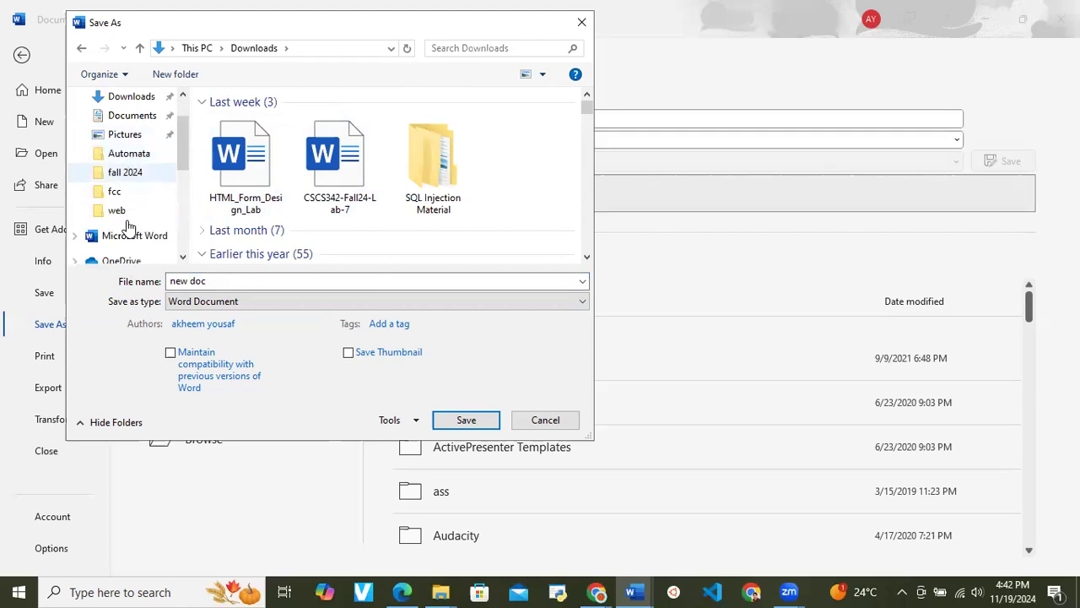
{"action": "left_click", "coordinate": [137, 175]}
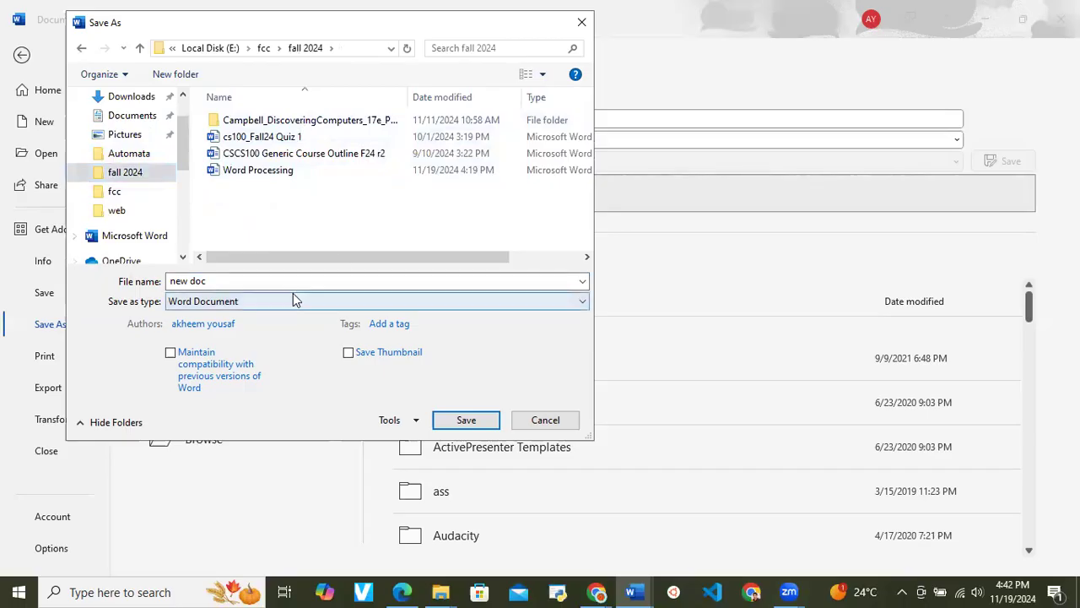
{"action": "left_click", "coordinate": [468, 421]}
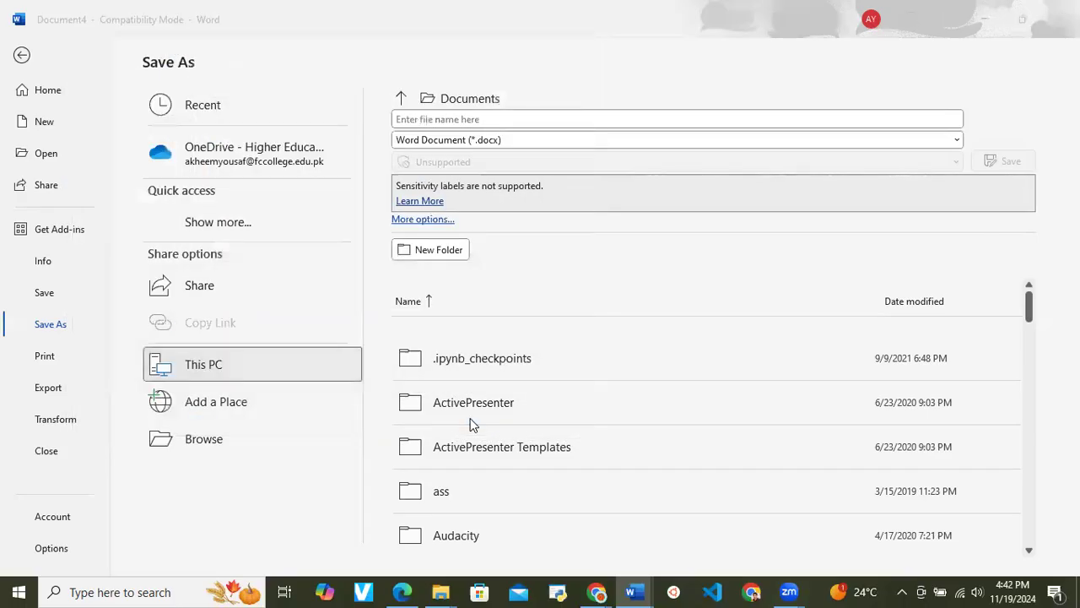
{"action": "left_click", "coordinate": [590, 333]}
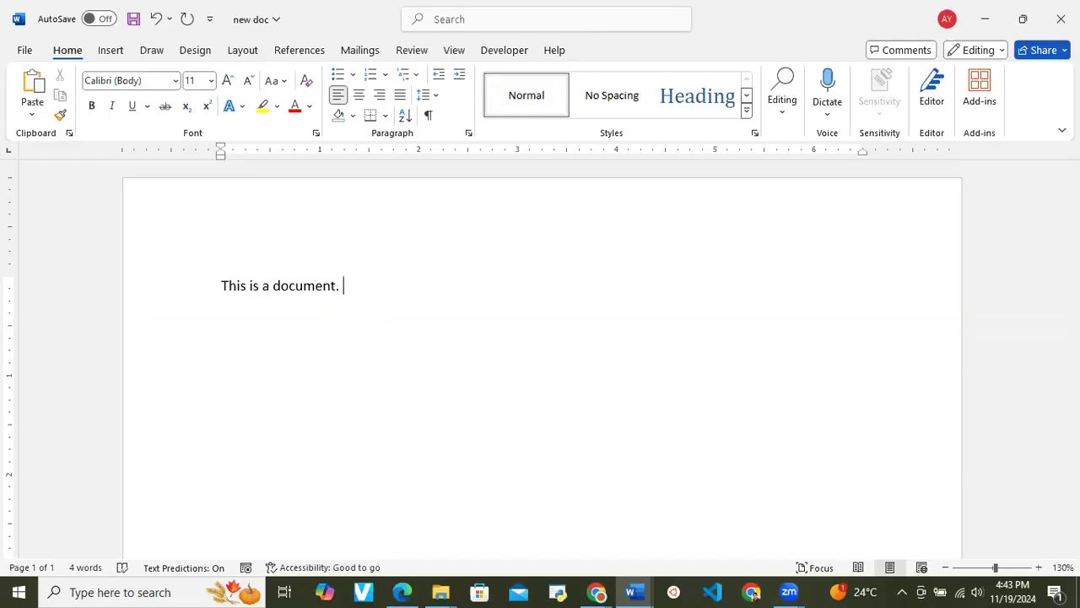
Step: Add the sentence "This is a line." after the first sentence and save the document again
{"action": "type", "text": "The"}
{"action": "key", "text": "BackSpace"}
{"action": "key", "text": "BackSpace"}
{"action": "type", "text": "is is a line."}
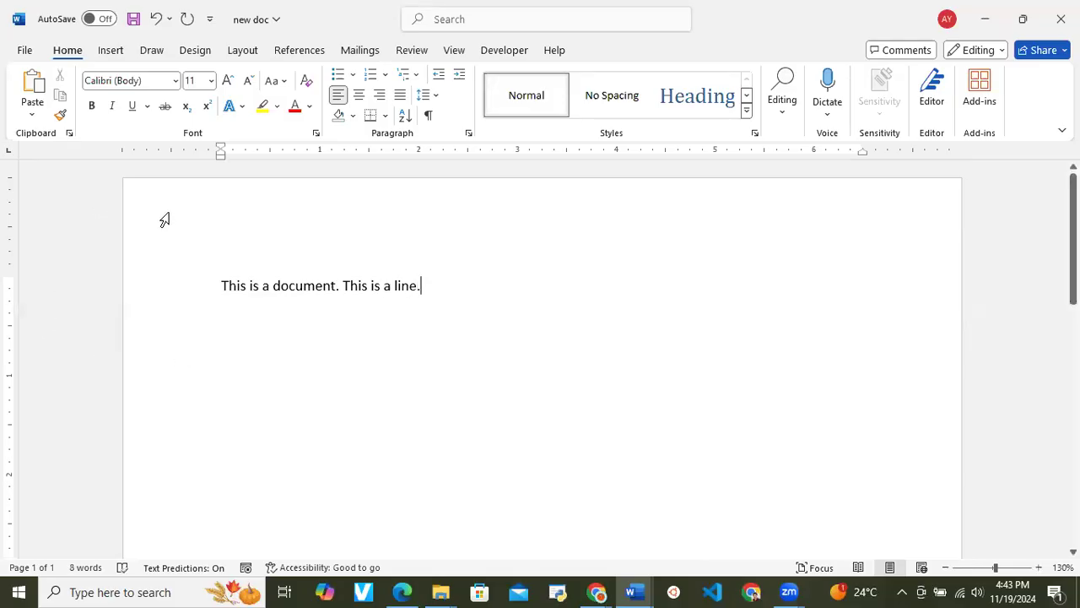
{"action": "left_click", "coordinate": [25, 52]}
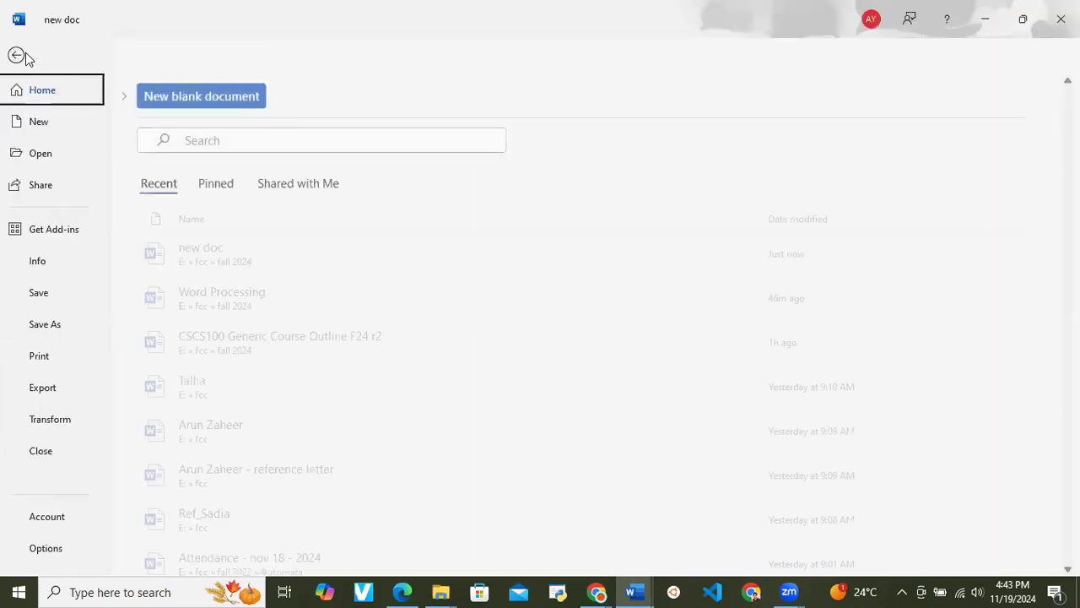
{"action": "left_click", "coordinate": [39, 302]}
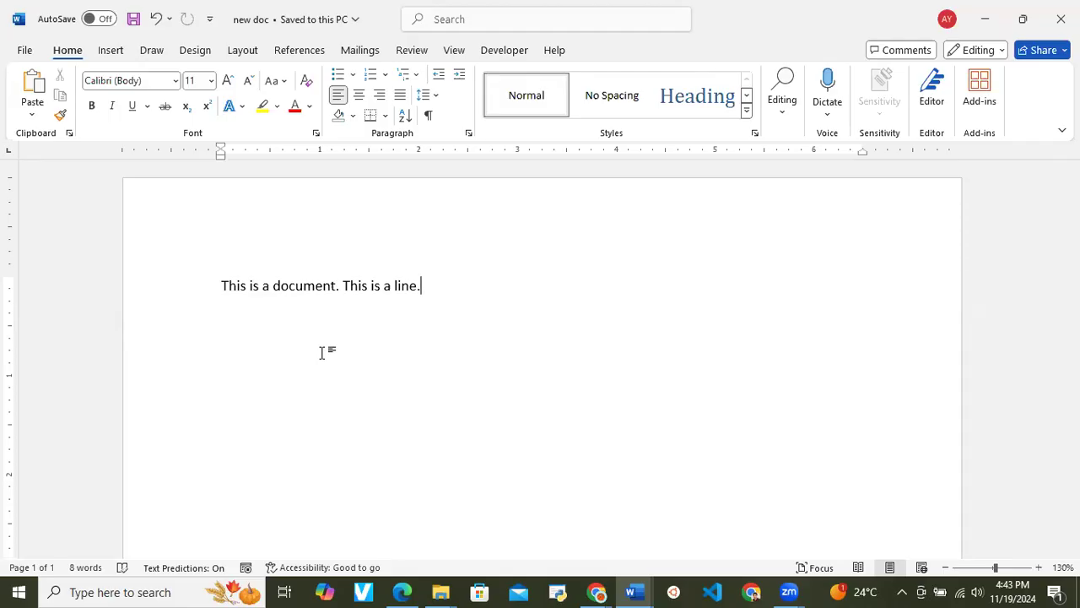
Step: Switch to the Word Processing outline and examine the topics on saving a document and inserting text
{"action": "key", "text": "alt+Tab"}
{"action": "left_click", "coordinate": [379, 309]}
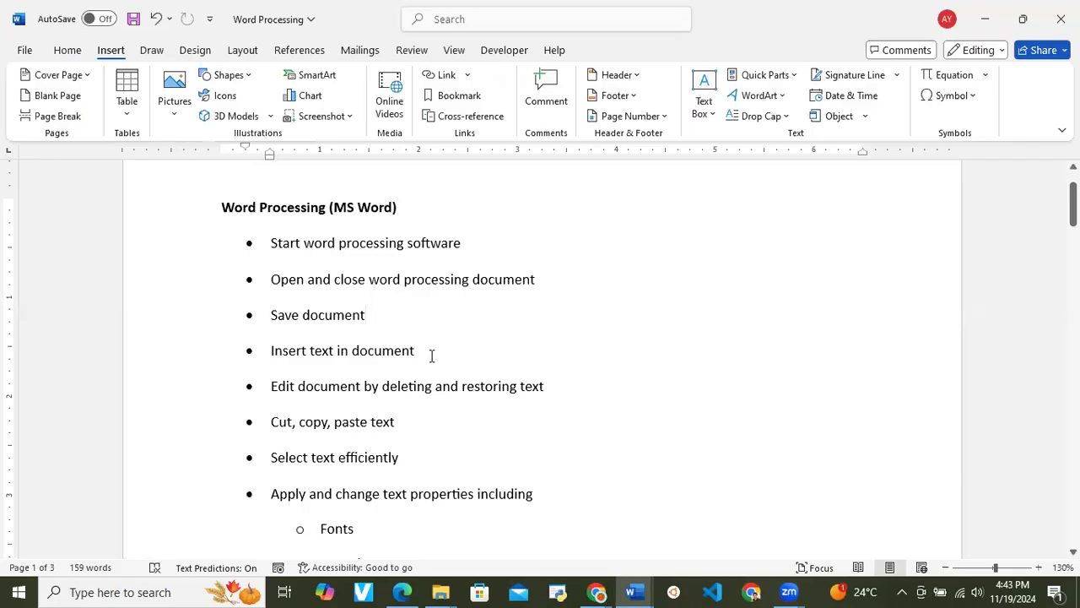
{"action": "scroll", "coordinate": [431, 356], "scroll_direction": "down", "scroll_amount": 2}
Step: Return to the new doc document, delete both sentences and enter a person's full name instead
{"action": "key", "text": "alt+Tab"}
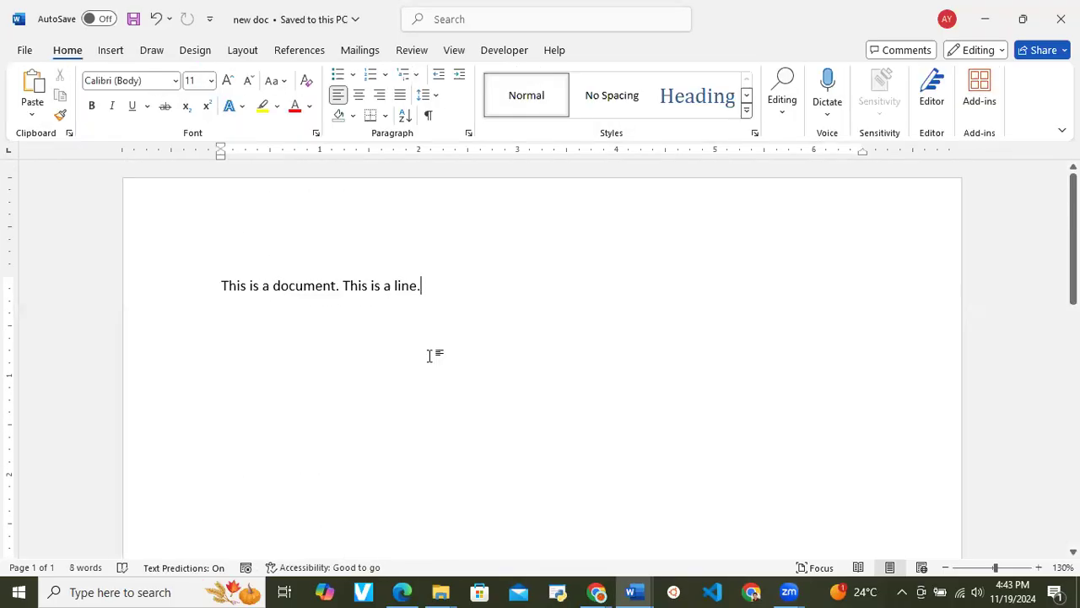
{"action": "left_click_drag", "start_coordinate": [438, 279], "coordinate": [217, 278]}
{"action": "key", "text": "BackSpace"}
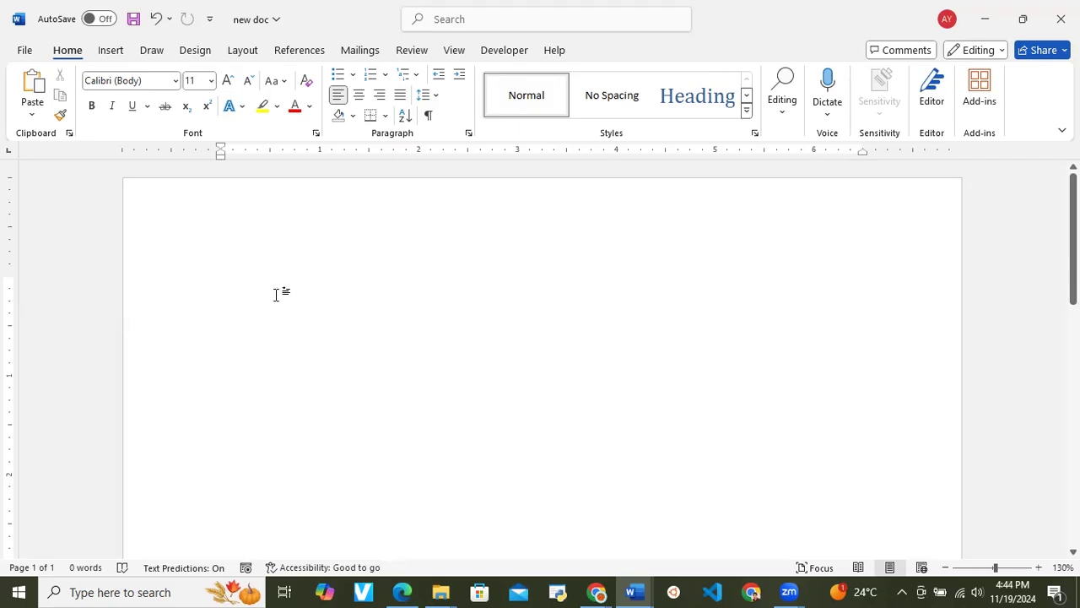
{"action": "type", "text": "Ak"}
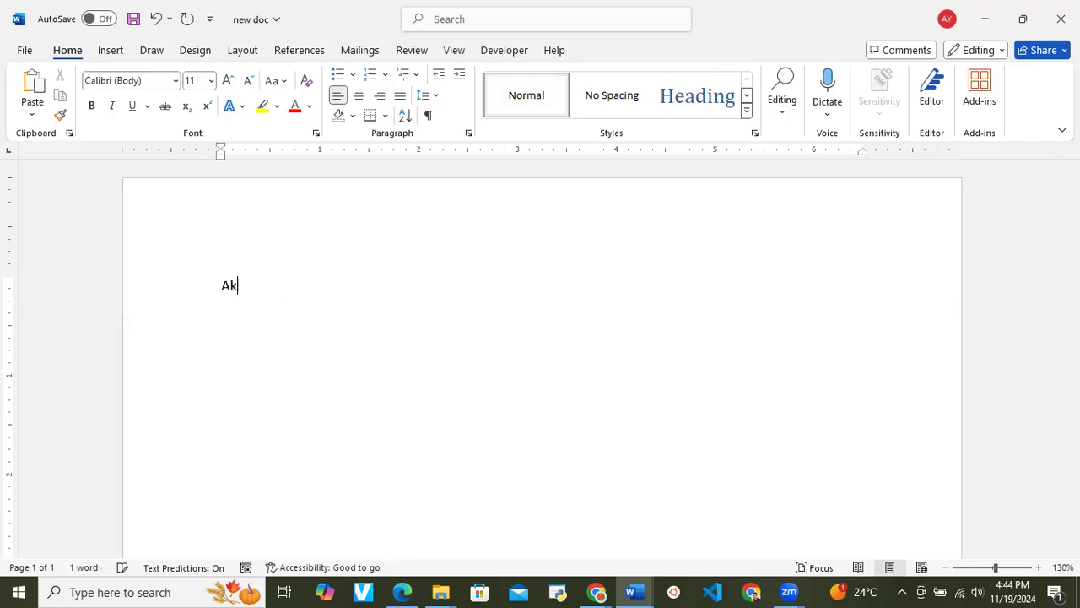
{"action": "type", "text": "heem Yousaf"}
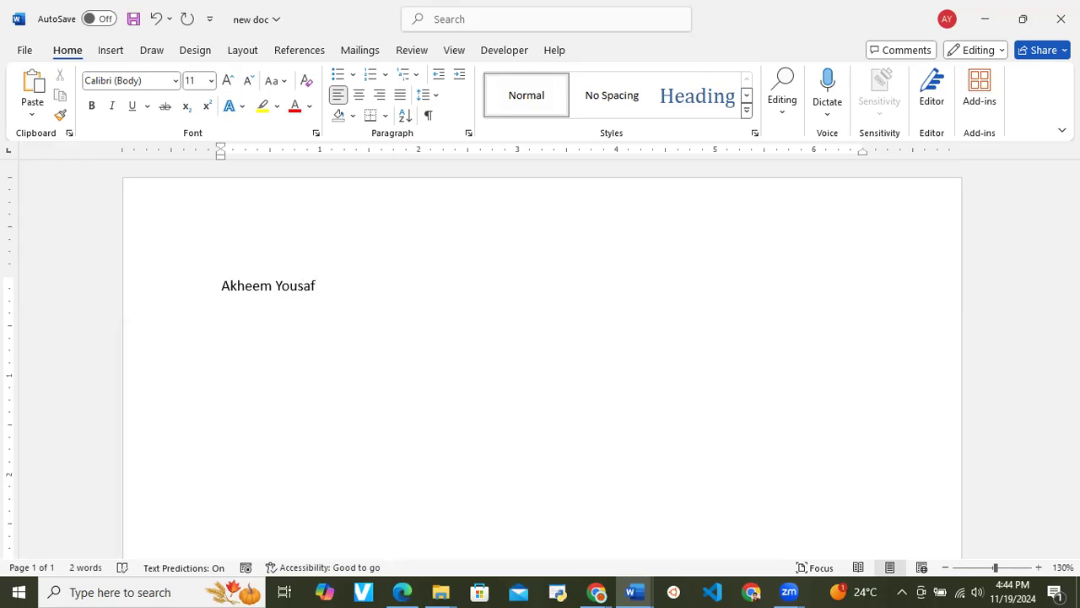
Step: Erase the full name so that the page in new doc is empty
{"action": "key", "text": "BackSpace"}
{"action": "key", "text": "BackSpace"}
{"action": "key", "text": "BackSpace"}
{"action": "key", "text": "BackSpace"}
{"action": "key", "text": "BackSpace"}
{"action": "key", "text": "BackSpace"}
{"action": "key", "text": "BackSpace"}
{"action": "key", "text": "BackSpace"}
{"action": "key", "text": "BackSpace"}
{"action": "key", "text": "BackSpace"}
{"action": "key", "text": "BackSpace"}
{"action": "key", "text": "BackSpace"}
{"action": "key", "text": "BackSpace"}
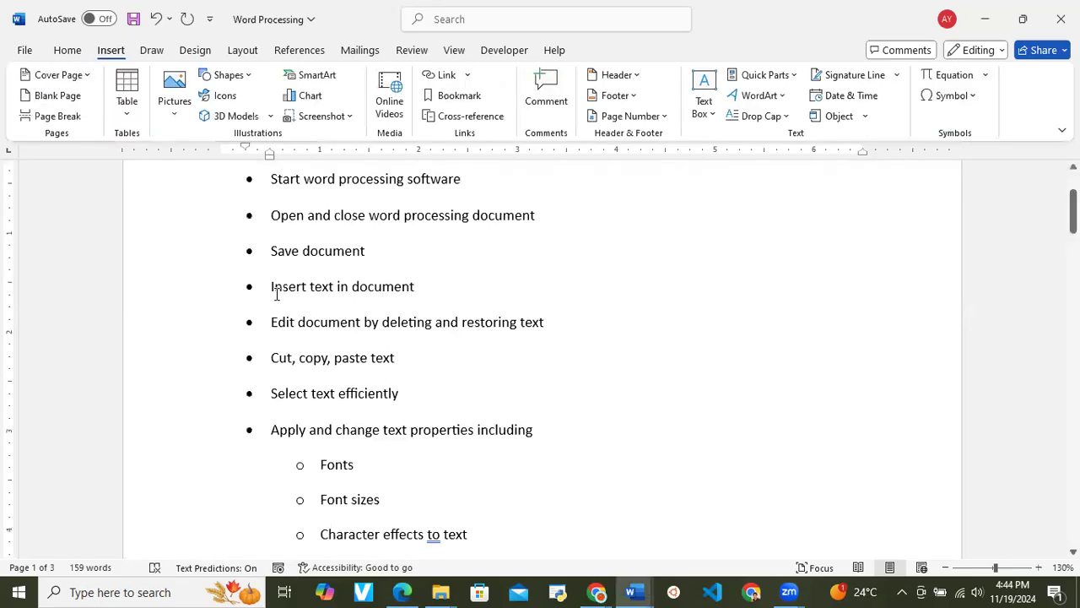
Step: Review the Word Processing outline's topics on inserting text, deleting and restoring text, and cutting, copying and pasting
{"action": "scroll", "coordinate": [436, 310], "scroll_direction": "down", "scroll_amount": 1}
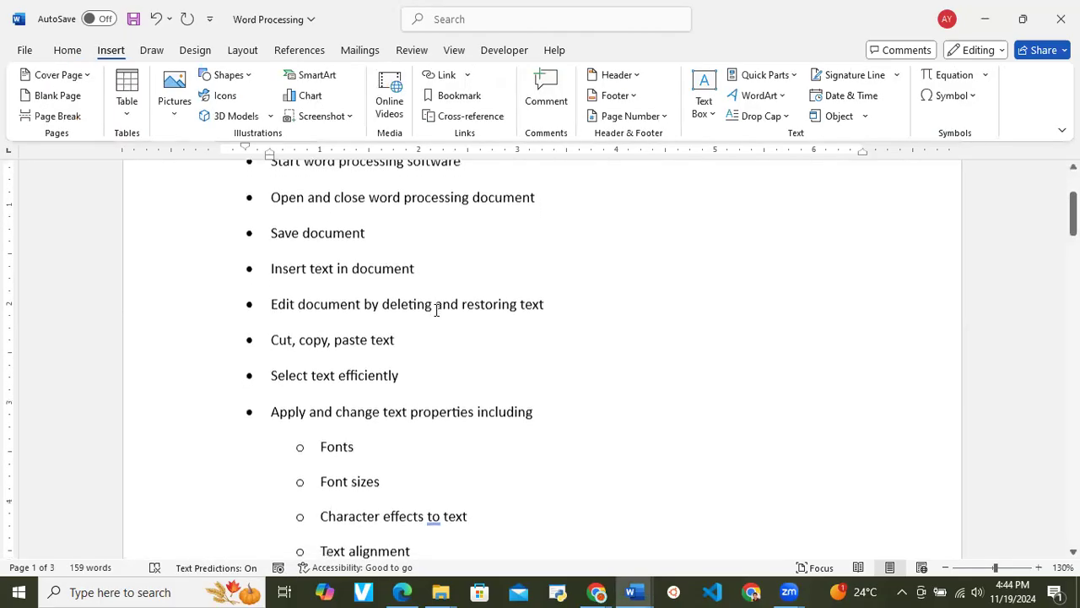
{"action": "left_click_drag", "start_coordinate": [300, 266], "coordinate": [432, 262]}
{"action": "left_click", "coordinate": [483, 260]}
{"action": "left_click", "coordinate": [549, 265]}
{"action": "key", "text": "alt+Tab"}
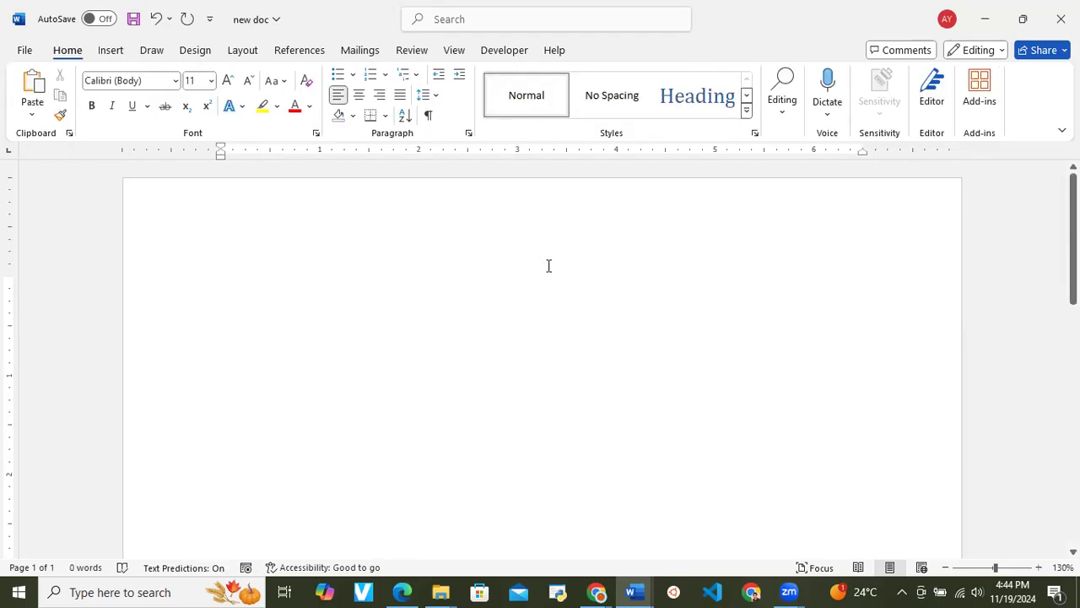
{"action": "key", "text": "alt+Tab"}
{"action": "scroll", "coordinate": [413, 306], "scroll_direction": "down", "scroll_amount": 2}
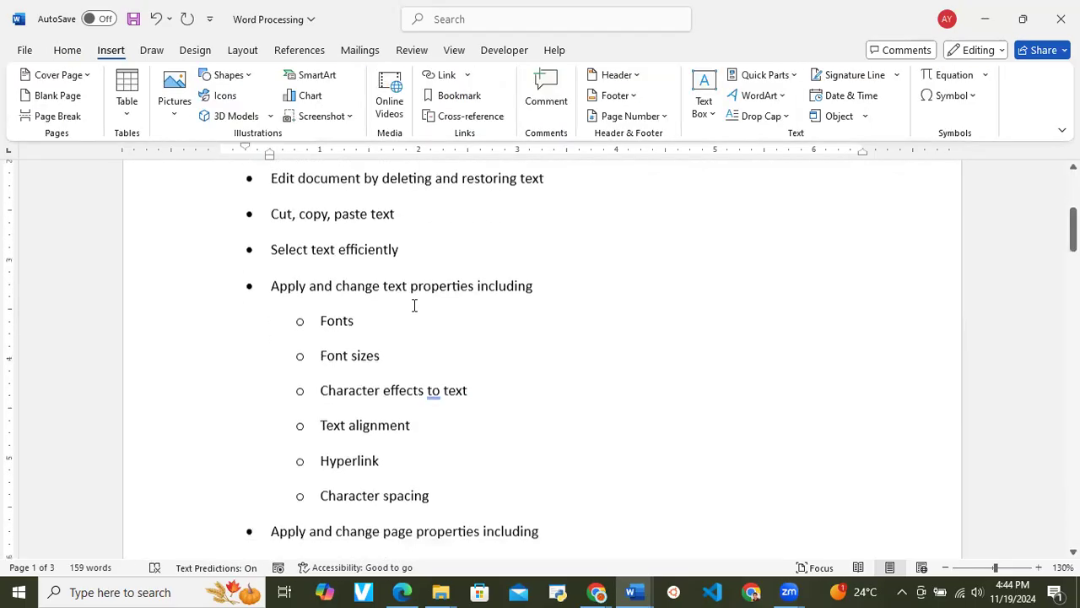
{"action": "scroll", "coordinate": [414, 306], "scroll_direction": "up", "scroll_amount": 2}
{"action": "scroll", "coordinate": [413, 306], "scroll_direction": "up", "scroll_amount": 1}
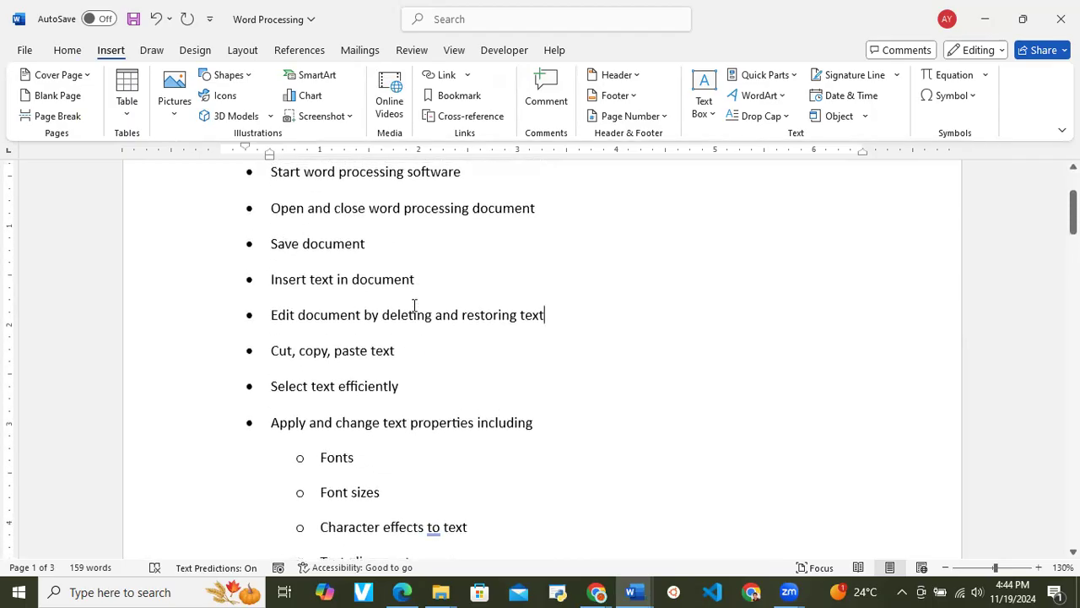
{"action": "scroll", "coordinate": [413, 305], "scroll_direction": "down", "scroll_amount": 2}
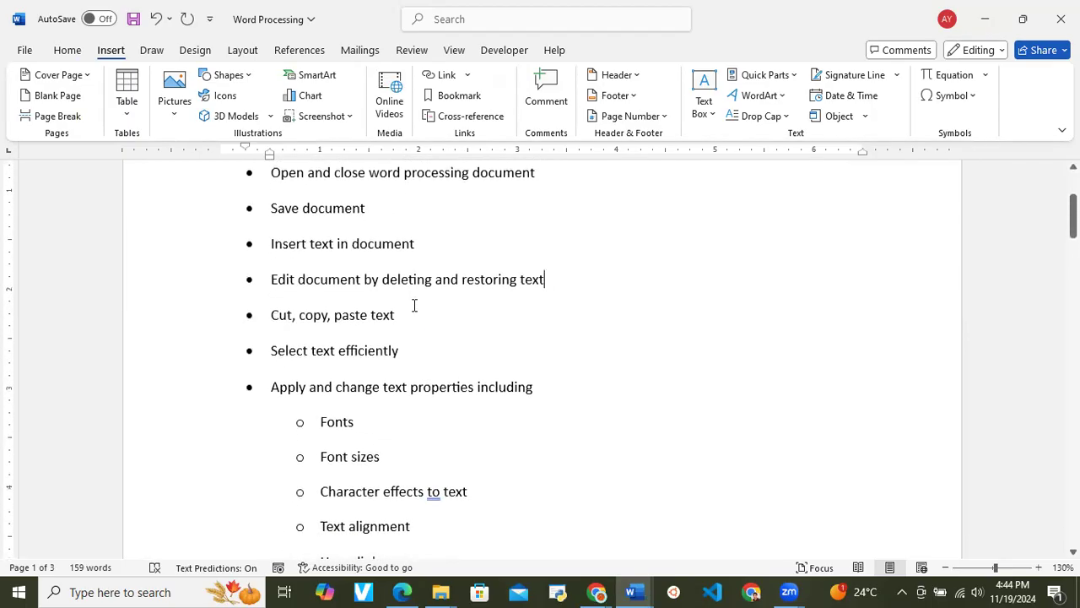
Step: Go to the sample welcome paragraphs on page 3 of the outline document and place the cursor in the first one
{"action": "scroll", "coordinate": [419, 244], "scroll_direction": "down", "scroll_amount": 10}
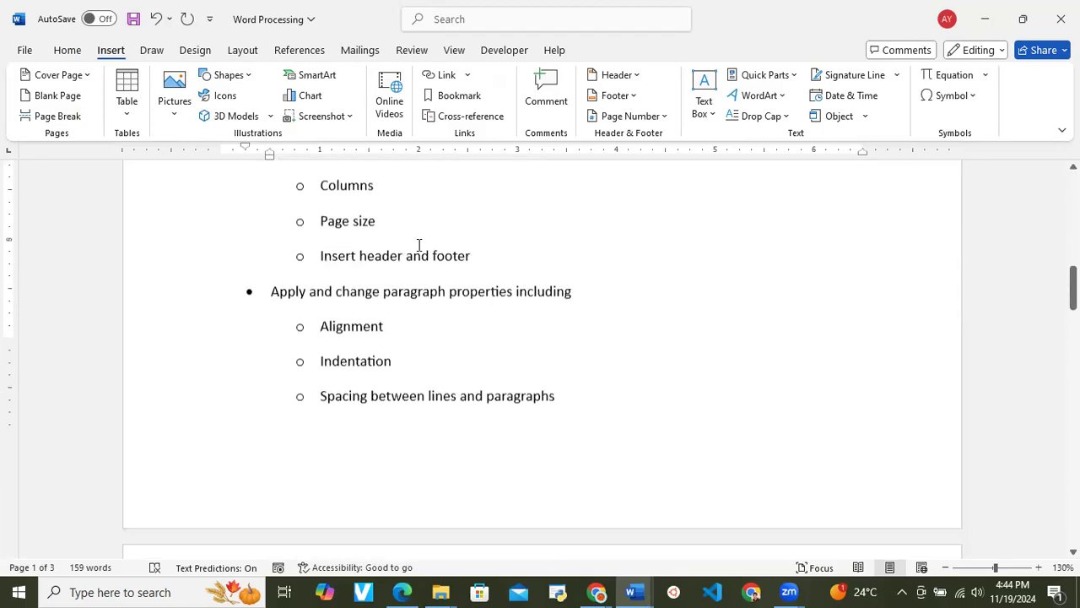
{"action": "scroll", "coordinate": [418, 244], "scroll_direction": "down", "scroll_amount": 10}
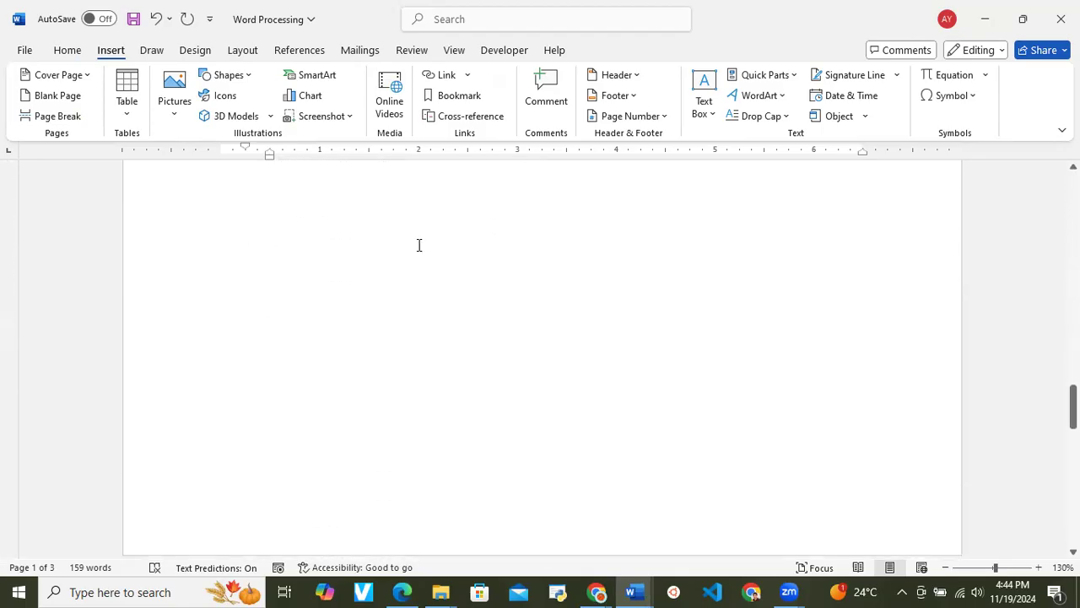
{"action": "scroll", "coordinate": [419, 245], "scroll_direction": "up", "scroll_amount": 3}
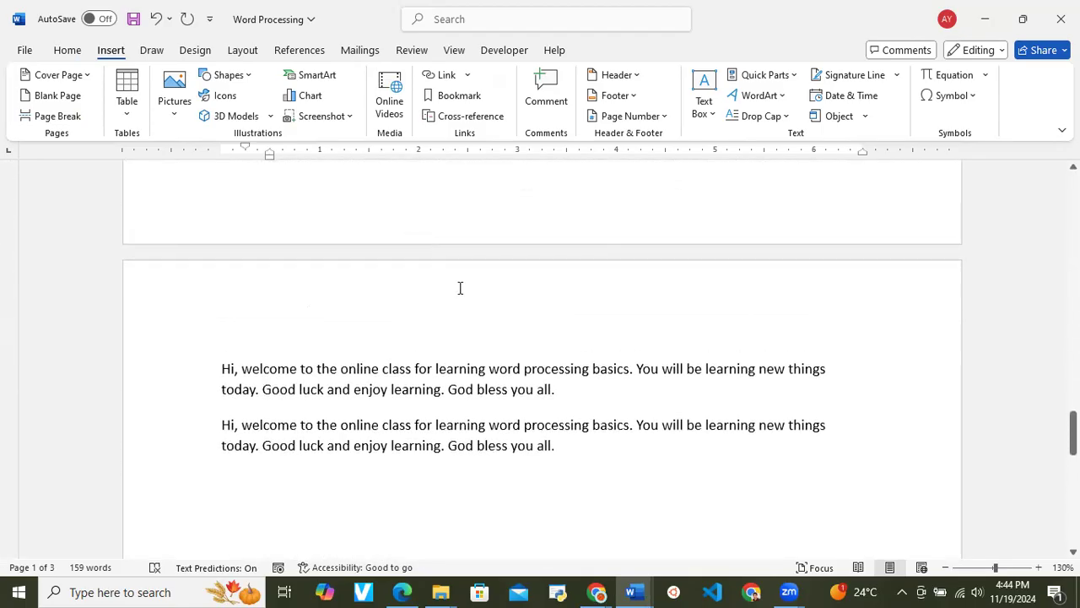
{"action": "scroll", "coordinate": [454, 357], "scroll_direction": "down", "scroll_amount": 1}
{"action": "left_click", "coordinate": [376, 310]}
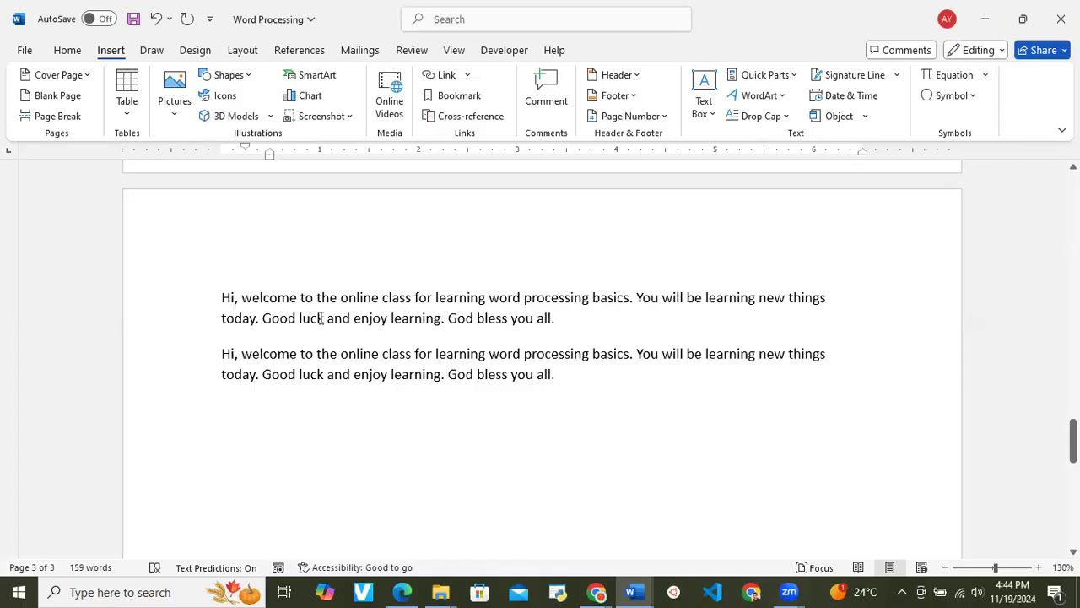
Step: Delete "welcome to the online class for learning word processing basics" from the first welcome paragraph
{"action": "left_click", "coordinate": [572, 322]}
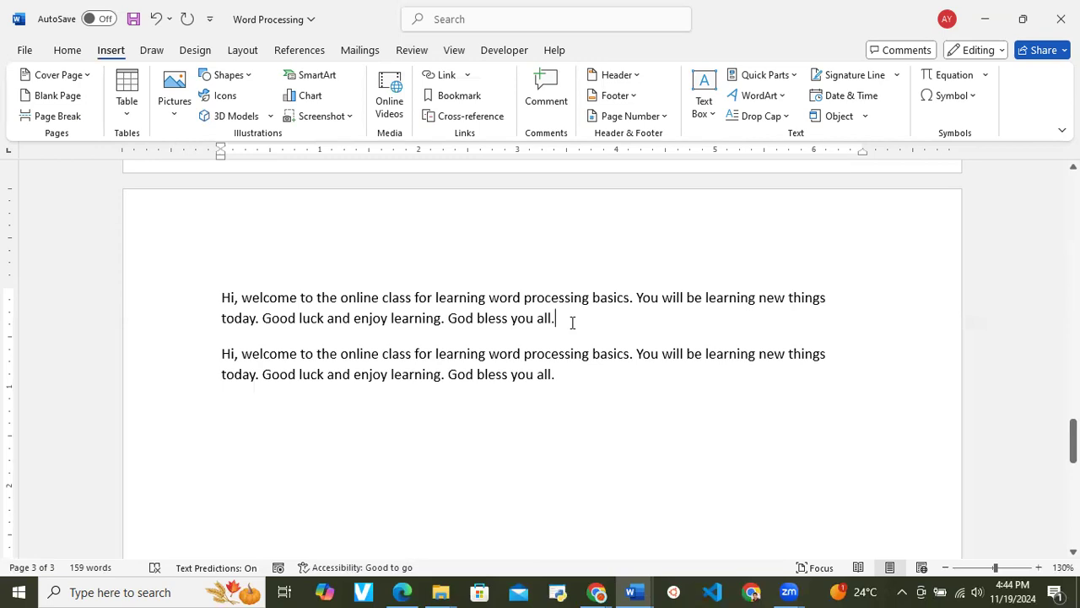
{"action": "scroll", "coordinate": [572, 323], "scroll_direction": "down", "scroll_amount": 2}
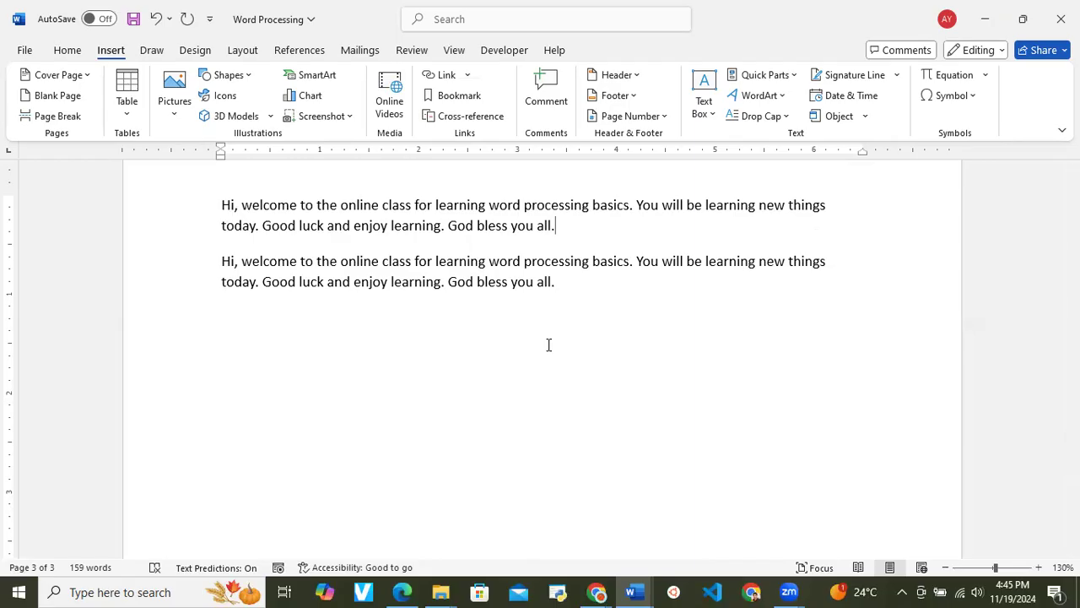
{"action": "left_click", "coordinate": [616, 279]}
{"action": "left_click", "coordinate": [557, 218]}
{"action": "double_click", "coordinate": [467, 207]}
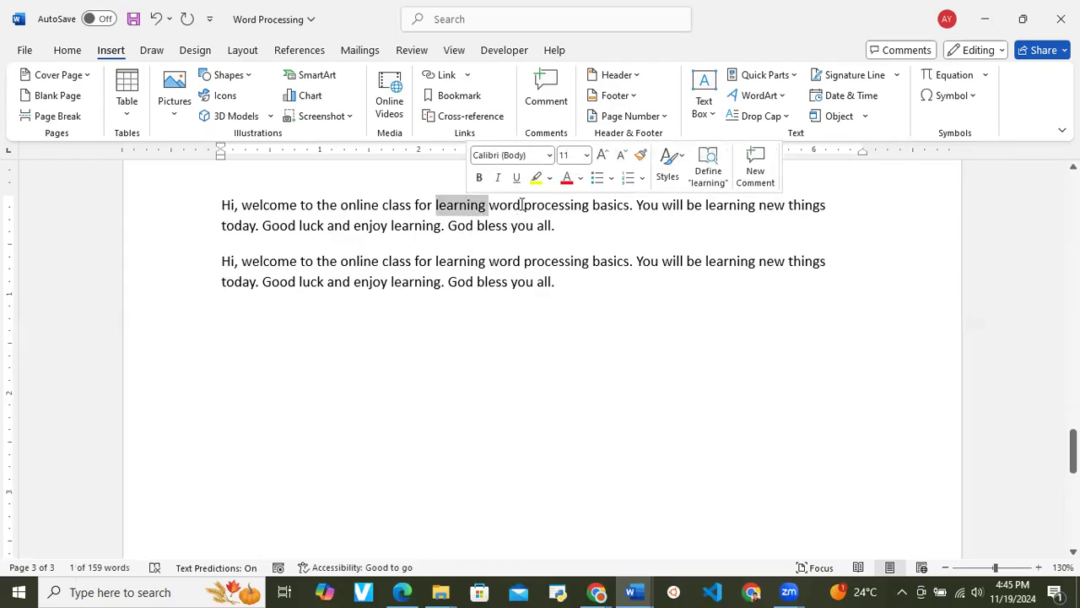
{"action": "left_click", "coordinate": [522, 205]}
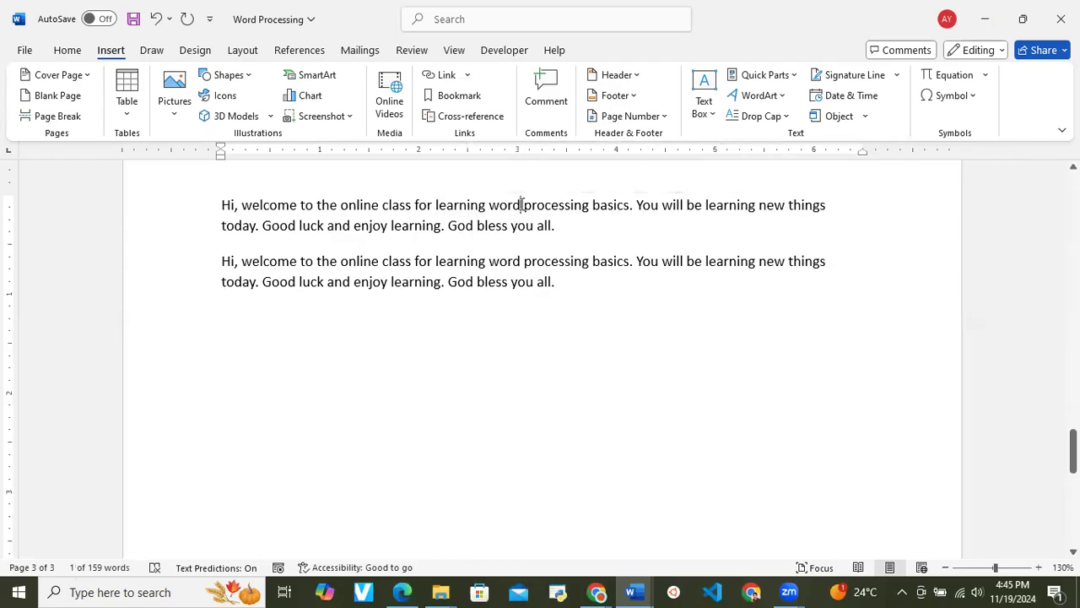
{"action": "double_click", "coordinate": [601, 207]}
{"action": "left_click_drag", "start_coordinate": [585, 207], "coordinate": [274, 200]}
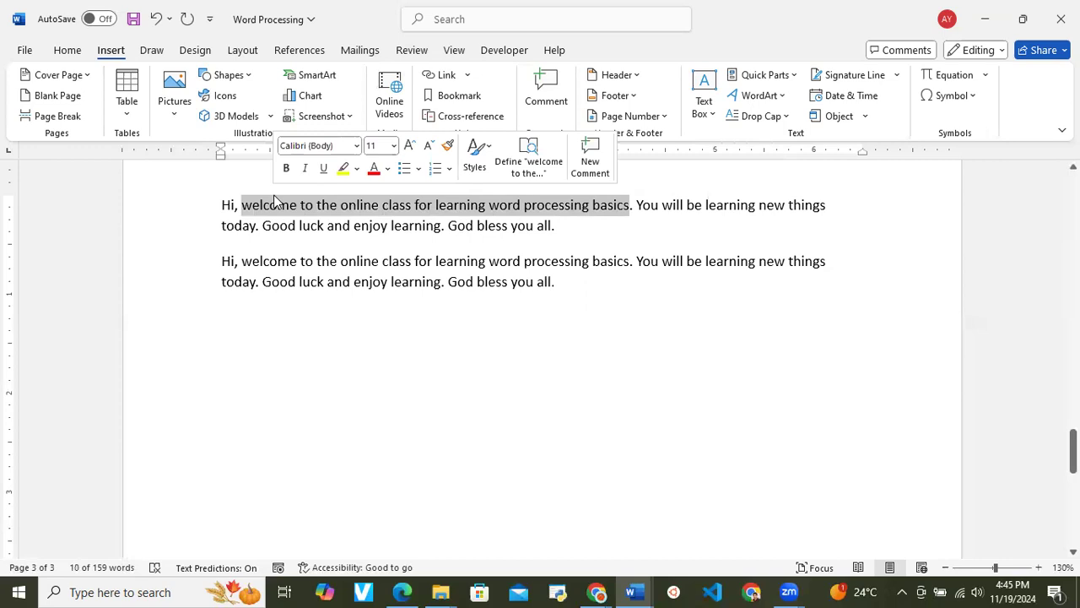
{"action": "left_click", "coordinate": [330, 209]}
{"action": "left_click_drag", "start_coordinate": [630, 205], "coordinate": [248, 207]}
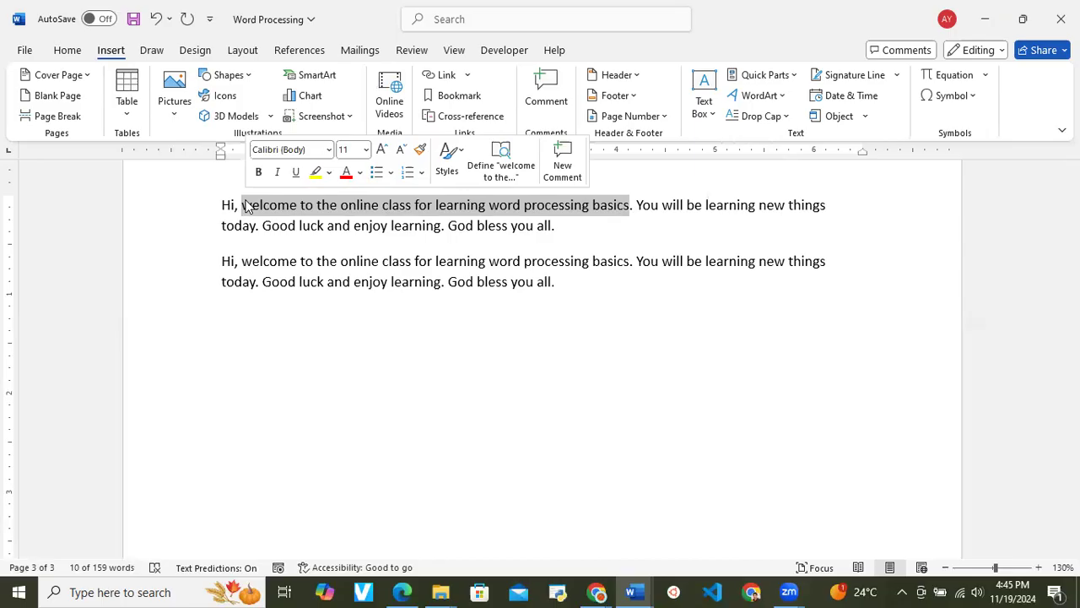
{"action": "key", "text": "Delete"}
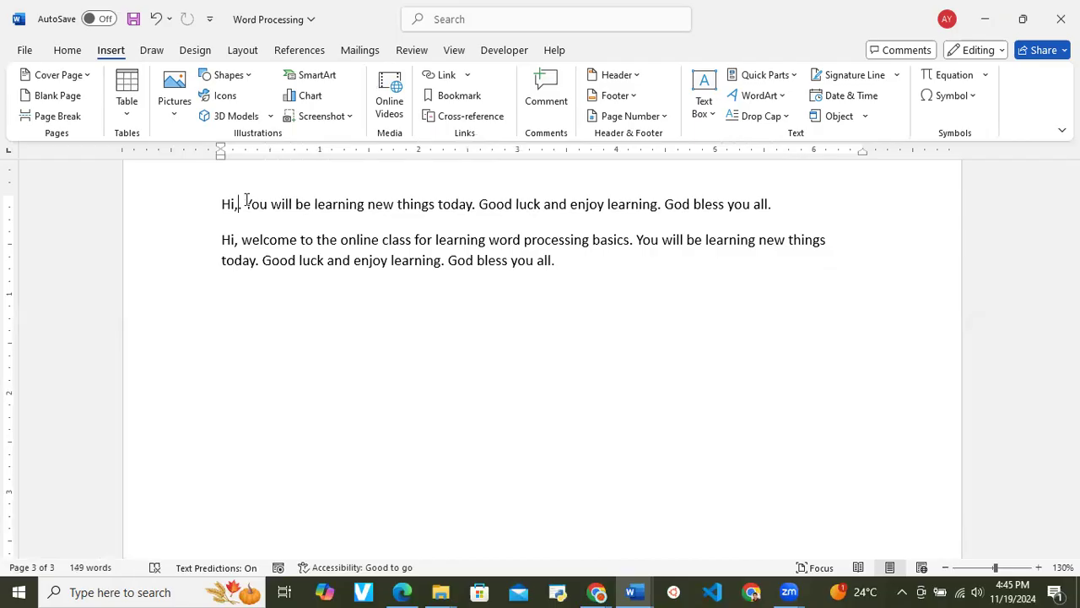
Step: Undo the deletion in the first welcome paragraph and clear the selection
{"action": "left_click", "coordinate": [608, 277]}
{"action": "scroll", "coordinate": [608, 276], "scroll_direction": "up", "scroll_amount": 1}
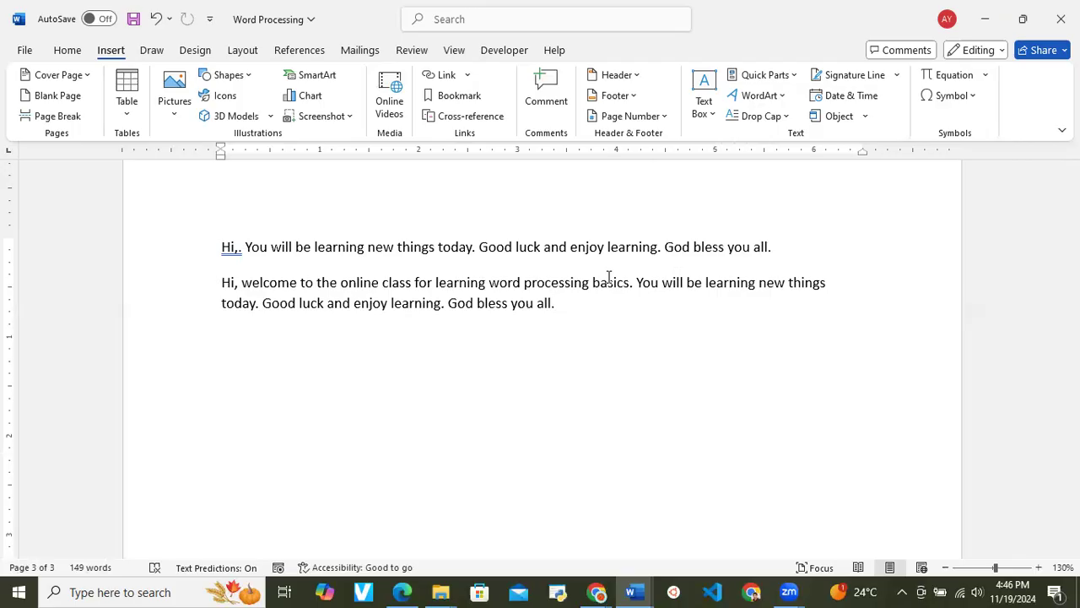
{"action": "key", "text": "ctrl+z"}
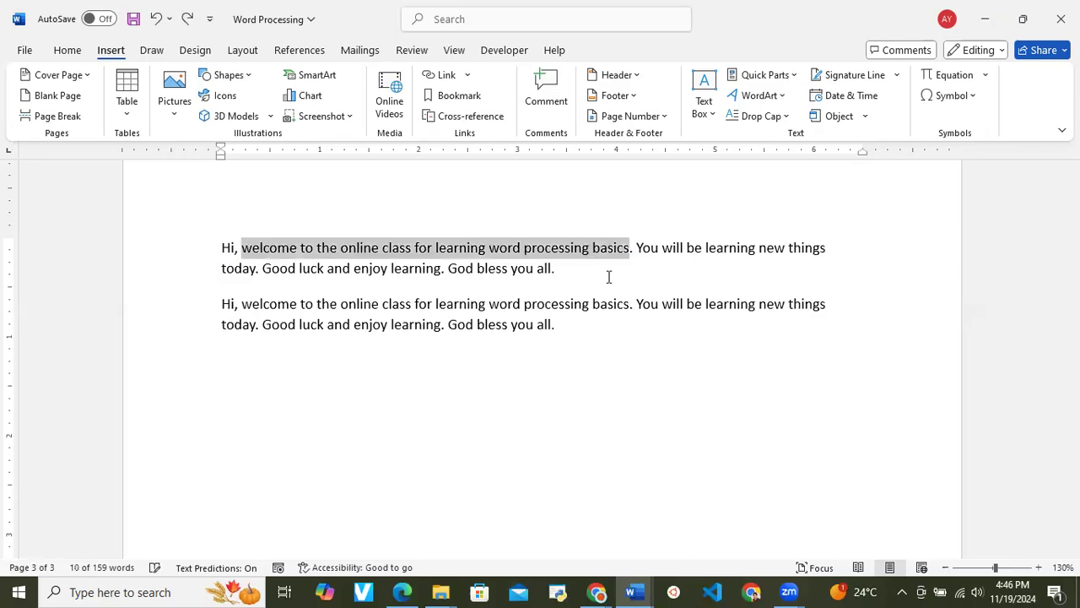
{"action": "left_click", "coordinate": [608, 277]}
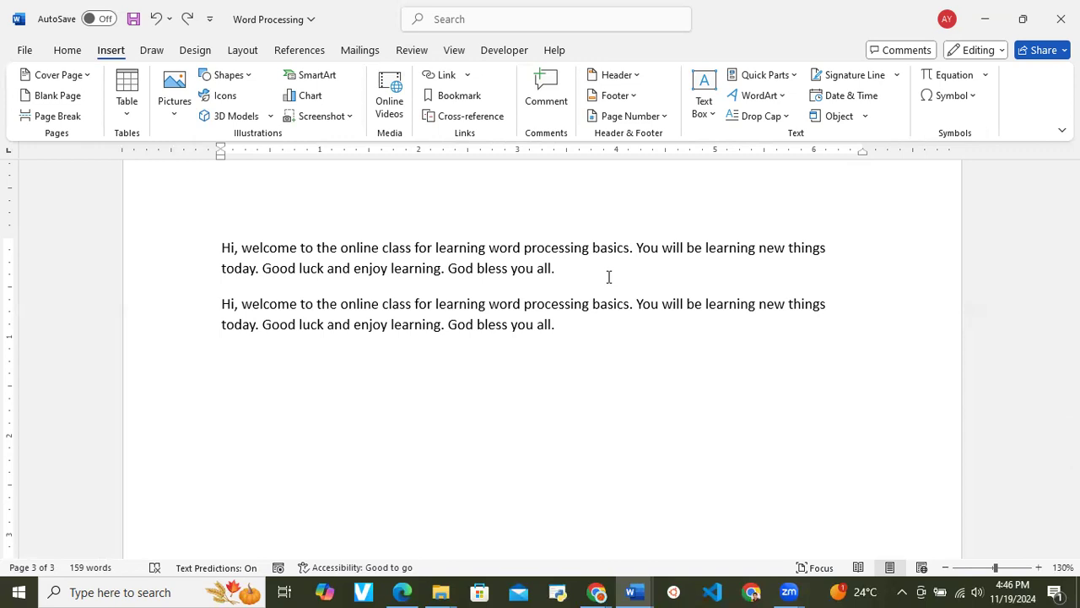
Step: Review the outline's topics on cutting, copying, pasting and selecting text, and return to the sample welcome paragraphs on page 3
{"action": "scroll", "coordinate": [609, 277], "scroll_direction": "up", "scroll_amount": 2}
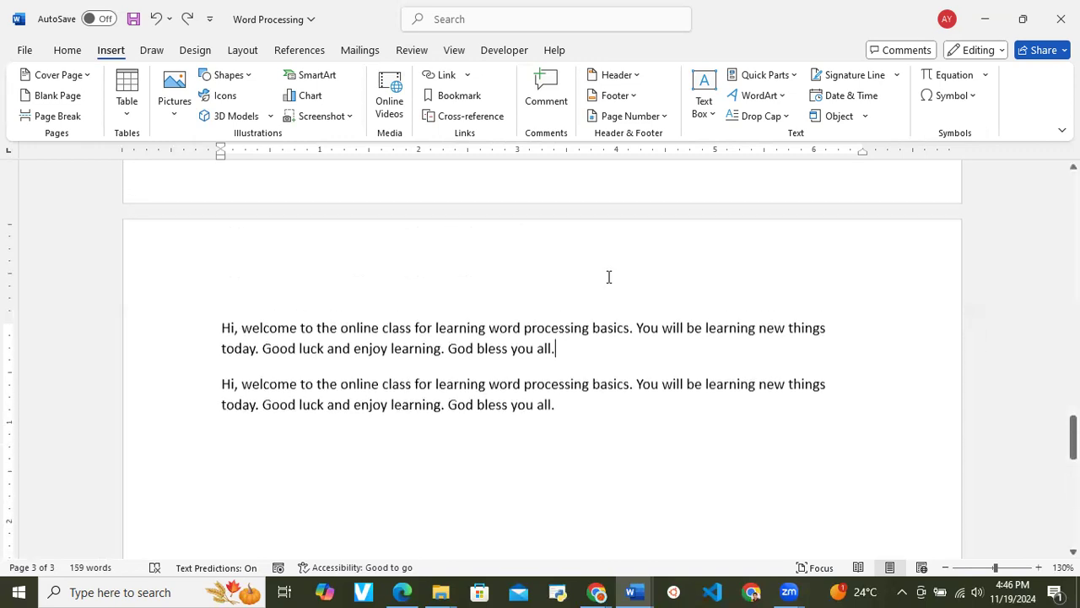
{"action": "scroll", "coordinate": [609, 277], "scroll_direction": "up", "scroll_amount": 2}
{"action": "scroll", "coordinate": [608, 277], "scroll_direction": "down", "scroll_amount": 3}
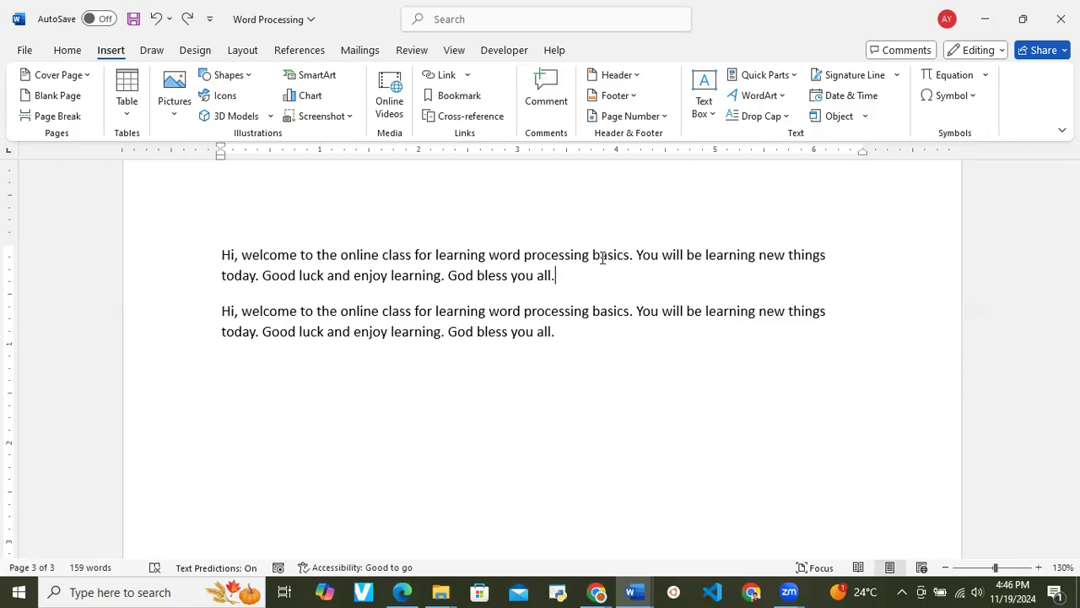
{"action": "scroll", "coordinate": [603, 257], "scroll_direction": "down", "scroll_amount": 5}
{"action": "scroll", "coordinate": [603, 258], "scroll_direction": "up", "scroll_amount": 15}
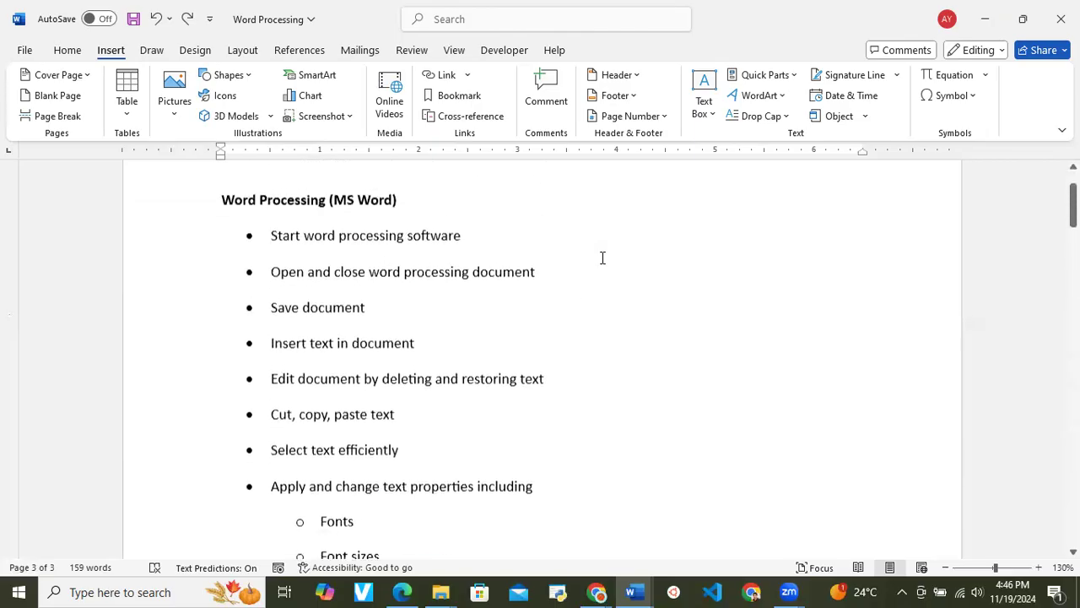
{"action": "scroll", "coordinate": [603, 257], "scroll_direction": "down", "scroll_amount": 2}
{"action": "scroll", "coordinate": [603, 257], "scroll_direction": "down", "scroll_amount": 2}
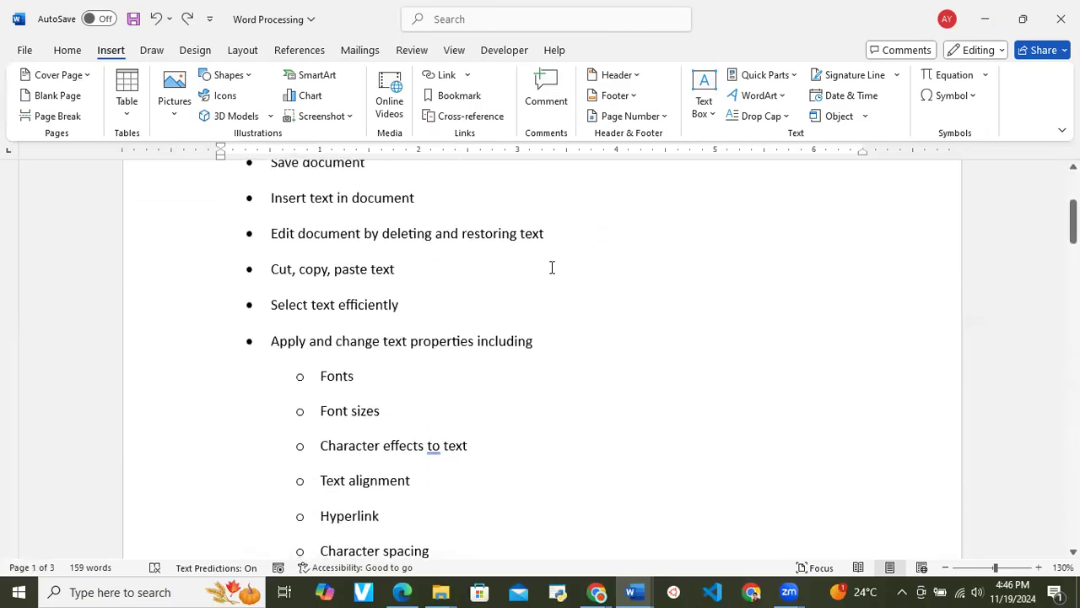
{"action": "left_click", "coordinate": [425, 268]}
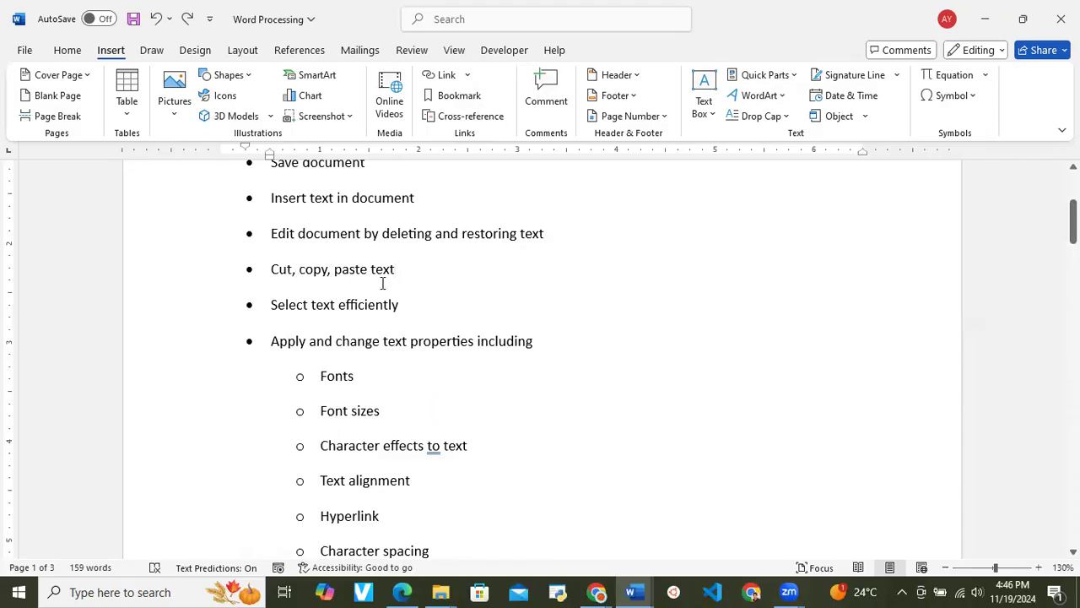
{"action": "scroll", "coordinate": [416, 290], "scroll_direction": "down", "scroll_amount": 1}
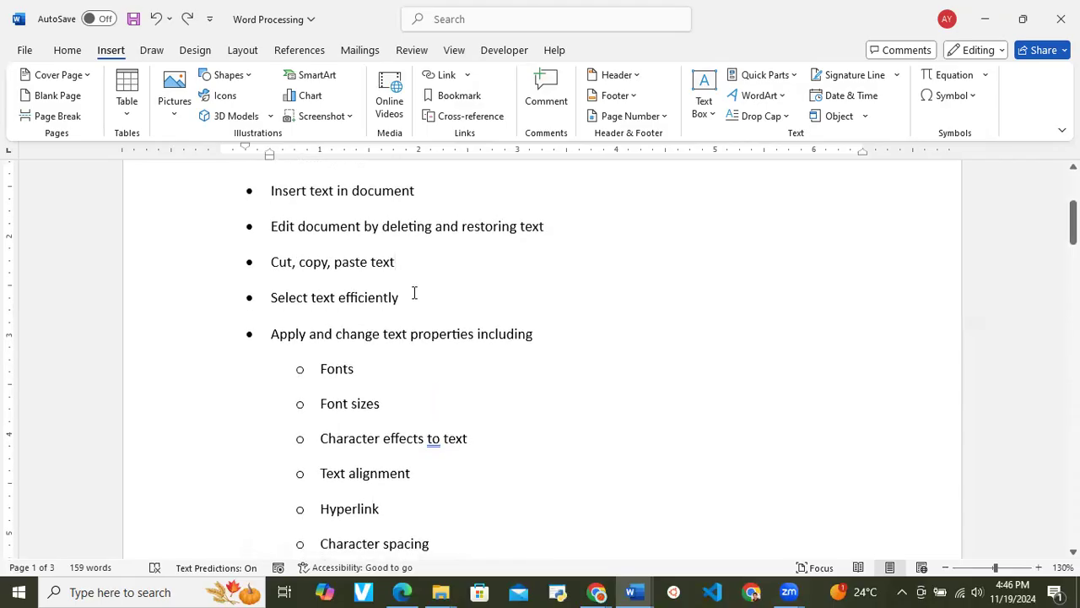
{"action": "left_click", "coordinate": [418, 296]}
{"action": "scroll", "coordinate": [417, 295], "scroll_direction": "down", "scroll_amount": 15}
{"action": "scroll", "coordinate": [417, 295], "scroll_direction": "down", "scroll_amount": 3}
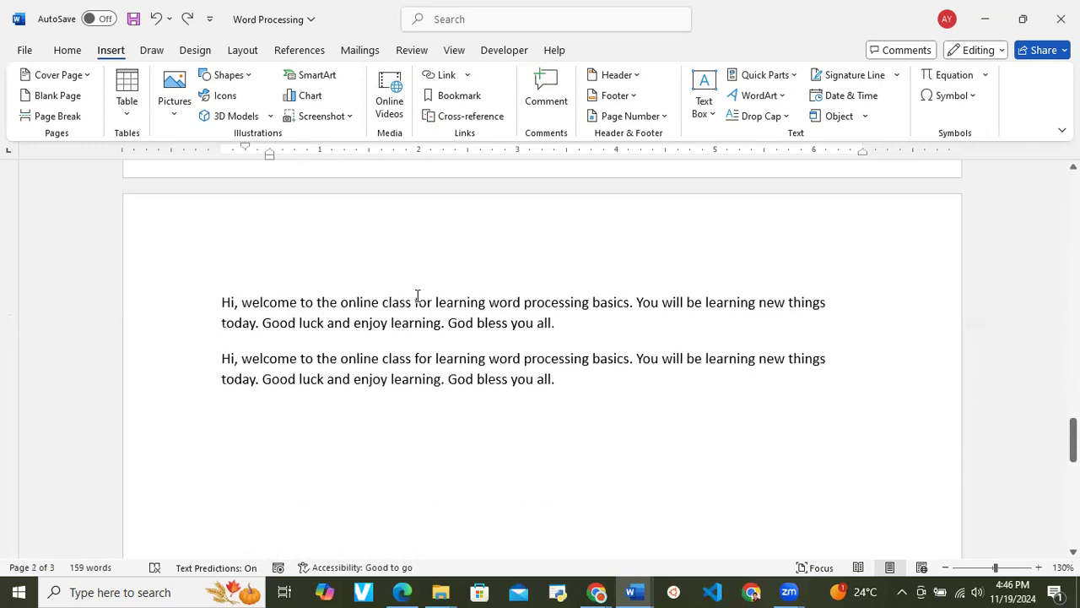
{"action": "scroll", "coordinate": [515, 309], "scroll_direction": "up", "scroll_amount": 3}
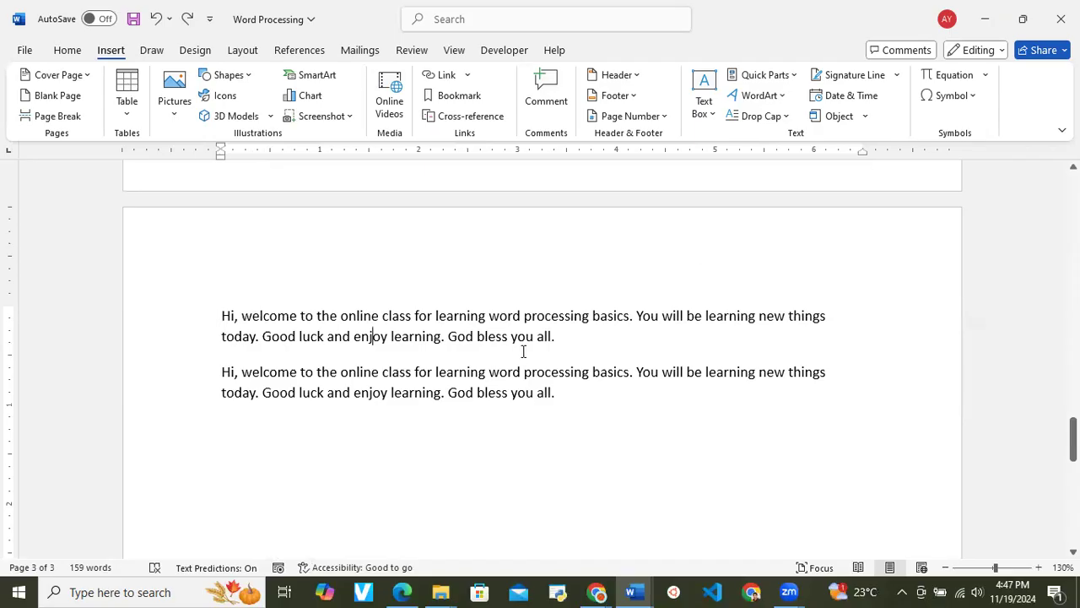
Step: Select "Hi, welcome to the online class for learning word processing basics" in the first paragraph, and clear the selection
{"action": "left_click", "coordinate": [567, 344]}
{"action": "left_click", "coordinate": [251, 318]}
{"action": "left_click", "coordinate": [471, 318]}
{"action": "left_click", "coordinate": [529, 318]}
{"action": "left_click", "coordinate": [222, 315]}
{"action": "left_click_drag", "start_coordinate": [222, 314], "coordinate": [612, 317]}
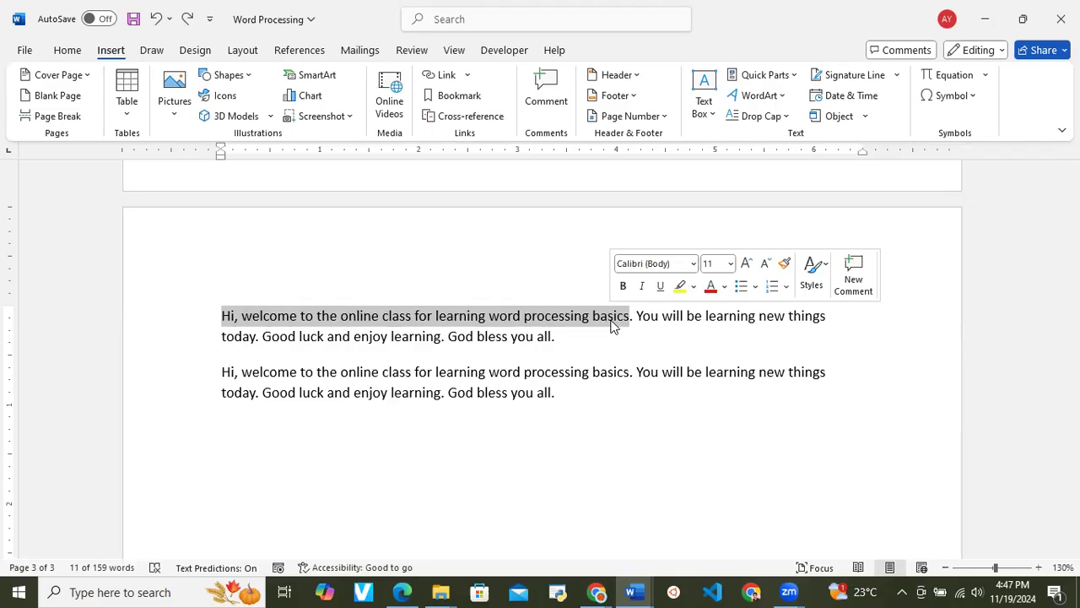
{"action": "left_click", "coordinate": [527, 337]}
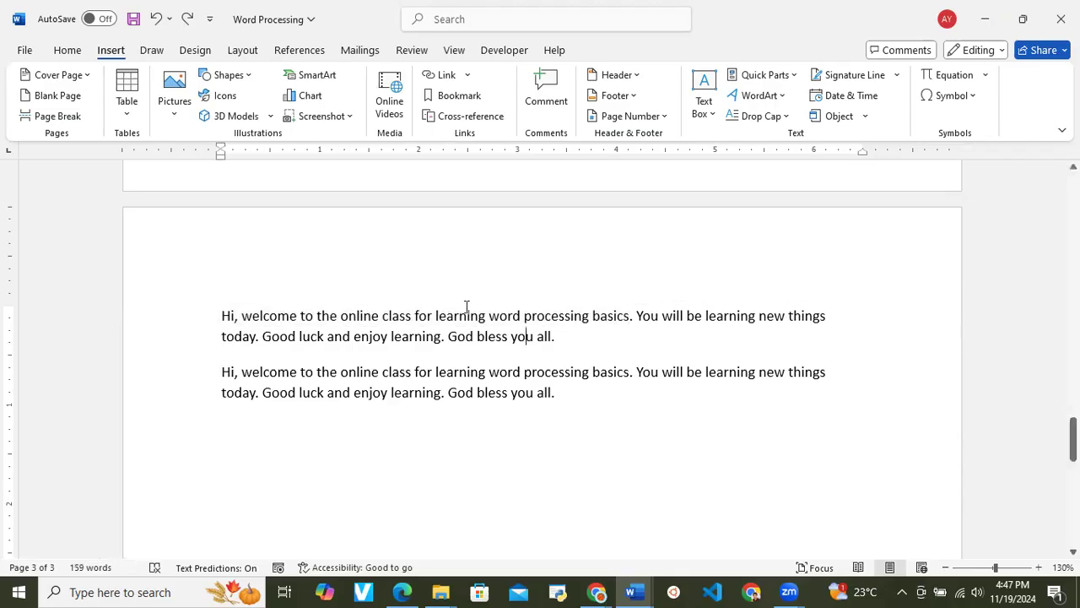
Step: Place the cursor before "Hi" in the first paragraph, move it a few characters into the line and return it to the start
{"action": "left_click", "coordinate": [222, 316]}
{"action": "key", "text": "Right"}
{"action": "key", "text": "Right"}
{"action": "key", "text": "Right"}
{"action": "key", "text": "Right"}
{"action": "key", "text": "Right"}
{"action": "key", "text": "Right"}
{"action": "key", "text": "Right"}
{"action": "key", "text": "Left"}
{"action": "key", "text": "Left"}
{"action": "key", "text": "Left"}
{"action": "key", "text": "Left"}
{"action": "key", "text": "Left"}
{"action": "key", "text": "Left"}
{"action": "key", "text": "Left"}
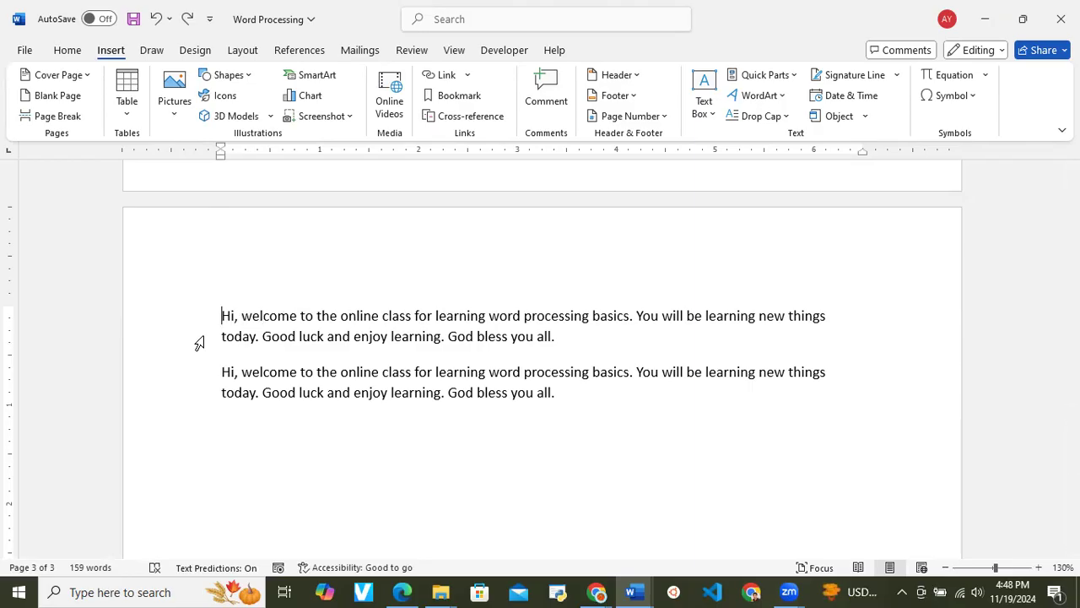
Step: Extend a selection from "Hi" through "enjoy learning" in the first paragraph, and shrink it to end at "today."
{"action": "key", "text": "shift+Right"}
{"action": "key", "text": "shift+Right"}
{"action": "key", "text": "shift+Right"}
{"action": "key", "text": "shift+Down"}
{"action": "key", "text": "shift+Right"}
{"action": "key", "text": "shift+Right"}
{"action": "key", "text": "shift+Right"}
{"action": "key", "text": "shift+Right"}
{"action": "key", "text": "shift+Right"}
{"action": "key", "text": "shift+Right"}
{"action": "key", "text": "shift+Right"}
{"action": "key", "text": "shift+Right"}
{"action": "key", "text": "shift+Right"}
{"action": "key", "text": "shift+Right"}
{"action": "key", "text": "shift+Right"}
{"action": "key", "text": "shift+Right"}
{"action": "key", "text": "shift+Right"}
{"action": "key", "text": "shift+Right"}
{"action": "key", "text": "shift+Right"}
{"action": "key", "text": "shift+Right"}
{"action": "key", "text": "shift+Right"}
{"action": "key", "text": "shift+Right"}
{"action": "key", "text": "shift+Right"}
{"action": "key", "text": "shift+Right"}
{"action": "key", "text": "shift+Right"}
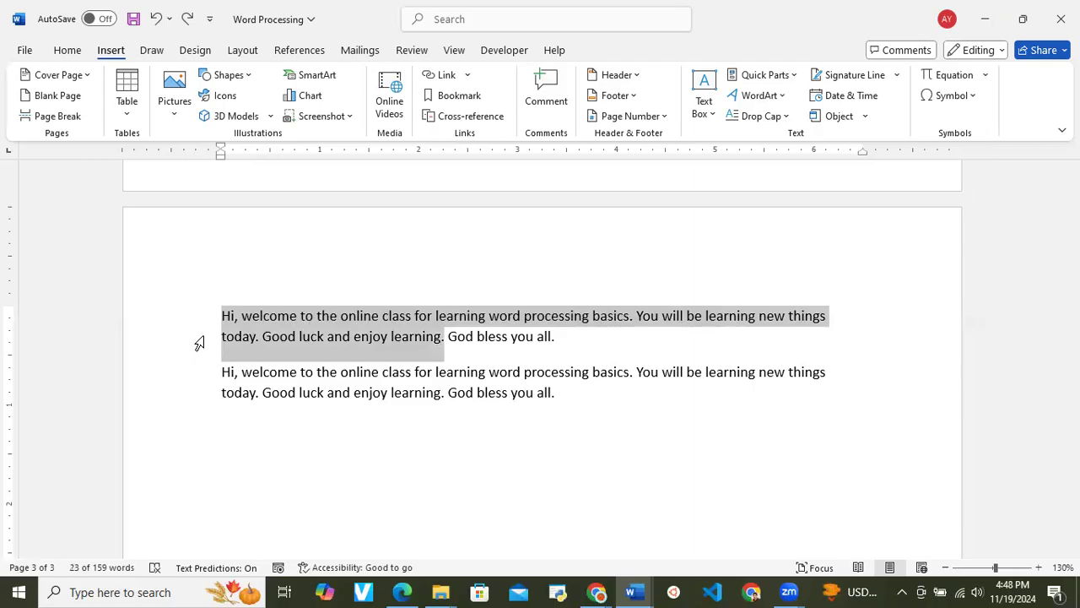
{"action": "key", "text": "shift+Left"}
{"action": "key", "text": "shift+Left"}
{"action": "key", "text": "shift+Left"}
{"action": "key", "text": "shift+Left"}
{"action": "key", "text": "shift+Left"}
{"action": "key", "text": "shift+Left"}
{"action": "key", "text": "shift+Left"}
{"action": "key", "text": "shift+Left"}
{"action": "key", "text": "shift+Left"}
{"action": "key", "text": "shift+Left"}
{"action": "key", "text": "shift+Left"}
{"action": "key", "text": "shift+Left"}
{"action": "key", "text": "shift+Left"}
{"action": "key", "text": "shift+Left"}
{"action": "key", "text": "shift+Left"}
{"action": "key", "text": "shift+Left"}
{"action": "key", "text": "shift+Left"}
{"action": "key", "text": "shift+Left"}
{"action": "key", "text": "shift+Left"}
{"action": "key", "text": "shift+Left"}
{"action": "key", "text": "shift+Left"}
{"action": "key", "text": "shift+Left"}
{"action": "key", "text": "shift+Left"}
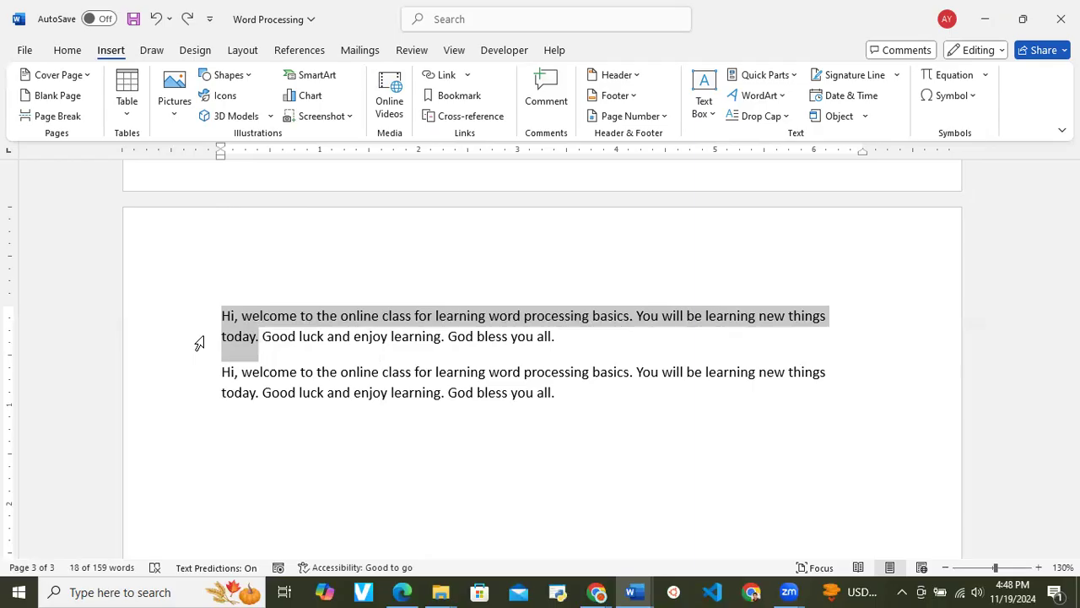
Step: Cut the selected sentences and paste them as text only on a new line below the second welcome paragraph
{"action": "right_click", "coordinate": [244, 335]}
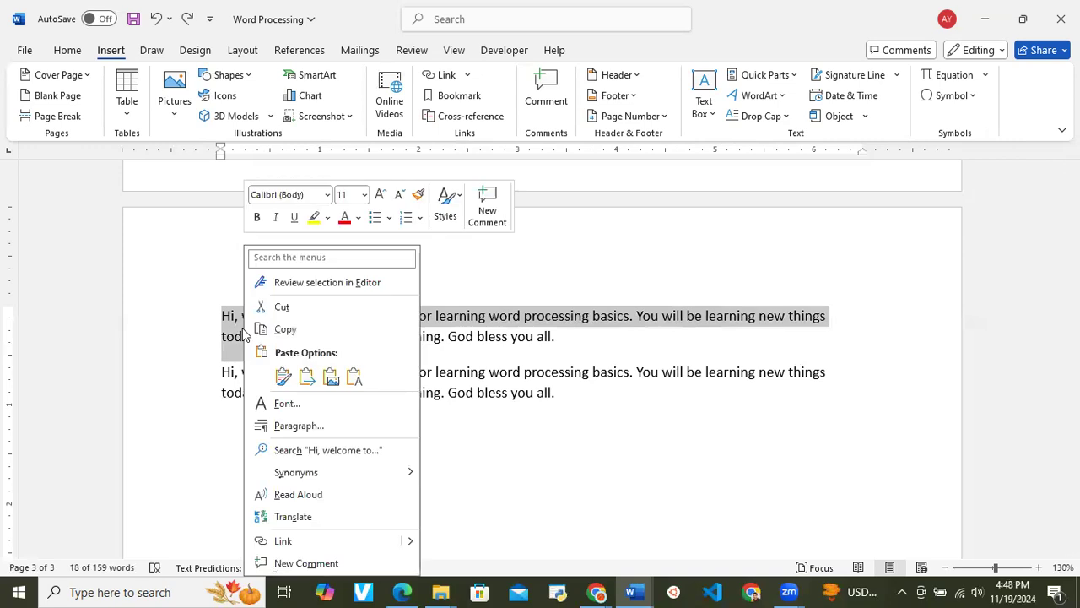
{"action": "left_click", "coordinate": [281, 307]}
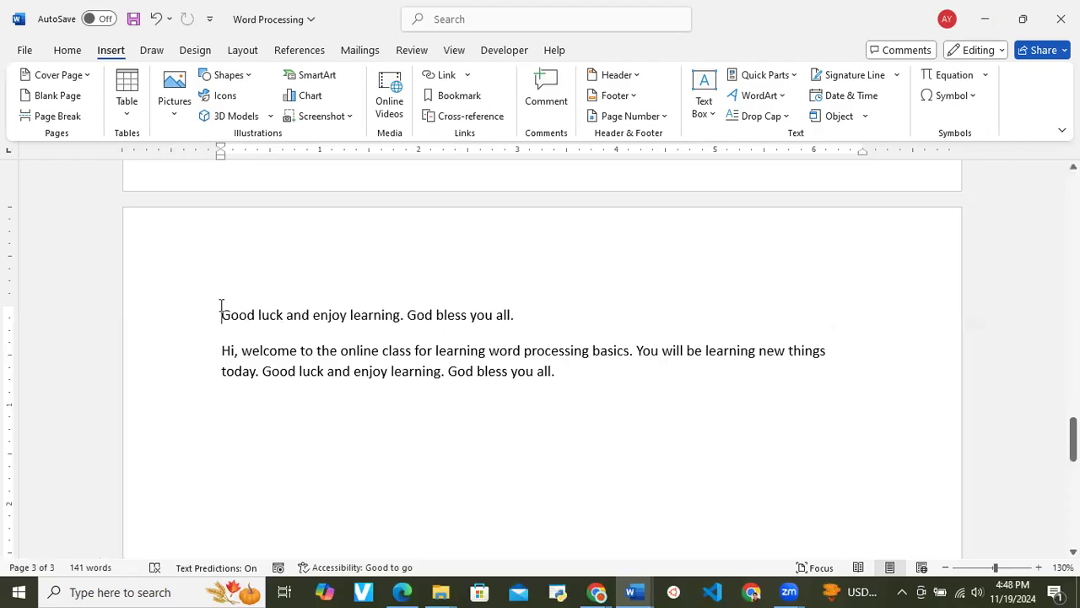
{"action": "double_click", "coordinate": [246, 413]}
{"action": "key", "text": "ctrl+z"}
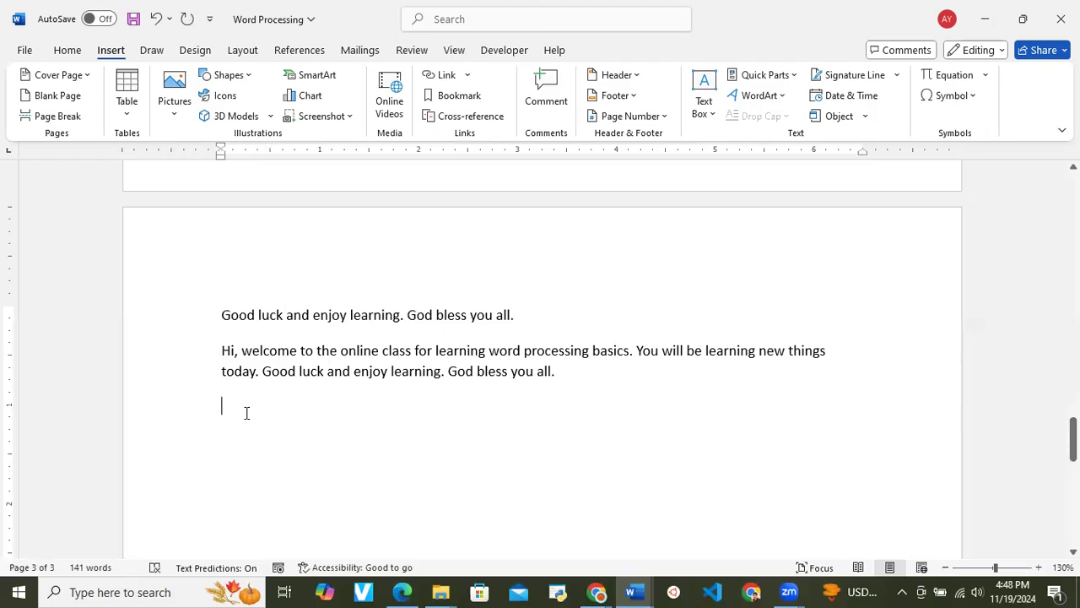
{"action": "right_click", "coordinate": [247, 412]}
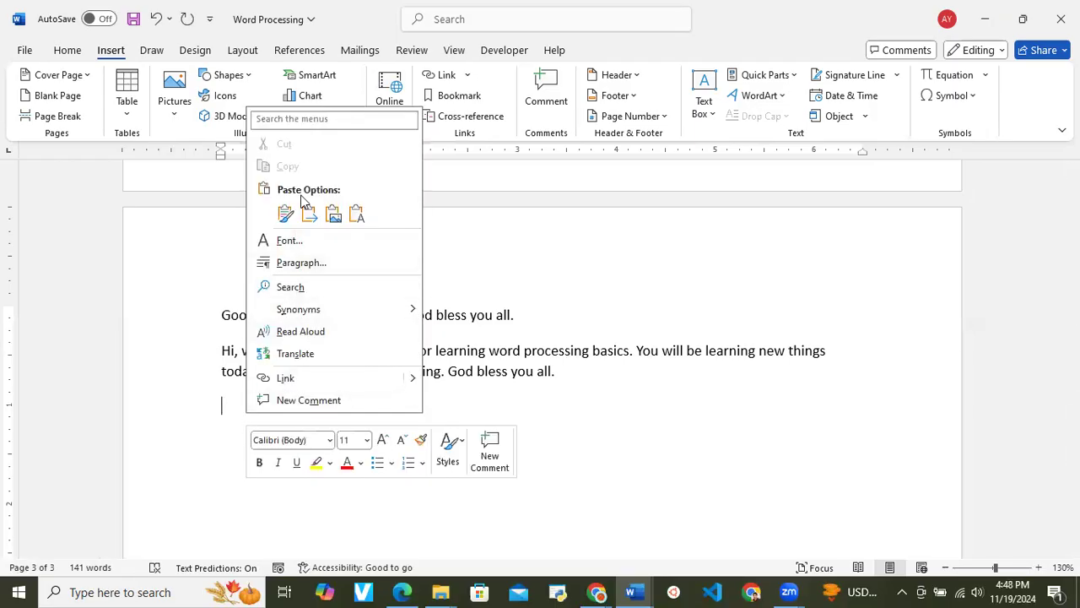
{"action": "left_click", "coordinate": [286, 214]}
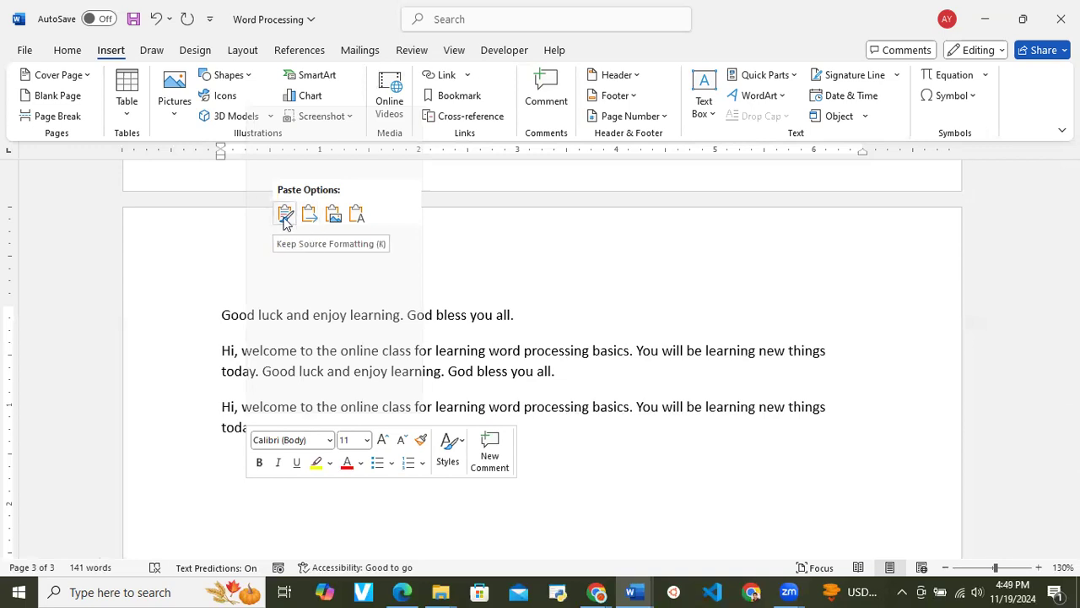
{"action": "left_click", "coordinate": [354, 220]}
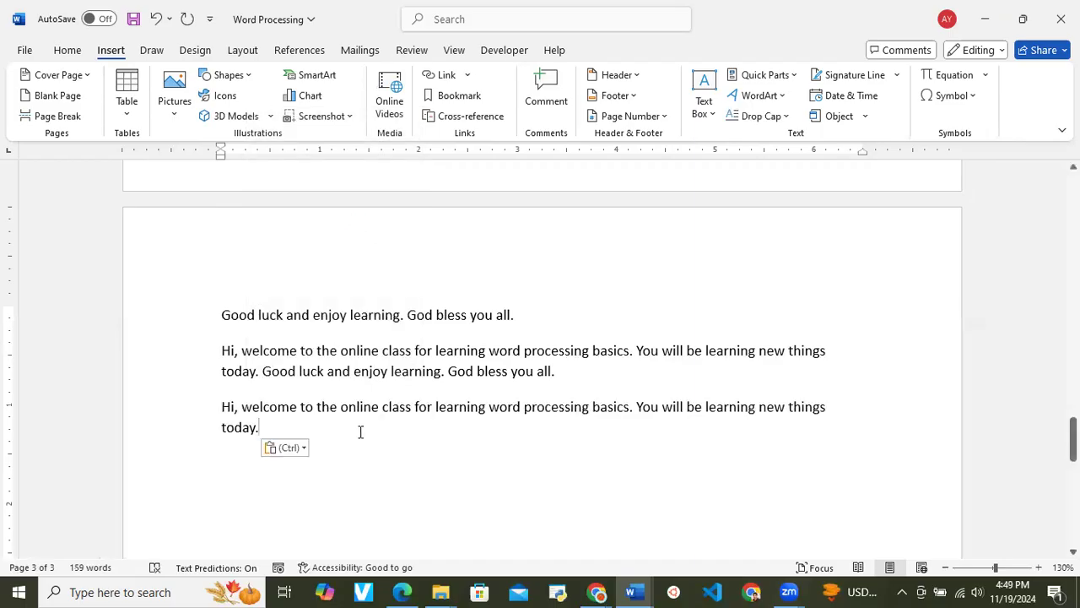
Step: Undo the paste and the cut of the first paragraph's opening sentences
{"action": "scroll", "coordinate": [360, 432], "scroll_direction": "down", "scroll_amount": 1}
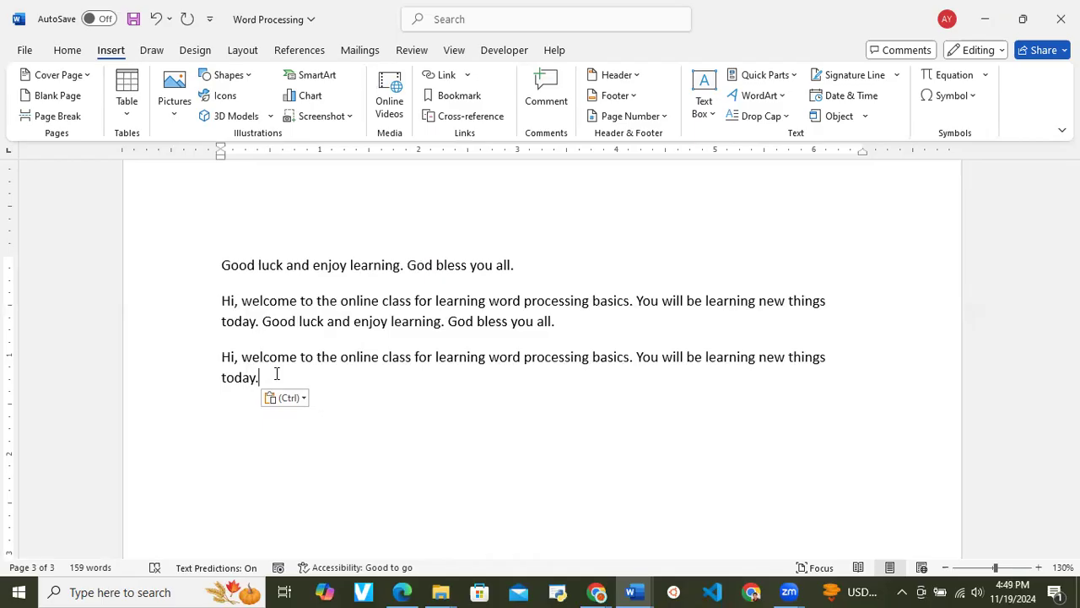
{"action": "key", "text": "ctrl+z"}
{"action": "key", "text": "ctrl+z"}
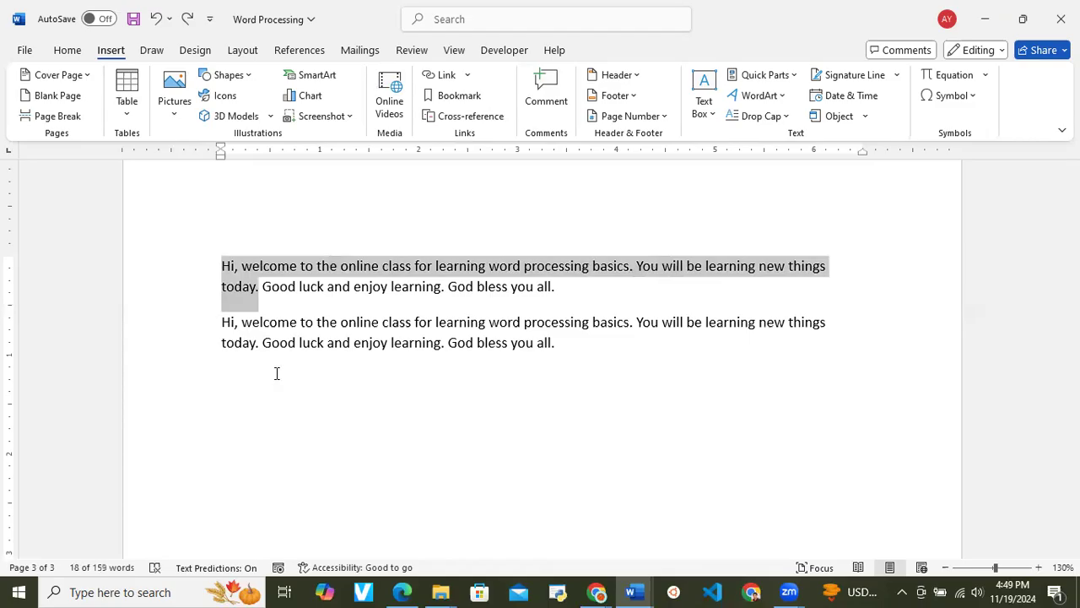
Step: Paste a copy of the selected sentences on a new line below the second paragraph and remove its first-line indent
{"action": "right_click", "coordinate": [242, 273]}
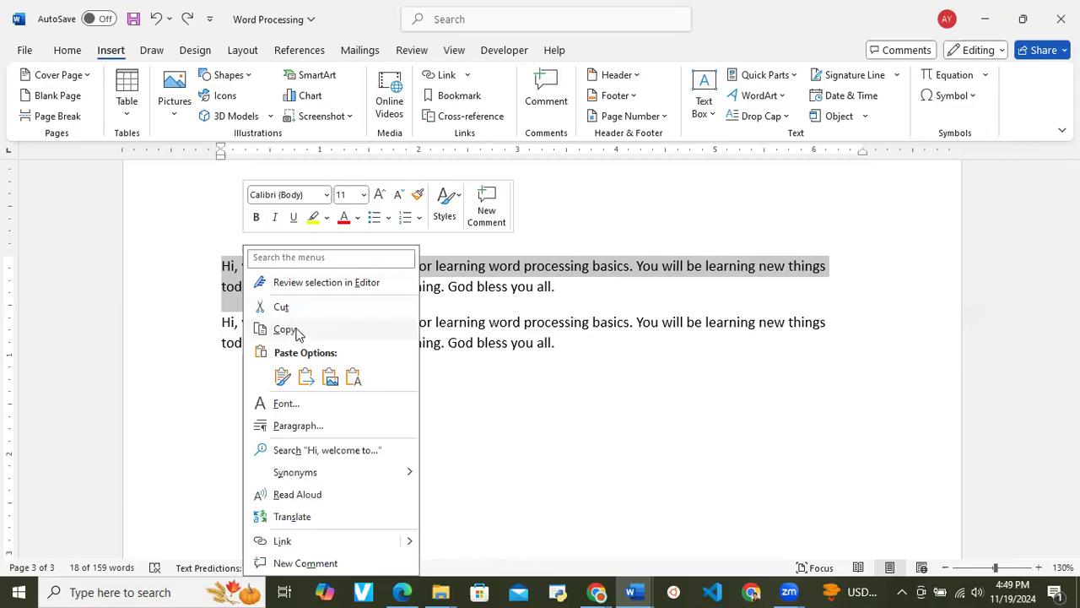
{"action": "left_click", "coordinate": [206, 315]}
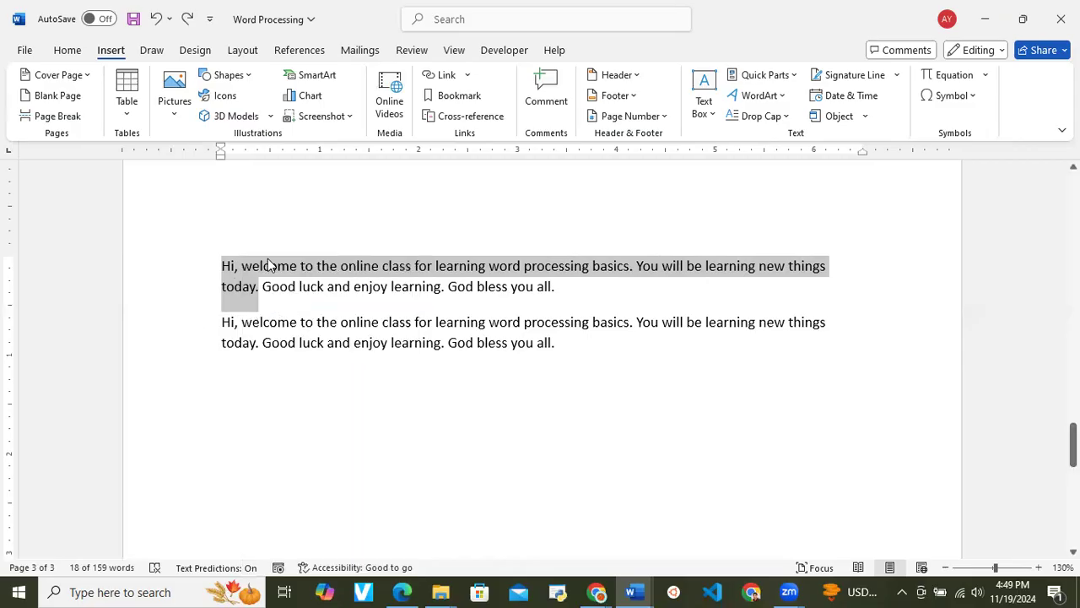
{"action": "left_click", "coordinate": [273, 407]}
{"action": "key", "text": "Tab"}
{"action": "key", "text": "ctrl+v"}
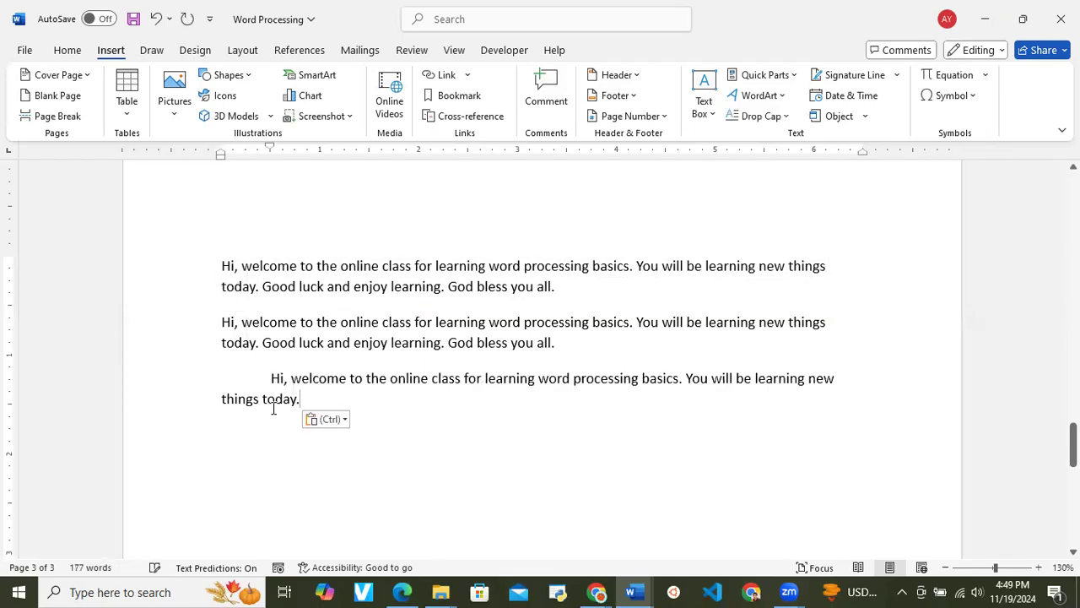
{"action": "left_click", "coordinate": [272, 386]}
{"action": "key", "text": "BackSpace"}
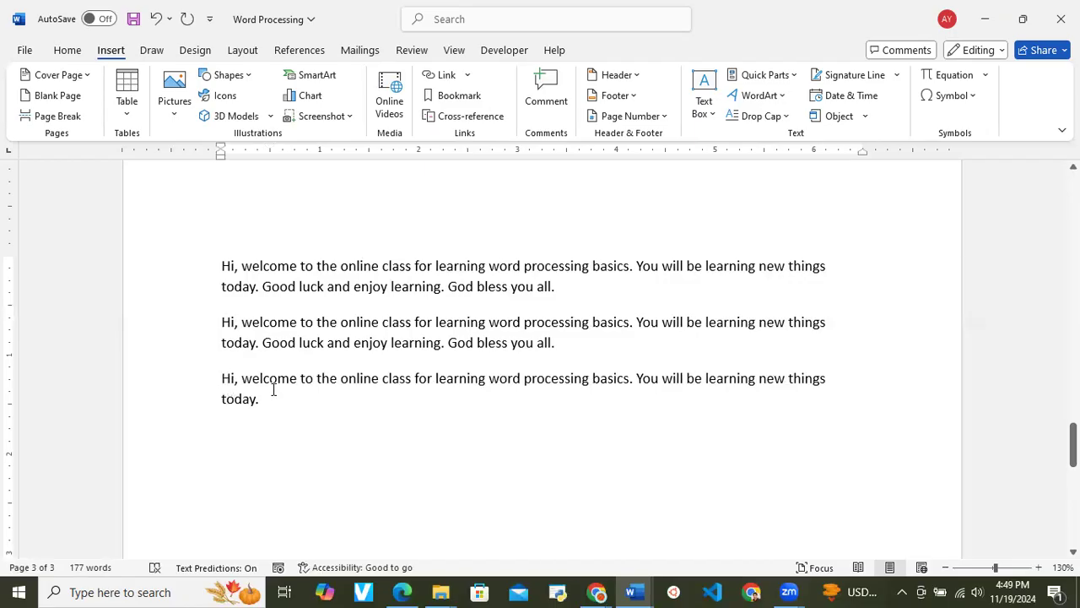
{"action": "left_click", "coordinate": [287, 402]}
{"action": "left_click_drag", "start_coordinate": [268, 401], "coordinate": [212, 380]}
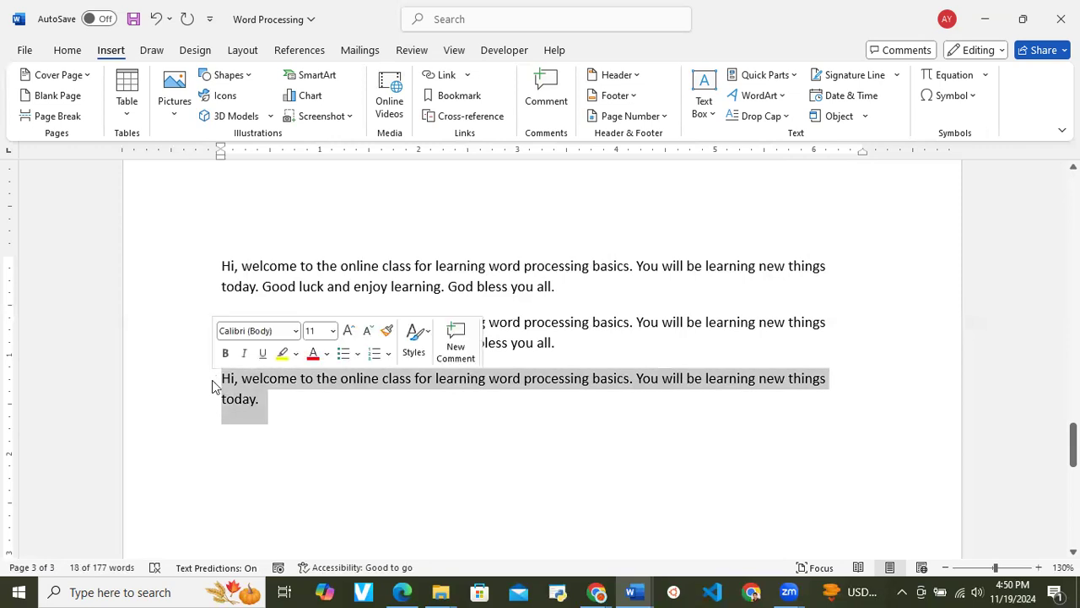
{"action": "left_click", "coordinate": [519, 271]}
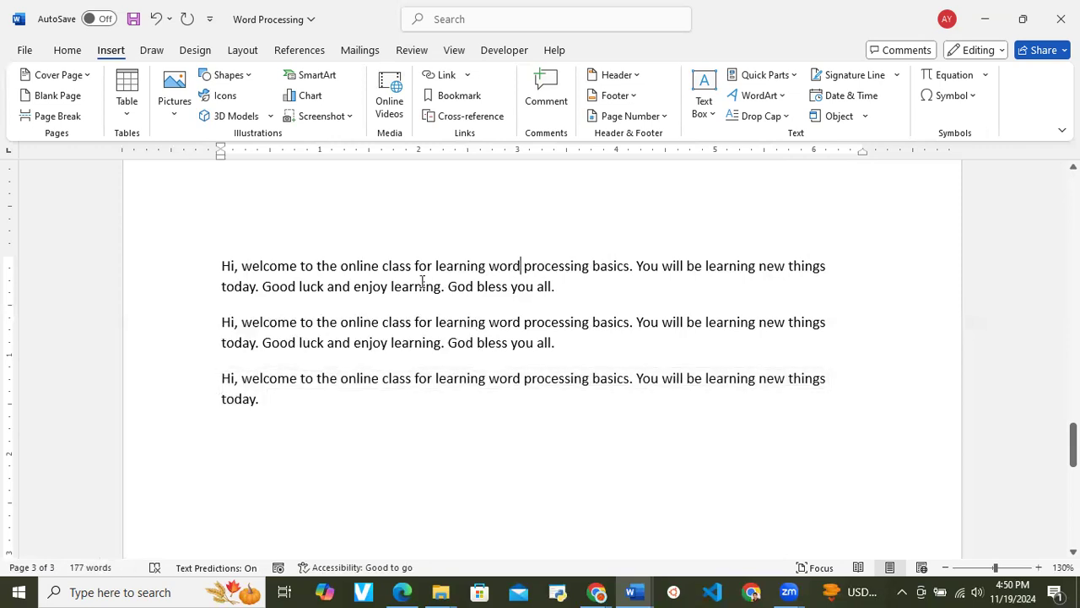
Step: Move the first paragraph's opening sentences, from "Hi" through "today.", to a new line below the third paragraph
{"action": "left_click_drag", "start_coordinate": [263, 287], "coordinate": [212, 264]}
{"action": "key", "text": "ctrl+c"}
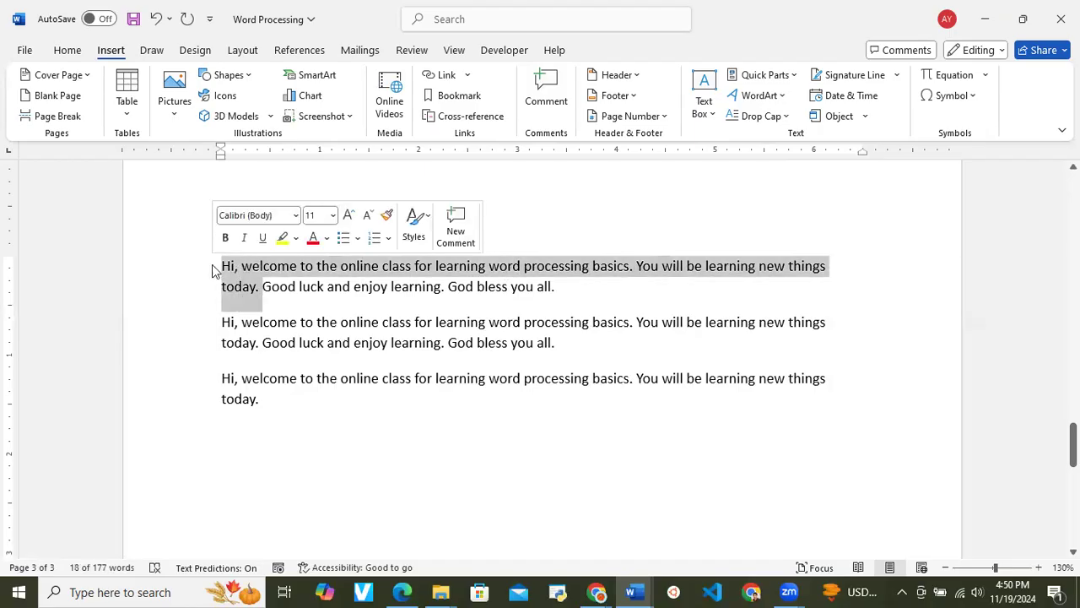
{"action": "key", "text": "BackSpace"}
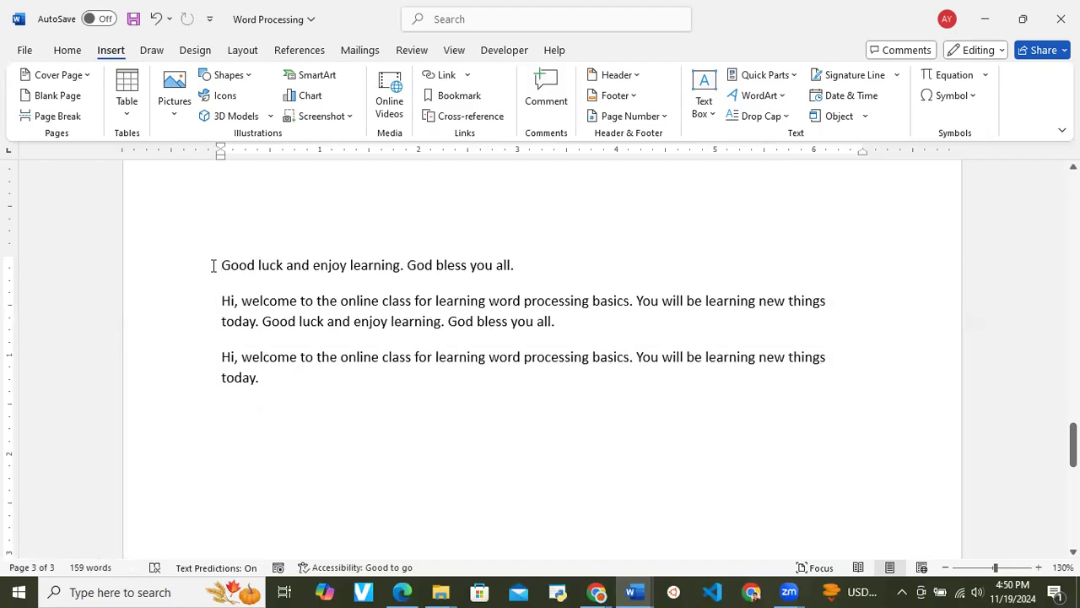
{"action": "key", "text": "Return"}
{"action": "key", "text": "ctrl+v"}
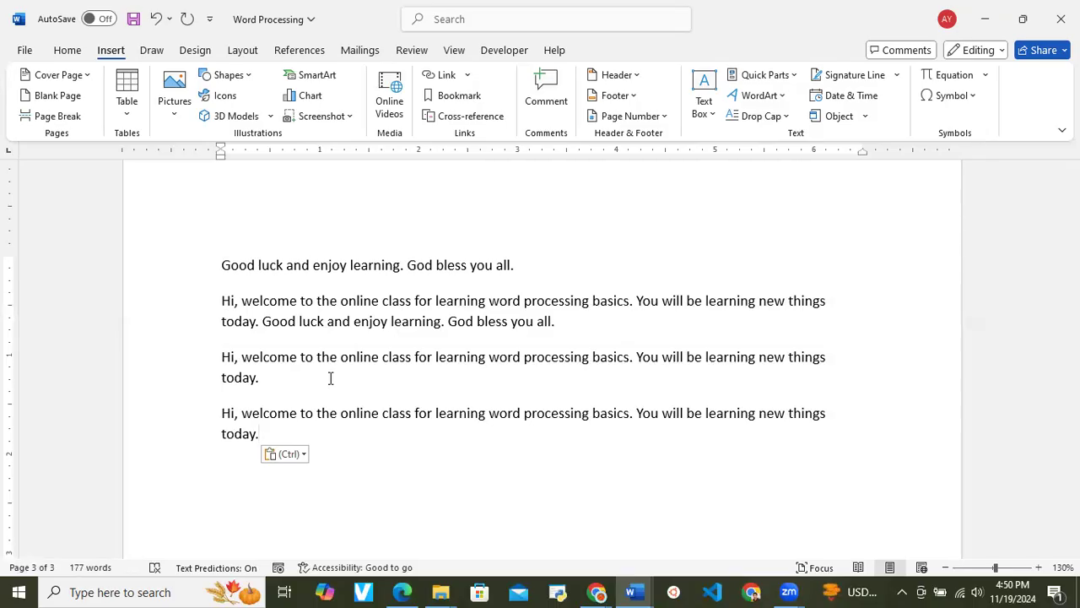
Step: Undo the paste, the new line and the removal of the first paragraph's opening sentences
{"action": "key", "text": "ctrl+z"}
{"action": "key", "text": "ctrl+z"}
{"action": "key", "text": "ctrl+z"}
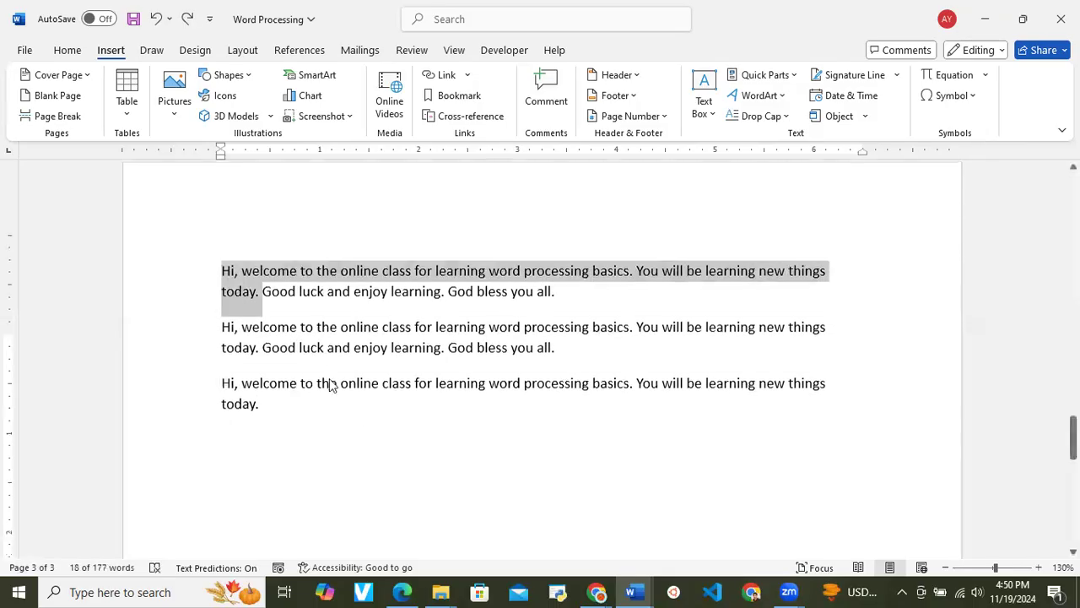
Step: Review the outline's items on applying and changing text properties, from fonts to character spacing
{"action": "scroll", "coordinate": [330, 378], "scroll_direction": "up", "scroll_amount": 5}
{"action": "scroll", "coordinate": [330, 378], "scroll_direction": "up", "scroll_amount": 10}
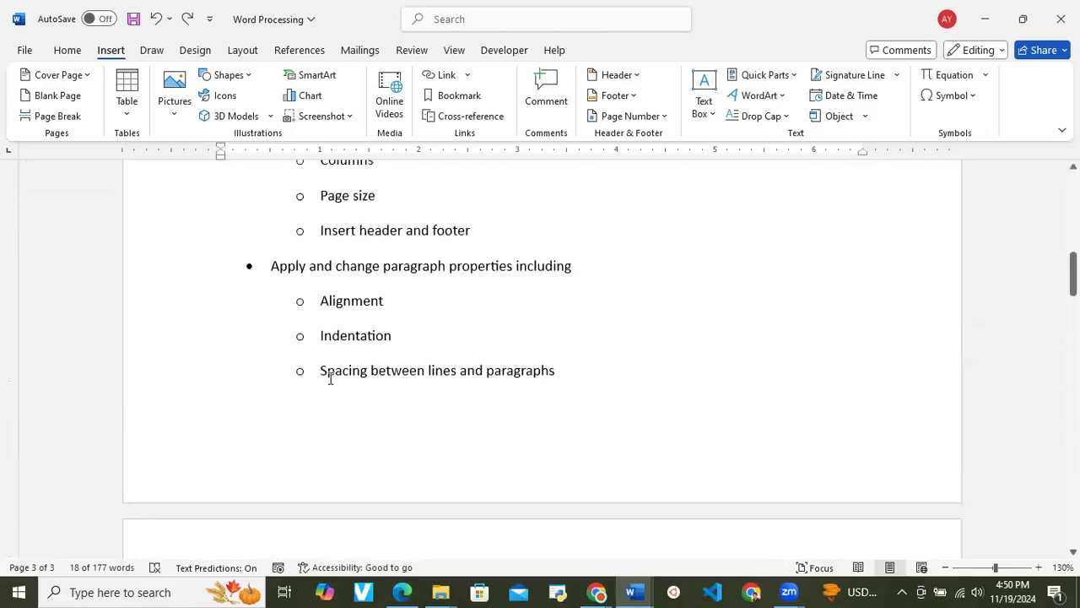
{"action": "scroll", "coordinate": [330, 378], "scroll_direction": "up", "scroll_amount": 1}
{"action": "scroll", "coordinate": [330, 378], "scroll_direction": "down", "scroll_amount": 2}
{"action": "scroll", "coordinate": [330, 378], "scroll_direction": "up", "scroll_amount": 4}
{"action": "scroll", "coordinate": [330, 378], "scroll_direction": "down", "scroll_amount": 5}
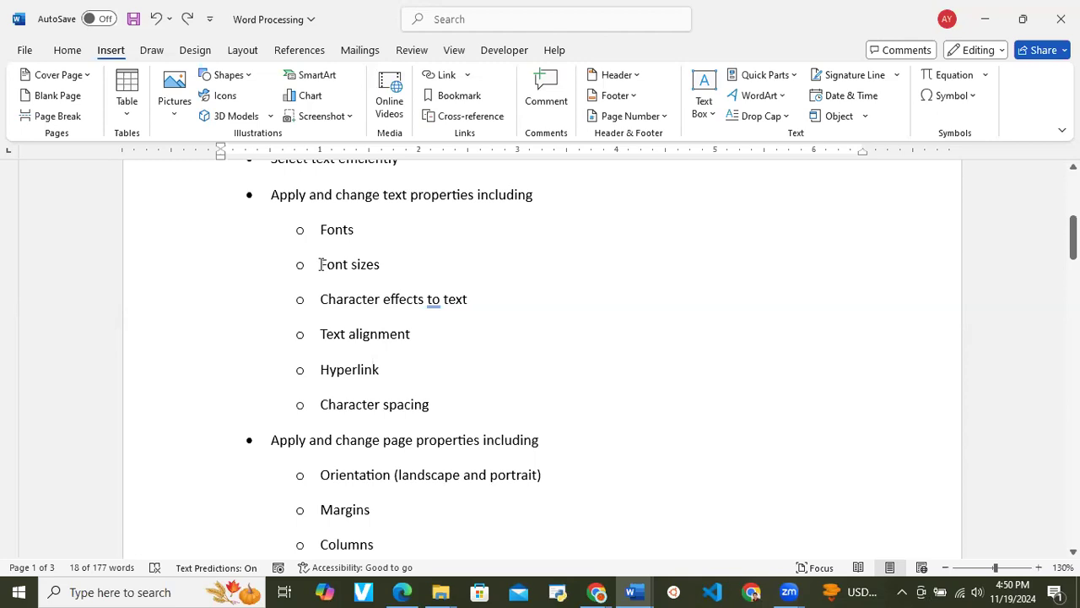
{"action": "scroll", "coordinate": [398, 315], "scroll_direction": "down", "scroll_amount": 1}
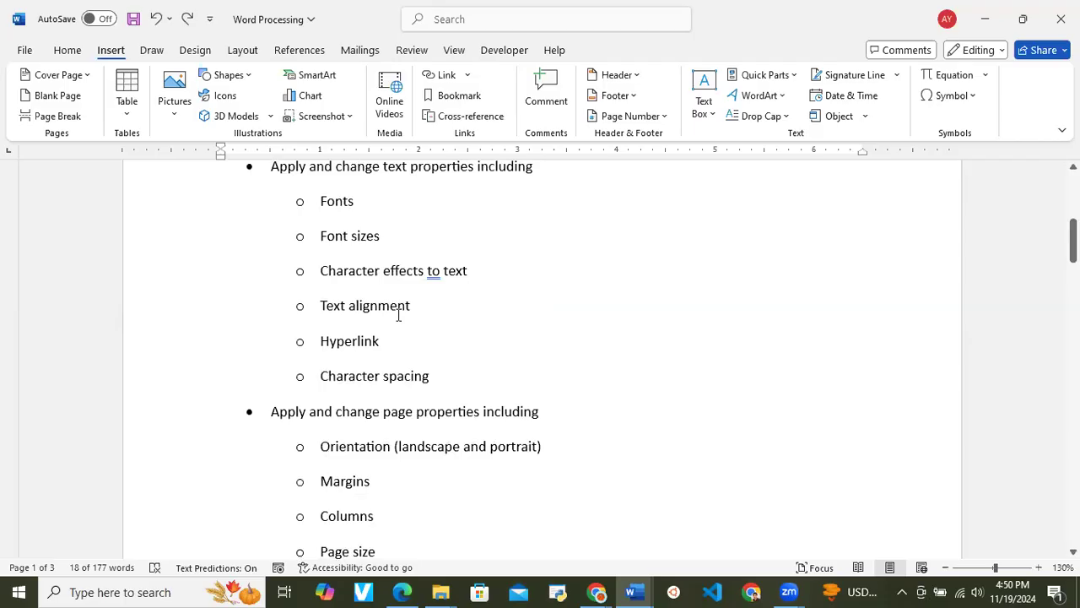
{"action": "key", "text": "alt+Tab"}
{"action": "key", "text": "alt+Tab"}
Step: Select the whole first welcome paragraph on page 3 and set its font to Times New Roman
{"action": "scroll", "coordinate": [399, 315], "scroll_direction": "down", "scroll_amount": 15}
{"action": "scroll", "coordinate": [398, 315], "scroll_direction": "up", "scroll_amount": 3}
{"action": "left_click", "coordinate": [471, 326]}
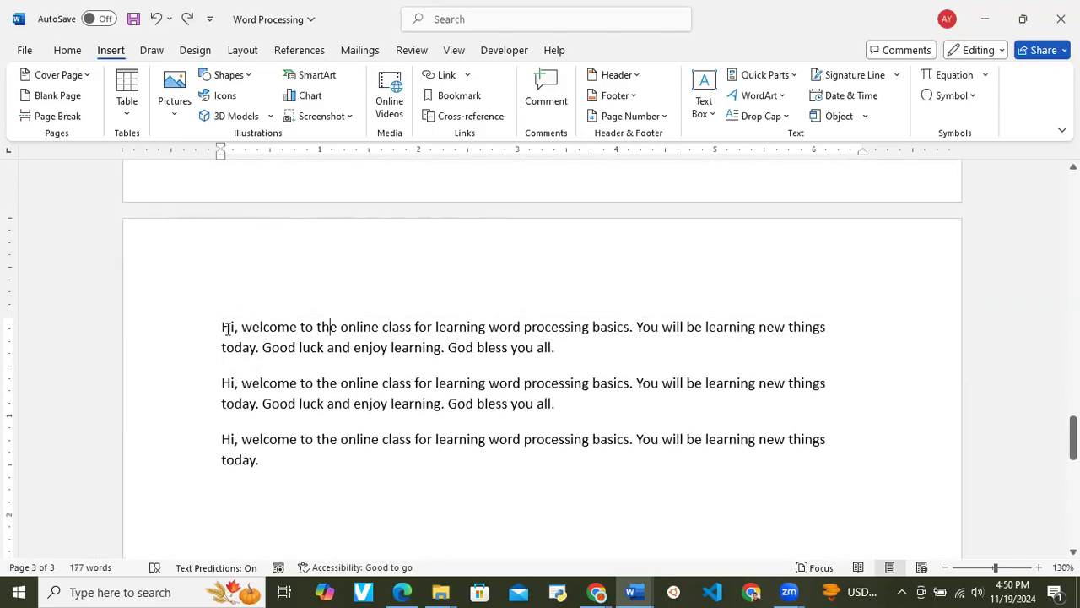
{"action": "left_click_drag", "start_coordinate": [225, 327], "coordinate": [557, 343]}
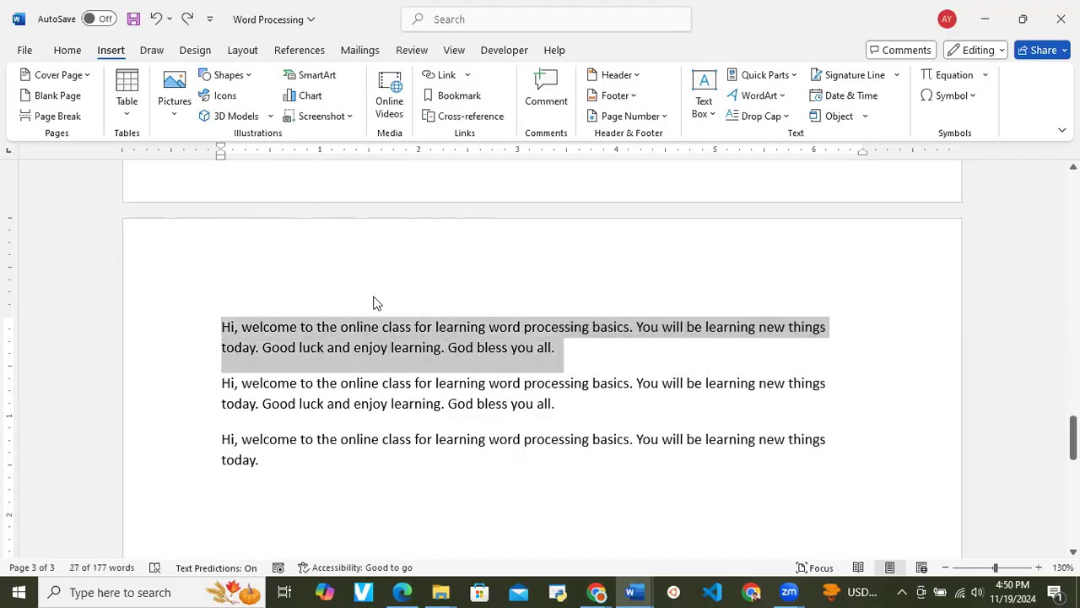
{"action": "left_click", "coordinate": [64, 52]}
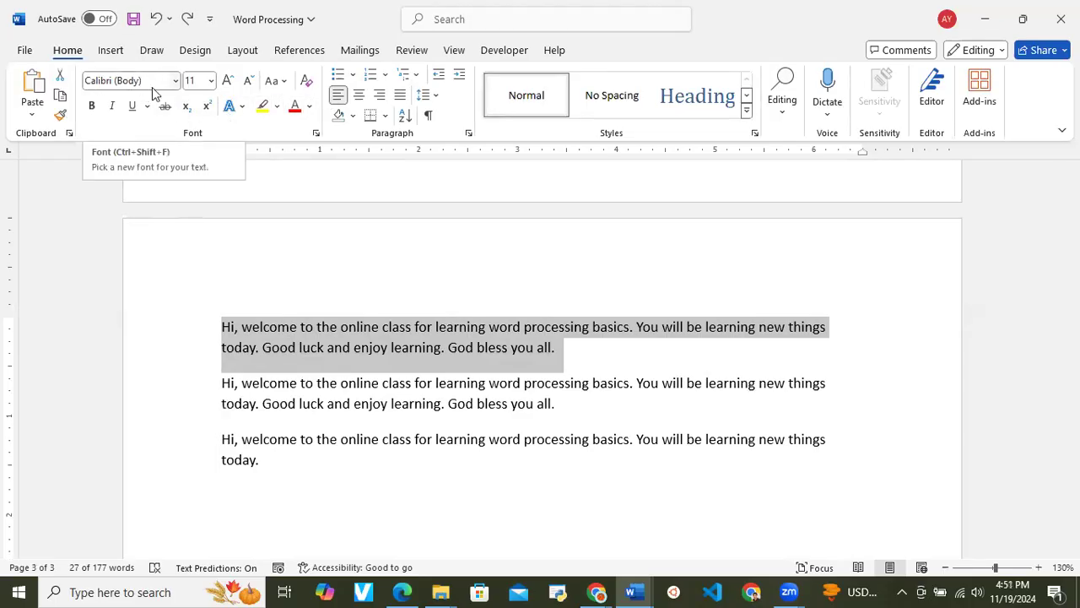
{"action": "left_click", "coordinate": [175, 81]}
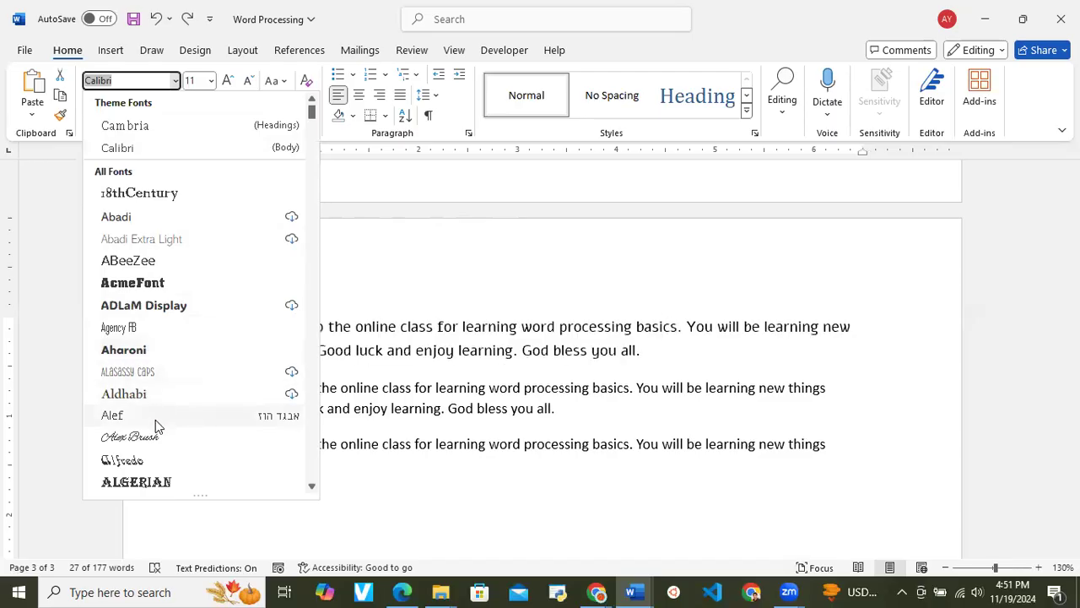
{"action": "scroll", "coordinate": [155, 426], "scroll_direction": "down", "scroll_amount": 7}
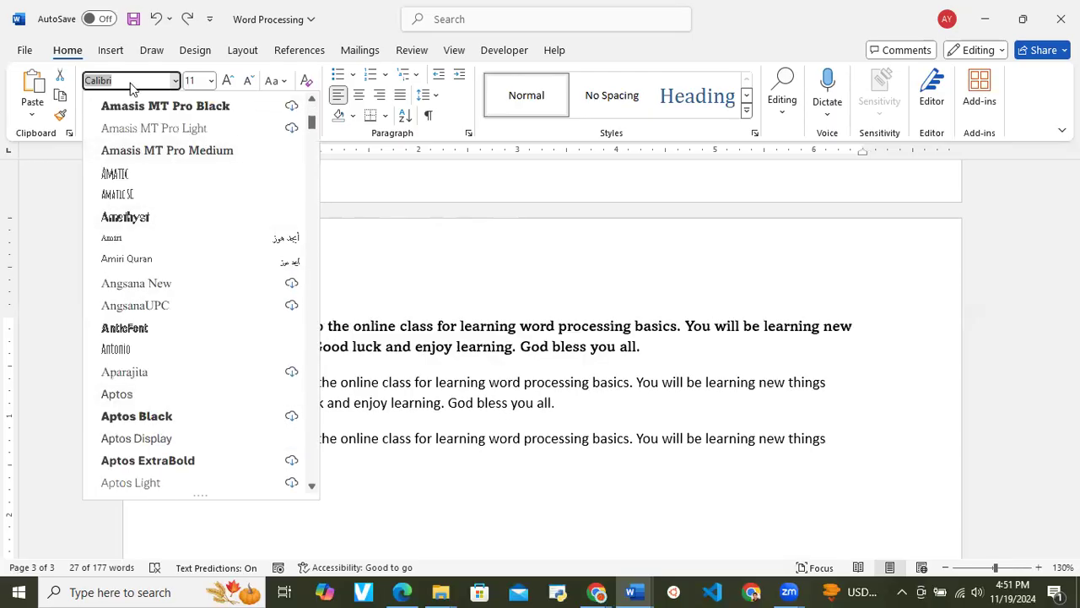
{"action": "type", "text": "Times New Roman"}
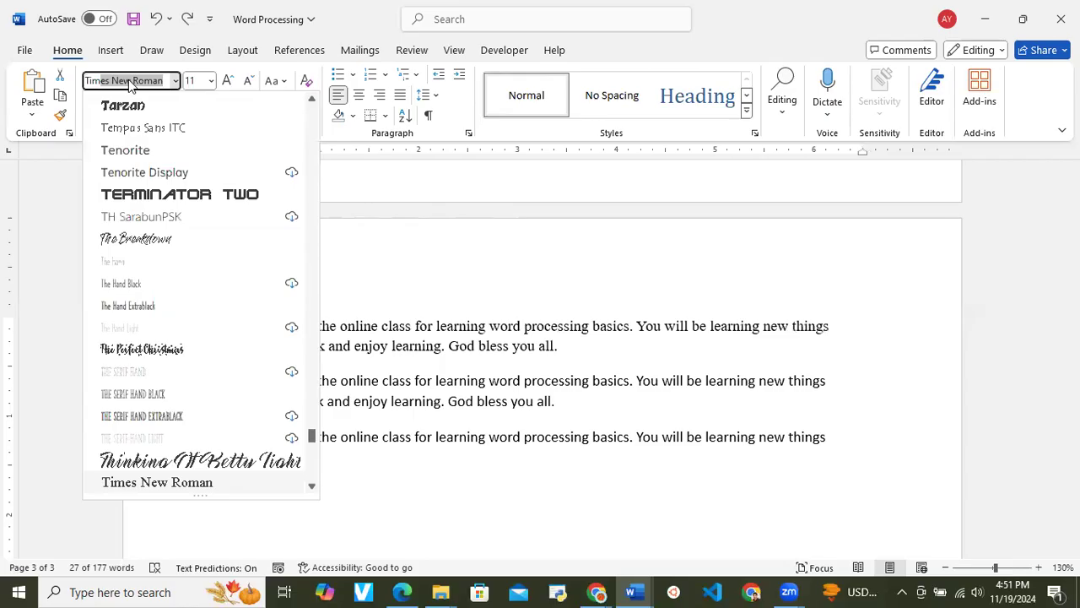
{"action": "key", "text": "Return"}
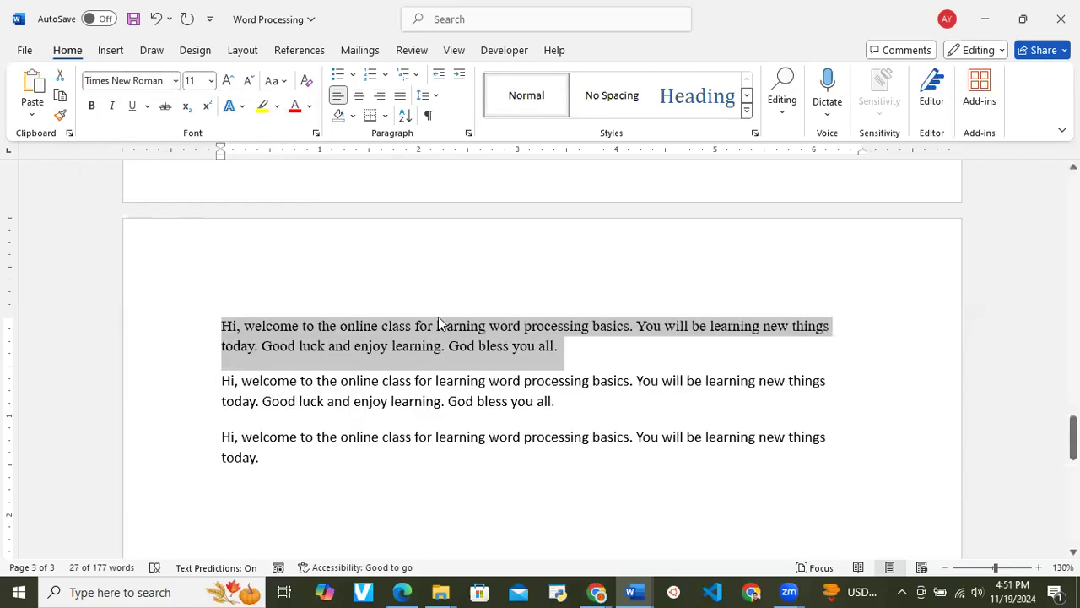
Step: Set the first welcome paragraph's font size to 16 and clear the selection
{"action": "left_click", "coordinate": [210, 81]}
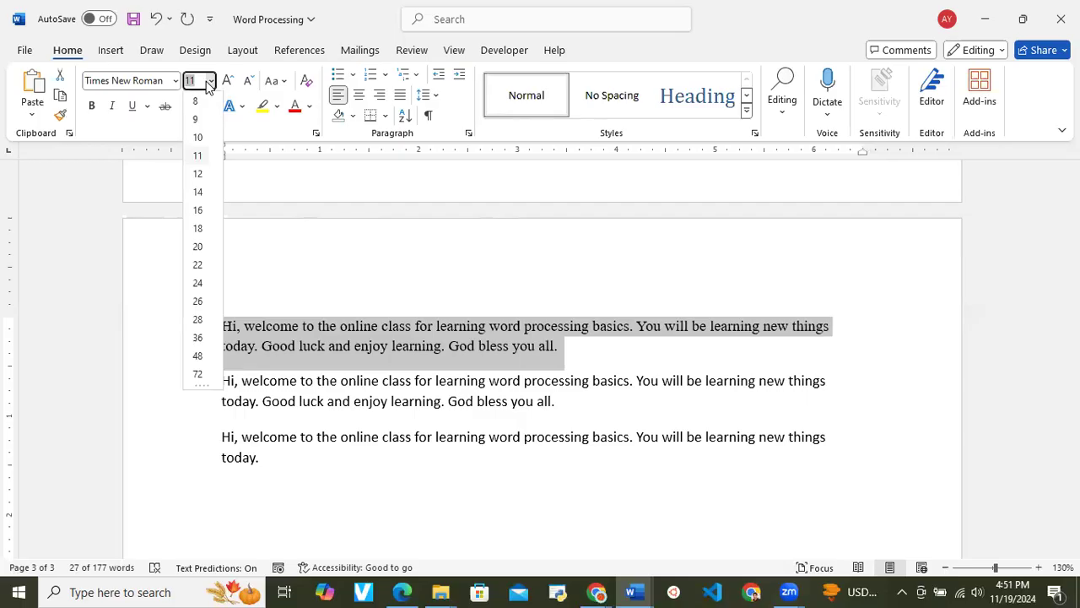
{"action": "left_click", "coordinate": [198, 215]}
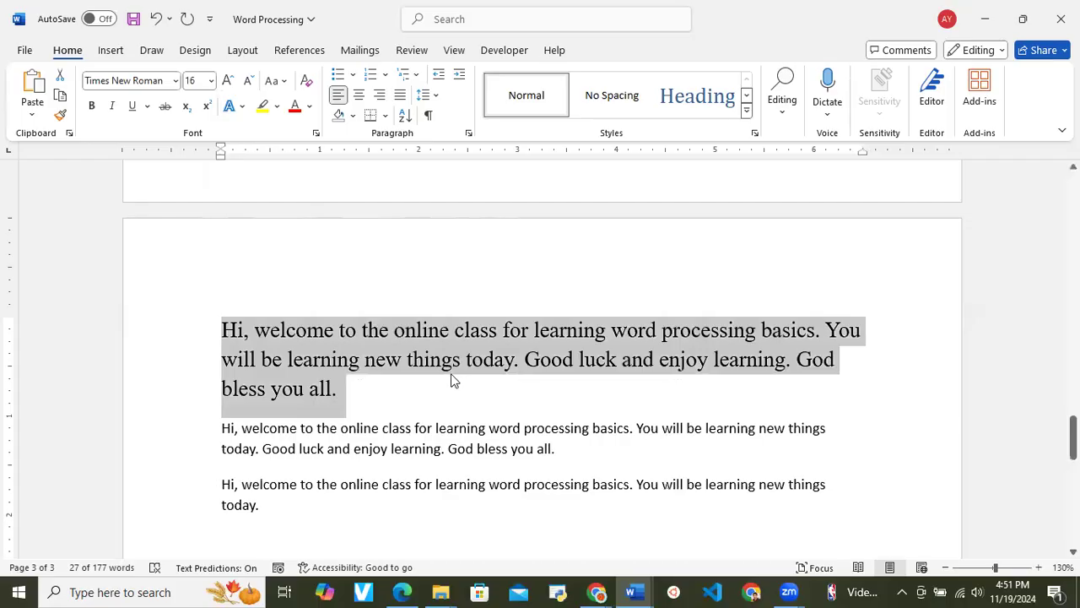
{"action": "left_click", "coordinate": [412, 402]}
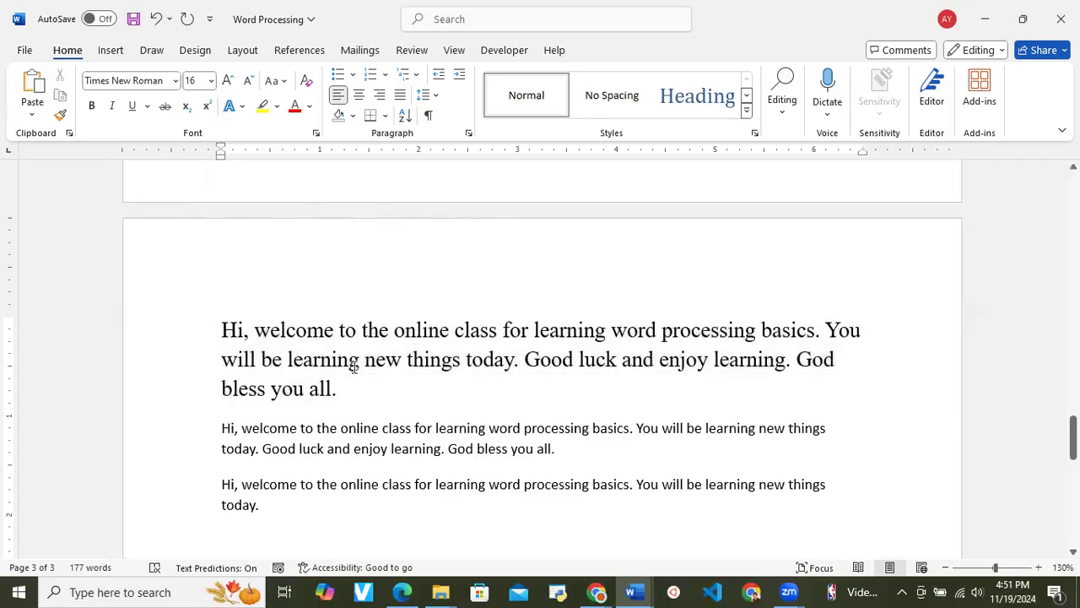
Step: Color the word "welcome" in the first paragraph red and look at the other font color choices
{"action": "double_click", "coordinate": [294, 334]}
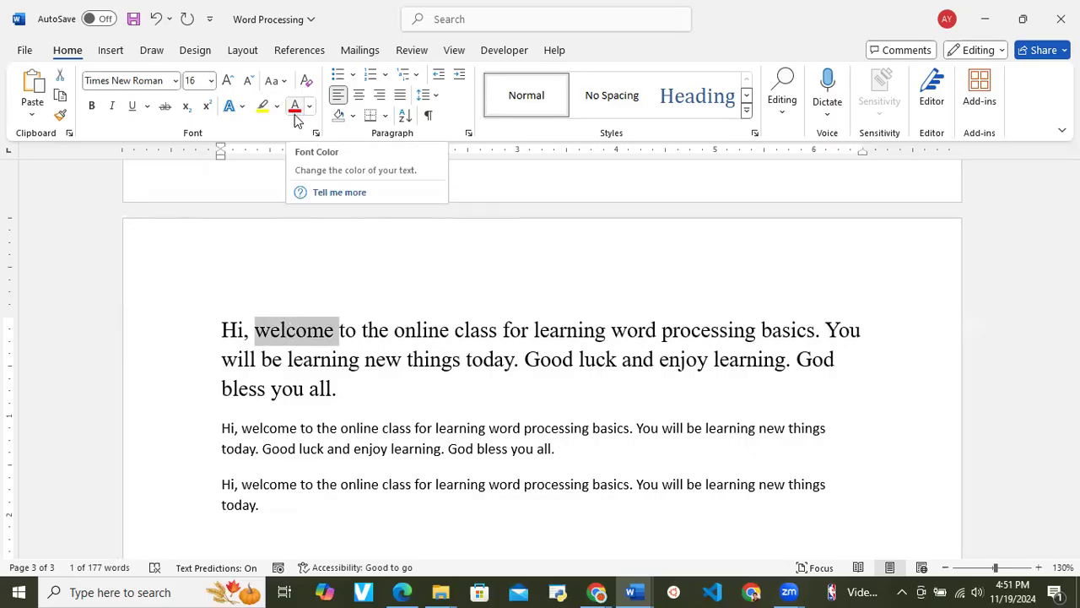
{"action": "left_click", "coordinate": [295, 114]}
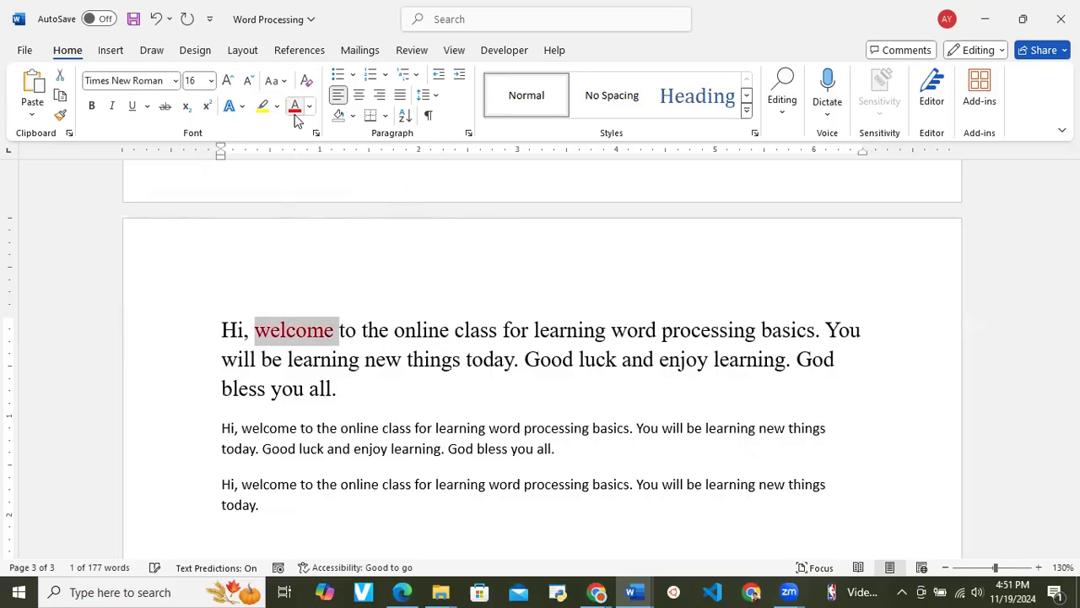
{"action": "left_click", "coordinate": [423, 347]}
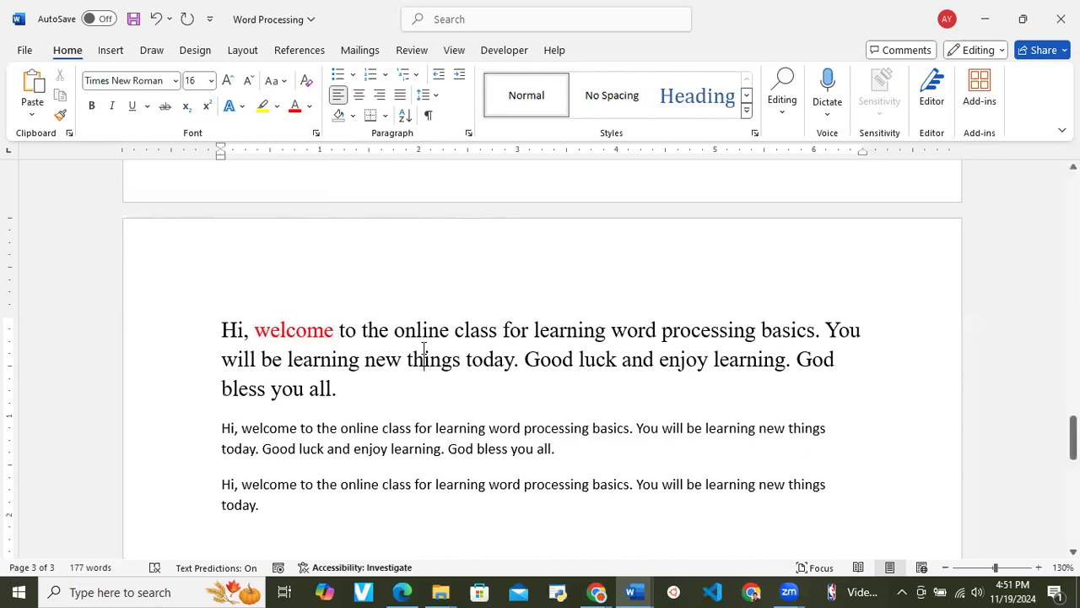
{"action": "left_click", "coordinate": [309, 108]}
{"action": "left_click", "coordinate": [425, 359]}
Step: Highlight "online class for learning" in the first paragraph in yellow and look at the other highlight colors
{"action": "left_click_drag", "start_coordinate": [453, 332], "coordinate": [608, 331]}
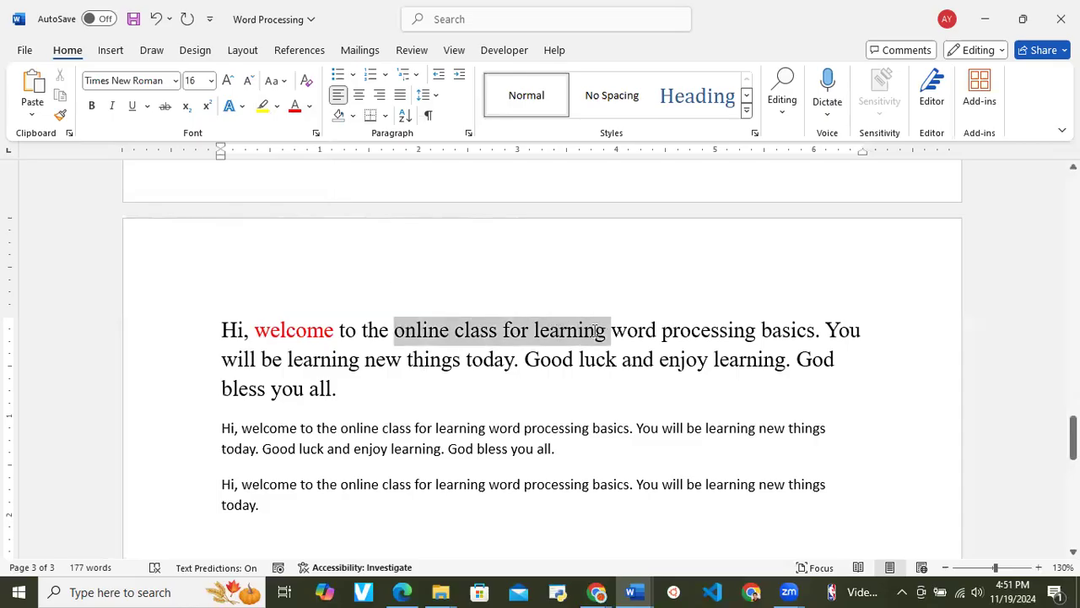
{"action": "left_click", "coordinate": [263, 109]}
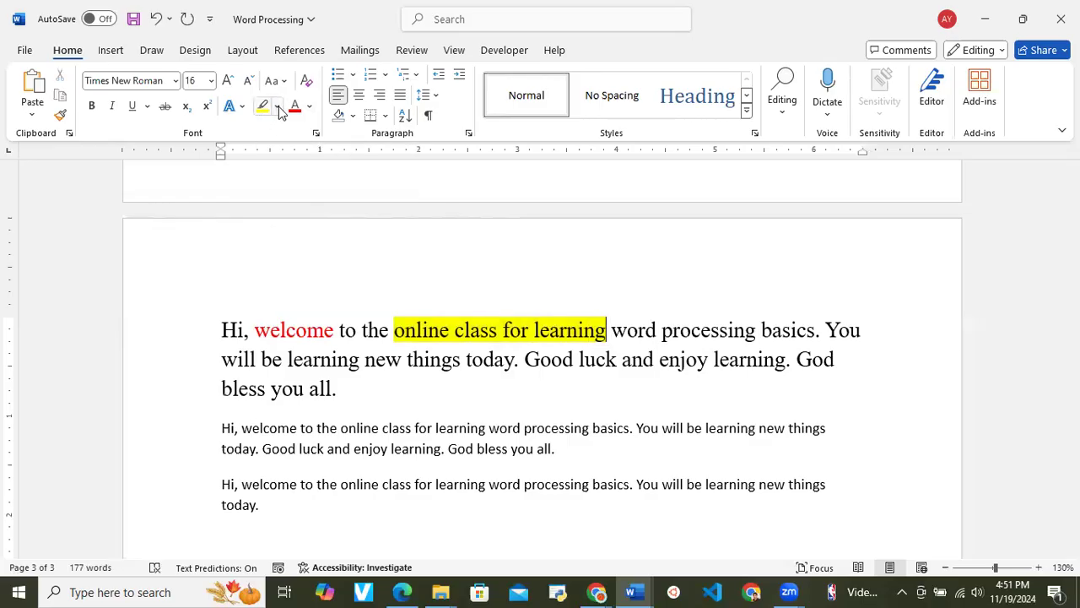
{"action": "left_click", "coordinate": [277, 107]}
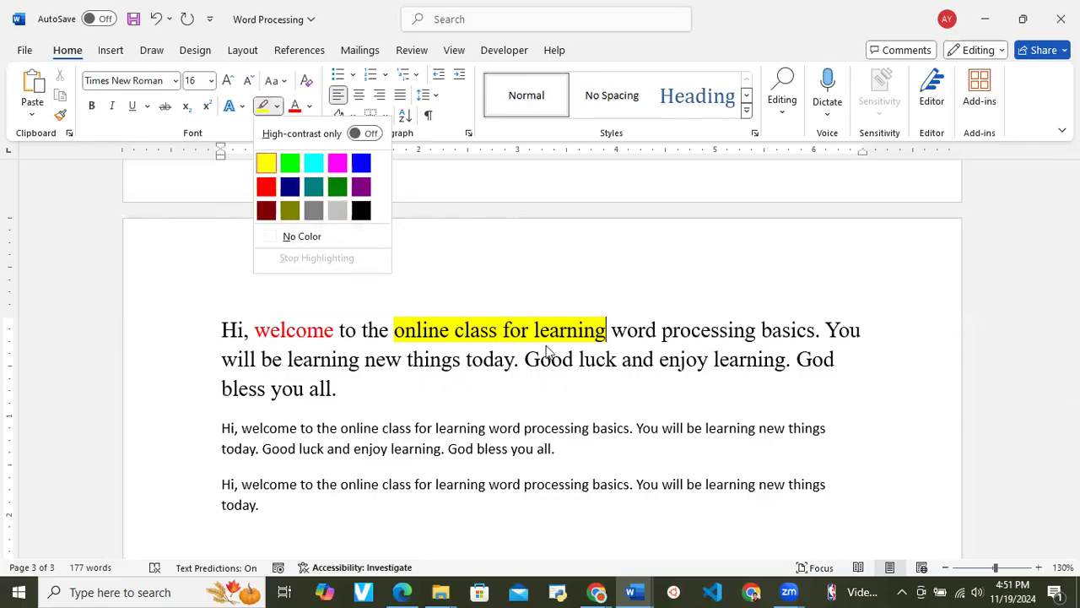
{"action": "left_click", "coordinate": [608, 391]}
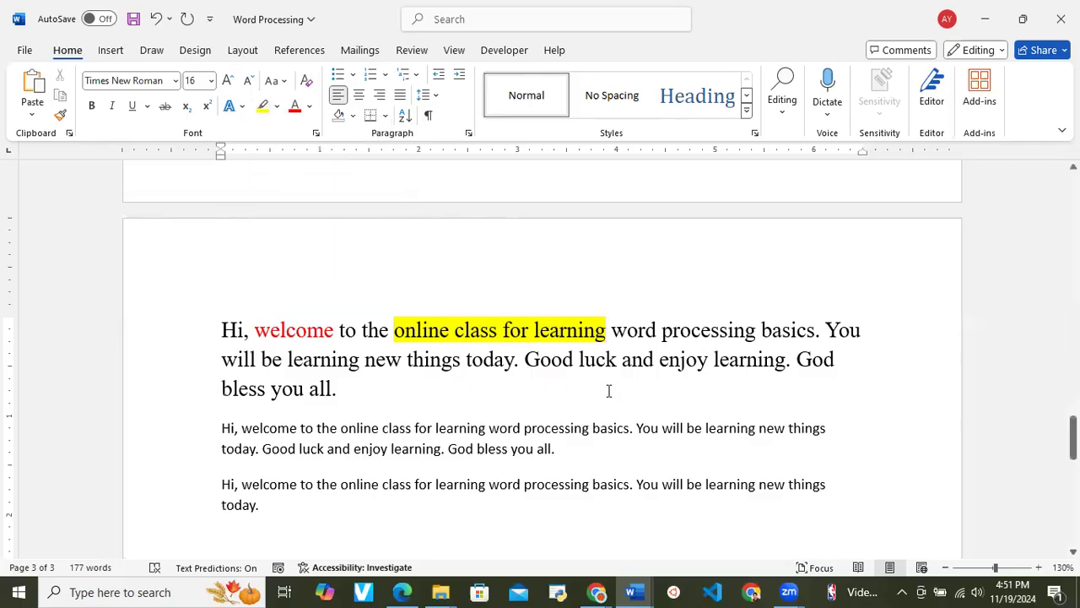
{"action": "double_click", "coordinate": [557, 332]}
{"action": "left_click", "coordinate": [490, 329]}
{"action": "left_click_drag", "start_coordinate": [405, 331], "coordinate": [599, 331]}
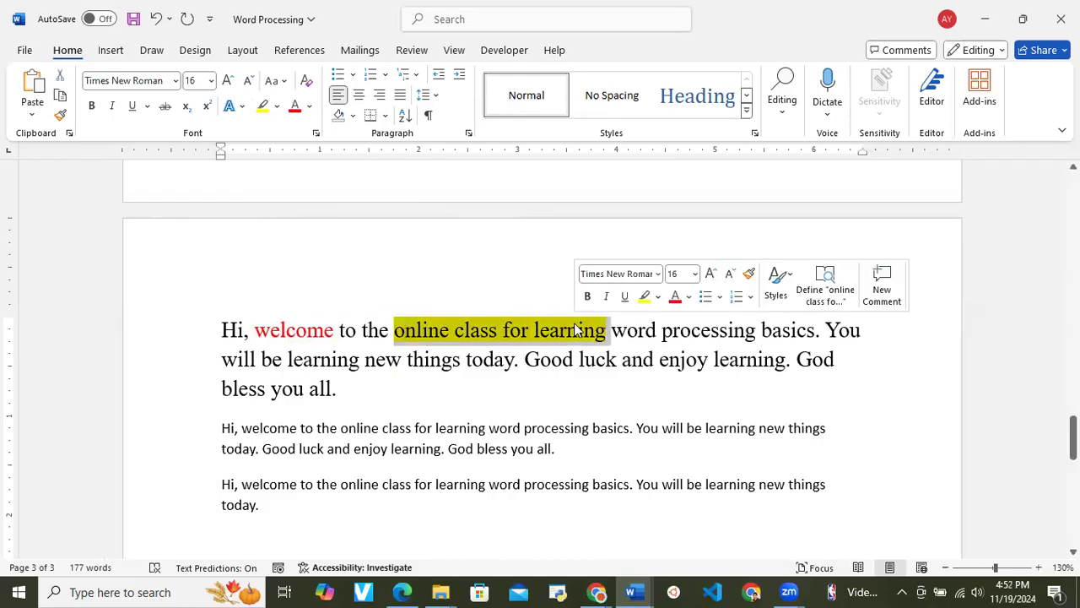
{"action": "left_click", "coordinate": [473, 367]}
Step: Examine the advanced character spacing and the basic font settings in the Font dialog, and close it without changes
{"action": "scroll", "coordinate": [473, 368], "scroll_direction": "down", "scroll_amount": 1}
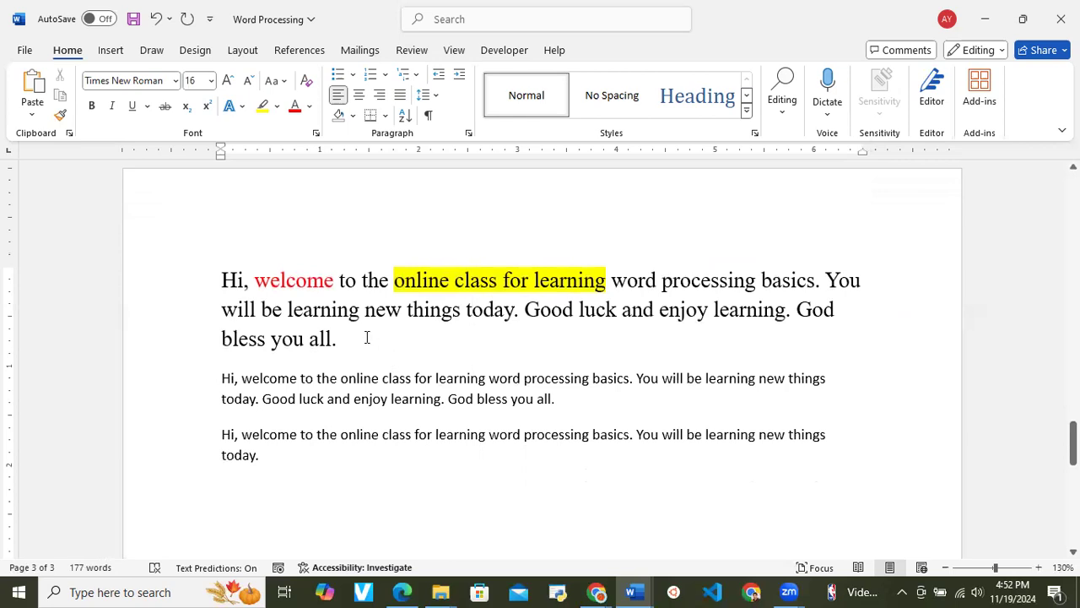
{"action": "left_click", "coordinate": [314, 135]}
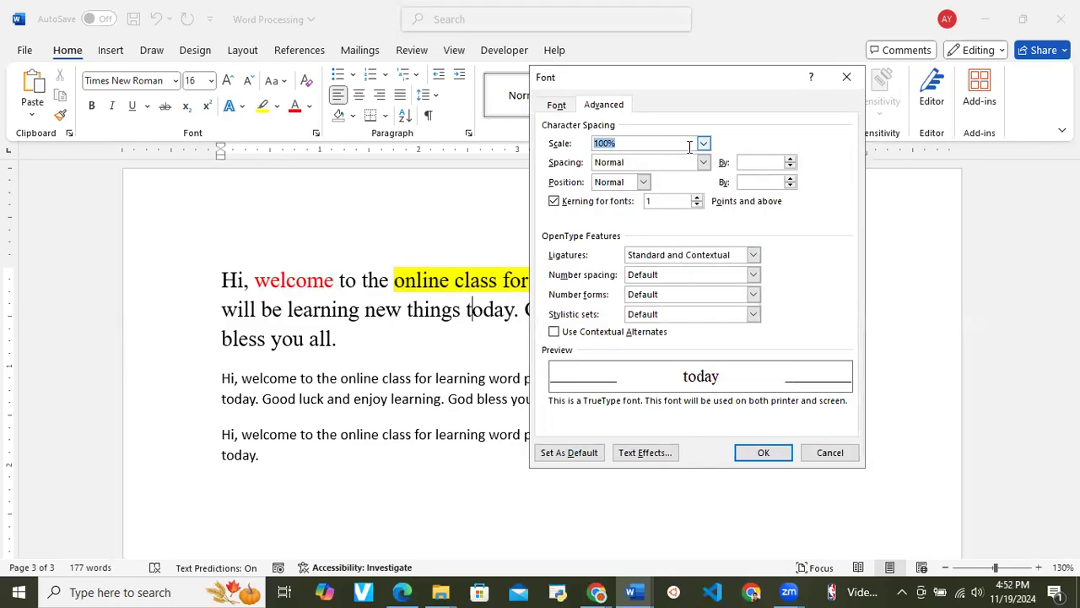
{"action": "left_click", "coordinate": [555, 107]}
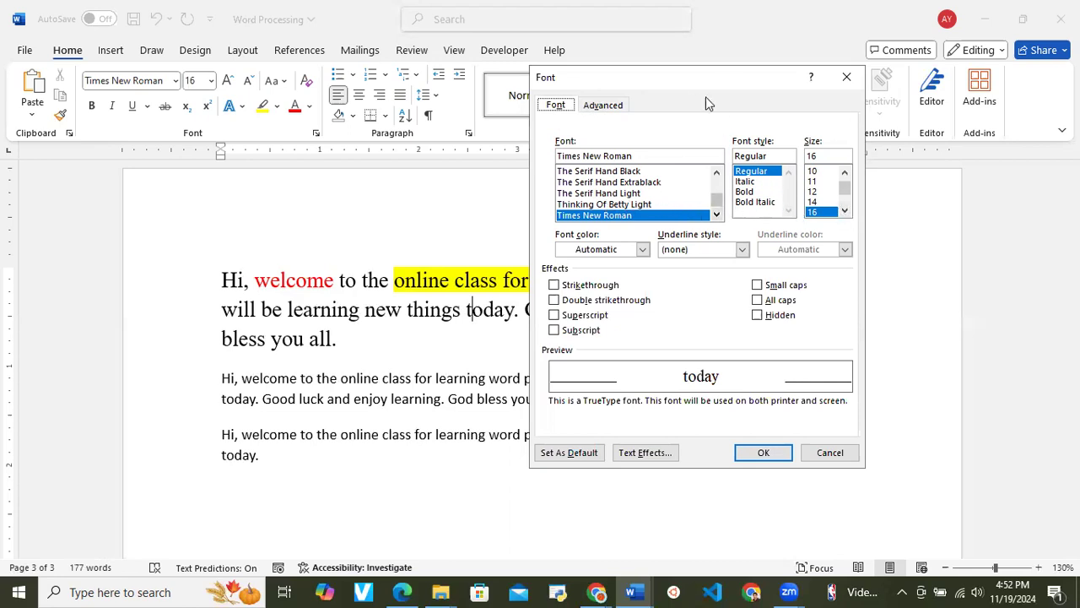
{"action": "left_click_drag", "start_coordinate": [690, 87], "coordinate": [710, 102]}
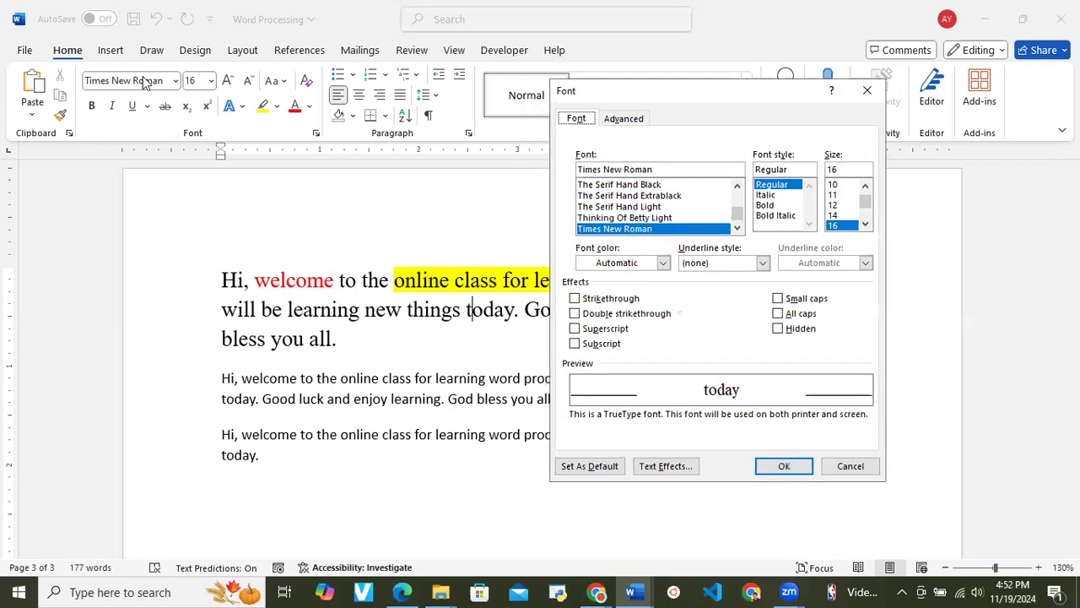
{"action": "left_click", "coordinate": [864, 91]}
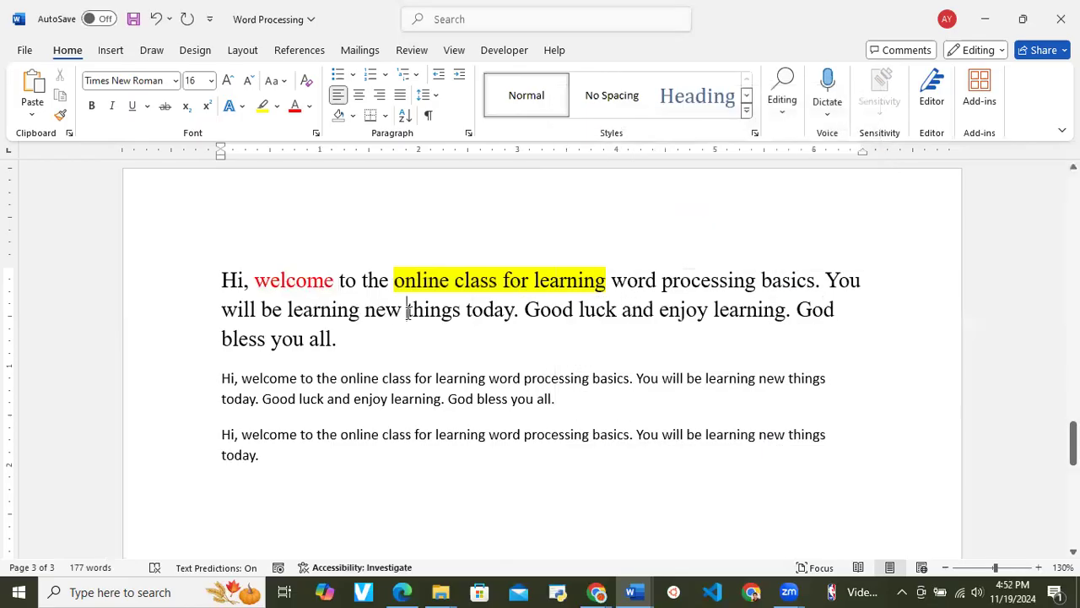
Step: Apply the Strikethrough effect to the word "welcome" in the first paragraph and clear the selection
{"action": "left_click_drag", "start_coordinate": [255, 280], "coordinate": [334, 283]}
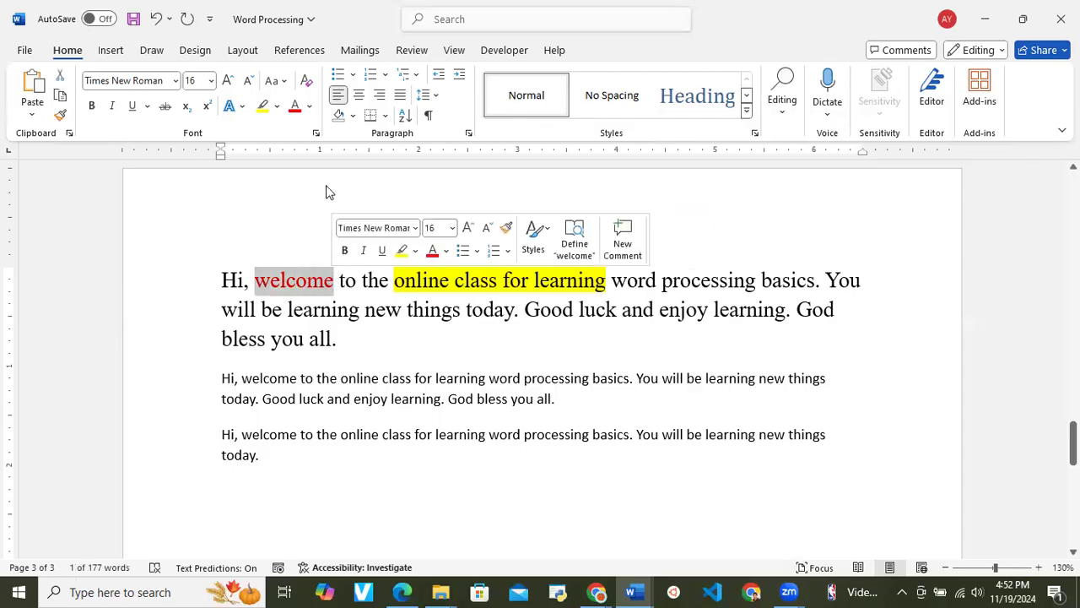
{"action": "left_click", "coordinate": [315, 132]}
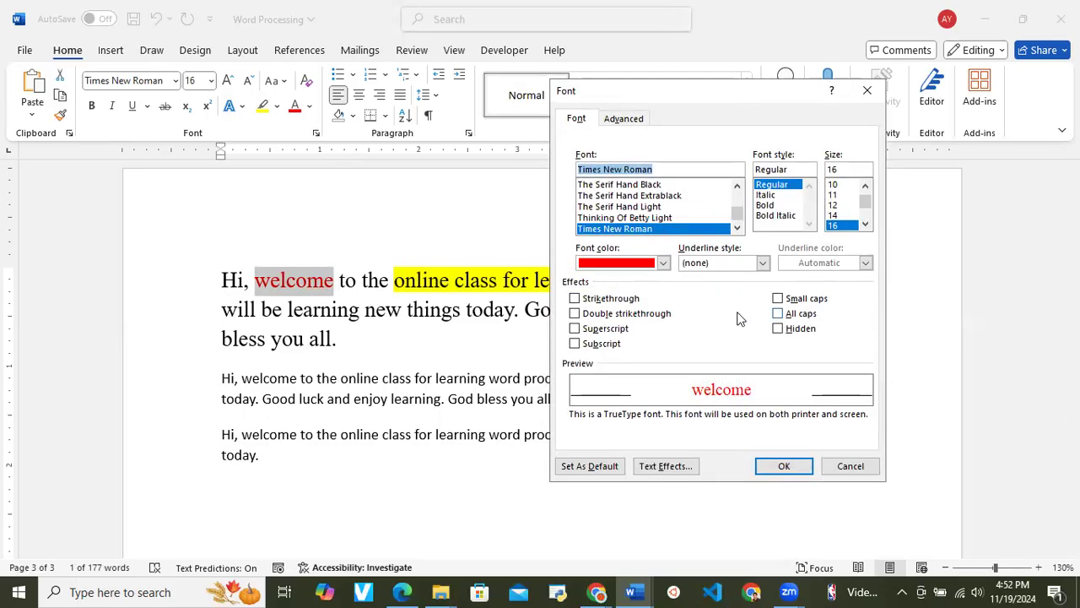
{"action": "left_click", "coordinate": [574, 298]}
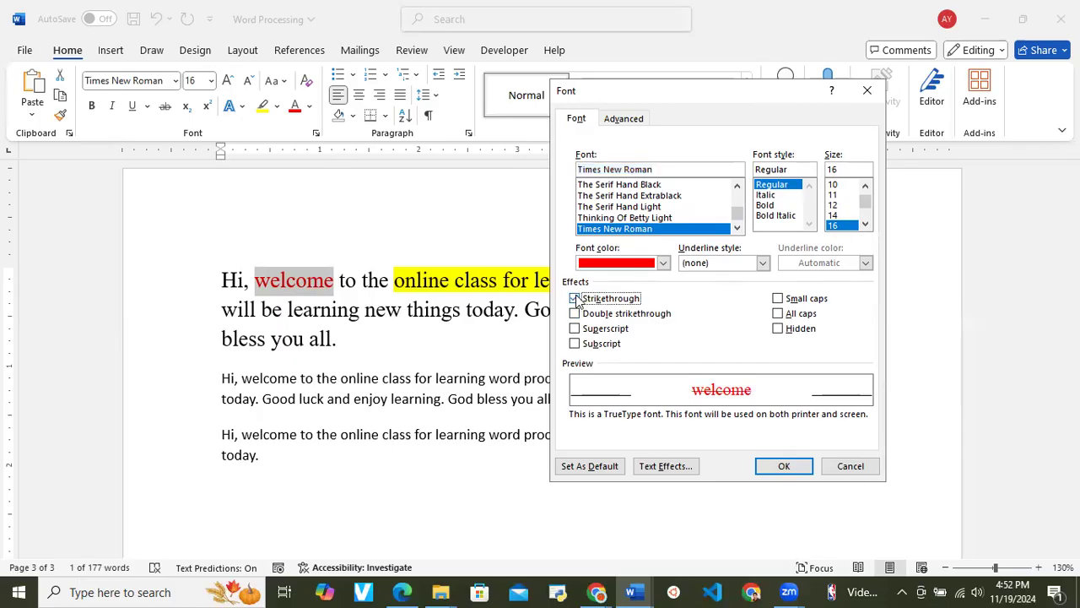
{"action": "left_click", "coordinate": [784, 467]}
{"action": "left_click", "coordinate": [400, 339]}
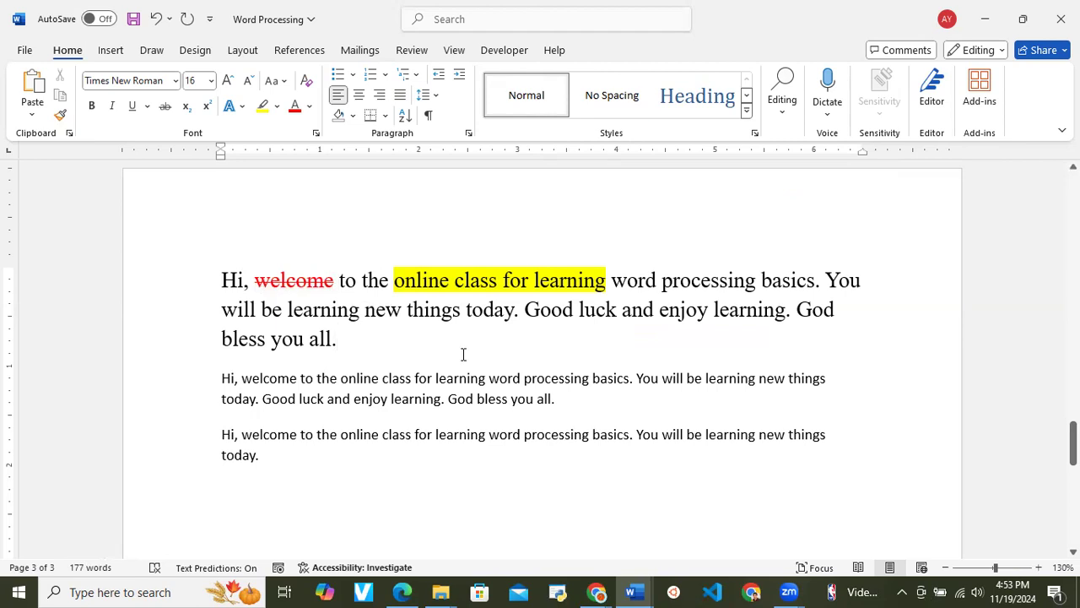
Step: Review the text properties listed in the skills outline and return to the sample paragraphs on page 3
{"action": "scroll", "coordinate": [464, 354], "scroll_direction": "up", "scroll_amount": 5}
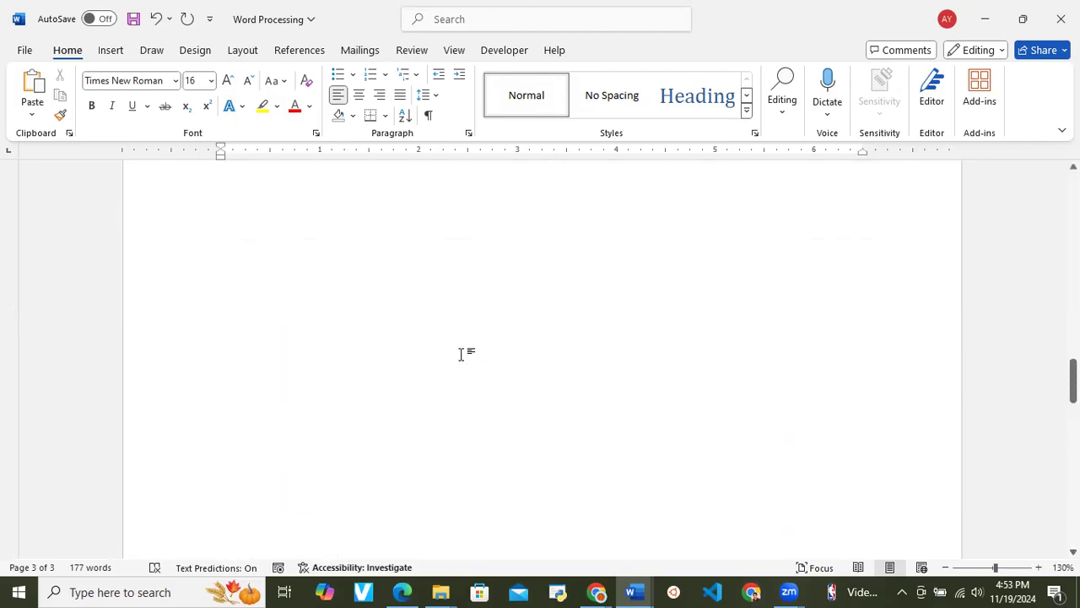
{"action": "scroll", "coordinate": [463, 354], "scroll_direction": "up", "scroll_amount": 10}
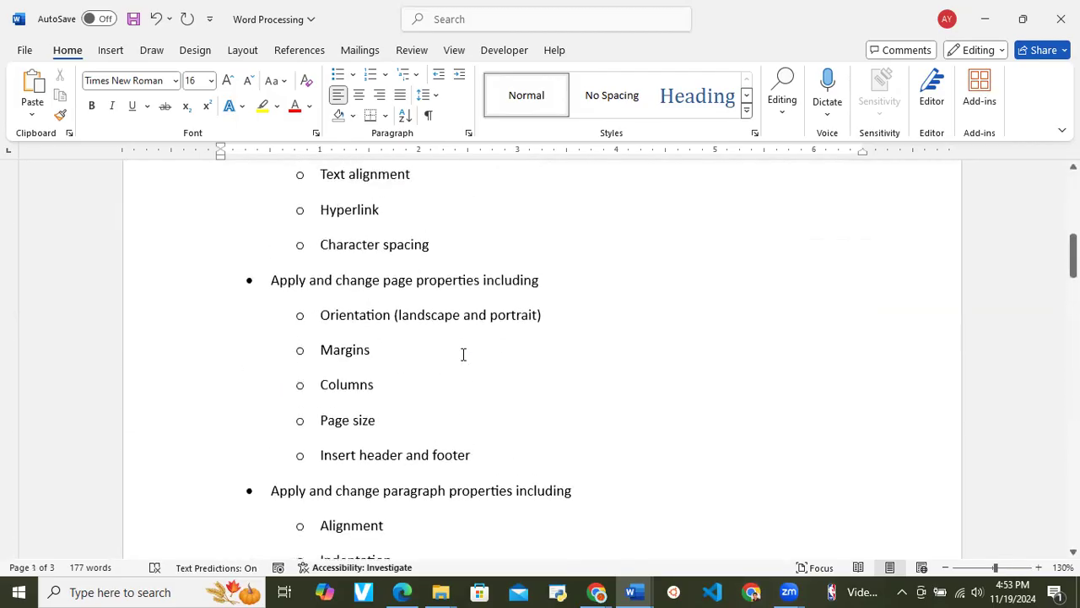
{"action": "scroll", "coordinate": [464, 355], "scroll_direction": "up", "scroll_amount": 3}
{"action": "scroll", "coordinate": [463, 355], "scroll_direction": "down", "scroll_amount": 3}
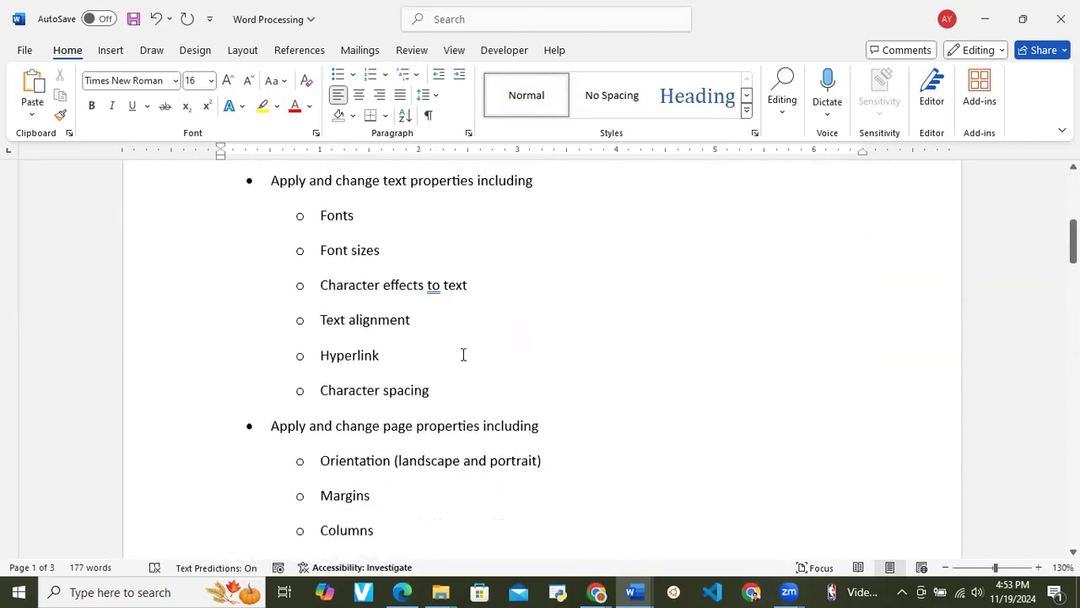
{"action": "scroll", "coordinate": [464, 355], "scroll_direction": "up", "scroll_amount": 1}
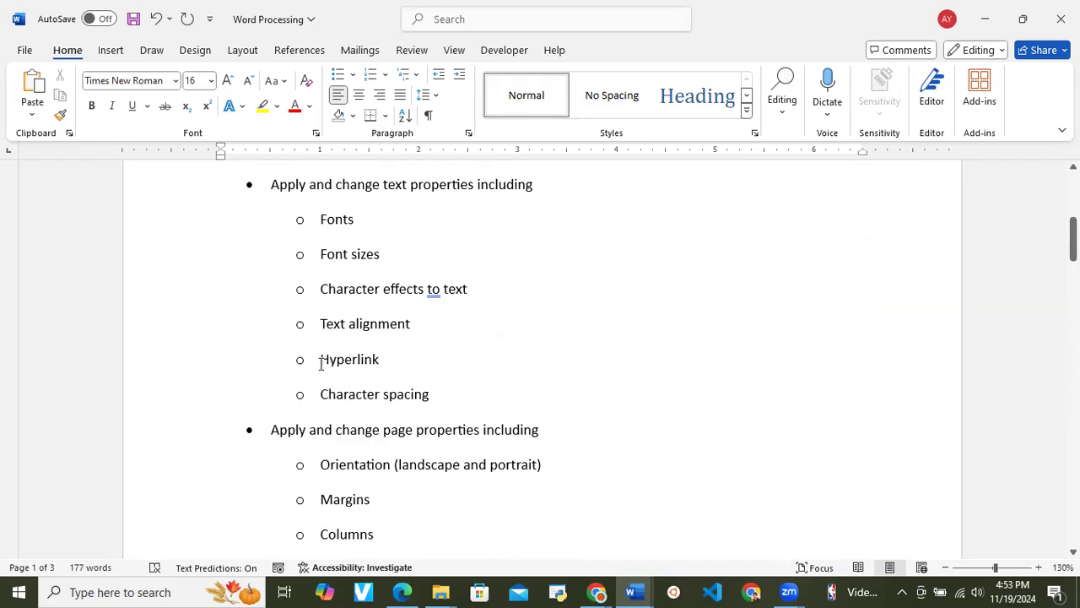
{"action": "scroll", "coordinate": [400, 398], "scroll_direction": "down", "scroll_amount": 12}
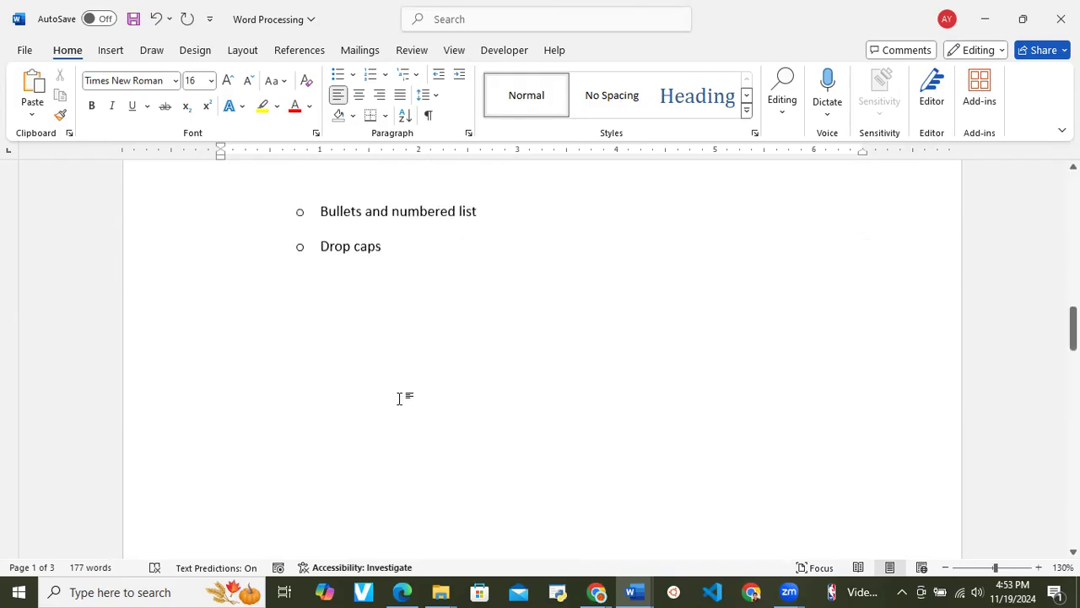
{"action": "scroll", "coordinate": [400, 398], "scroll_direction": "down", "scroll_amount": 10}
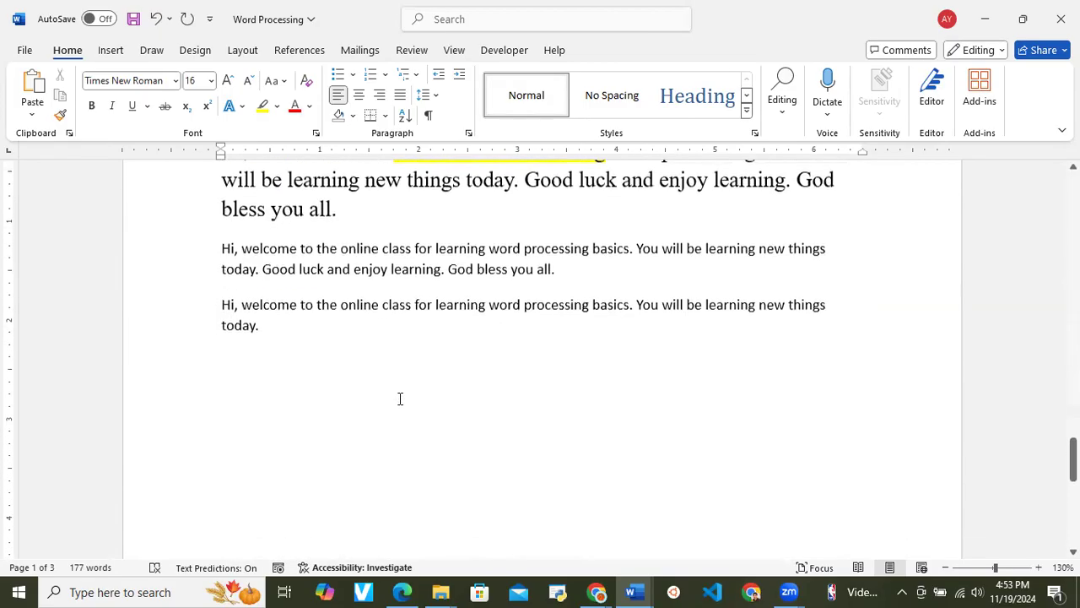
{"action": "scroll", "coordinate": [399, 399], "scroll_direction": "up", "scroll_amount": 4}
{"action": "scroll", "coordinate": [400, 399], "scroll_direction": "down", "scroll_amount": 1}
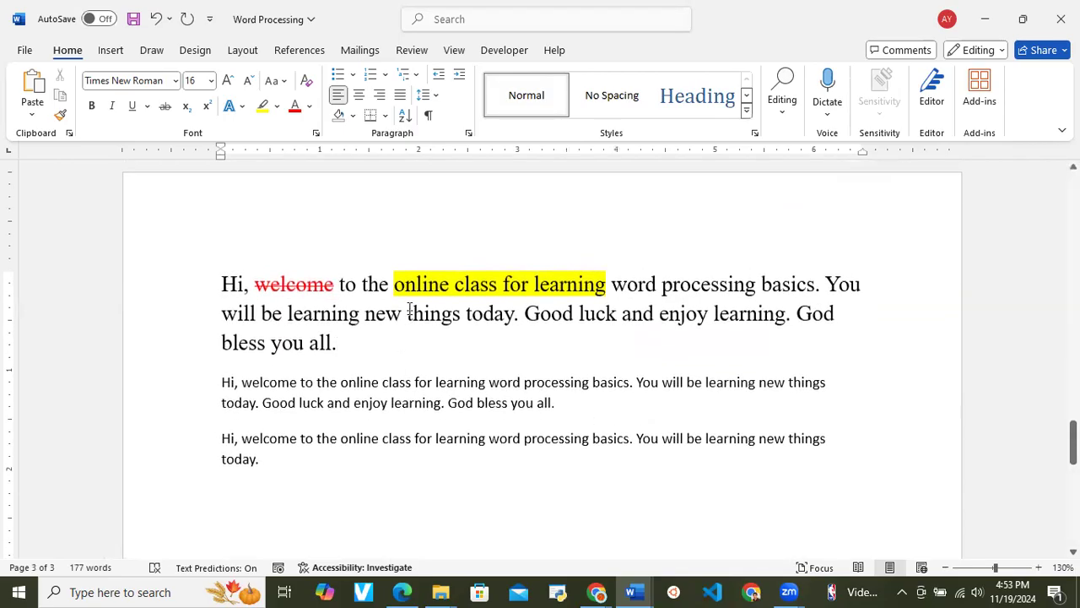
{"action": "double_click", "coordinate": [435, 317]}
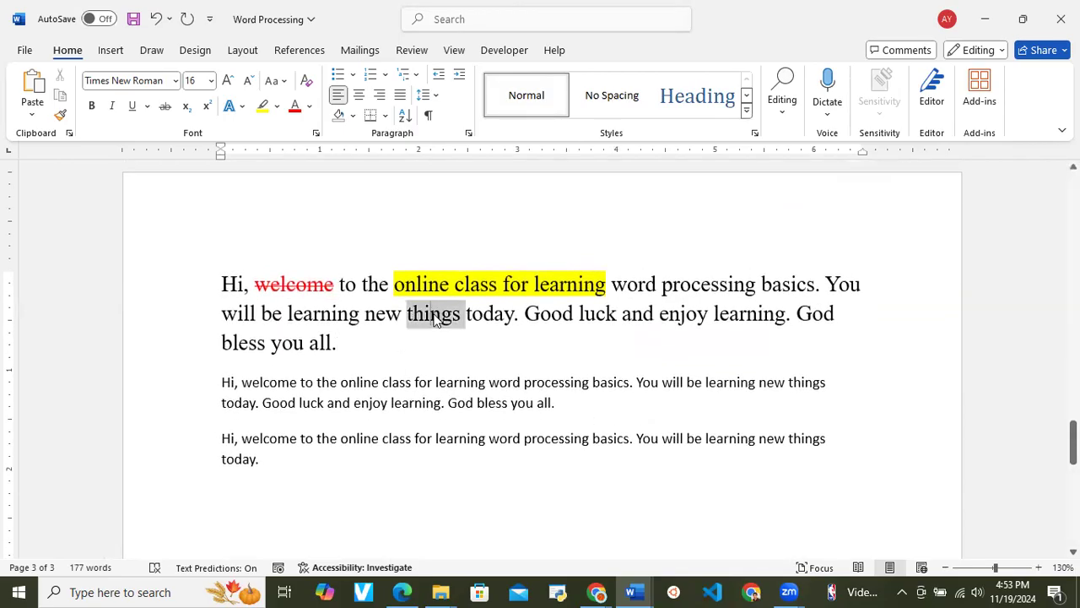
{"action": "triple_click", "coordinate": [377, 316]}
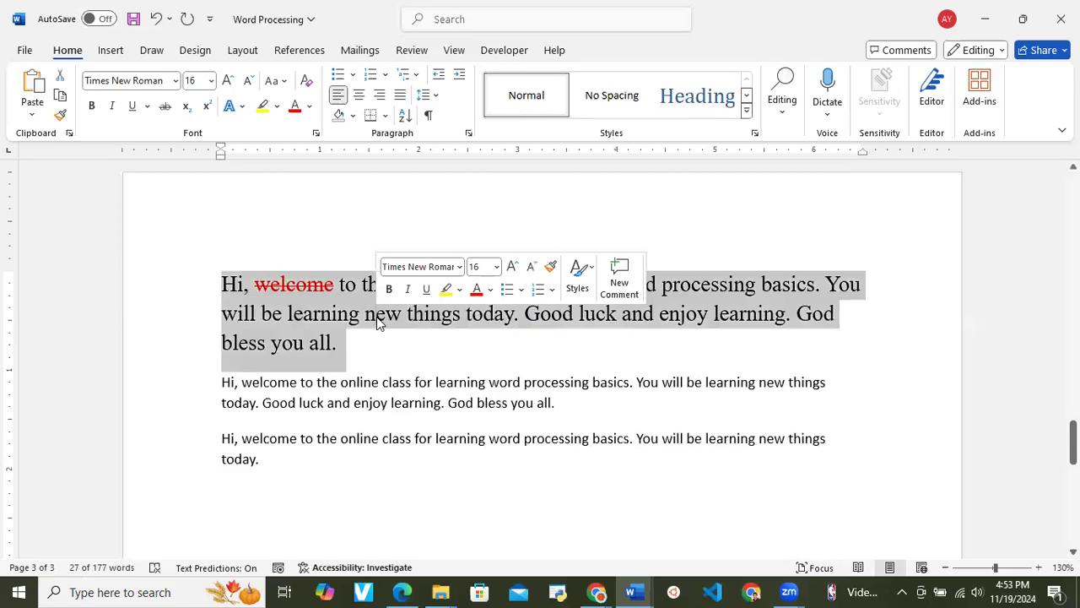
{"action": "double_click", "coordinate": [377, 316]}
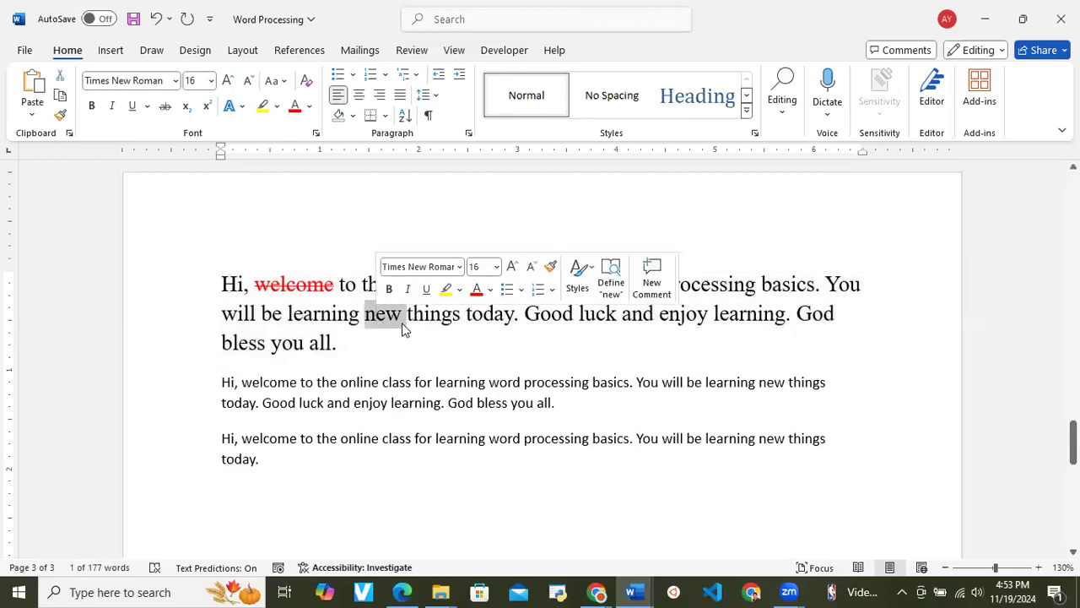
{"action": "double_click", "coordinate": [425, 326]}
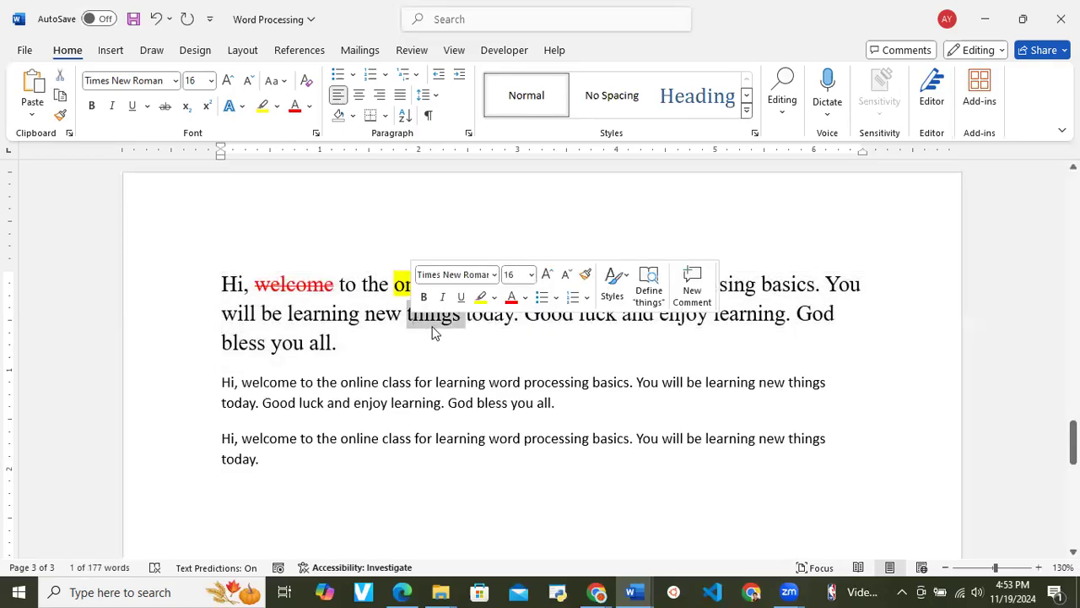
{"action": "left_click", "coordinate": [358, 312]}
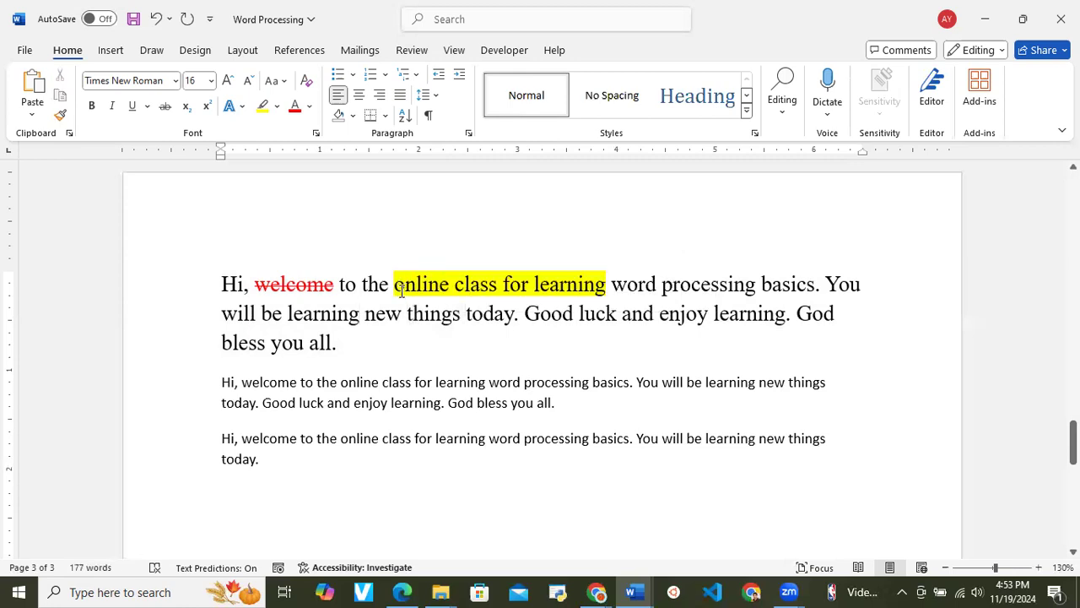
Step: Expand the character spacing of the word "learning" after "You will be" in the first paragraph by 10 and clear the selection
{"action": "left_click_drag", "start_coordinate": [288, 312], "coordinate": [363, 315]}
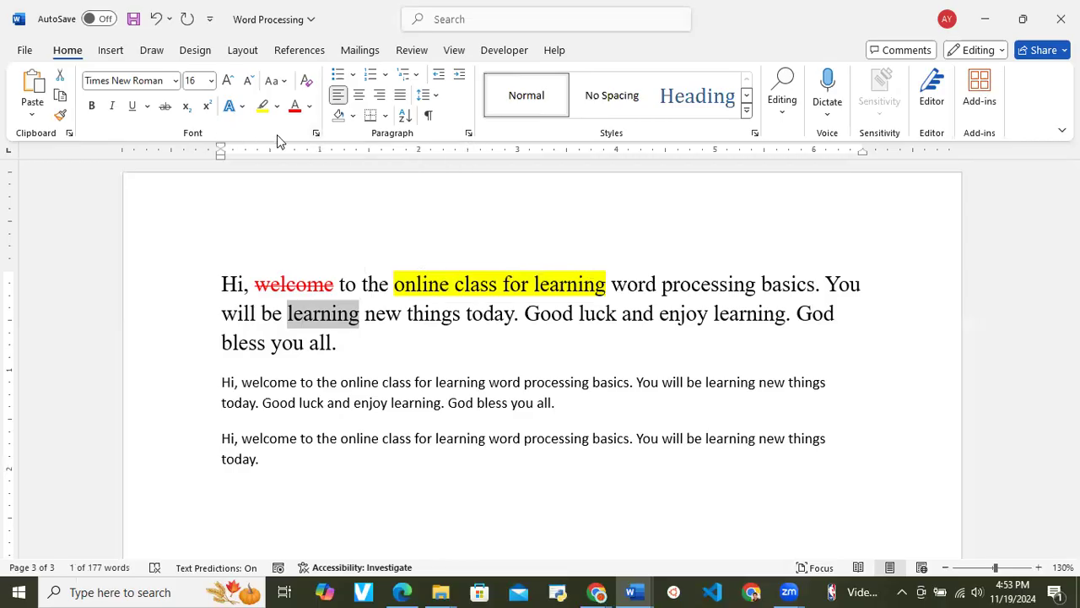
{"action": "left_click", "coordinate": [316, 135]}
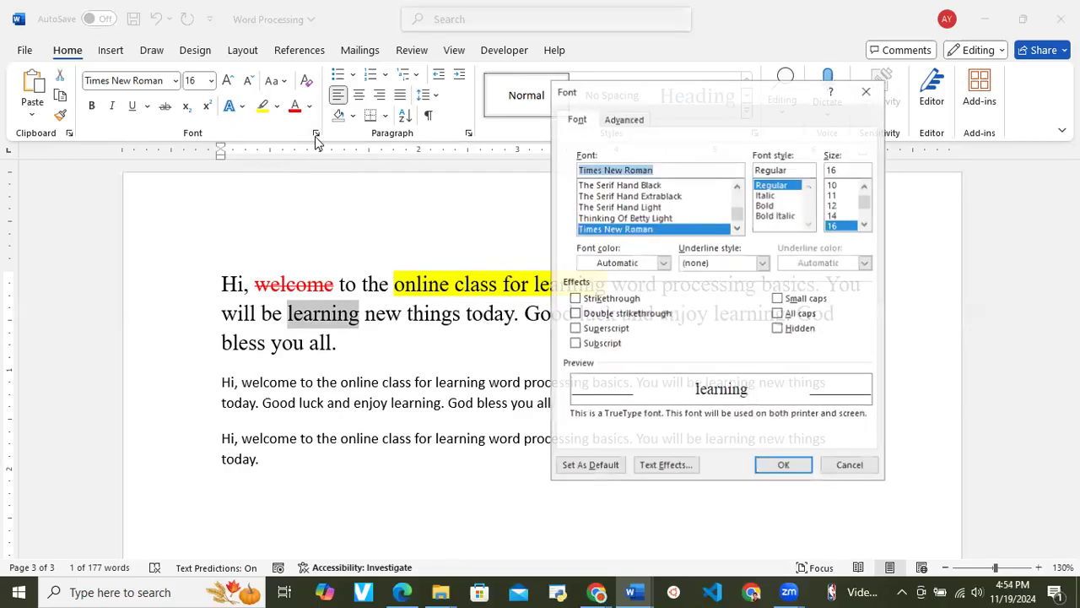
{"action": "left_click", "coordinate": [631, 122]}
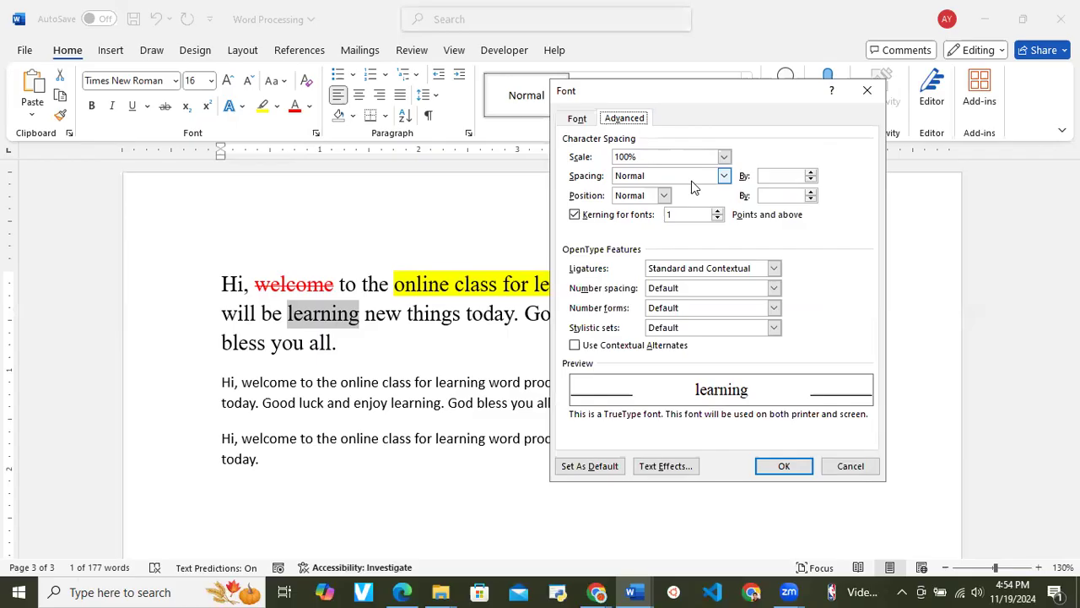
{"action": "left_click", "coordinate": [785, 176]}
{"action": "left_click", "coordinate": [811, 172]}
{"action": "left_click", "coordinate": [811, 172]}
{"action": "left_click", "coordinate": [811, 172]}
{"action": "left_click", "coordinate": [811, 172]}
{"action": "left_click", "coordinate": [811, 172]}
{"action": "double_click", "coordinate": [794, 176]}
{"action": "key", "text": "BackSpace"}
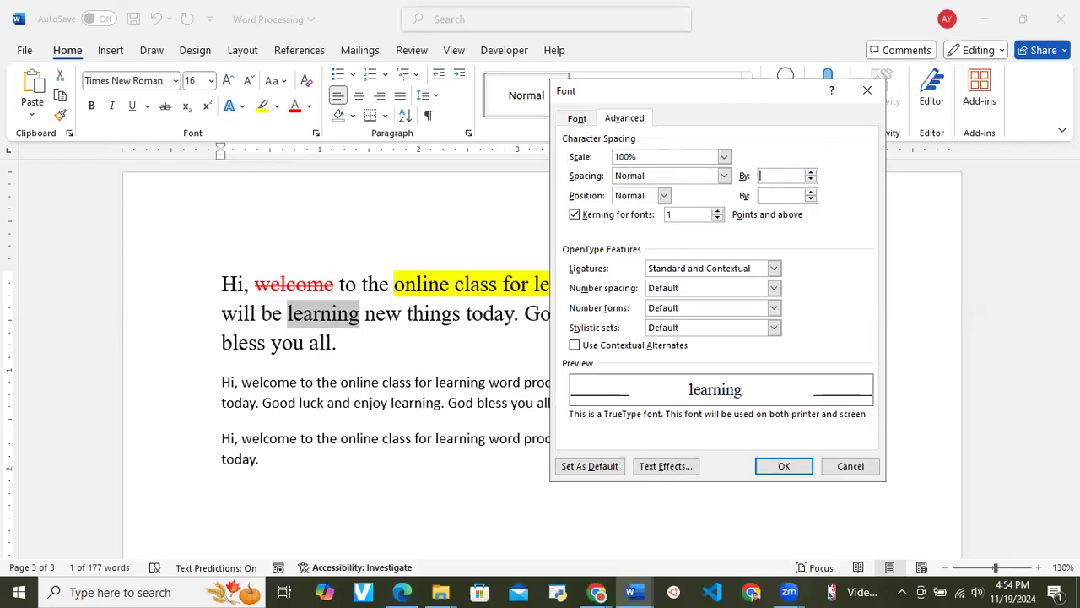
{"action": "type", "text": "10"}
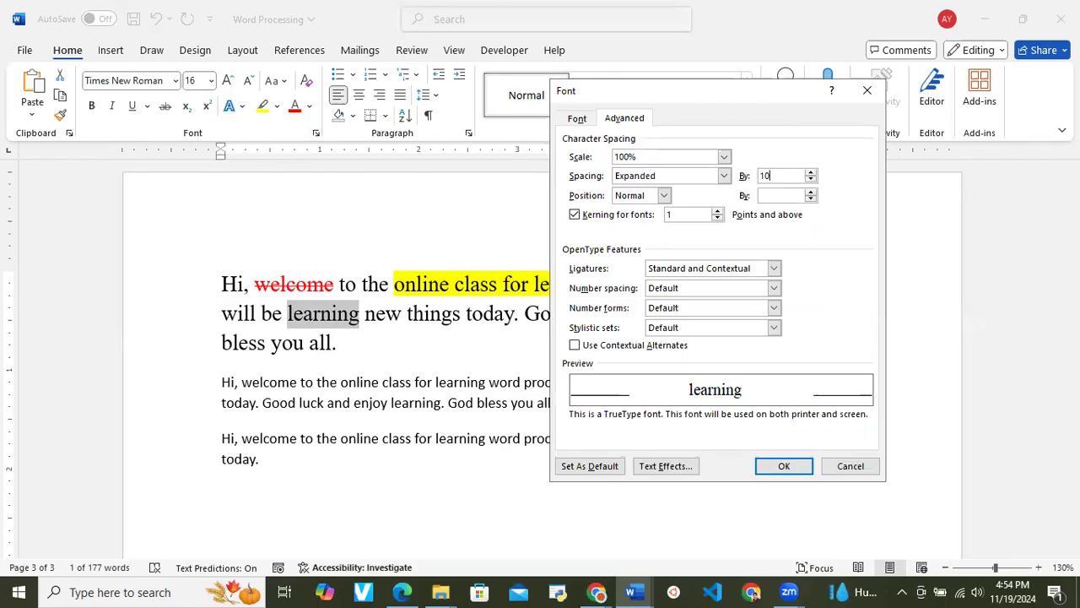
{"action": "left_click", "coordinate": [785, 200]}
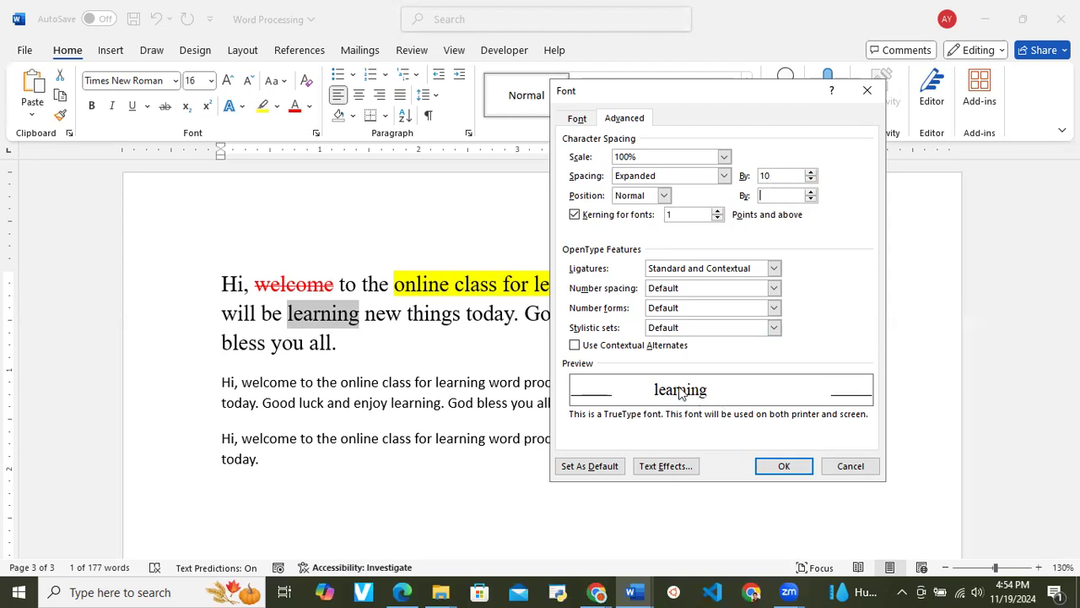
{"action": "left_click", "coordinate": [771, 465]}
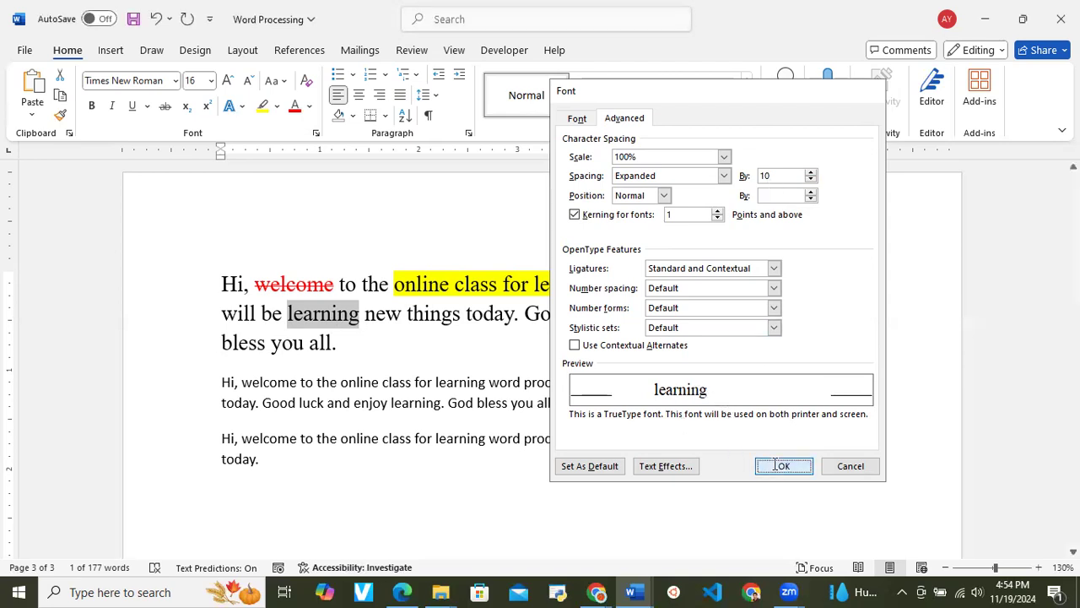
{"action": "left_click", "coordinate": [473, 334]}
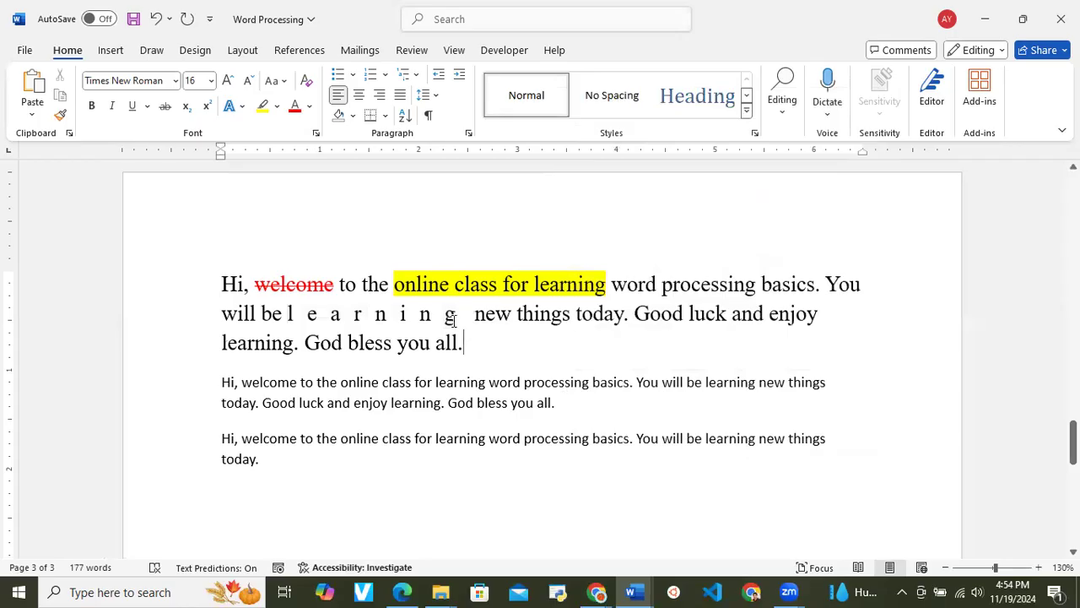
{"action": "mouse_move", "coordinate": [445, 316]}
{"action": "left_mouse_down"}
{"action": "mouse_move", "coordinate": [287, 315]}
{"action": "mouse_move", "coordinate": [462, 317]}
{"action": "mouse_move", "coordinate": [445, 317]}
{"action": "left_mouse_up"}
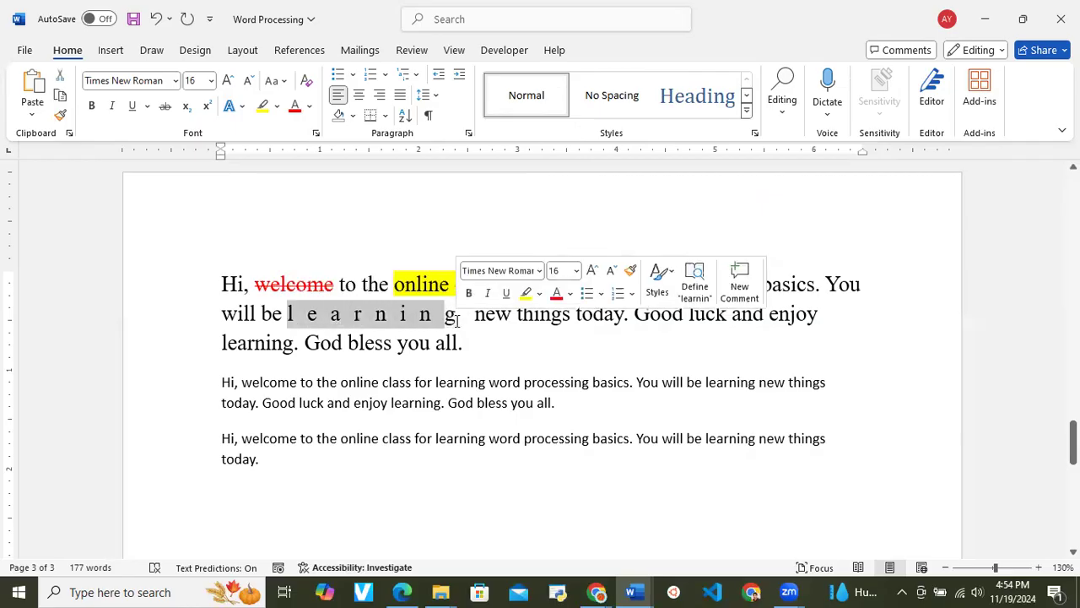
{"action": "left_click", "coordinate": [350, 329]}
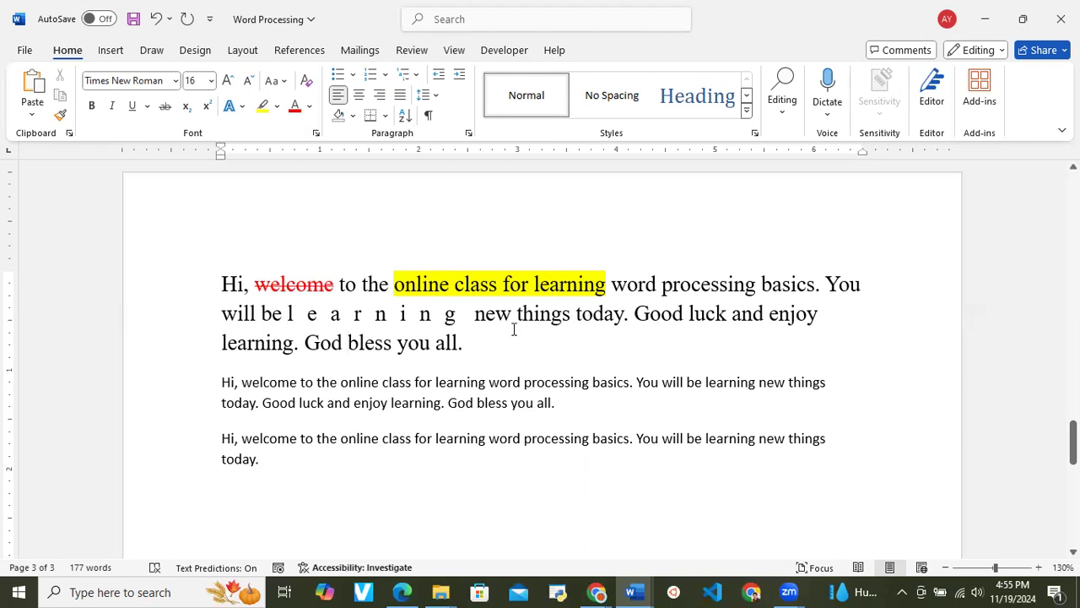
{"action": "left_click", "coordinate": [490, 341]}
{"action": "scroll", "coordinate": [490, 341], "scroll_direction": "up", "scroll_amount": 1}
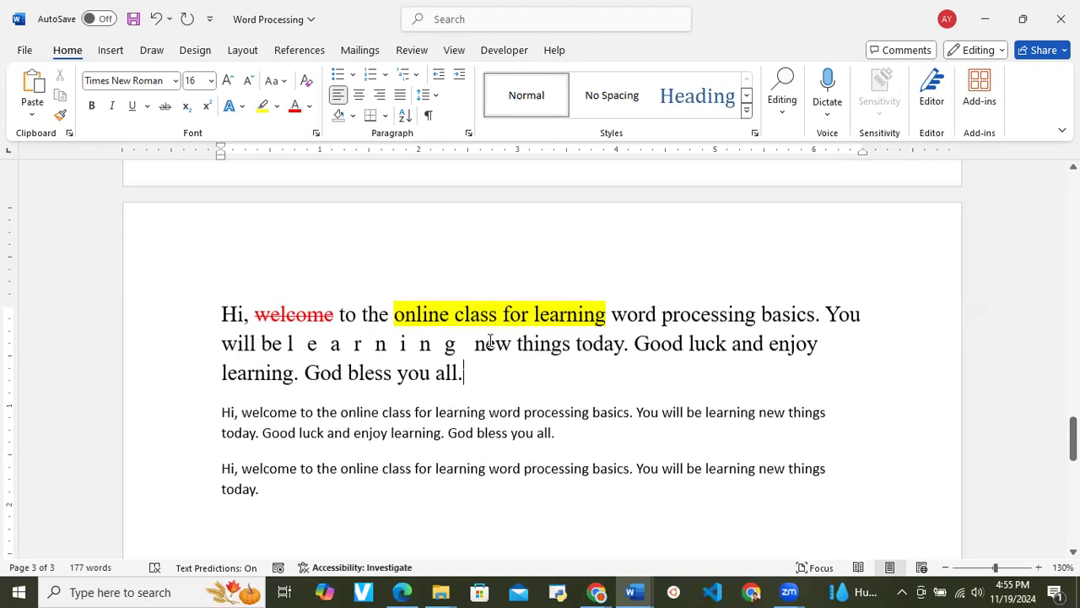
{"action": "left_click", "coordinate": [222, 319]}
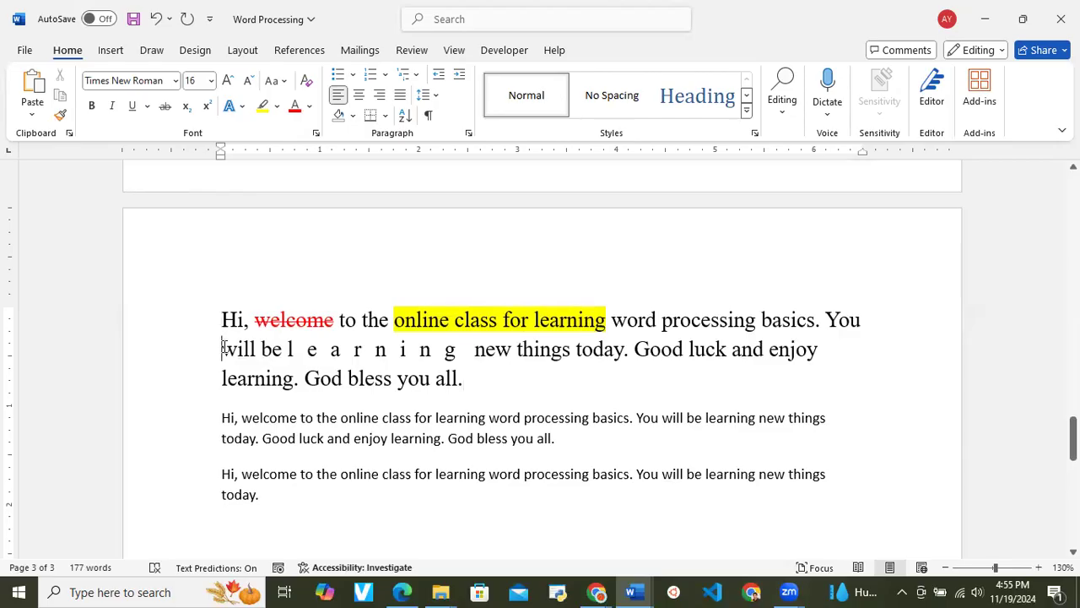
{"action": "left_click", "coordinate": [224, 378]}
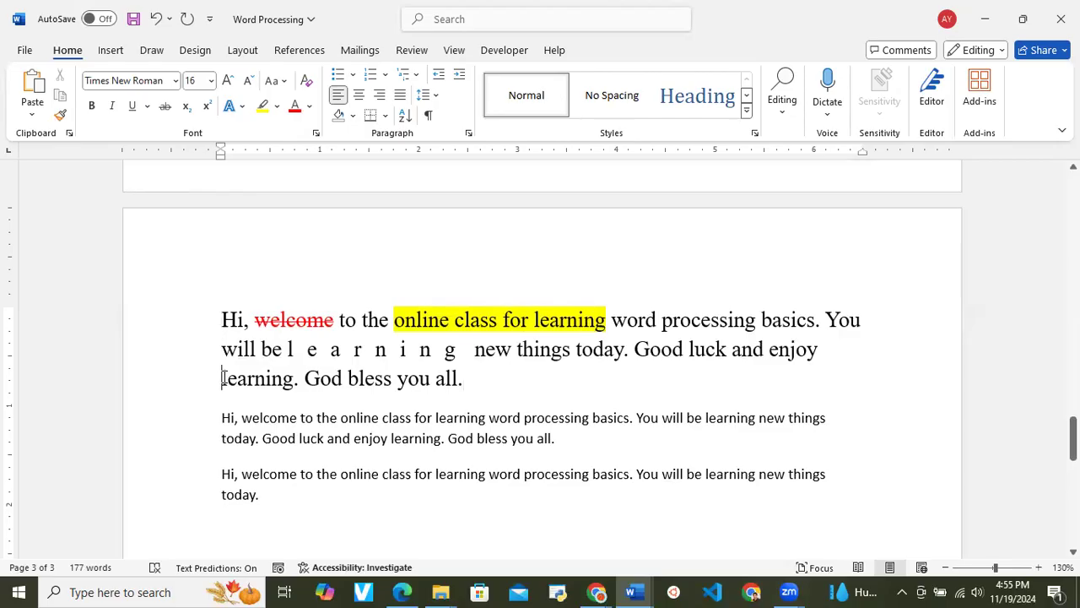
{"action": "left_click", "coordinate": [226, 320]}
Step: Center the whole first welcome paragraph and clear the selection
{"action": "left_click_drag", "start_coordinate": [228, 321], "coordinate": [468, 378]}
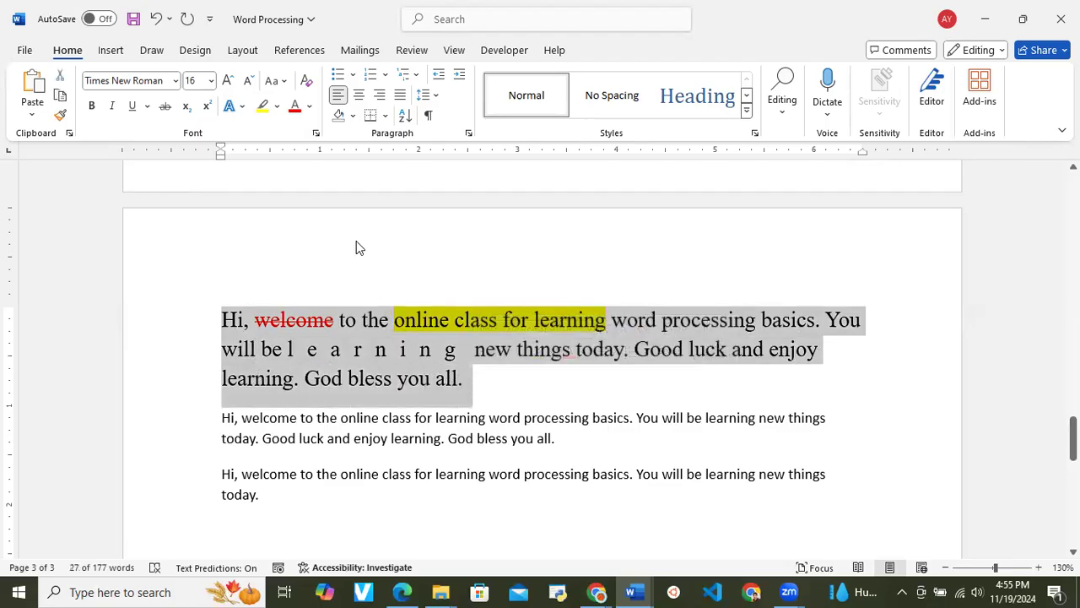
{"action": "left_click", "coordinate": [358, 95]}
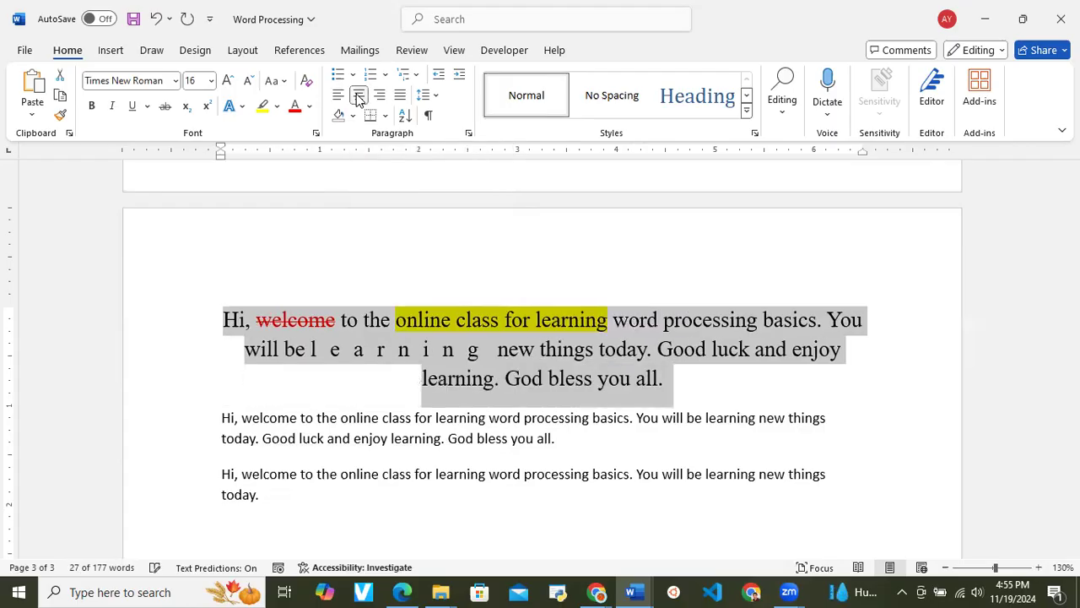
{"action": "left_click", "coordinate": [497, 323]}
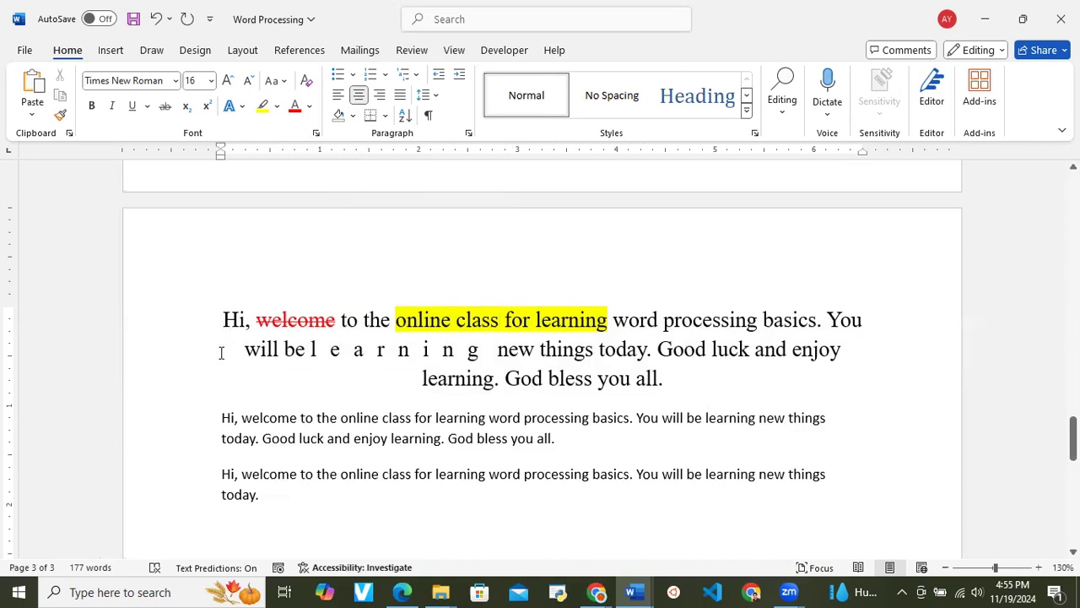
Step: Try right and center alignment on the first paragraph, and return it to left alignment
{"action": "left_click", "coordinate": [380, 98]}
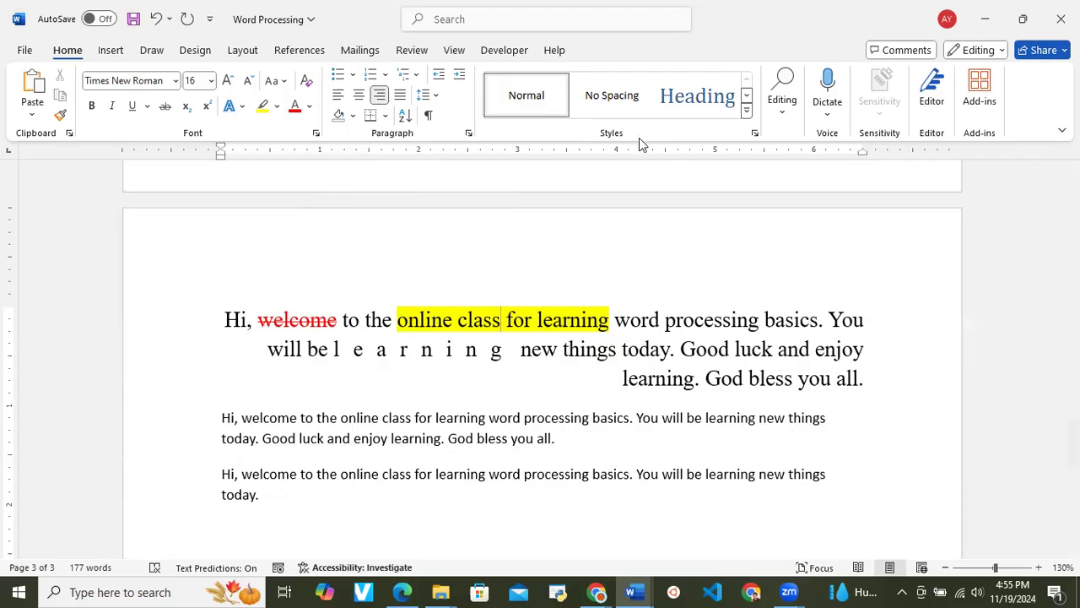
{"action": "left_click", "coordinate": [358, 96]}
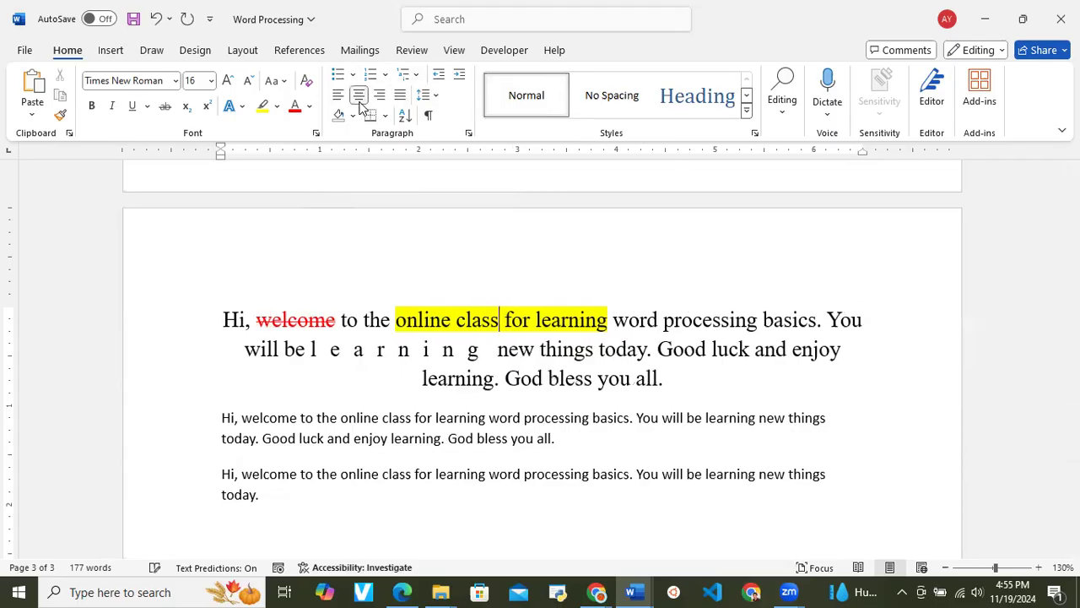
{"action": "left_click", "coordinate": [341, 99]}
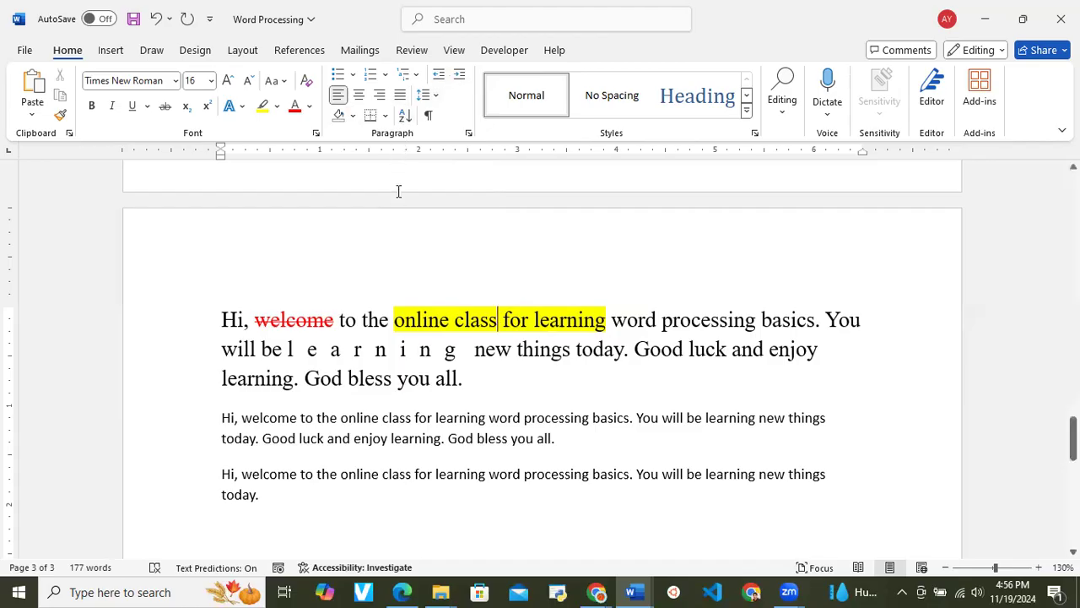
Step: Try center and right alignment on the first welcome paragraph, and set it to justified
{"action": "left_click", "coordinate": [359, 95]}
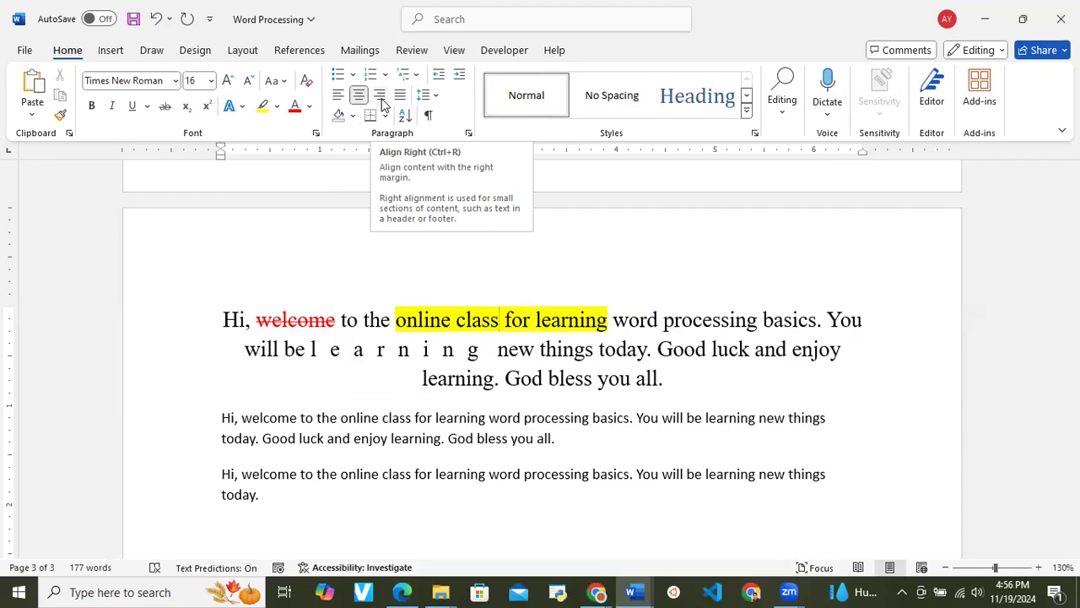
{"action": "left_click", "coordinate": [380, 97]}
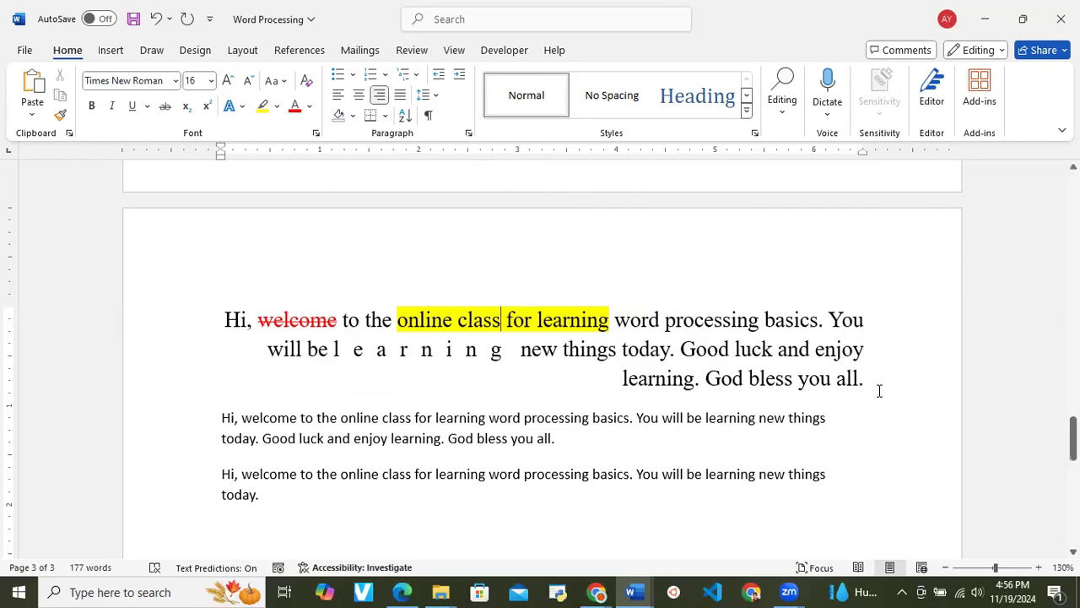
{"action": "left_click", "coordinate": [400, 98]}
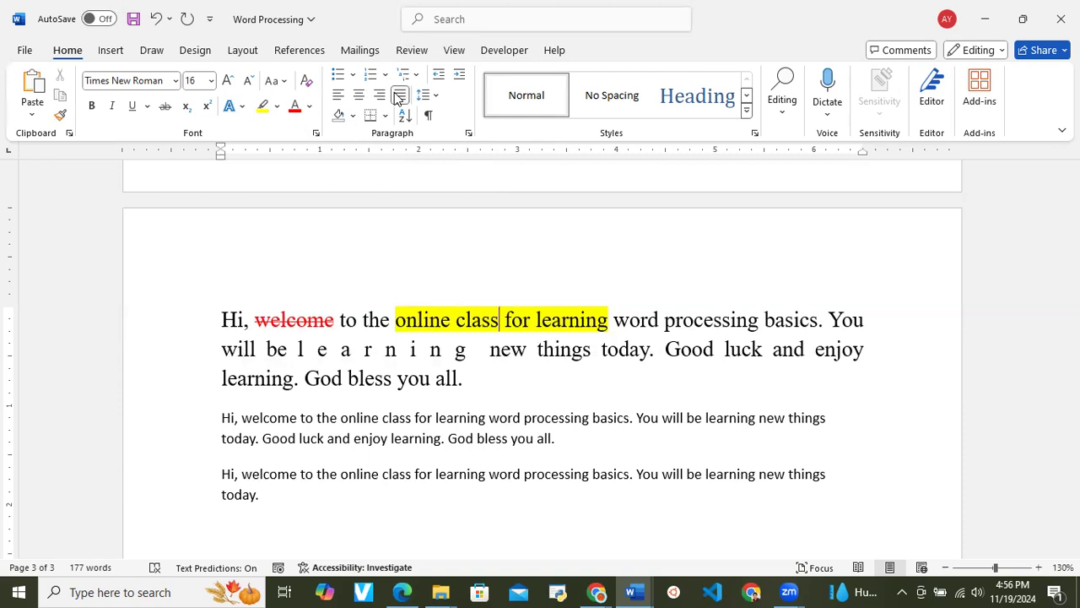
{"action": "scroll", "coordinate": [531, 371], "scroll_direction": "down", "scroll_amount": 1}
{"action": "scroll", "coordinate": [532, 371], "scroll_direction": "down", "scroll_amount": 1}
{"action": "scroll", "coordinate": [531, 371], "scroll_direction": "up", "scroll_amount": 1}
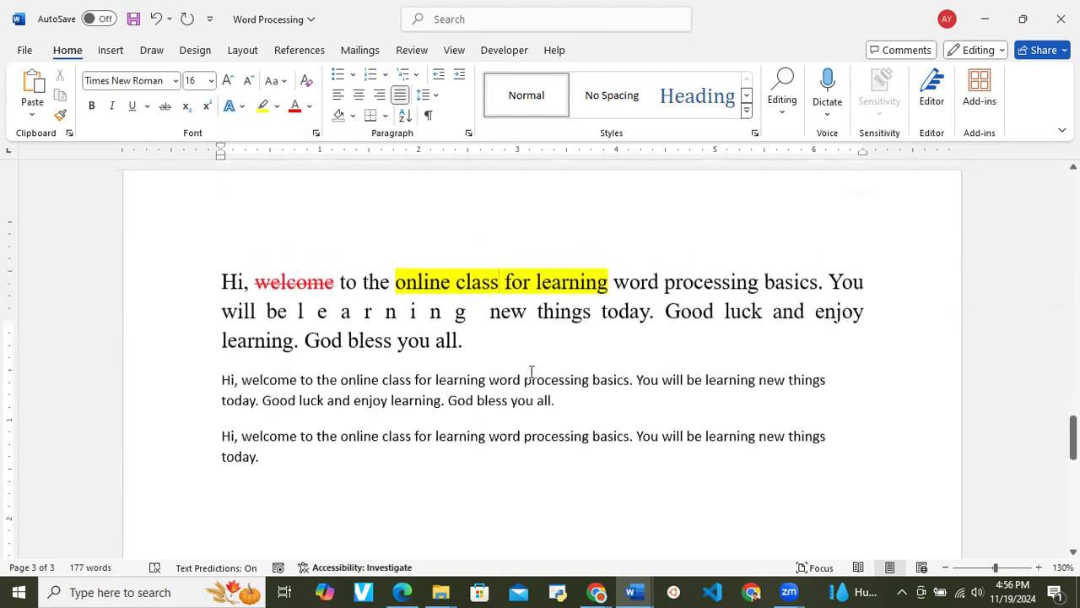
{"action": "scroll", "coordinate": [532, 371], "scroll_direction": "up", "scroll_amount": 2}
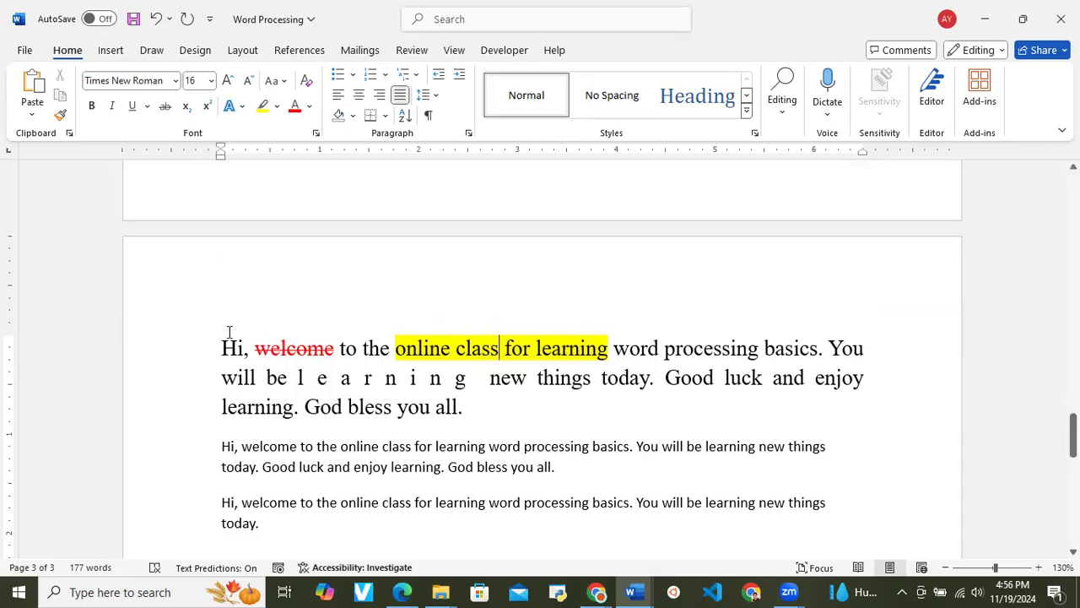
Step: Examine how the lines of the justified first paragraph meet both margins by selecting parts of it, and clear the selection
{"action": "left_click_drag", "start_coordinate": [223, 344], "coordinate": [221, 437]}
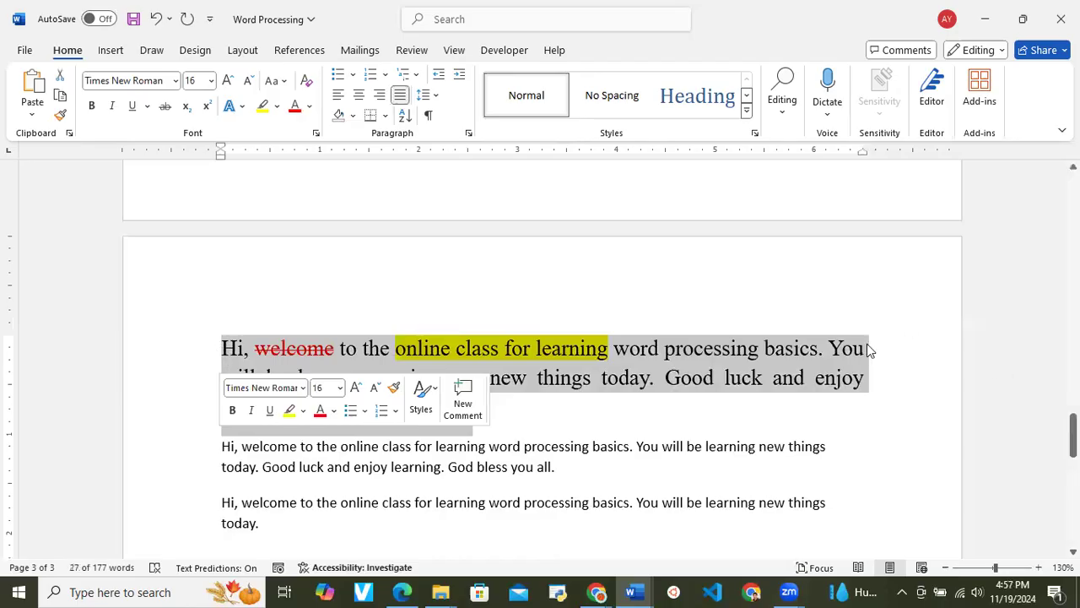
{"action": "left_click", "coordinate": [699, 308]}
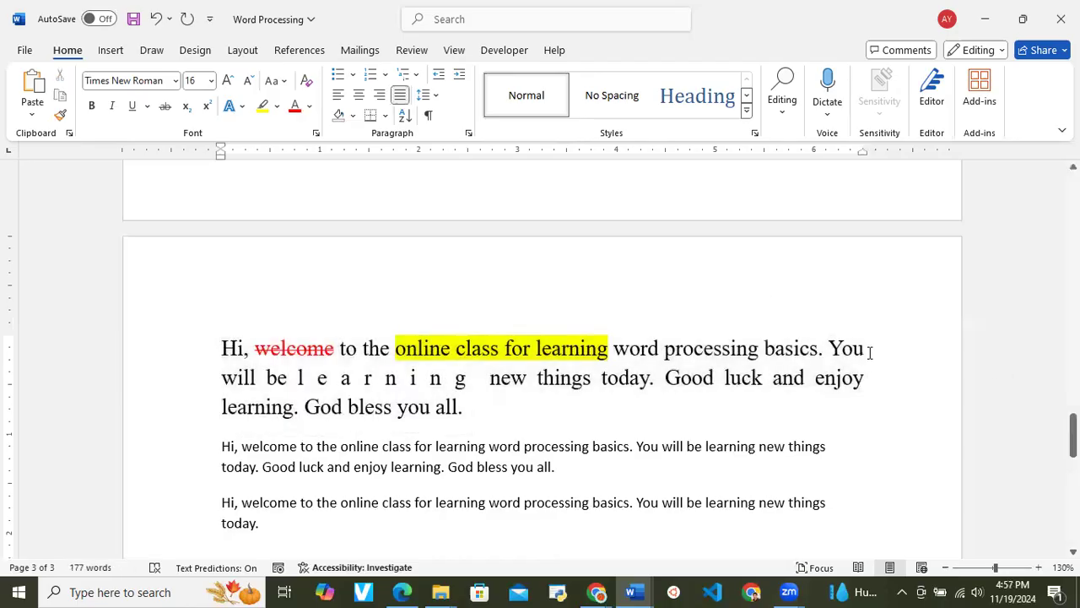
{"action": "left_click_drag", "start_coordinate": [869, 352], "coordinate": [866, 393]}
{"action": "left_click", "coordinate": [866, 393]}
{"action": "left_click_drag", "start_coordinate": [865, 354], "coordinate": [869, 384]}
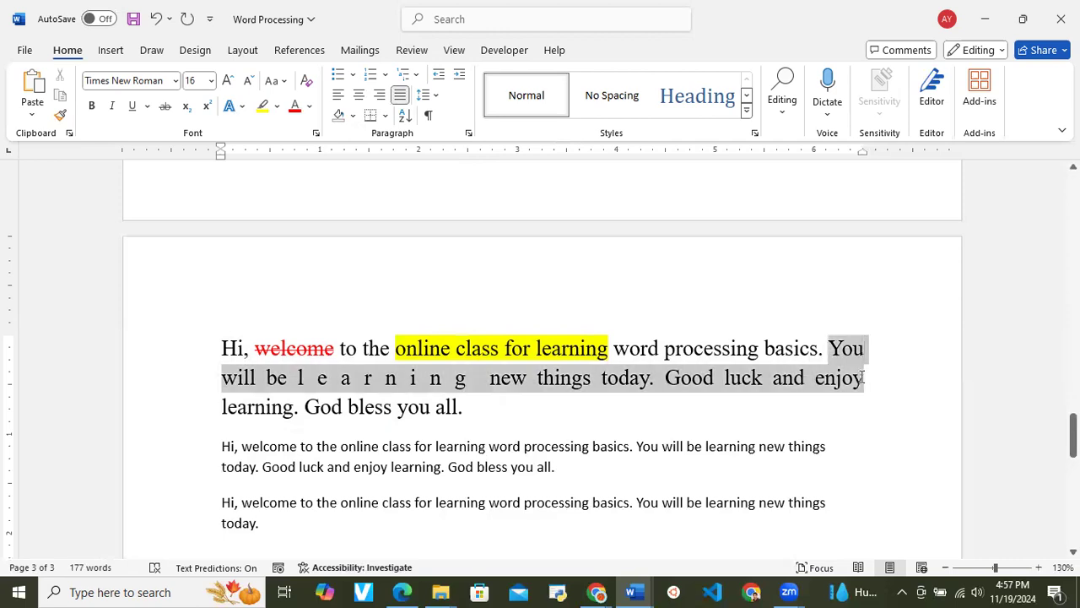
{"action": "left_click", "coordinate": [869, 382]}
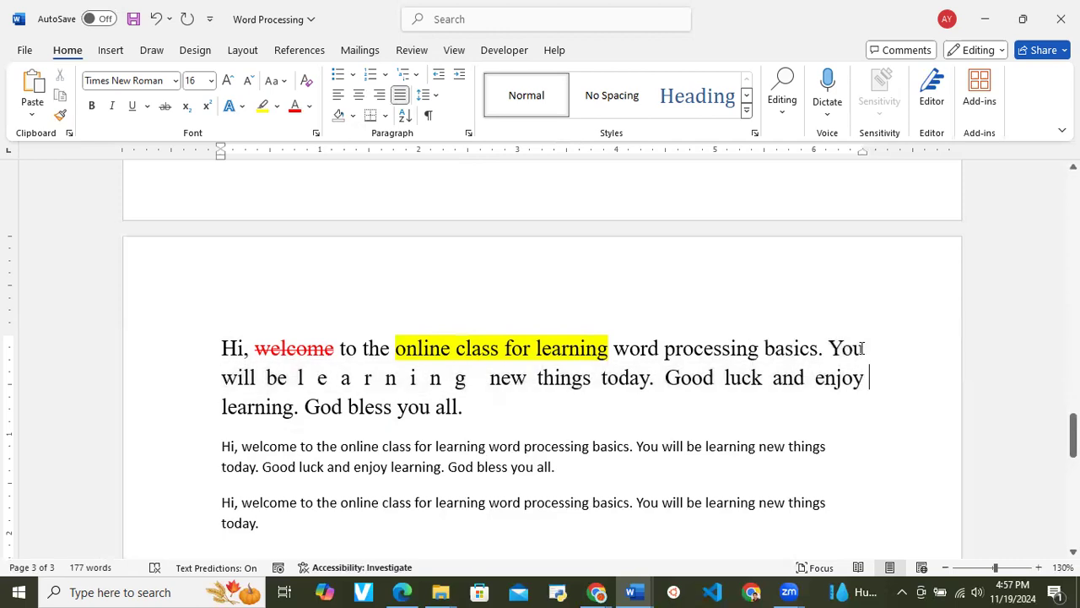
{"action": "left_click", "coordinate": [862, 351]}
{"action": "left_click_drag", "start_coordinate": [225, 358], "coordinate": [297, 391]}
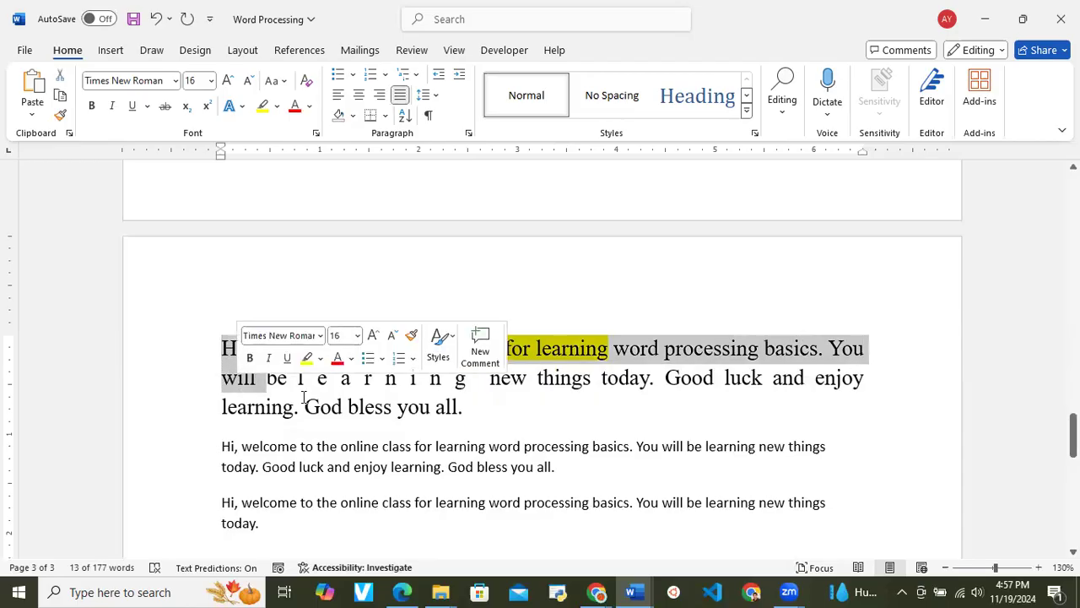
{"action": "left_click", "coordinate": [485, 413]}
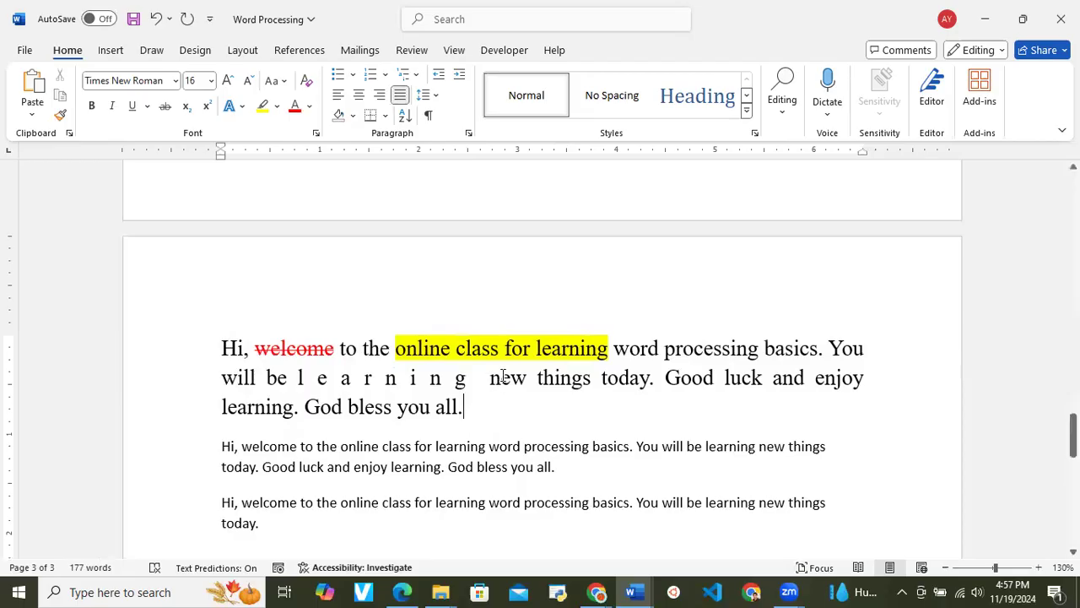
Step: Make the word "new" in the first paragraph bold, italic and underlined, and clear the selection
{"action": "double_click", "coordinate": [504, 380]}
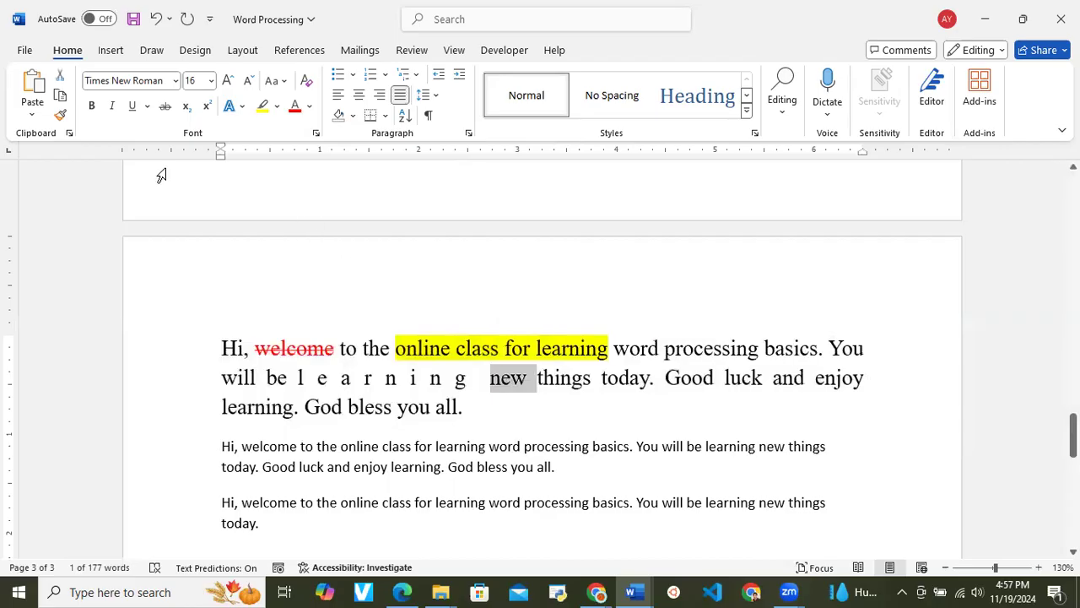
{"action": "left_click", "coordinate": [94, 112]}
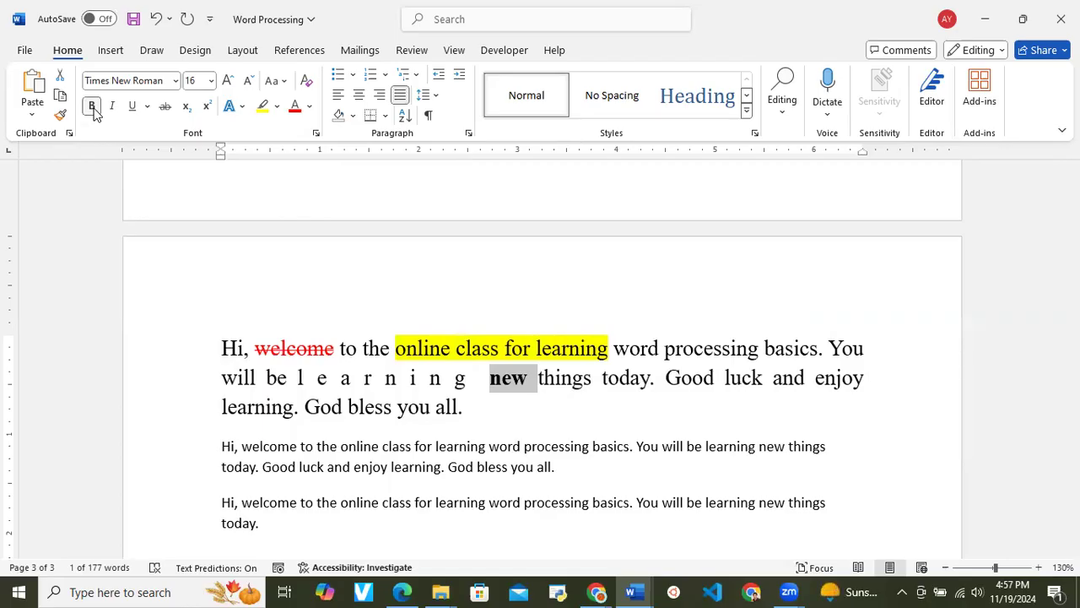
{"action": "left_click", "coordinate": [112, 110]}
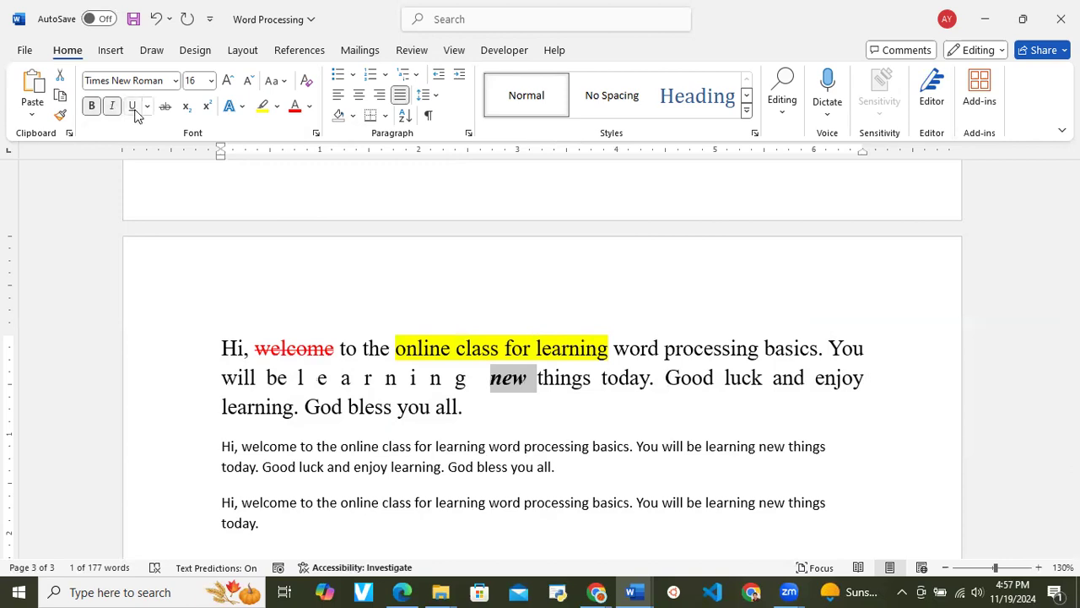
{"action": "left_click", "coordinate": [134, 110]}
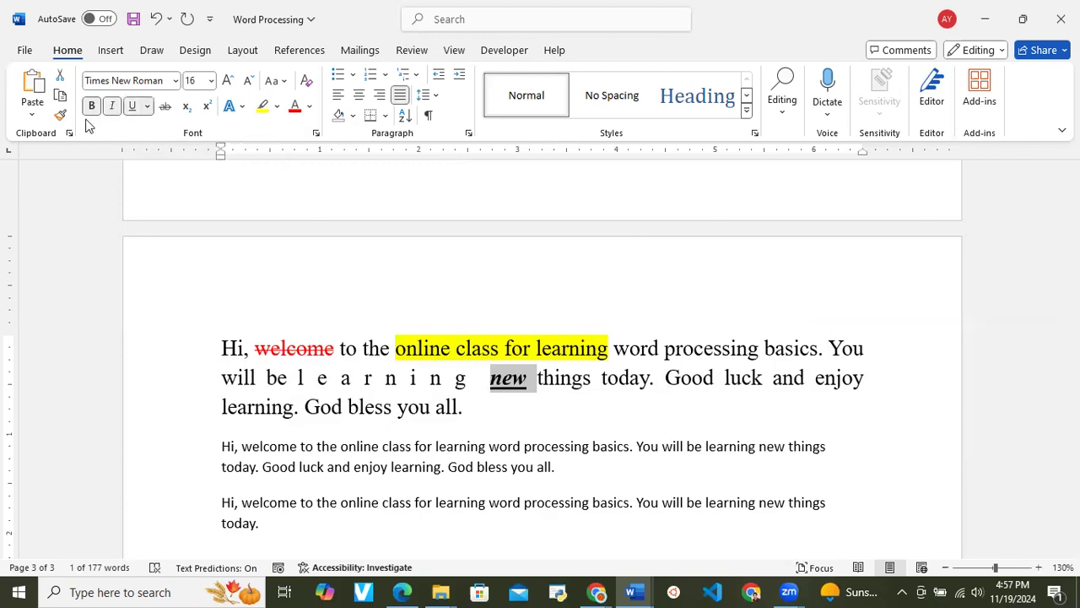
{"action": "left_click", "coordinate": [166, 110]}
{"action": "left_click", "coordinate": [552, 404]}
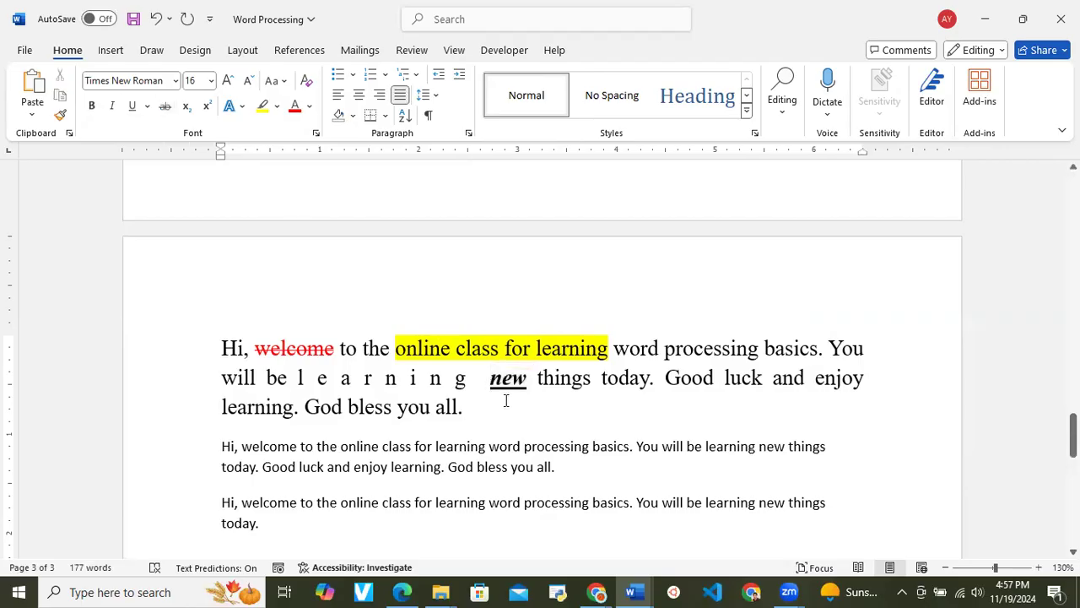
Step: Review the text, page and paragraph properties in the skills outline and return to the sample paragraphs on page 3
{"action": "scroll", "coordinate": [502, 405], "scroll_direction": "down", "scroll_amount": 5}
{"action": "scroll", "coordinate": [501, 406], "scroll_direction": "up", "scroll_amount": 3}
{"action": "scroll", "coordinate": [502, 406], "scroll_direction": "up", "scroll_amount": 5}
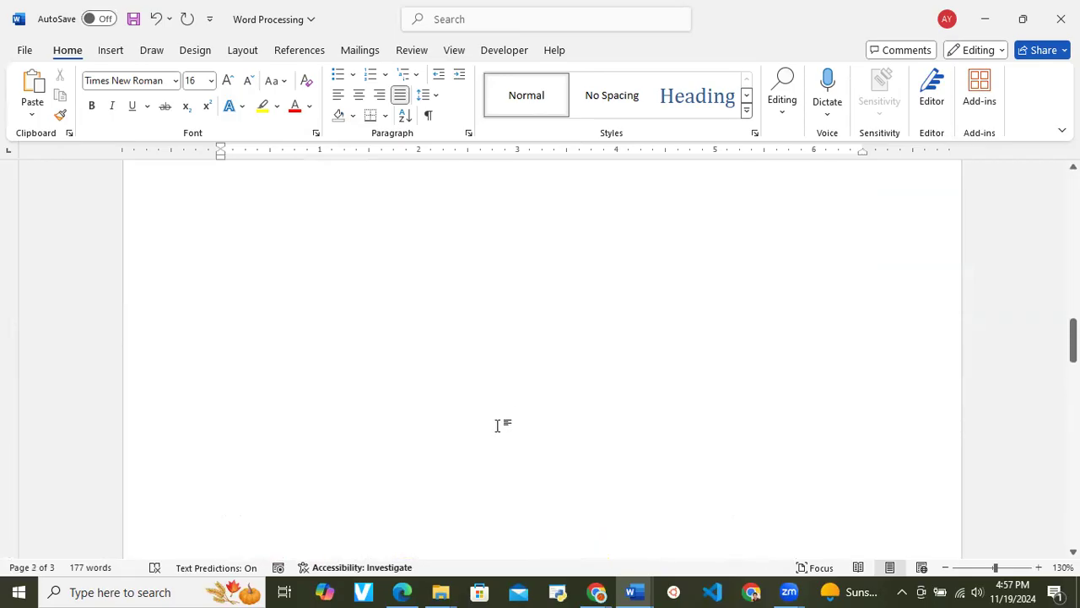
{"action": "scroll", "coordinate": [496, 449], "scroll_direction": "up", "scroll_amount": 8}
{"action": "scroll", "coordinate": [495, 450], "scroll_direction": "down", "scroll_amount": 2}
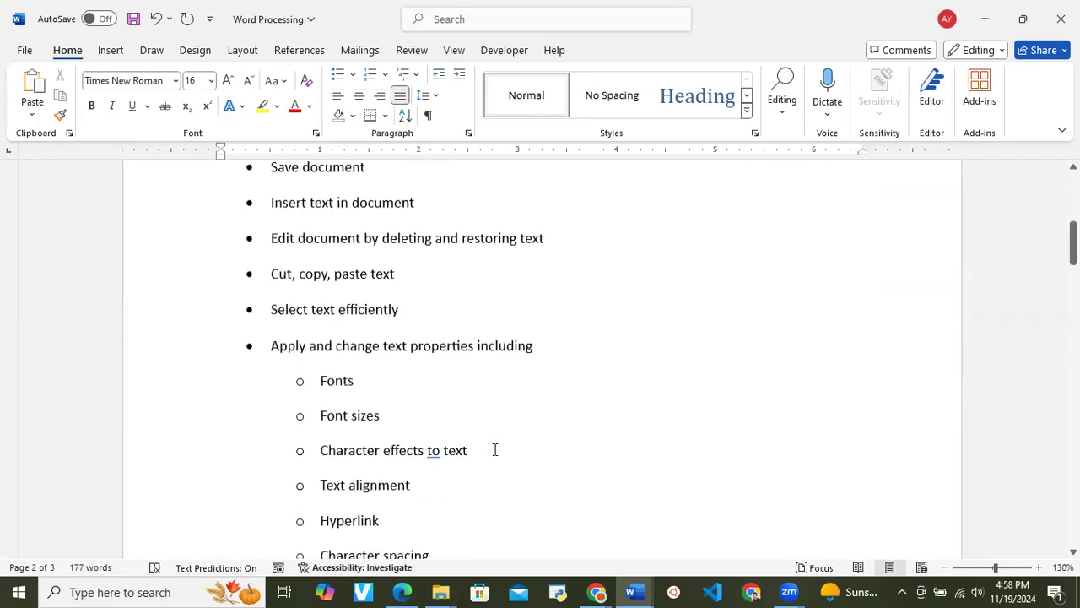
{"action": "scroll", "coordinate": [495, 450], "scroll_direction": "down", "scroll_amount": 4}
{"action": "scroll", "coordinate": [496, 450], "scroll_direction": "down", "scroll_amount": 1}
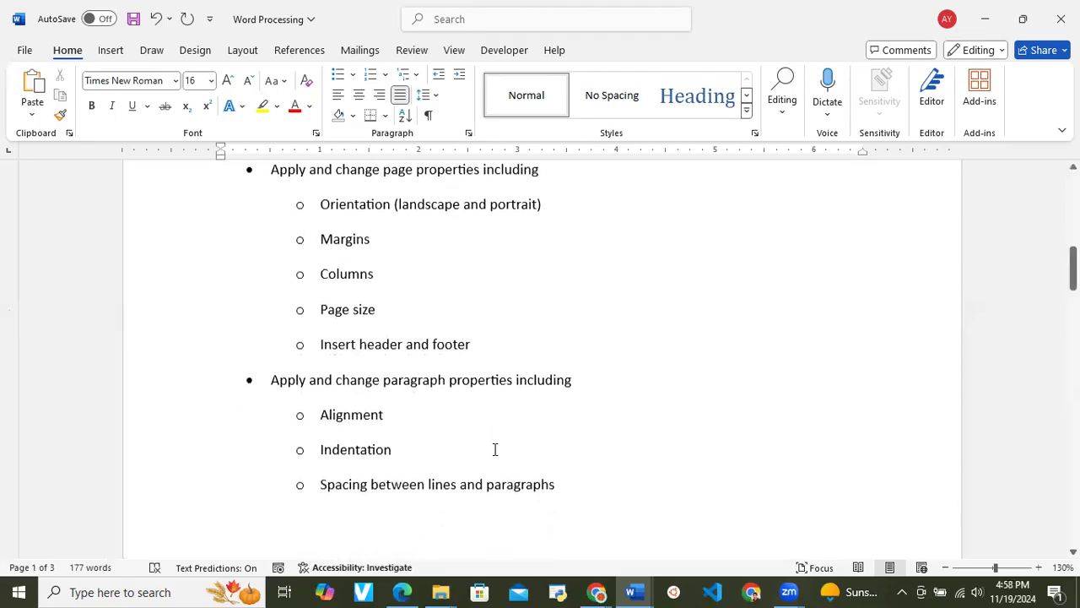
{"action": "scroll", "coordinate": [531, 263], "scroll_direction": "up", "scroll_amount": 2}
{"action": "scroll", "coordinate": [530, 263], "scroll_direction": "down", "scroll_amount": 1}
{"action": "scroll", "coordinate": [530, 262], "scroll_direction": "down", "scroll_amount": 1}
{"action": "scroll", "coordinate": [531, 262], "scroll_direction": "up", "scroll_amount": 2}
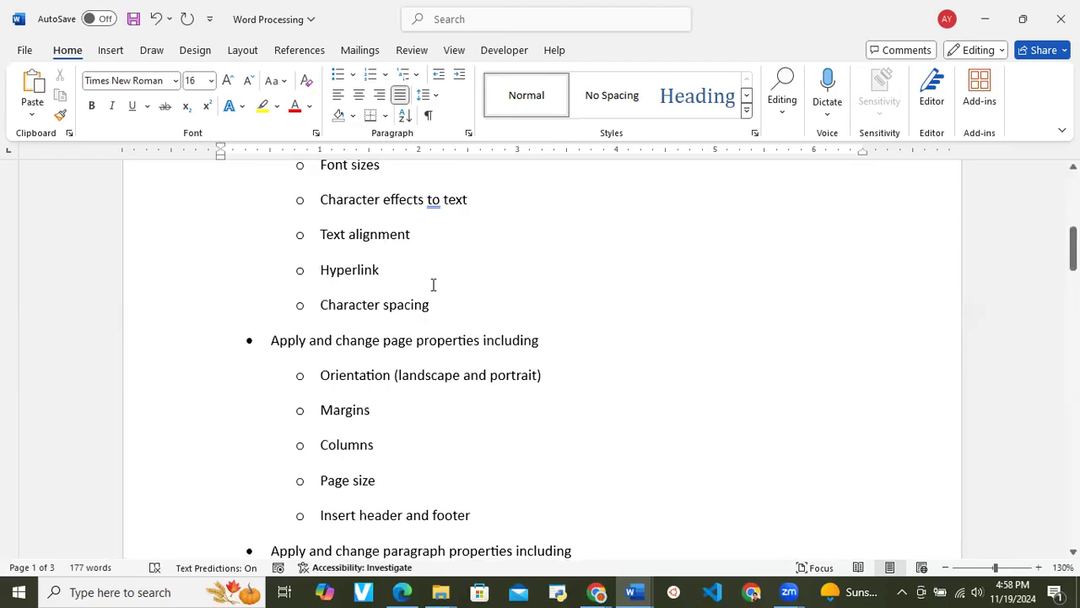
{"action": "scroll", "coordinate": [433, 284], "scroll_direction": "down", "scroll_amount": 15}
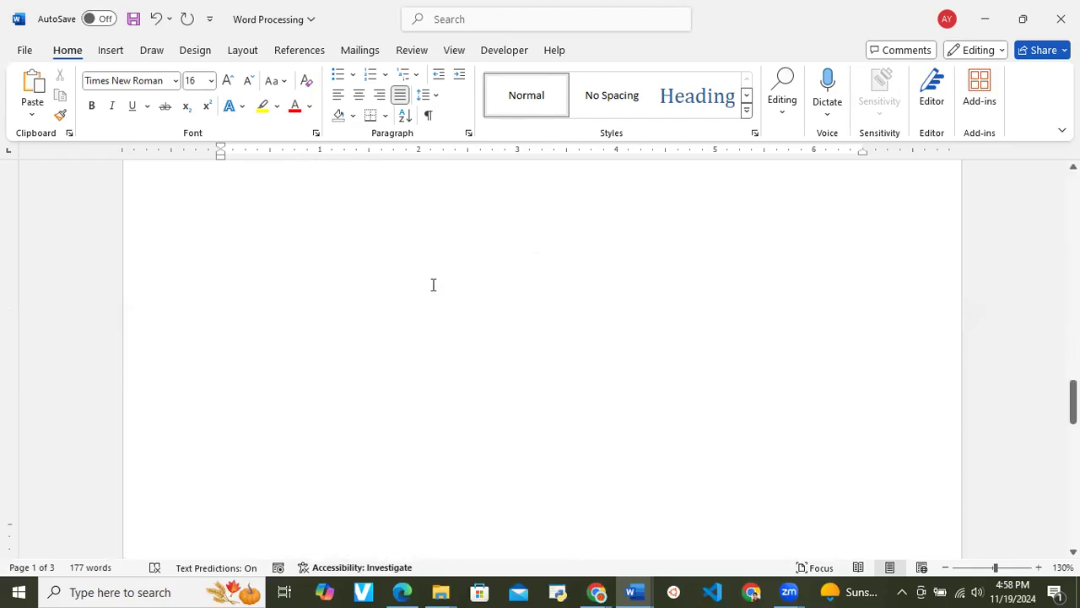
{"action": "scroll", "coordinate": [433, 284], "scroll_direction": "down", "scroll_amount": 2}
{"action": "scroll", "coordinate": [433, 284], "scroll_direction": "up", "scroll_amount": 2}
{"action": "scroll", "coordinate": [540, 376], "scroll_direction": "down", "scroll_amount": 2}
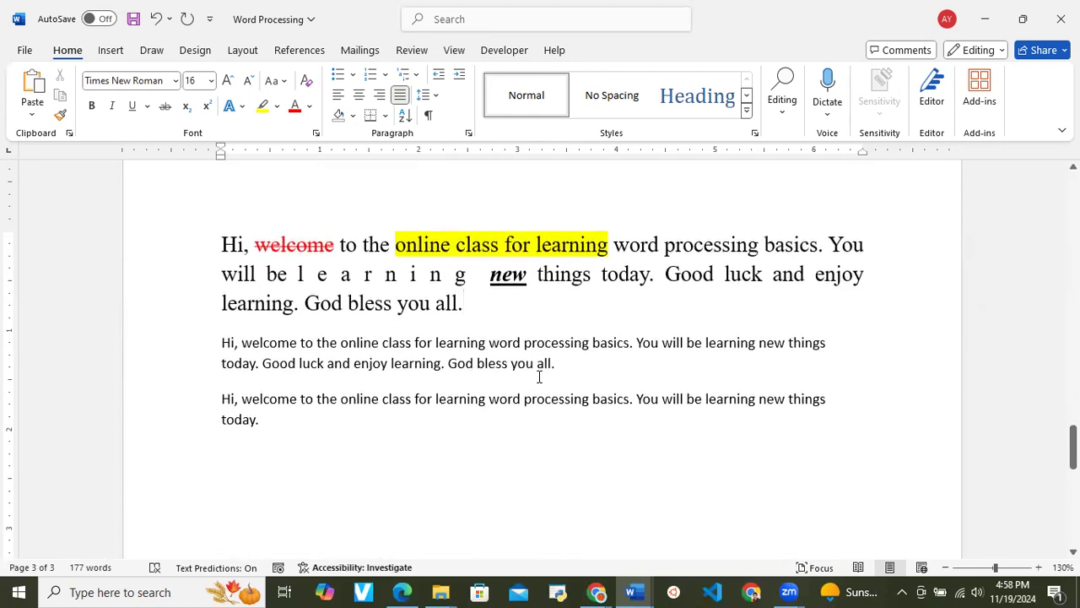
{"action": "left_click", "coordinate": [461, 303]}
{"action": "scroll", "coordinate": [371, 313], "scroll_direction": "up", "scroll_amount": 3}
{"action": "left_click", "coordinate": [270, 384]}
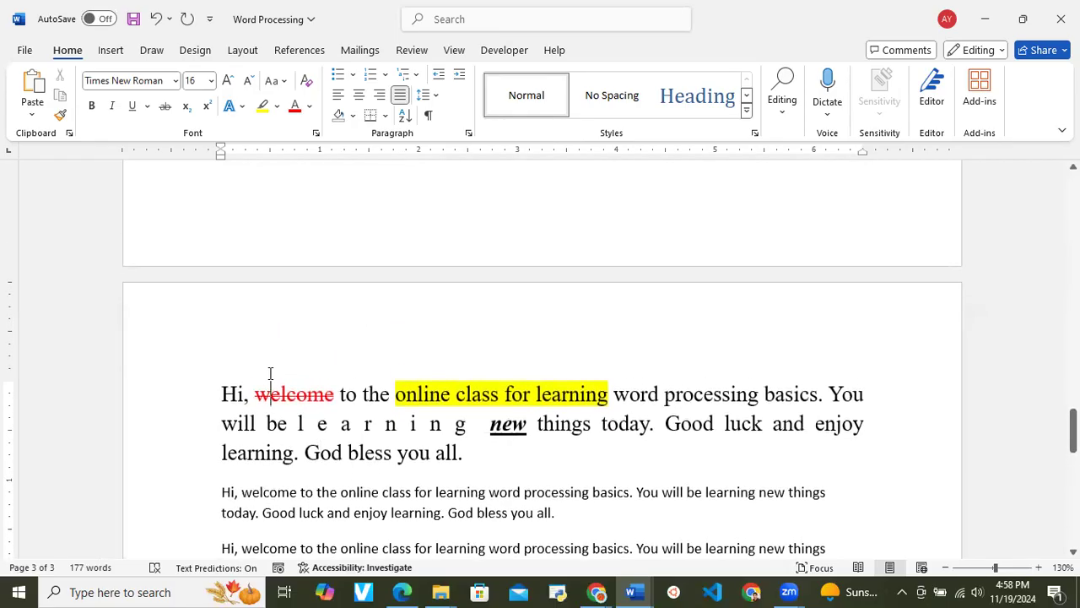
Step: Add a new line reading "Facebook" below the last sample paragraph
{"action": "scroll", "coordinate": [318, 371], "scroll_direction": "down", "scroll_amount": 5}
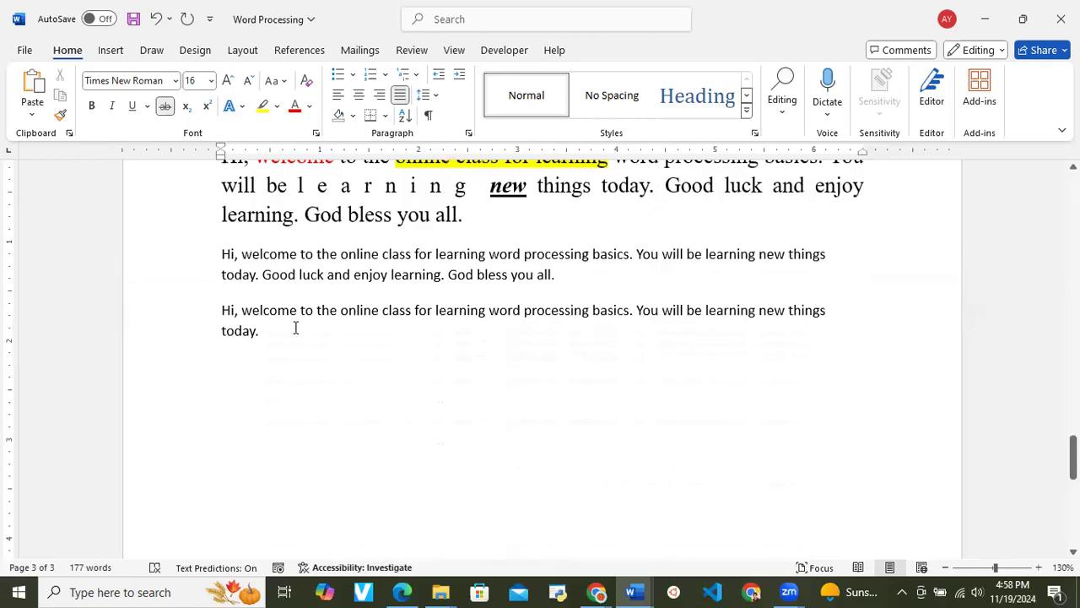
{"action": "left_click", "coordinate": [295, 328]}
{"action": "key", "text": "Return"}
{"action": "type", "text": "Fac"}
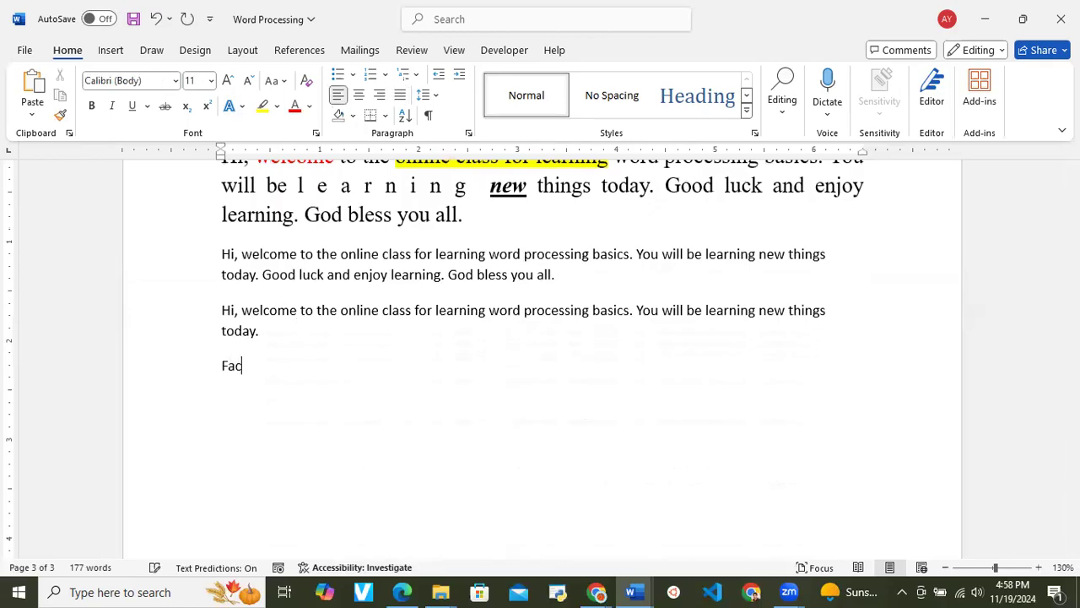
{"action": "type", "text": "ebook"}
{"action": "double_click", "coordinate": [243, 366]}
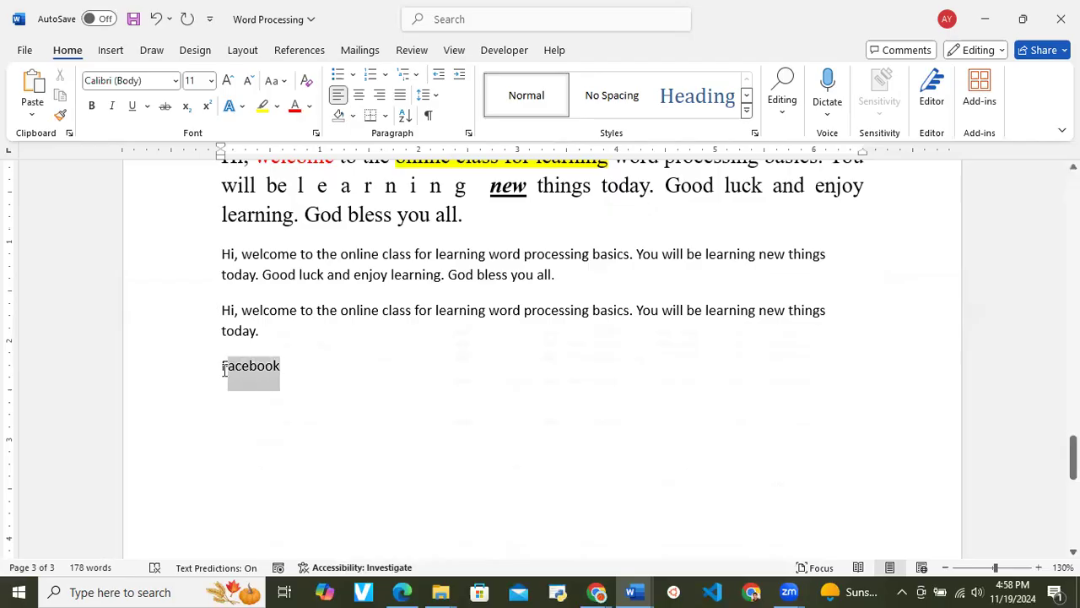
{"action": "right_click", "coordinate": [241, 368]}
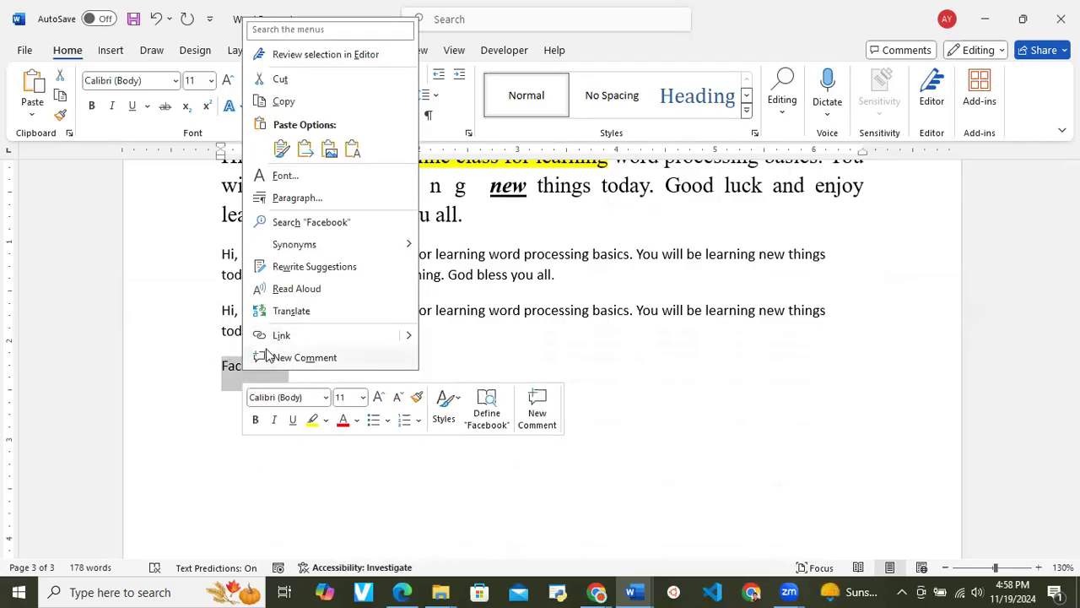
{"action": "left_click", "coordinate": [320, 339]}
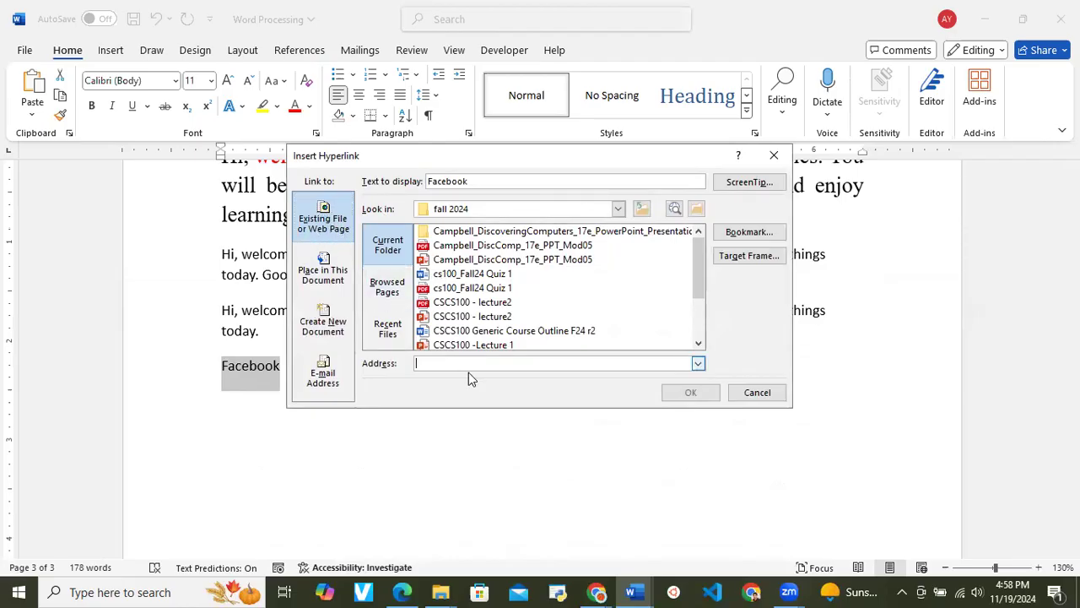
{"action": "type", "text": "www.facebook.com"}
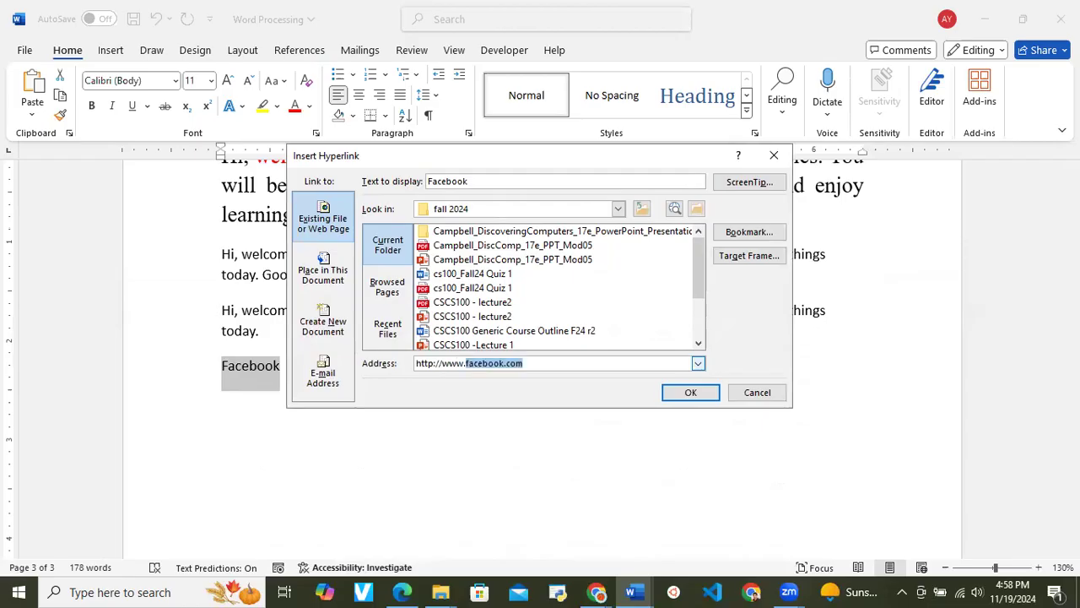
{"action": "left_click", "coordinate": [693, 393]}
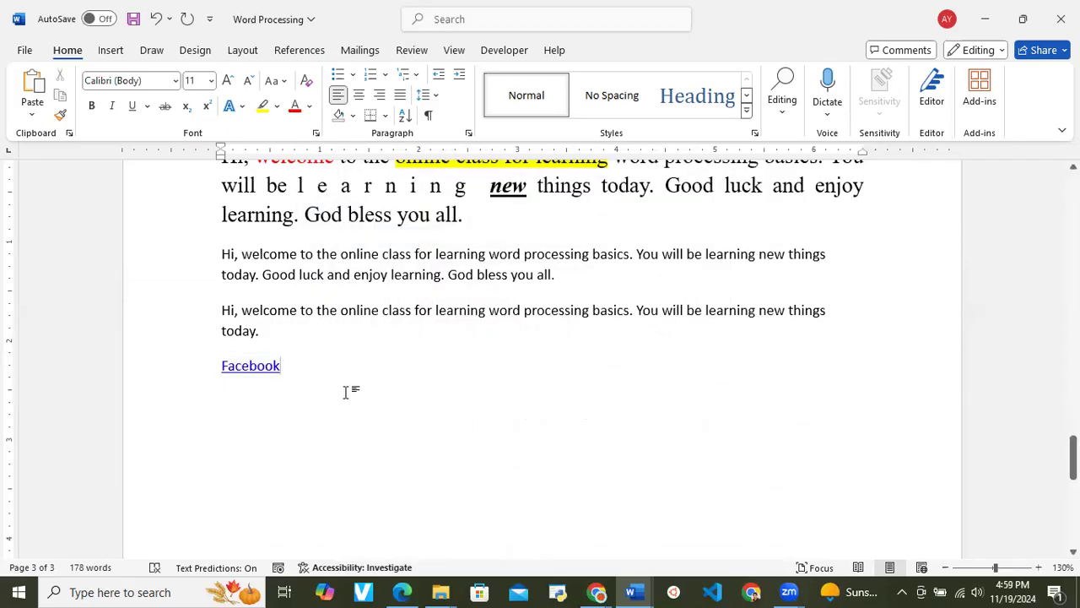
Step: Follow the Facebook hyperlink to its page in the browser and return to the Word document
{"action": "left_click", "coordinate": [241, 369], "text": "ctrl"}
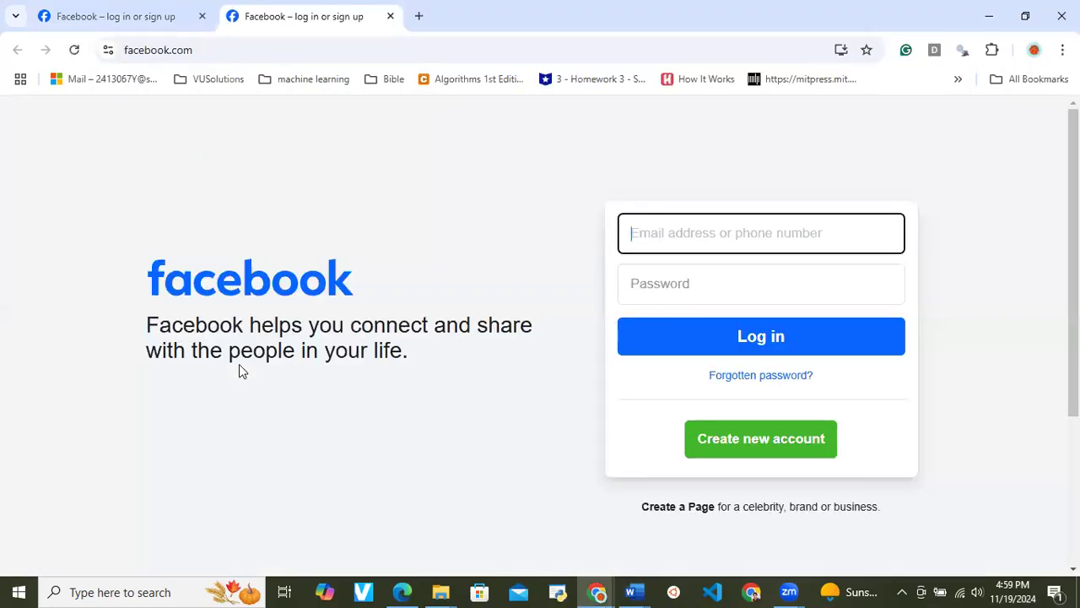
{"action": "key", "text": "alt+Tab"}
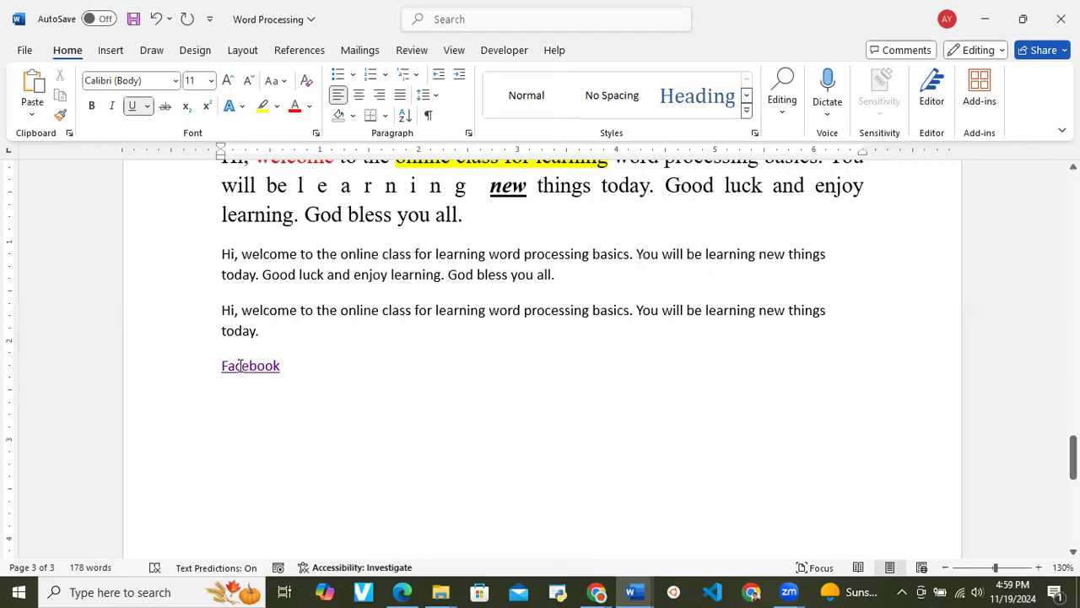
{"action": "scroll", "coordinate": [241, 364], "scroll_direction": "up", "scroll_amount": 5}
{"action": "left_click", "coordinate": [429, 358]}
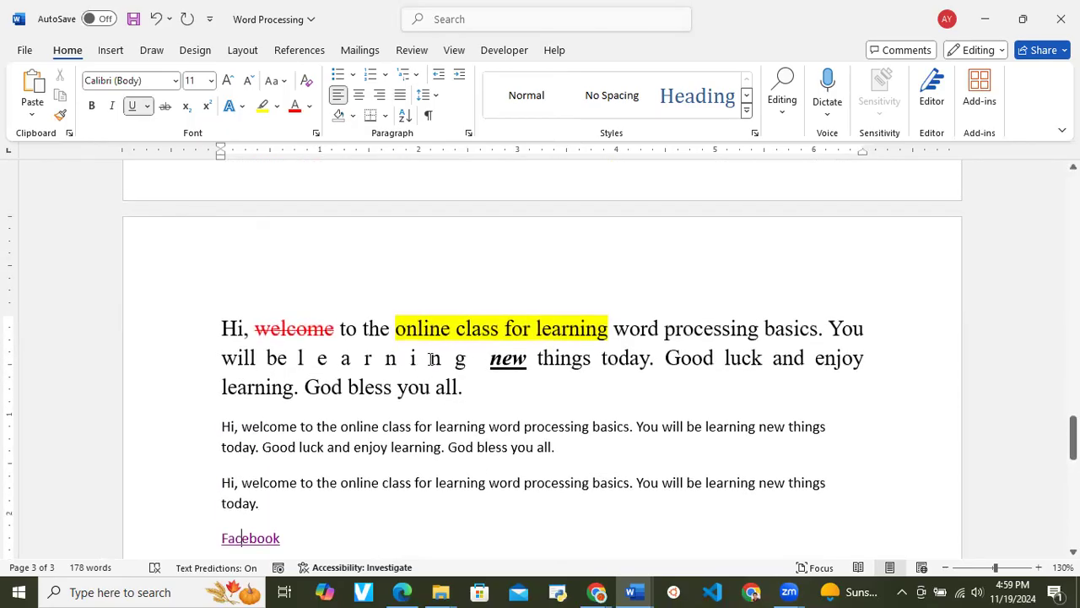
{"action": "triple_click", "coordinate": [584, 360]}
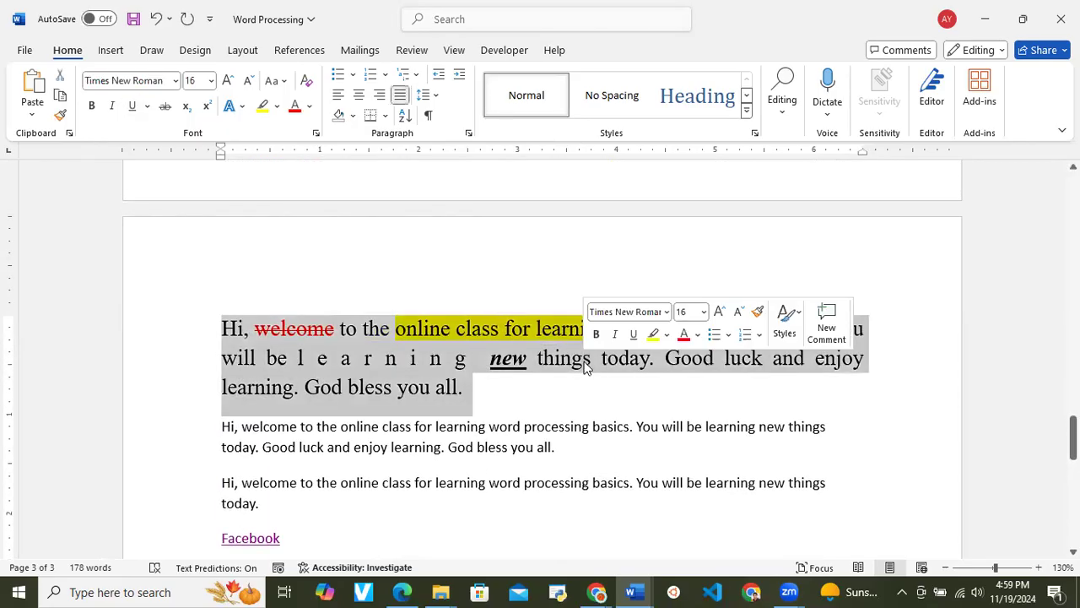
{"action": "left_click", "coordinate": [562, 400]}
{"action": "scroll", "coordinate": [563, 399], "scroll_direction": "down", "scroll_amount": 5}
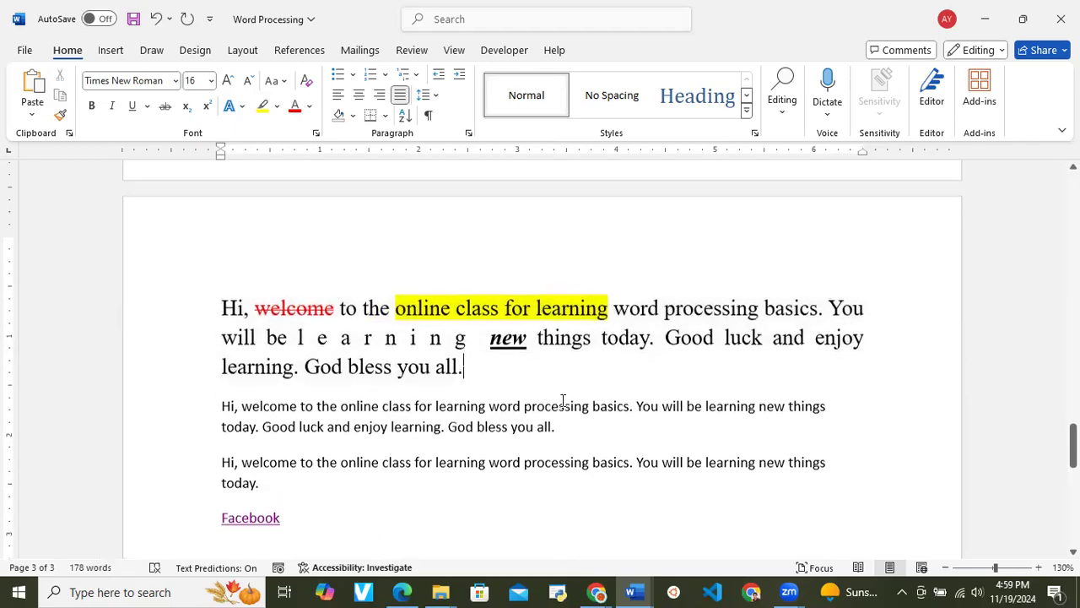
Step: Review the page properties section of the skills outline, from orientation and margins to columns, page size, header and footer
{"action": "scroll", "coordinate": [561, 402], "scroll_direction": "up", "scroll_amount": 8}
{"action": "scroll", "coordinate": [561, 403], "scroll_direction": "up", "scroll_amount": 3}
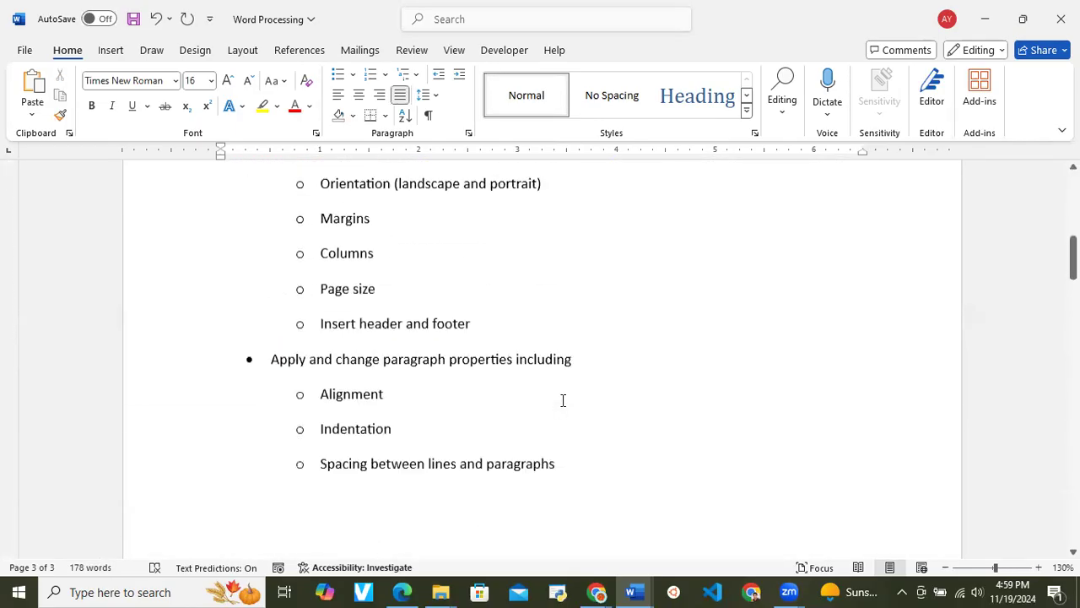
{"action": "scroll", "coordinate": [563, 400], "scroll_direction": "down", "scroll_amount": 4}
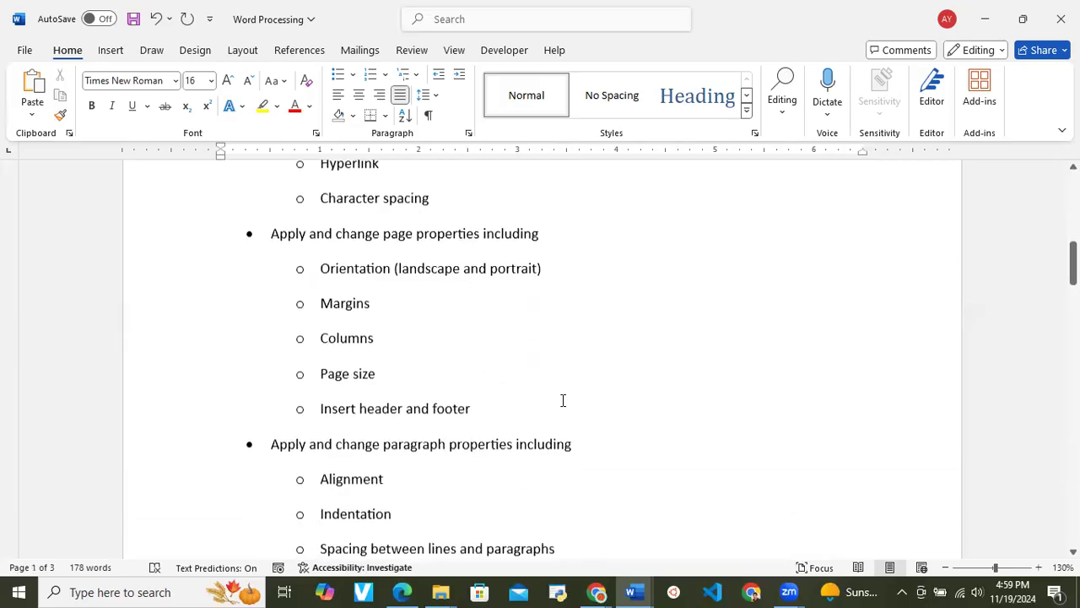
{"action": "scroll", "coordinate": [563, 400], "scroll_direction": "up", "scroll_amount": 2}
{"action": "scroll", "coordinate": [563, 400], "scroll_direction": "down", "scroll_amount": 1}
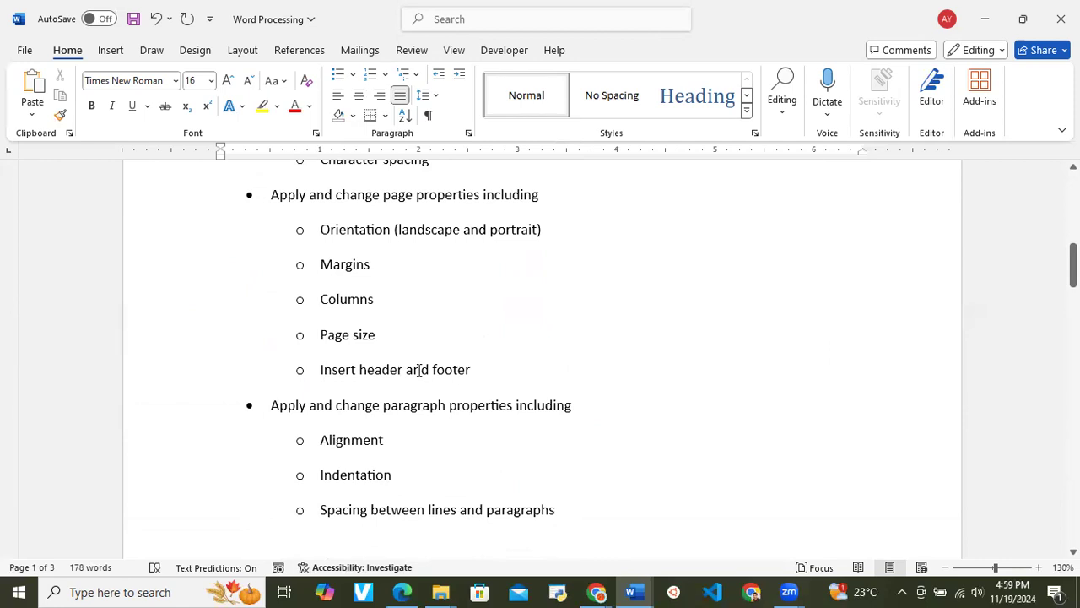
{"action": "left_click_drag", "start_coordinate": [488, 371], "coordinate": [271, 200]}
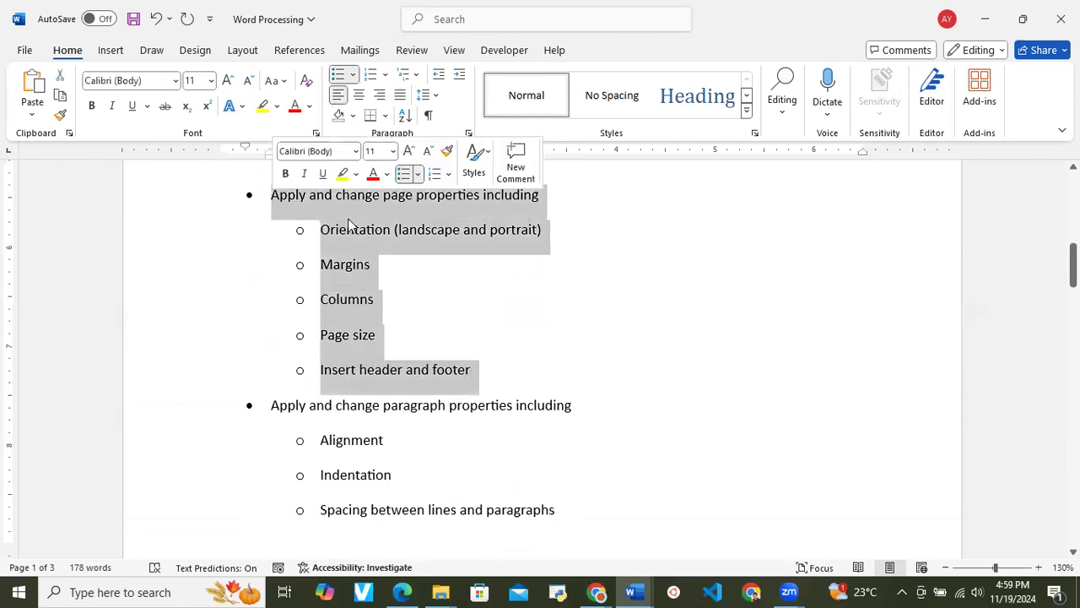
{"action": "left_click", "coordinate": [511, 388]}
{"action": "scroll", "coordinate": [512, 384], "scroll_direction": "up", "scroll_amount": 1}
{"action": "scroll", "coordinate": [512, 384], "scroll_direction": "up", "scroll_amount": 2}
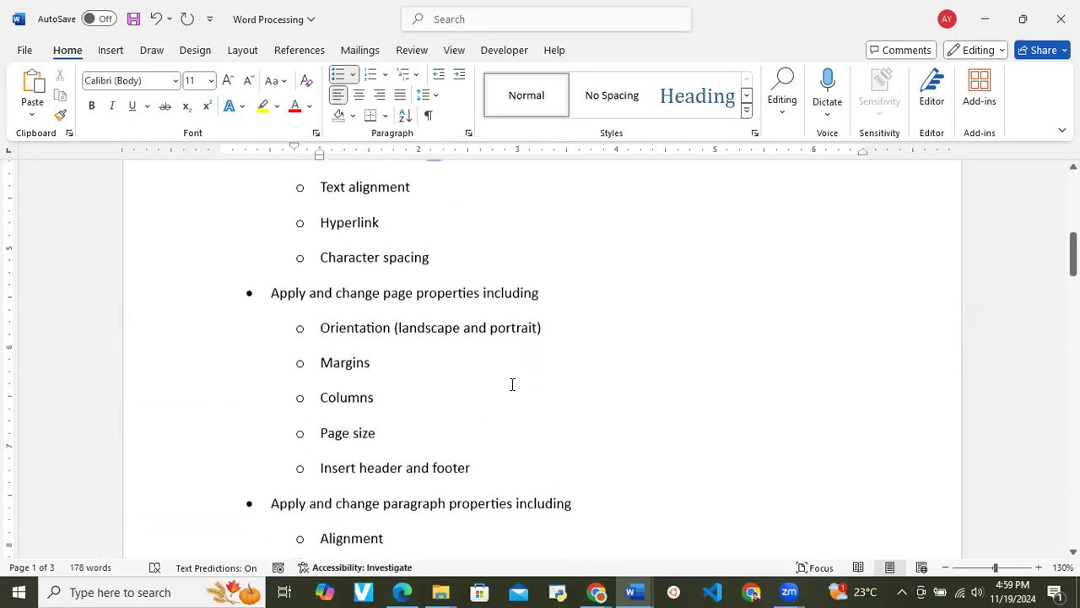
{"action": "scroll", "coordinate": [512, 384], "scroll_direction": "up", "scroll_amount": 1}
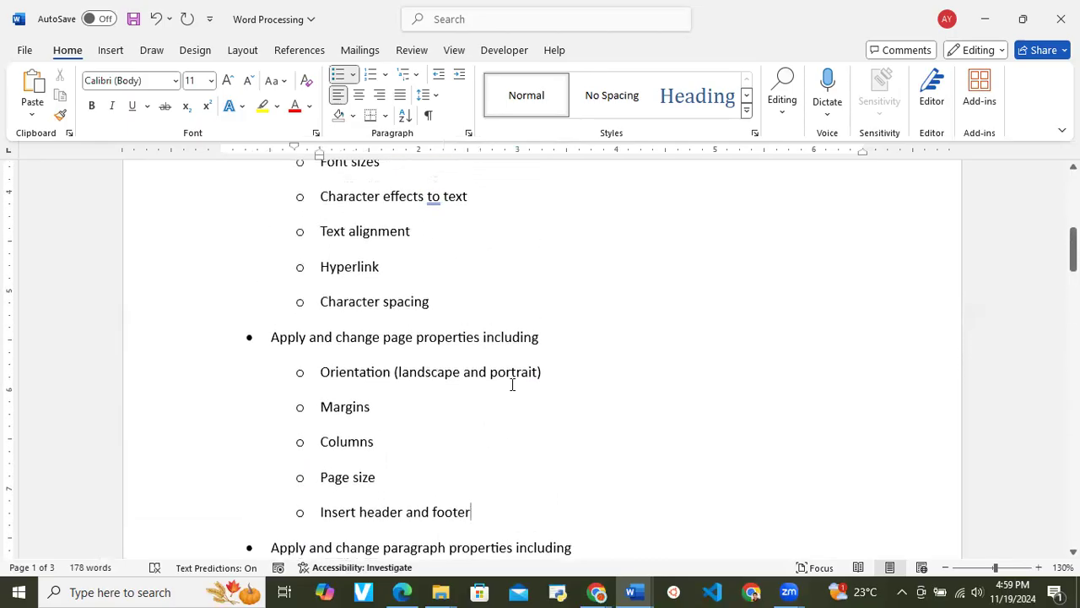
{"action": "left_click_drag", "start_coordinate": [474, 513], "coordinate": [291, 344]}
{"action": "left_click", "coordinate": [555, 471]}
{"action": "scroll", "coordinate": [555, 470], "scroll_direction": "down", "scroll_amount": 5}
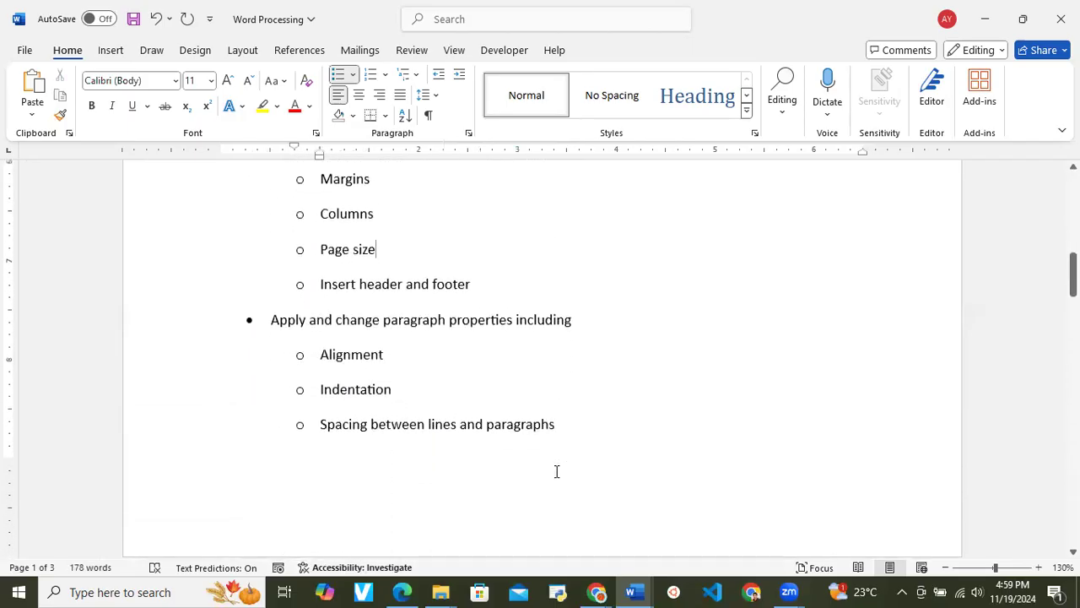
{"action": "key", "text": "alt+Tab"}
{"action": "key", "text": "alt+Tab"}
{"action": "key", "text": "Tab"}
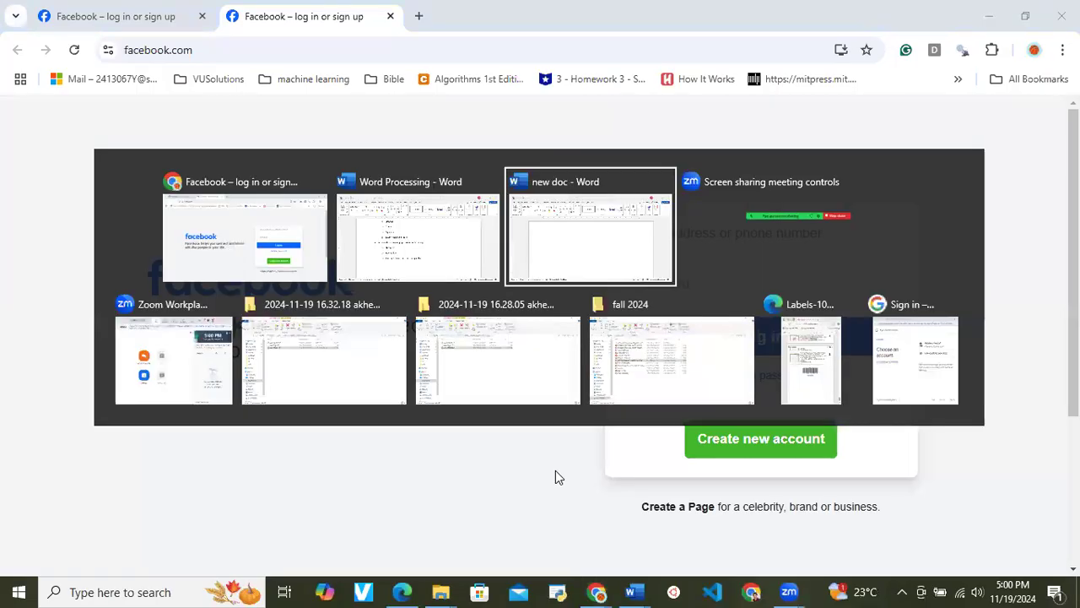
{"action": "key", "text": "alt+Tab"}
{"action": "key", "text": "Tab"}
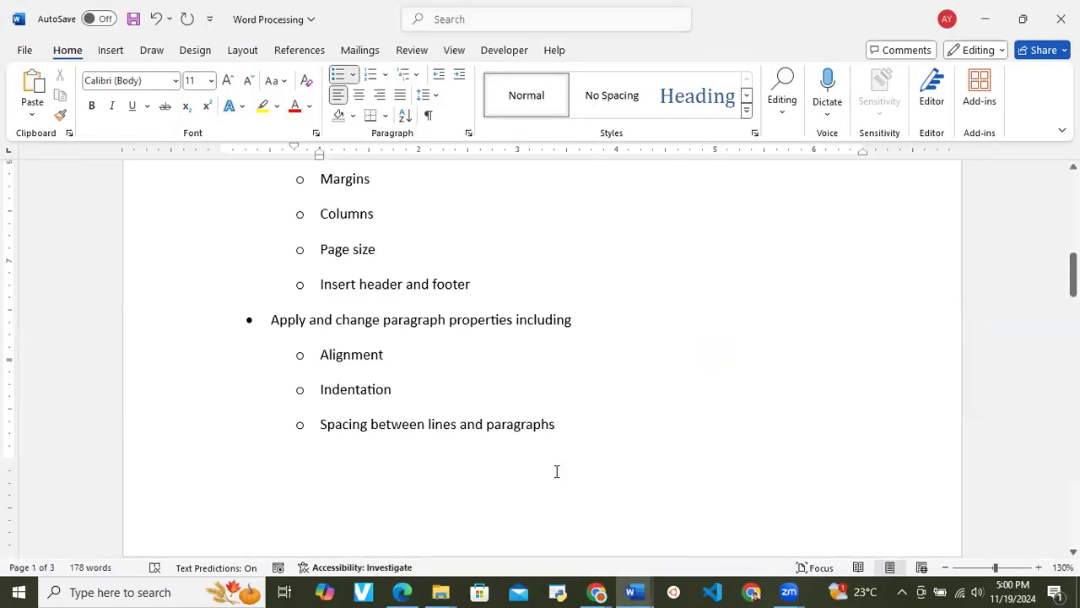
Step: Examine the orientation item in the page properties list, including its landscape and portrait options
{"action": "scroll", "coordinate": [564, 370], "scroll_direction": "up", "scroll_amount": 2}
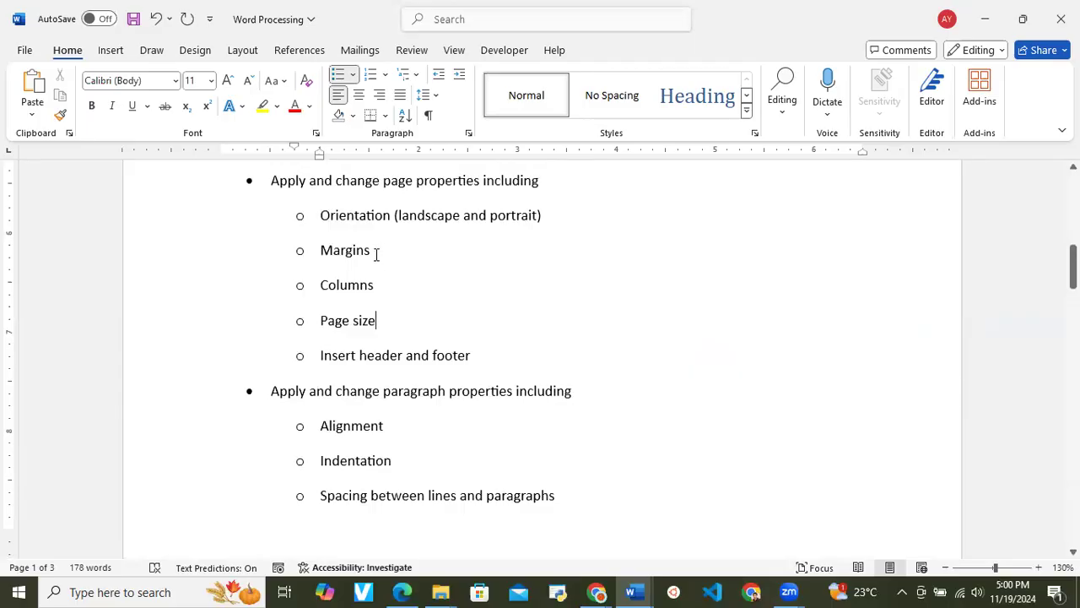
{"action": "scroll", "coordinate": [377, 255], "scroll_direction": "up", "scroll_amount": 1}
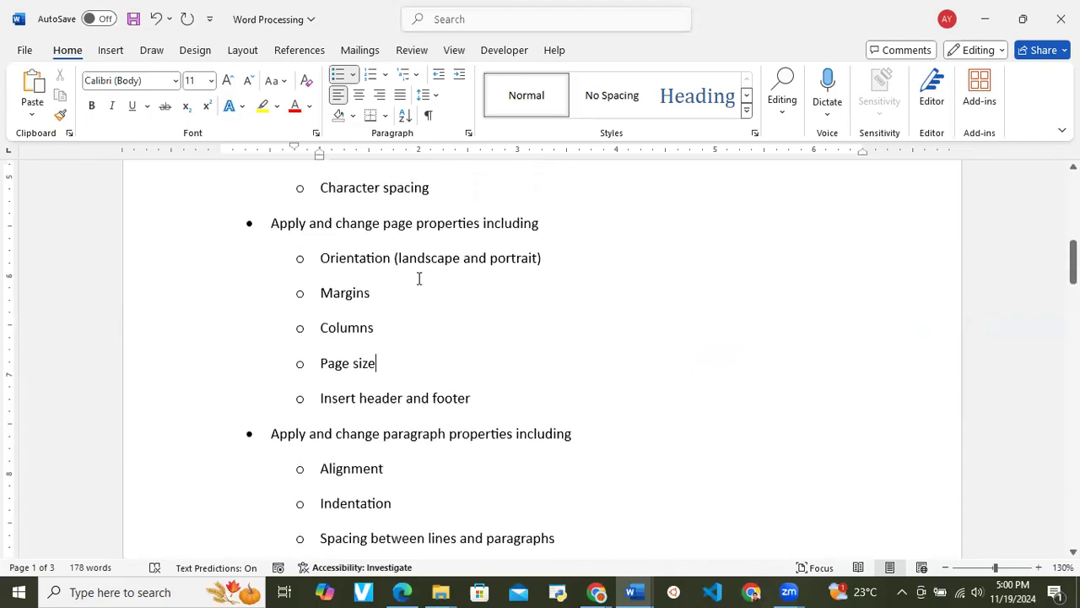
{"action": "double_click", "coordinate": [379, 257]}
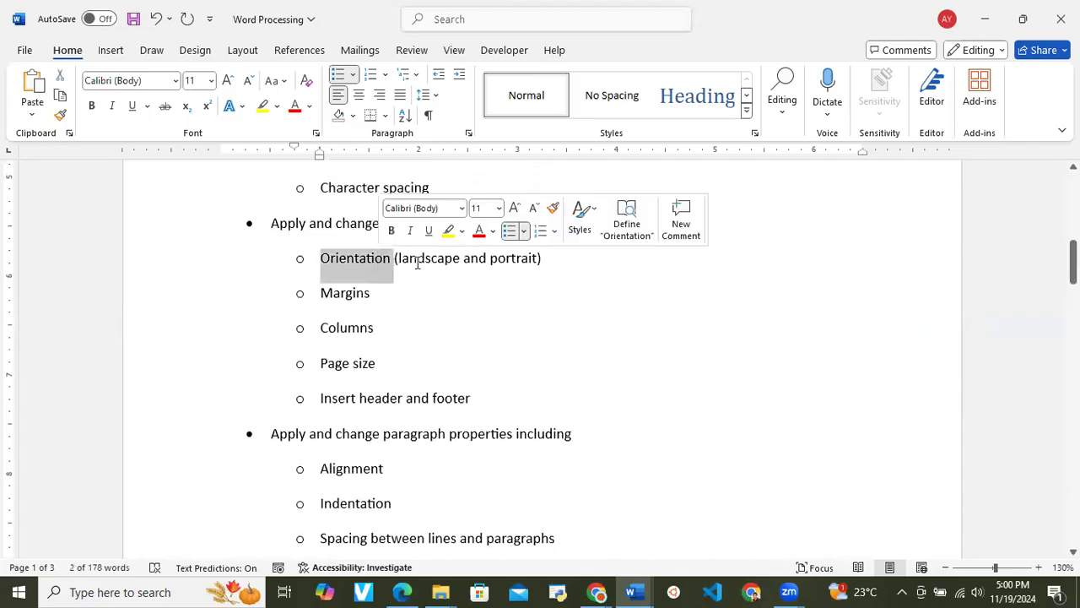
{"action": "double_click", "coordinate": [416, 261]}
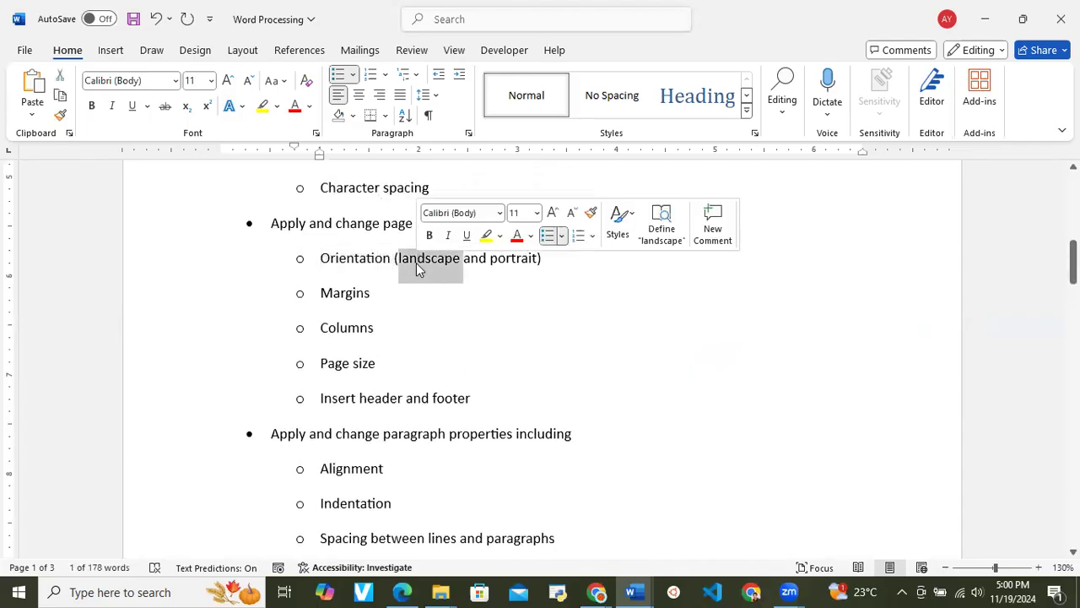
{"action": "double_click", "coordinate": [512, 264]}
{"action": "left_click", "coordinate": [227, 294]}
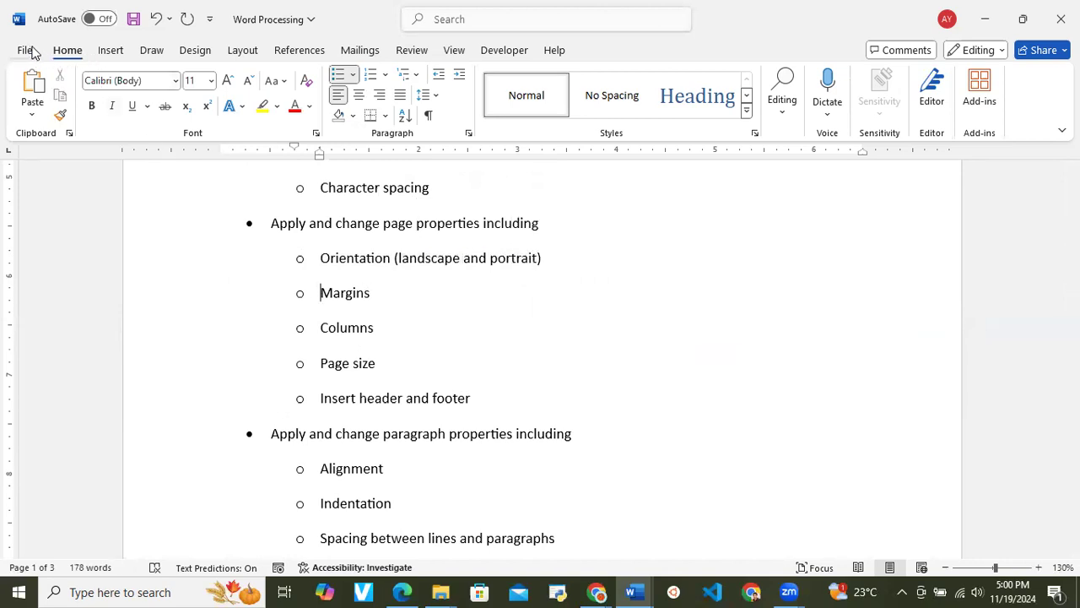
Step: Open the Page Setup dialog and look through its margin, paper and layout settings
{"action": "left_click", "coordinate": [244, 52]}
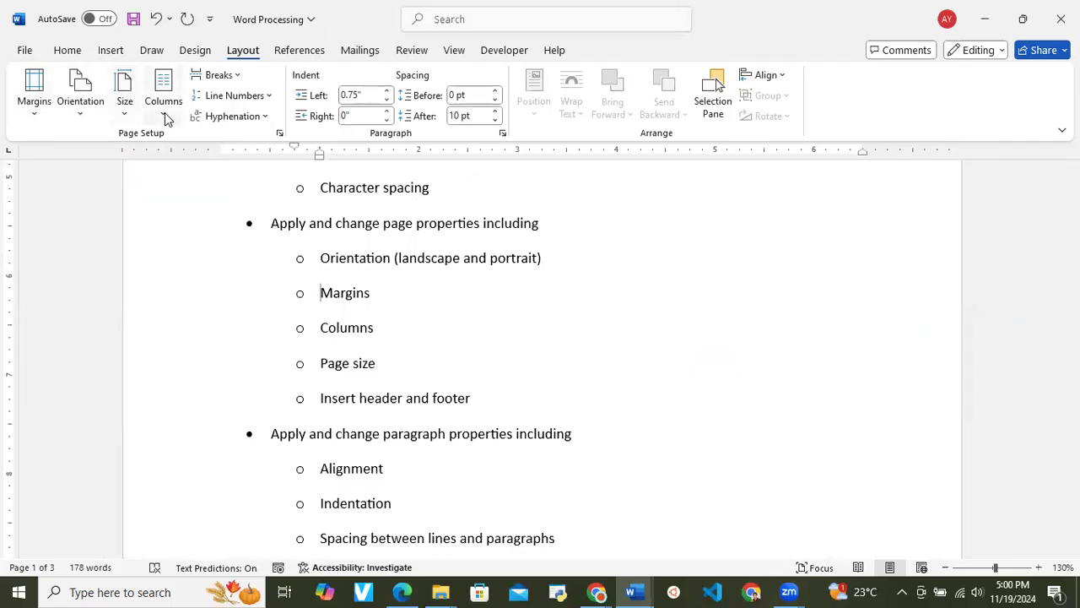
{"action": "left_click", "coordinate": [279, 137]}
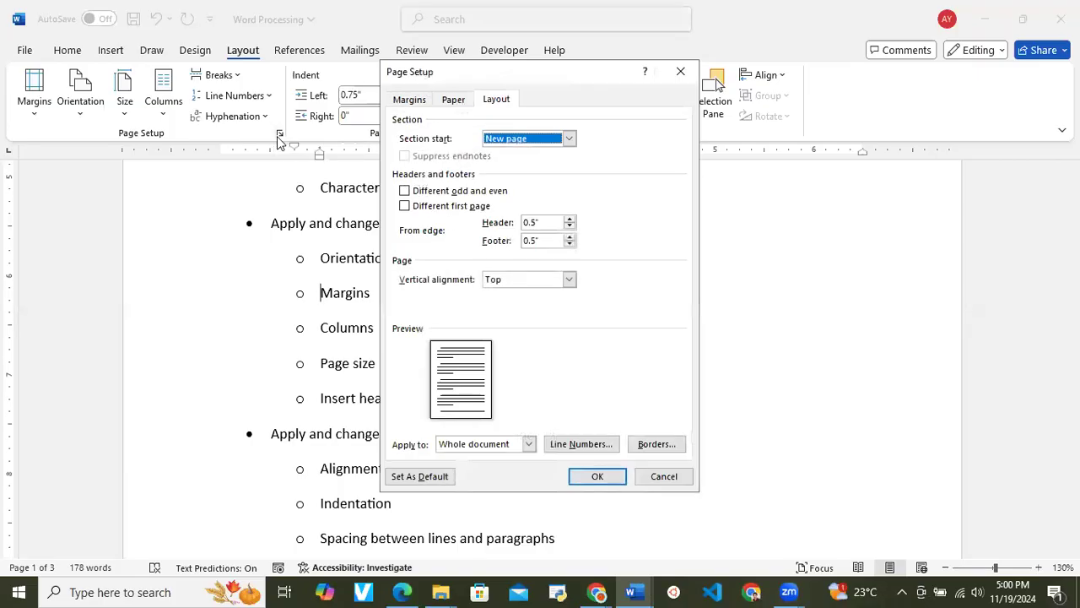
{"action": "left_click", "coordinate": [411, 101]}
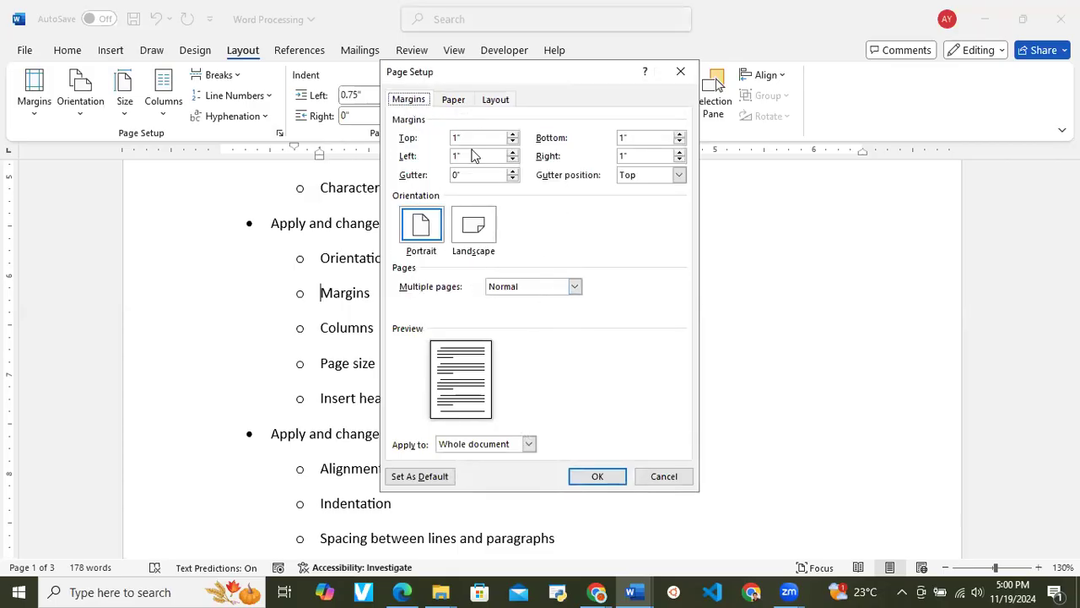
{"action": "left_click", "coordinate": [456, 100]}
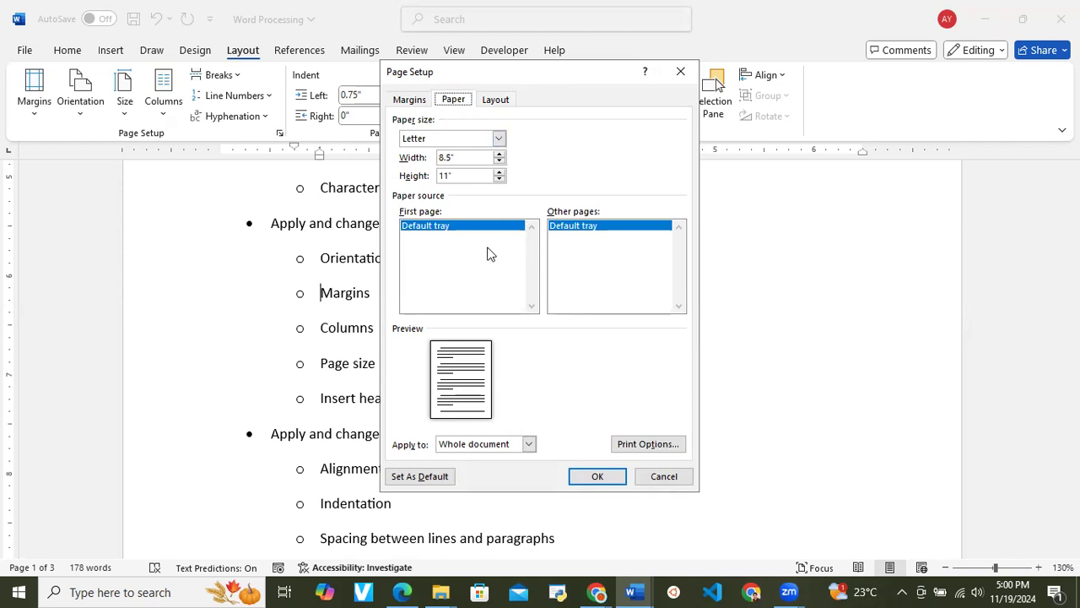
{"action": "left_click", "coordinate": [495, 99]}
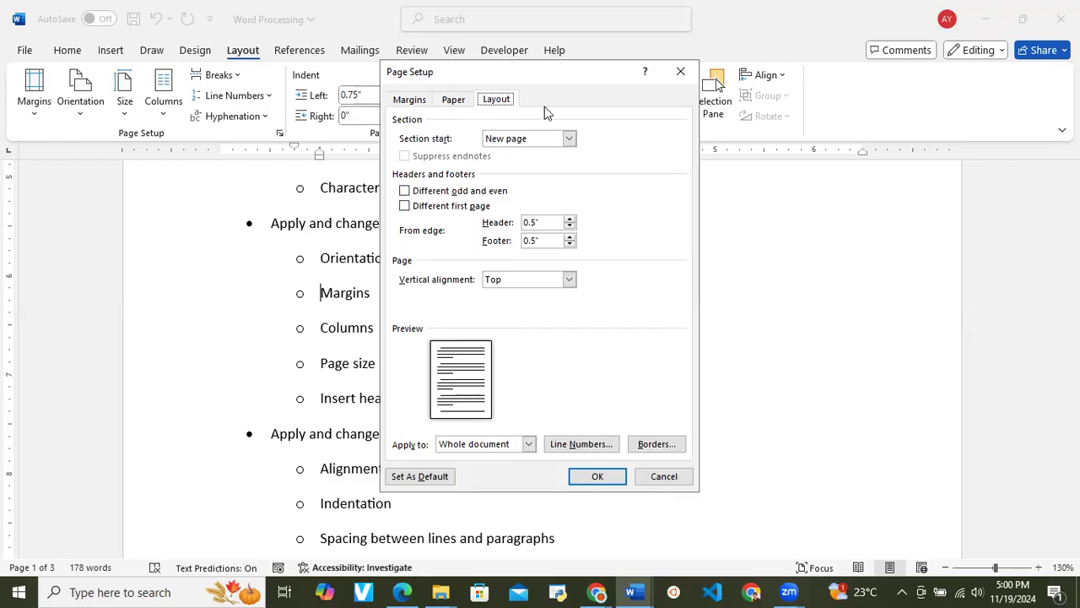
{"action": "left_click", "coordinate": [448, 101]}
{"action": "left_click", "coordinate": [409, 100]}
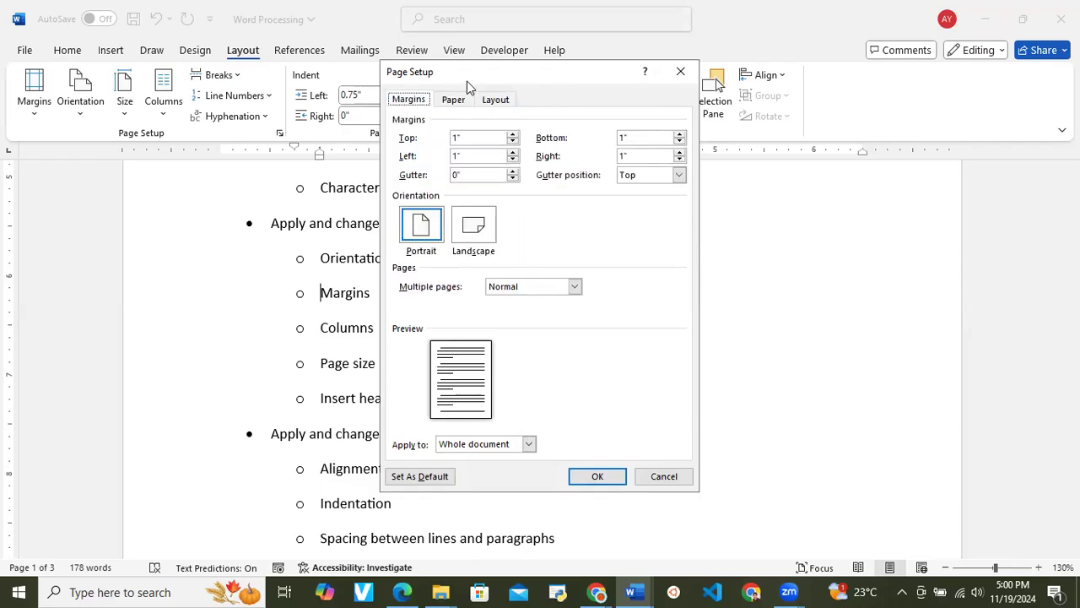
{"action": "left_click_drag", "start_coordinate": [467, 81], "coordinate": [583, 76]}
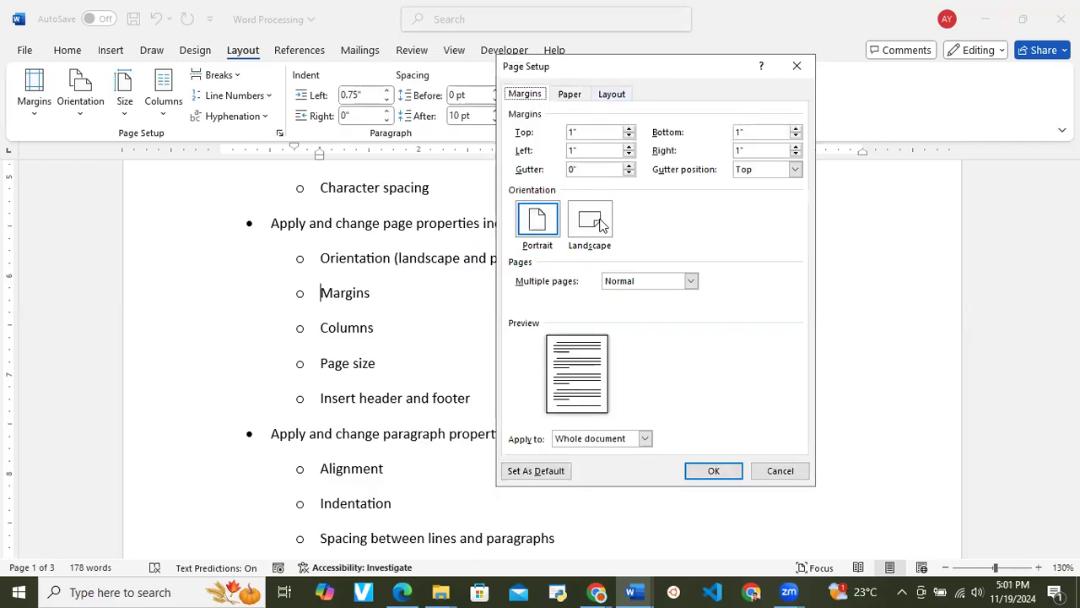
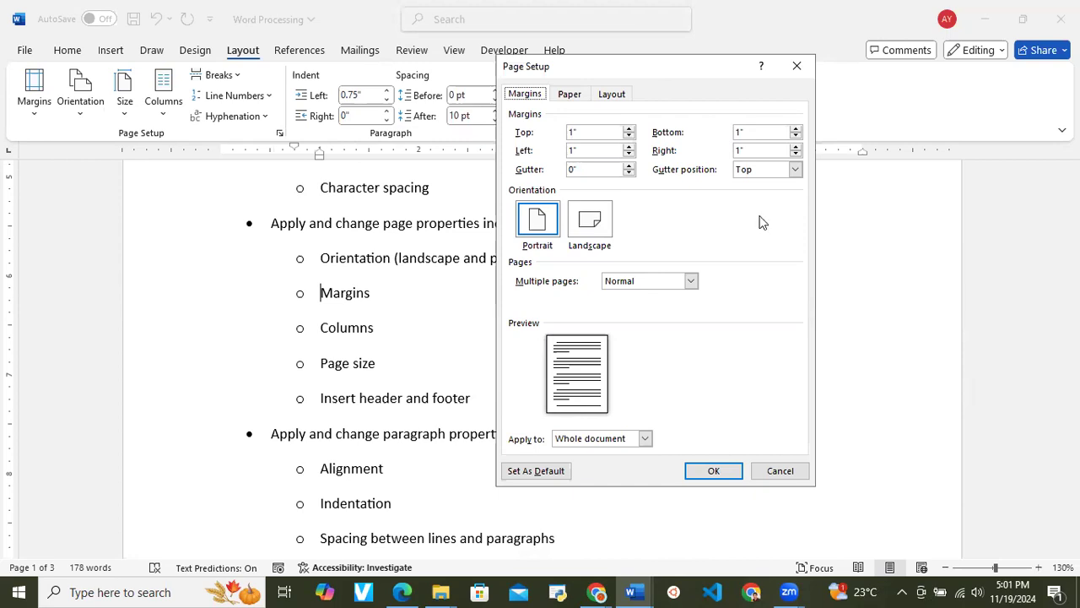
Step: Change the page orientation of the whole document to landscape
{"action": "left_click", "coordinate": [594, 222]}
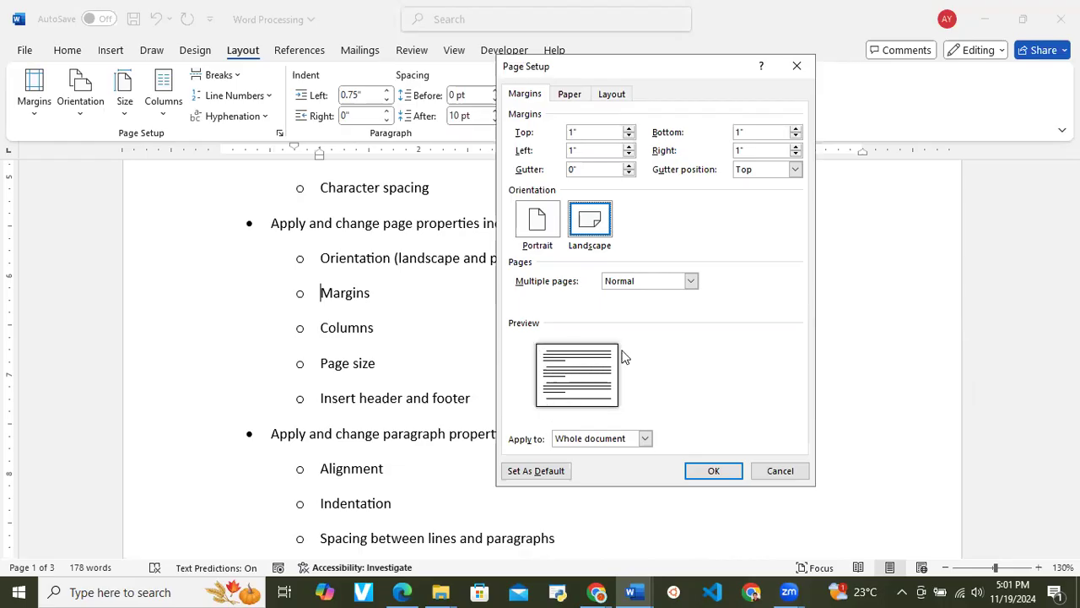
{"action": "left_click", "coordinate": [544, 229]}
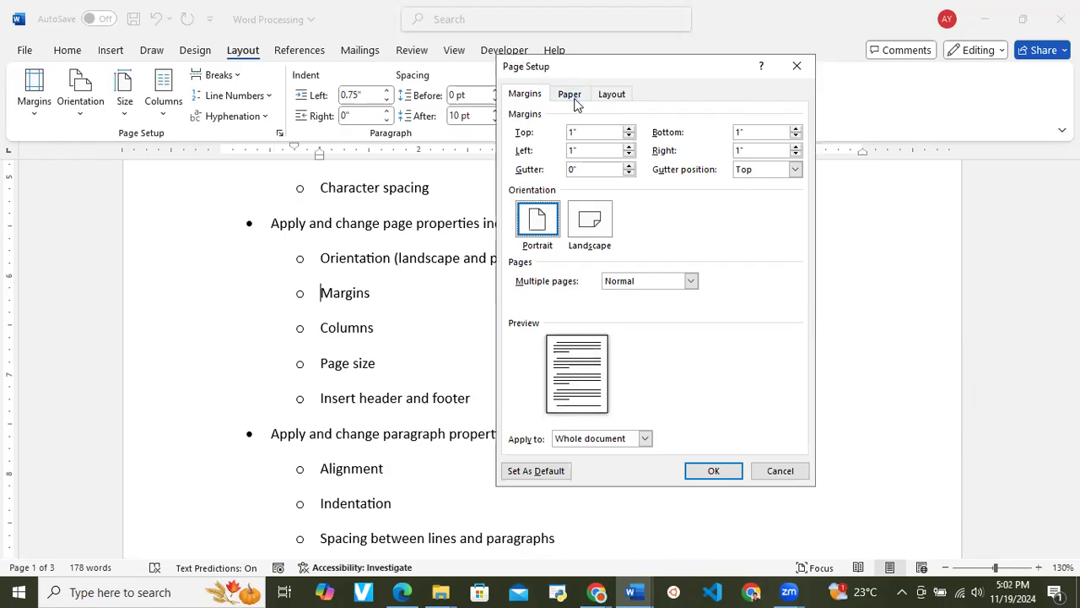
{"action": "left_click", "coordinate": [584, 218]}
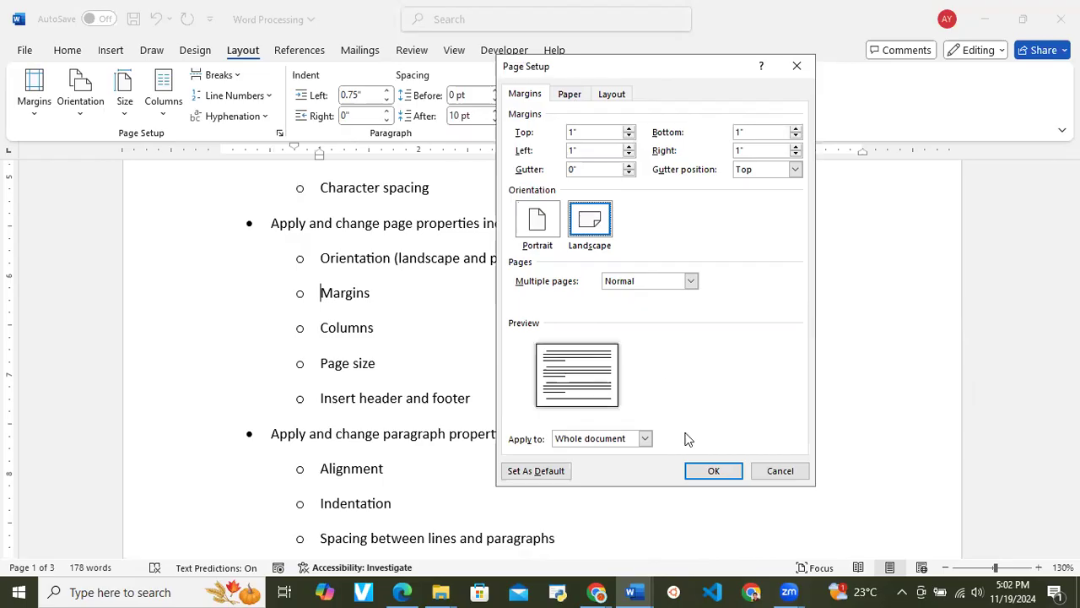
{"action": "left_click", "coordinate": [708, 470]}
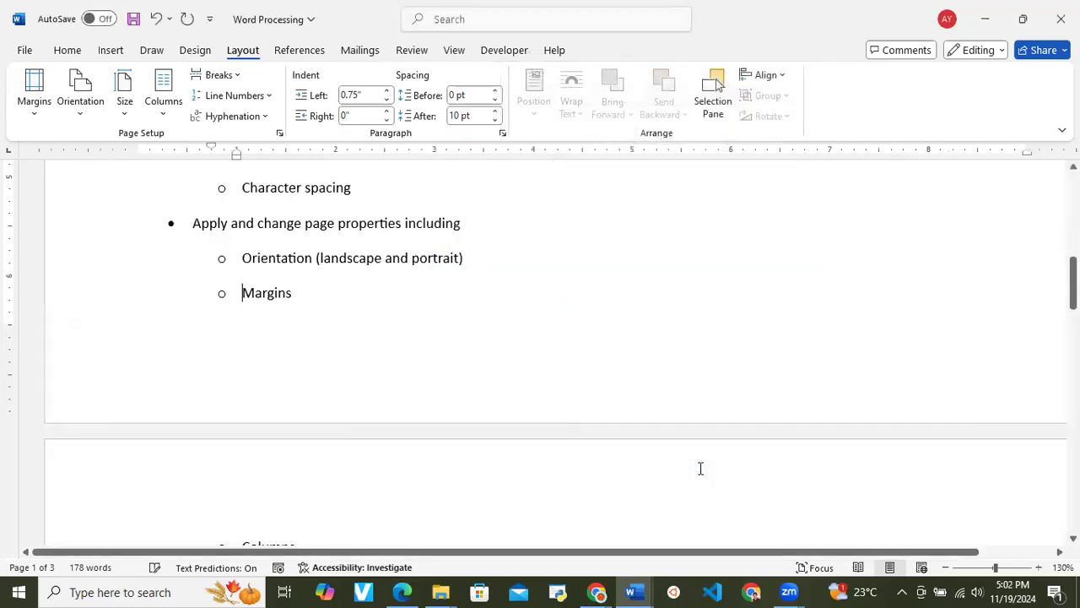
Step: Check the landscape pages and switch the document's orientation back to portrait
{"action": "scroll", "coordinate": [646, 421], "scroll_direction": "up", "scroll_amount": 5}
{"action": "scroll", "coordinate": [646, 422], "scroll_direction": "down", "scroll_amount": 3}
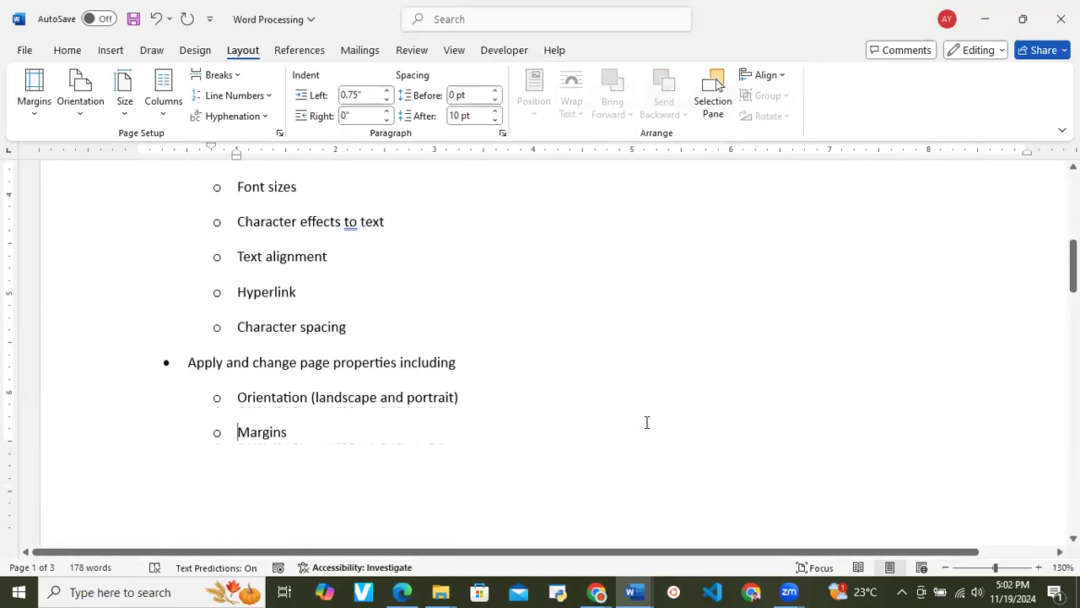
{"action": "left_click", "coordinate": [99, 116]}
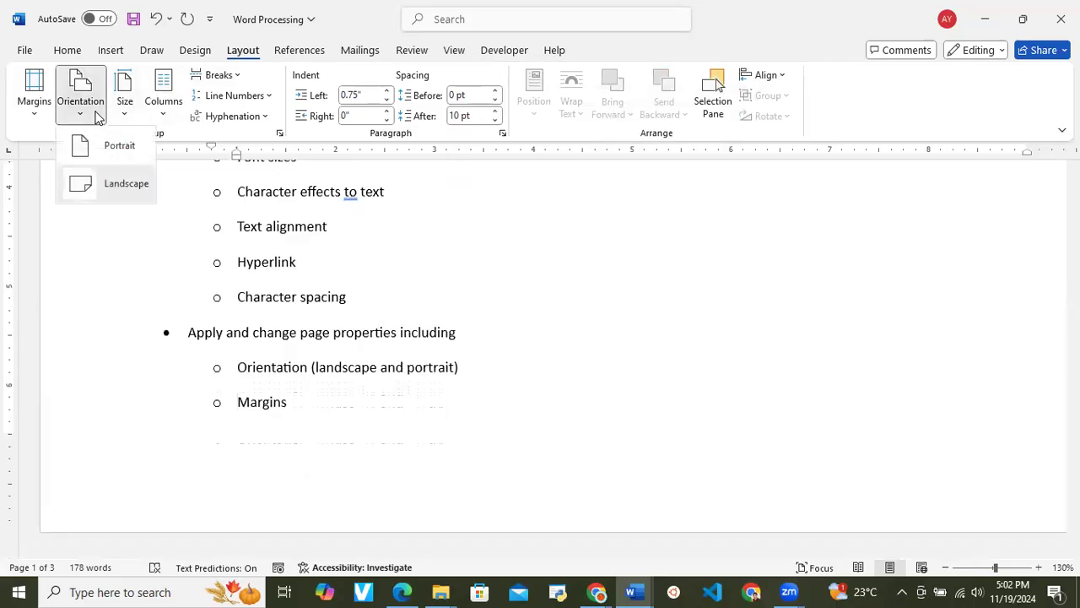
{"action": "left_click", "coordinate": [109, 146]}
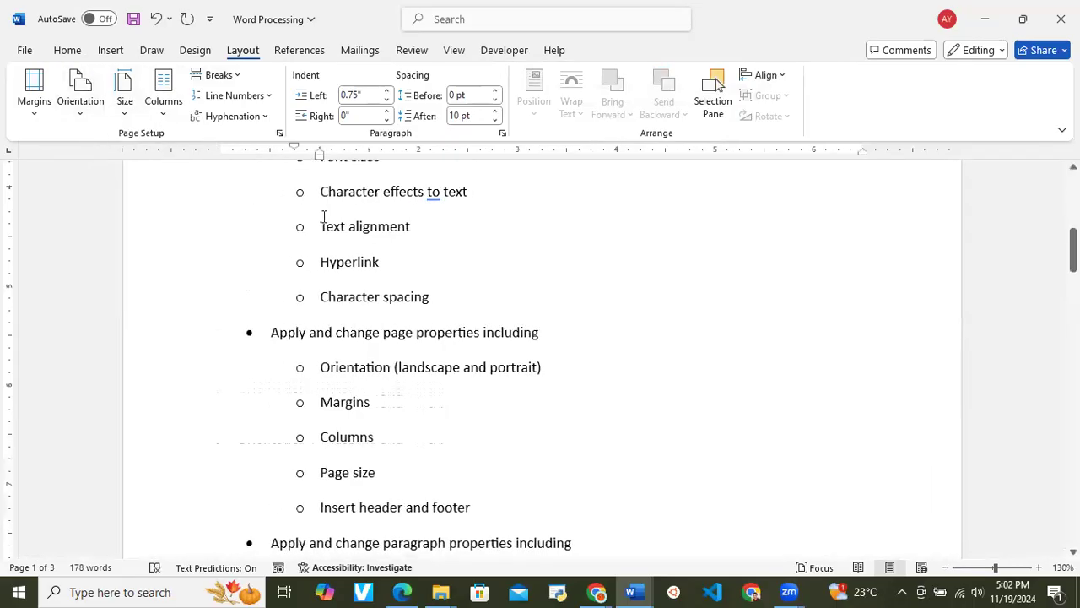
Step: Examine the paper size choices and the width and height settings in Page Setup, and return to the margin settings
{"action": "left_click", "coordinate": [279, 133]}
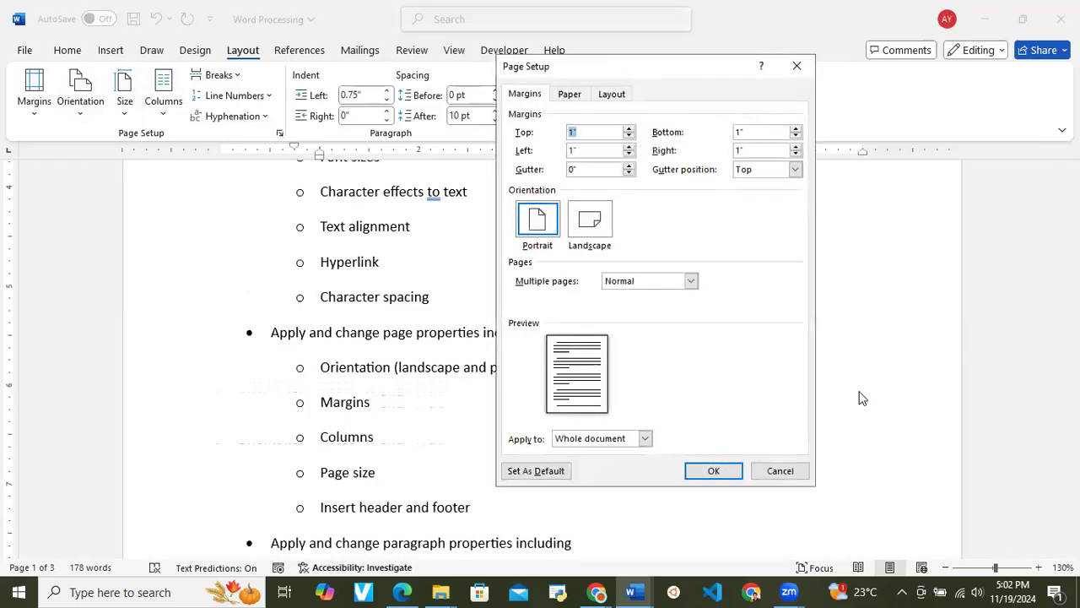
{"action": "left_click", "coordinate": [570, 96]}
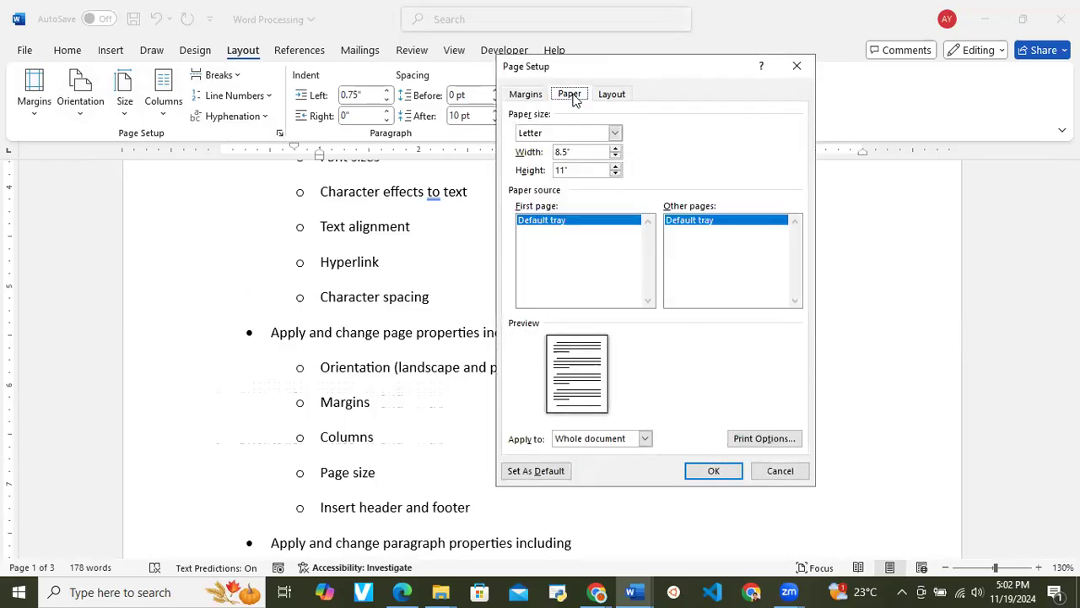
{"action": "left_click", "coordinate": [615, 134]}
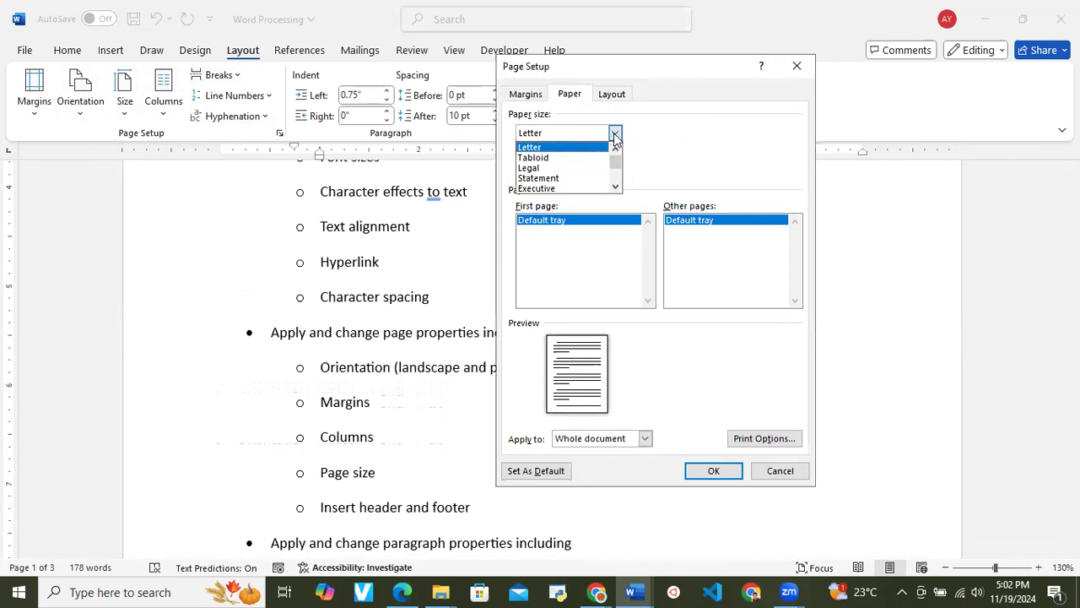
{"action": "left_click", "coordinate": [615, 136]}
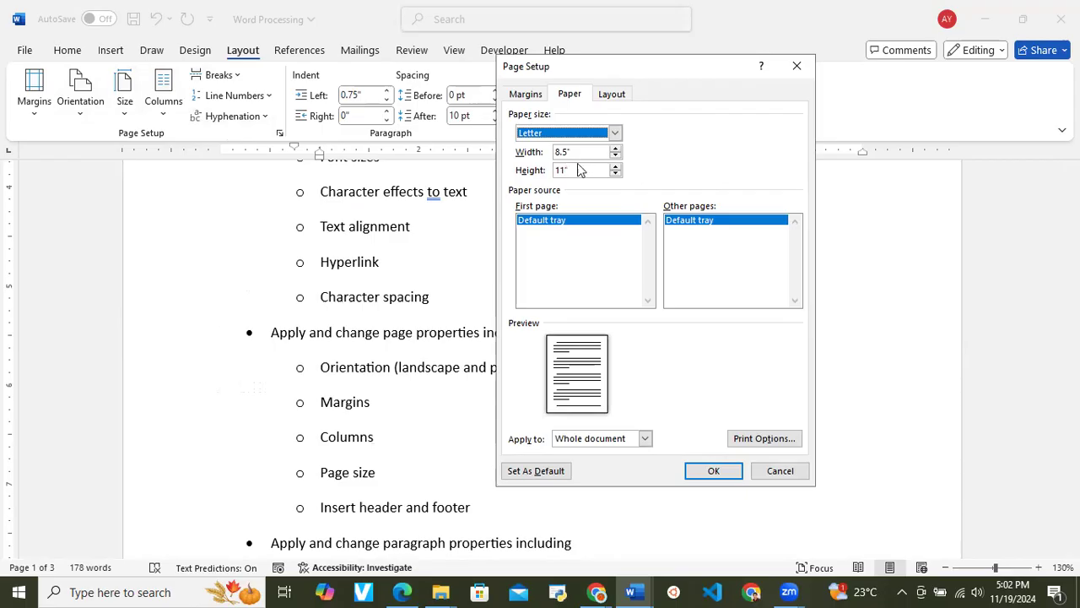
{"action": "left_click", "coordinate": [582, 154]}
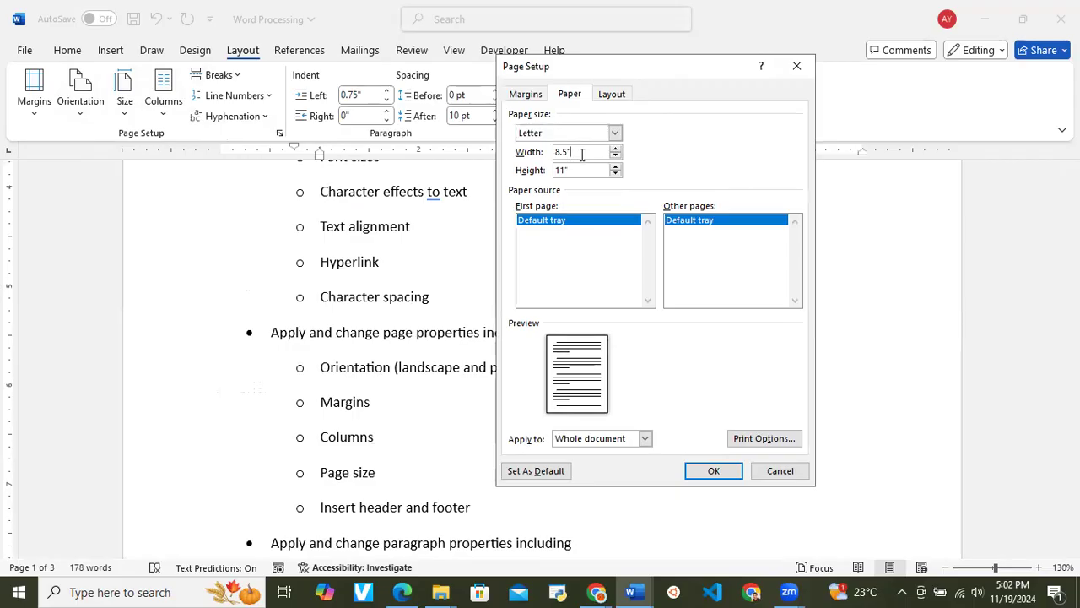
{"action": "left_click", "coordinate": [574, 172]}
{"action": "left_click", "coordinate": [530, 96]}
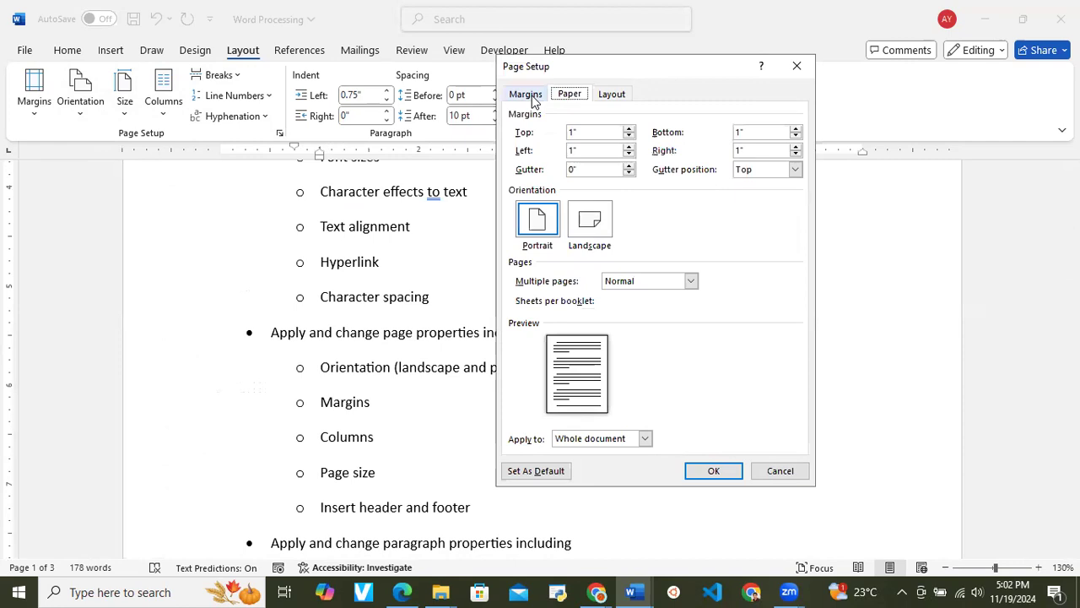
Step: Compare the paper width and height for landscape and portrait orientation in Page Setup, ending with portrait selected
{"action": "left_click", "coordinate": [586, 220]}
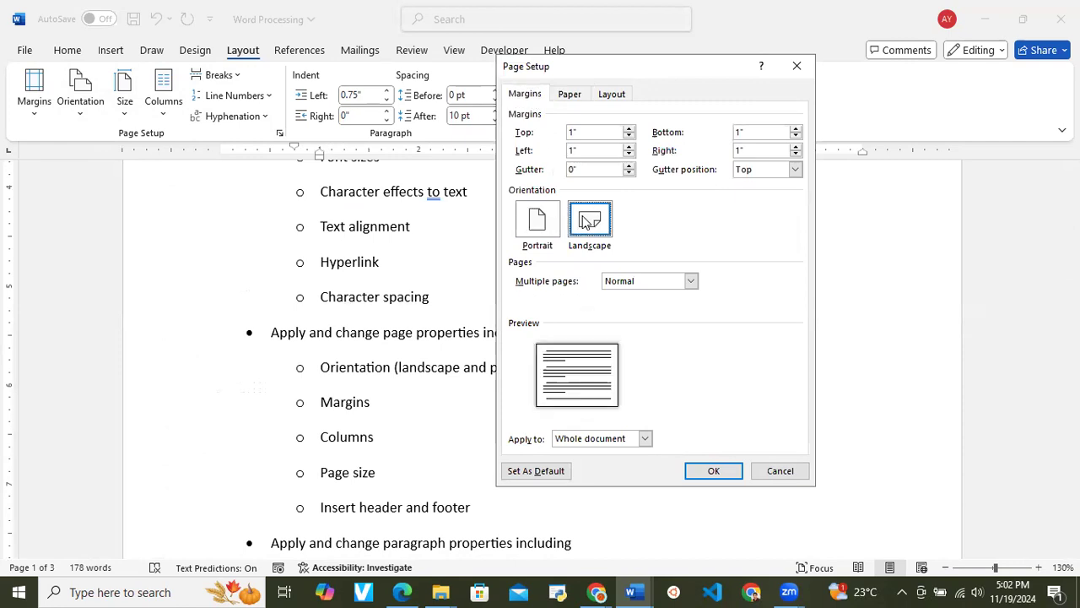
{"action": "left_click", "coordinate": [572, 95]}
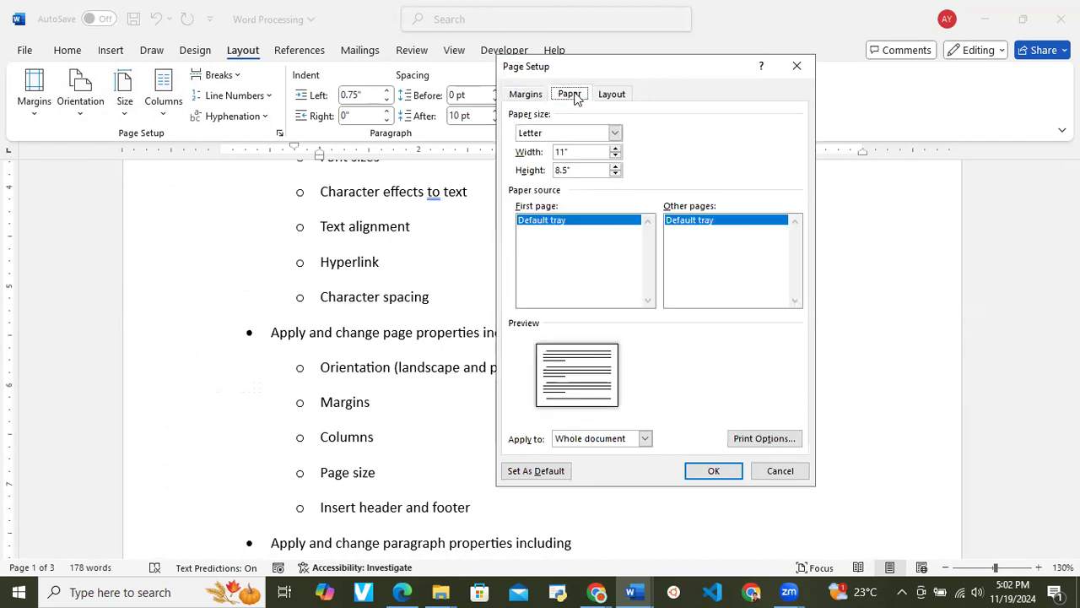
{"action": "left_click", "coordinate": [582, 156]}
{"action": "left_click", "coordinate": [582, 158]}
{"action": "left_click", "coordinate": [525, 94]}
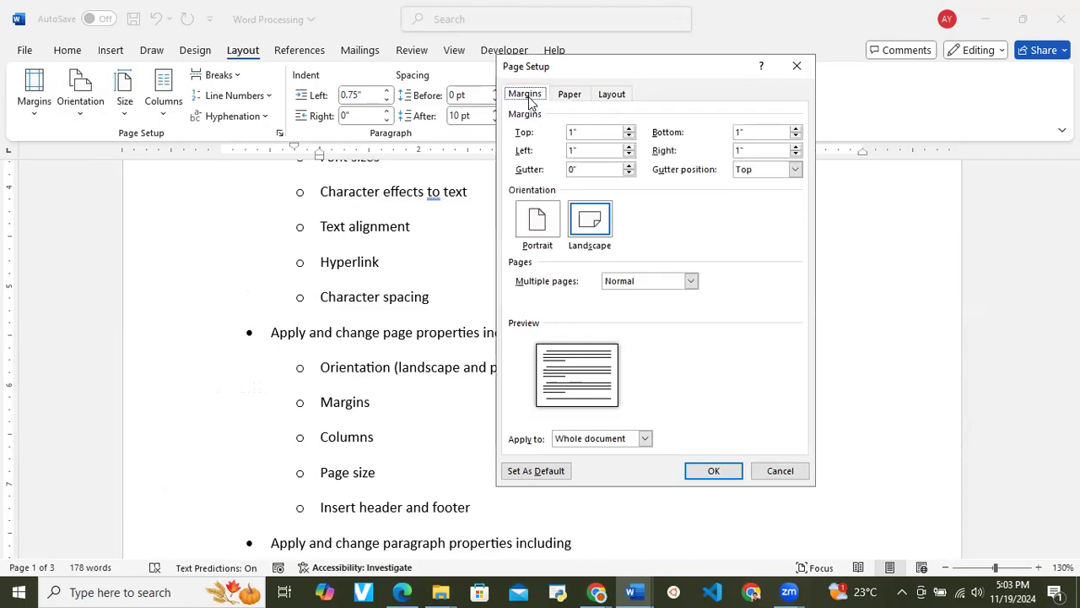
{"action": "left_click", "coordinate": [537, 217]}
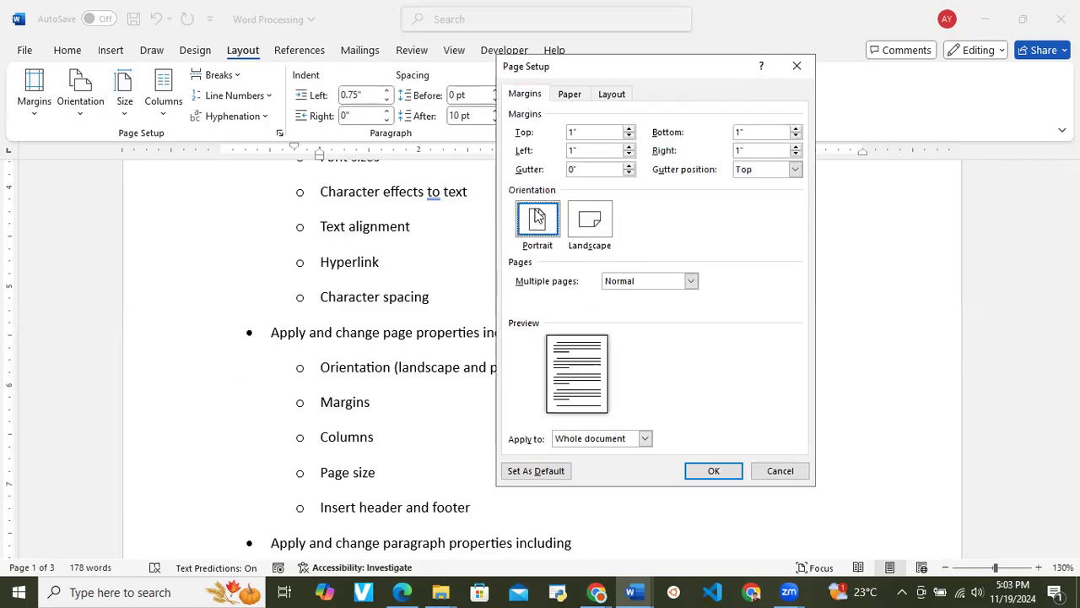
{"action": "left_click", "coordinate": [572, 95]}
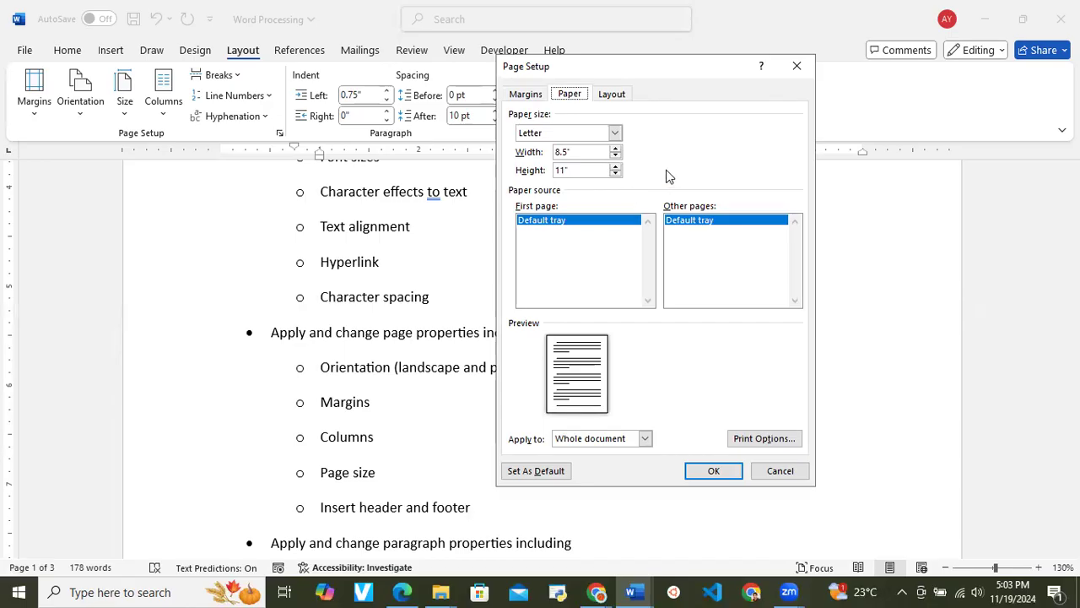
Step: Review the margin and paper settings in Page Setup, look at the top and left margin fields, and close the dialog
{"action": "left_click", "coordinate": [524, 96]}
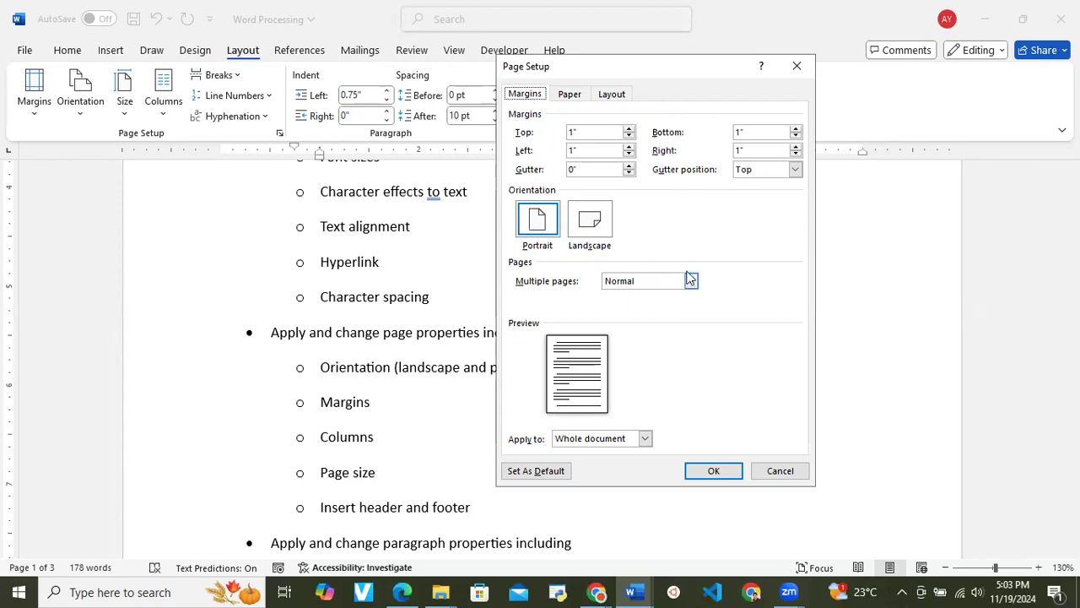
{"action": "left_click", "coordinate": [569, 98]}
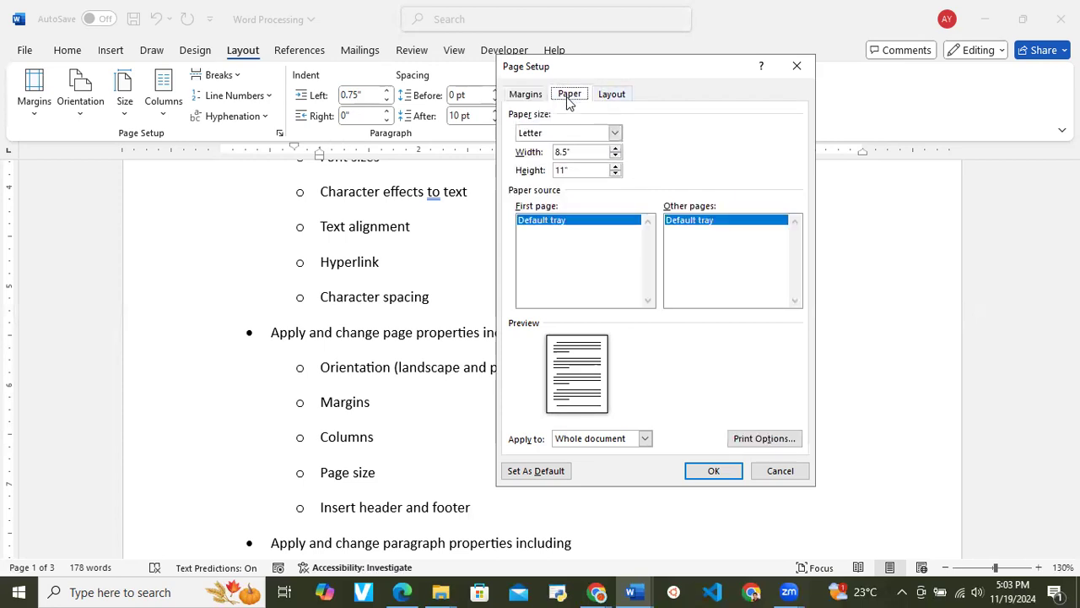
{"action": "left_click", "coordinate": [524, 95]}
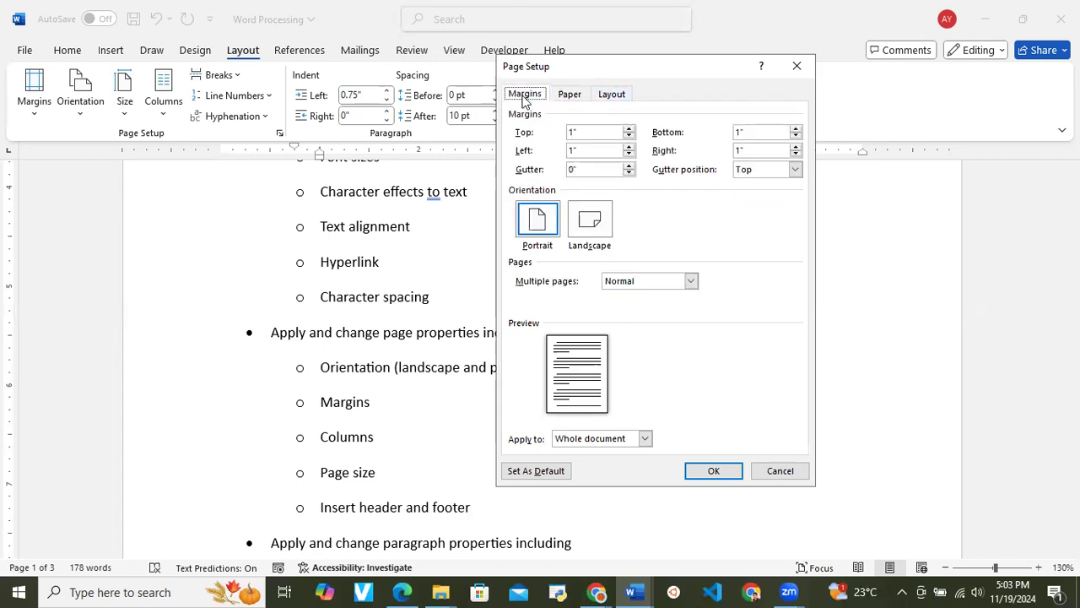
{"action": "left_click", "coordinate": [577, 132]}
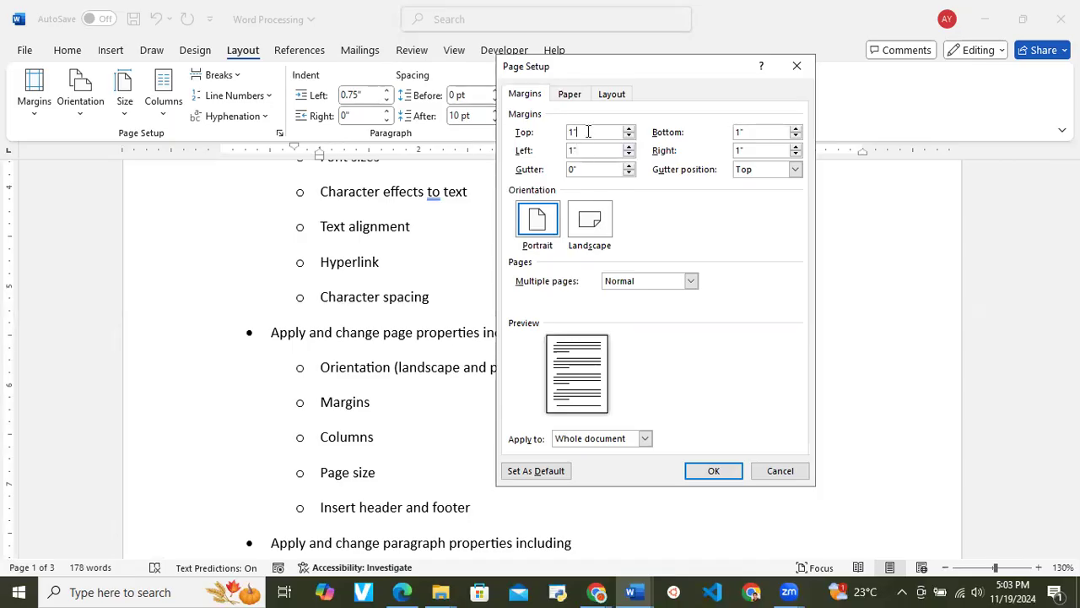
{"action": "left_click", "coordinate": [603, 152]}
{"action": "left_click", "coordinate": [713, 474]}
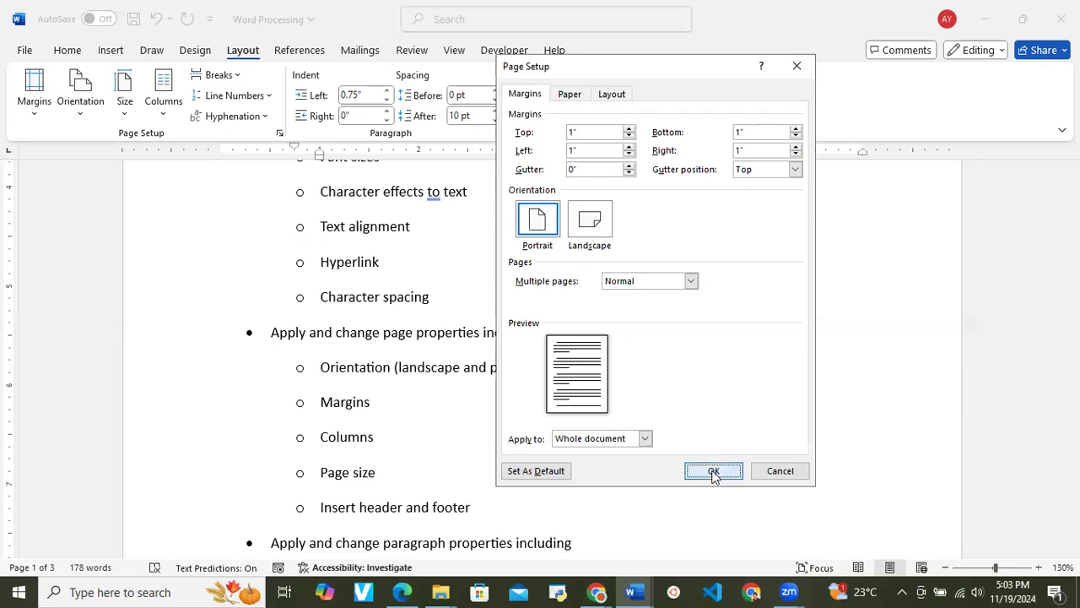
Step: Right-align the heading "Word Processing (MS Word)" and check it against the rest of the document
{"action": "scroll", "coordinate": [713, 471], "scroll_direction": "up", "scroll_amount": 8}
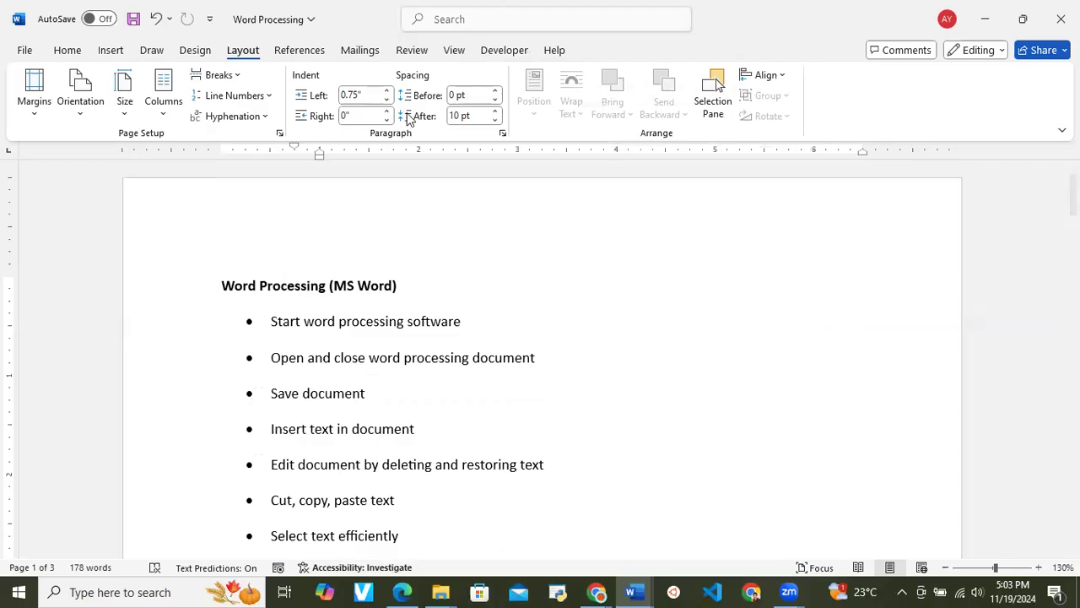
{"action": "left_click_drag", "start_coordinate": [408, 282], "coordinate": [195, 277]}
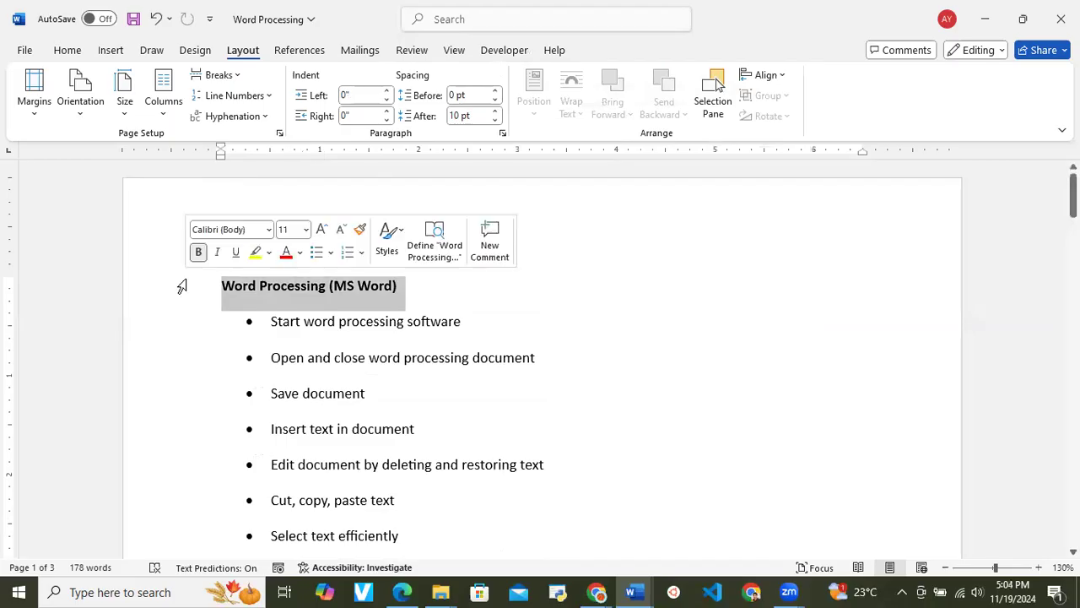
{"action": "left_click", "coordinate": [66, 53]}
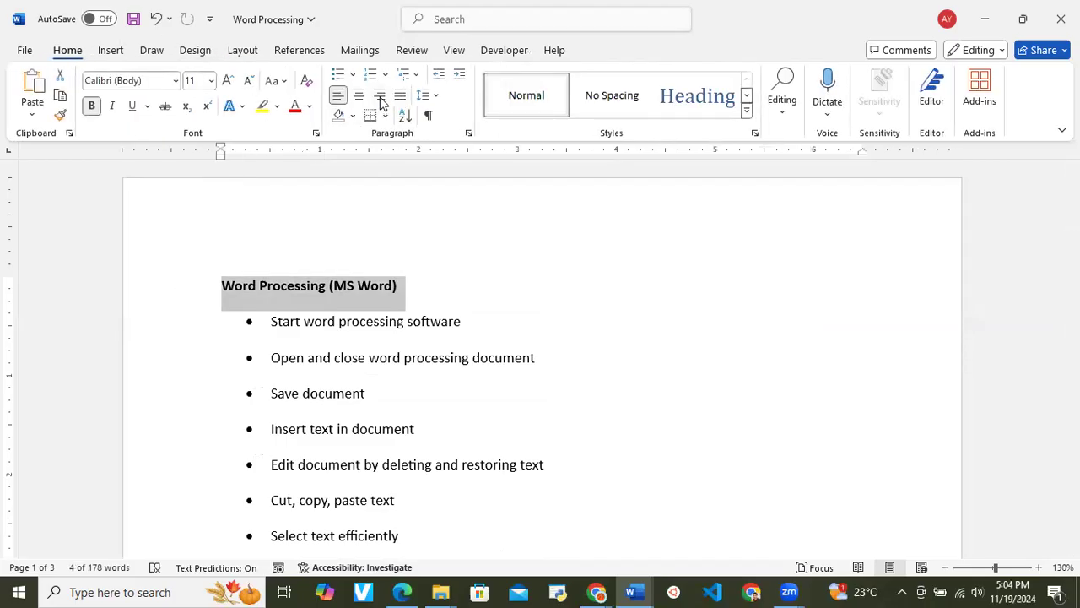
{"action": "left_click", "coordinate": [380, 96]}
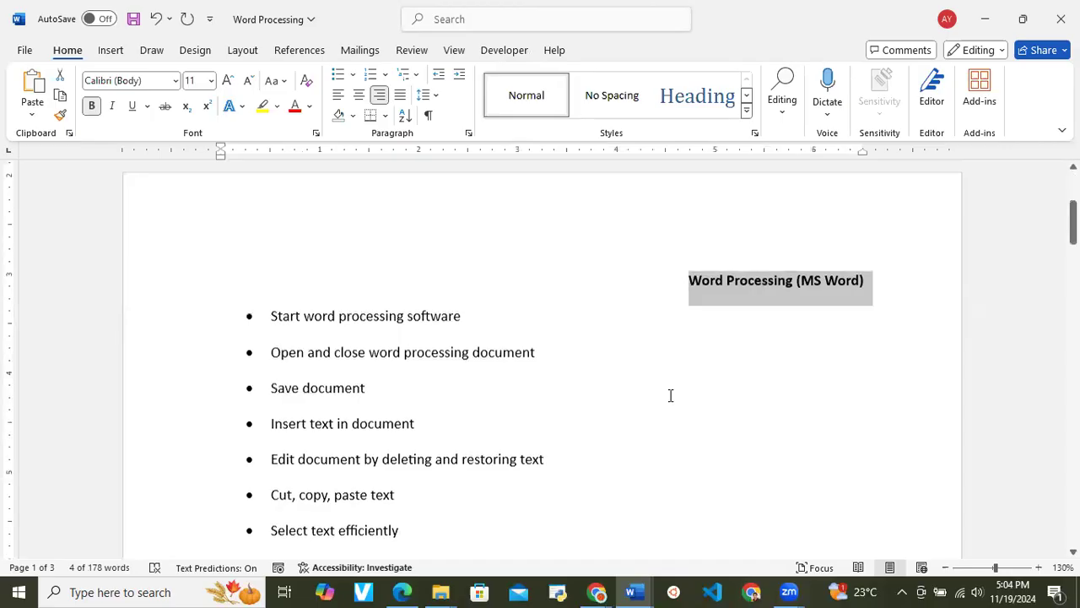
{"action": "scroll", "coordinate": [671, 395], "scroll_direction": "down", "scroll_amount": 15}
{"action": "scroll", "coordinate": [670, 395], "scroll_direction": "up", "scroll_amount": 1}
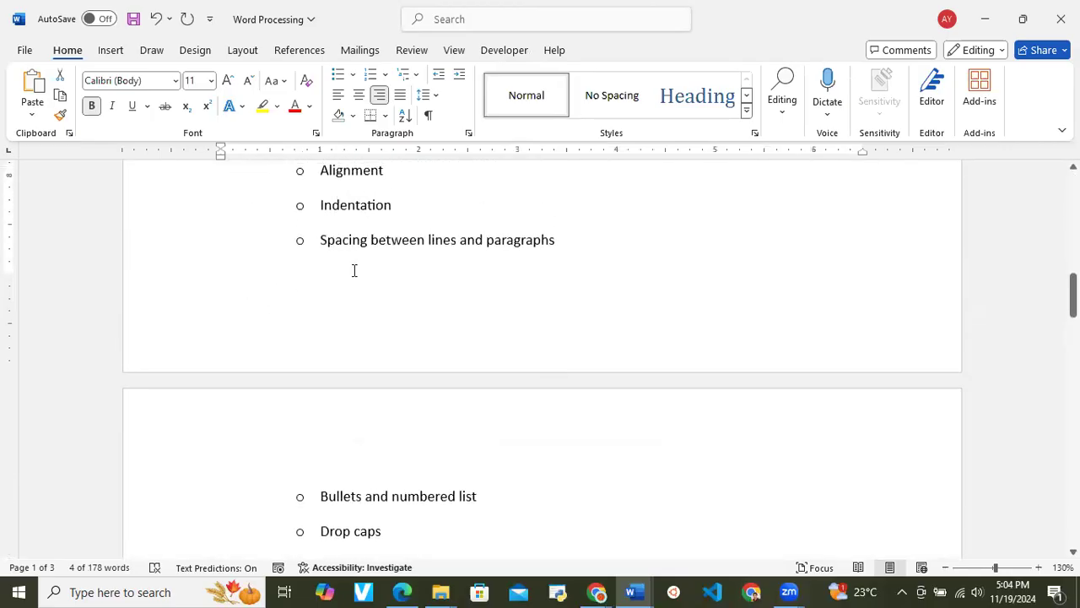
{"action": "scroll", "coordinate": [387, 346], "scroll_direction": "up", "scroll_amount": 15}
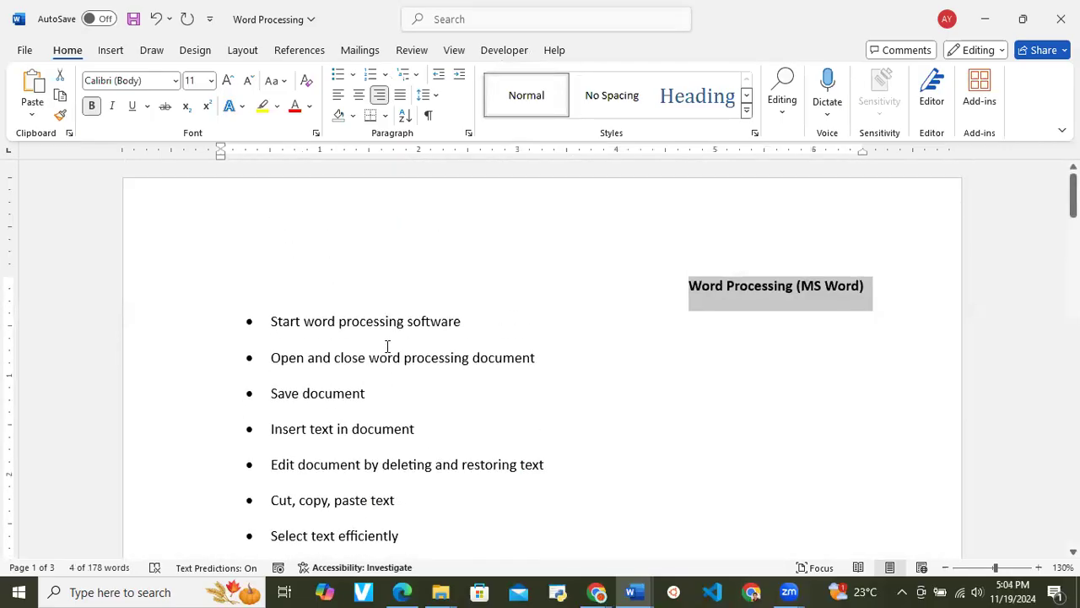
{"action": "left_click", "coordinate": [626, 286]}
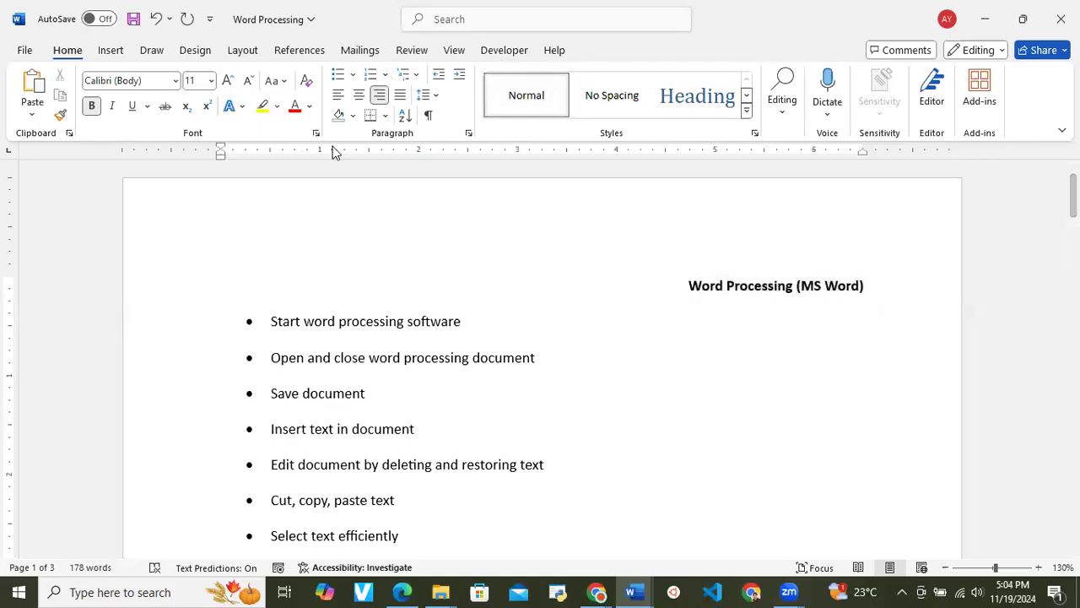
Step: Try the Narrow margin preset on the document and switch back to the Normal margins
{"action": "left_click", "coordinate": [252, 50]}
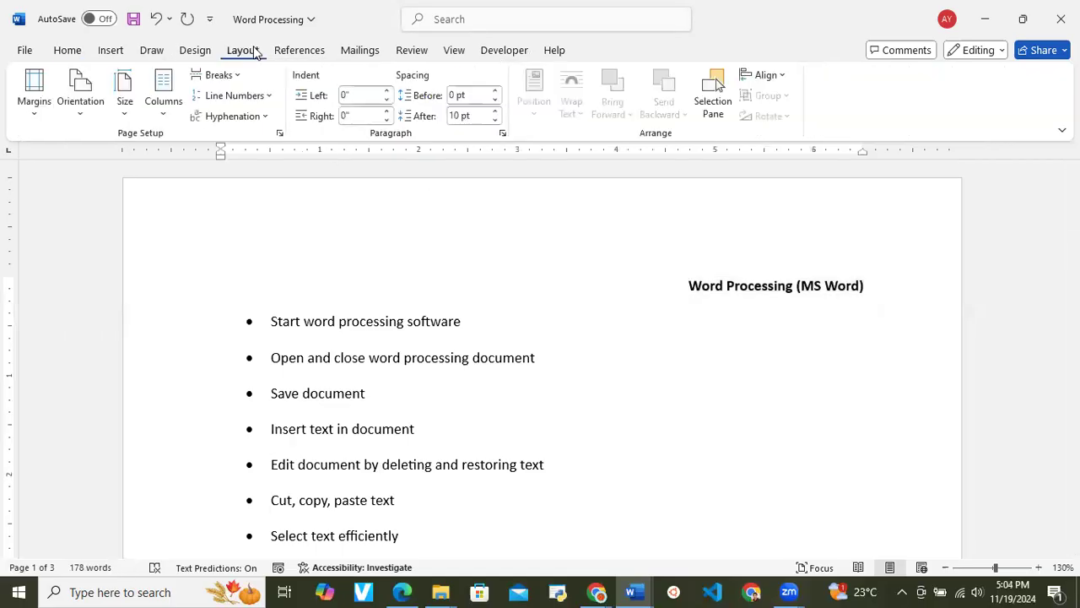
{"action": "left_click", "coordinate": [35, 111]}
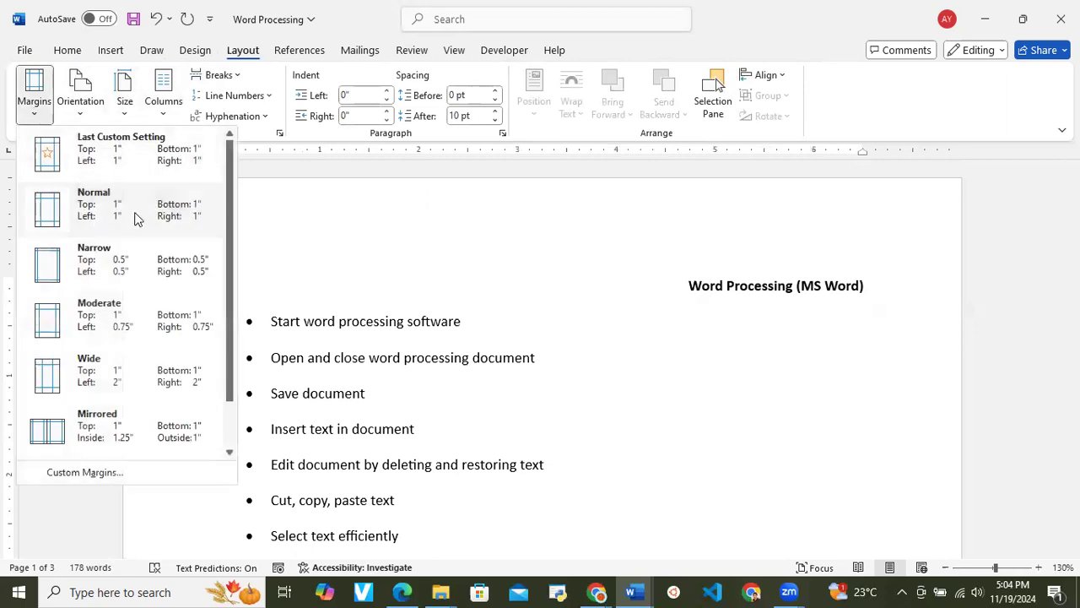
{"action": "left_click", "coordinate": [130, 277]}
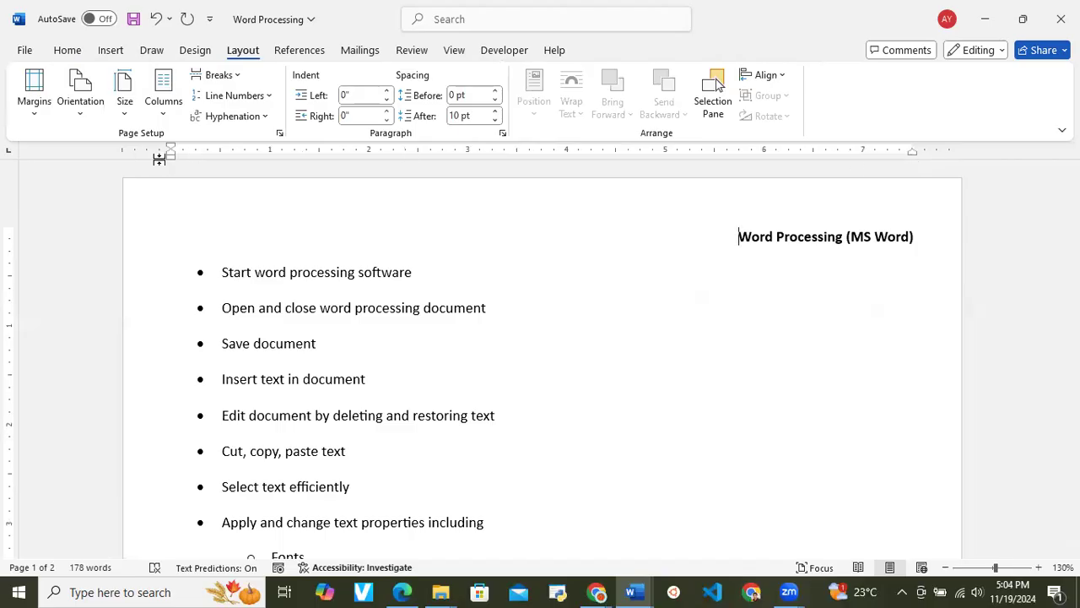
{"action": "left_click", "coordinate": [43, 111]}
{"action": "left_click", "coordinate": [74, 208]}
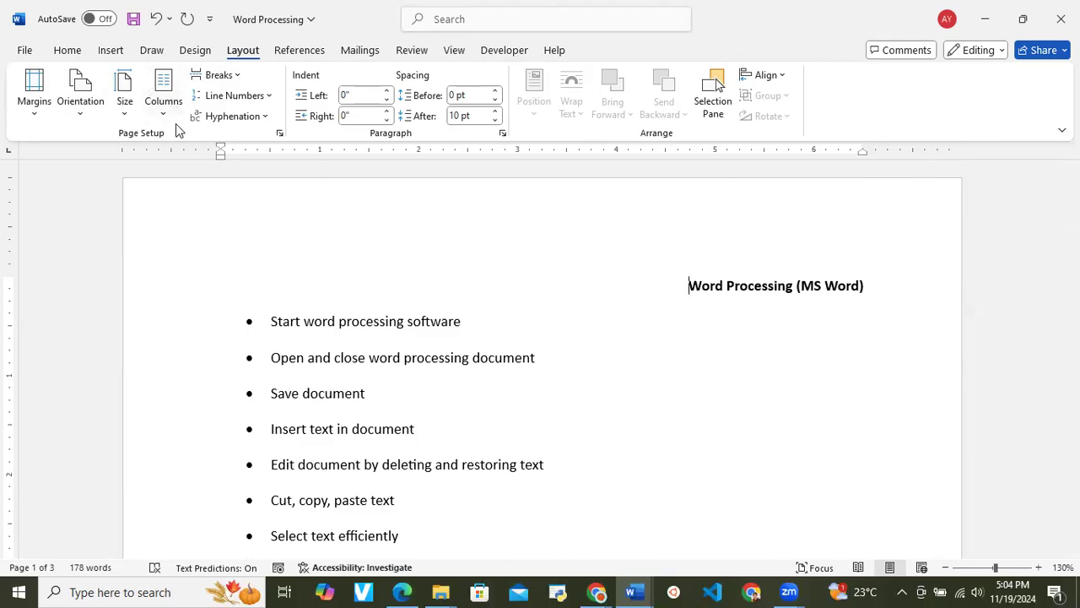
Step: Check the margin values in the Page Setup dialog and close it without making changes
{"action": "left_click", "coordinate": [279, 136]}
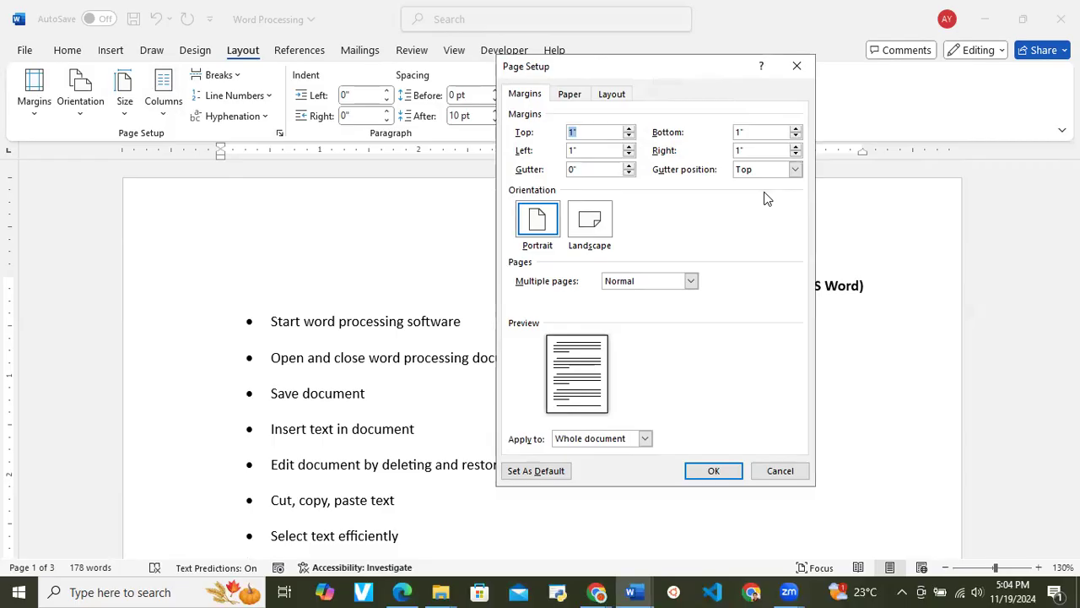
{"action": "left_click", "coordinate": [798, 67]}
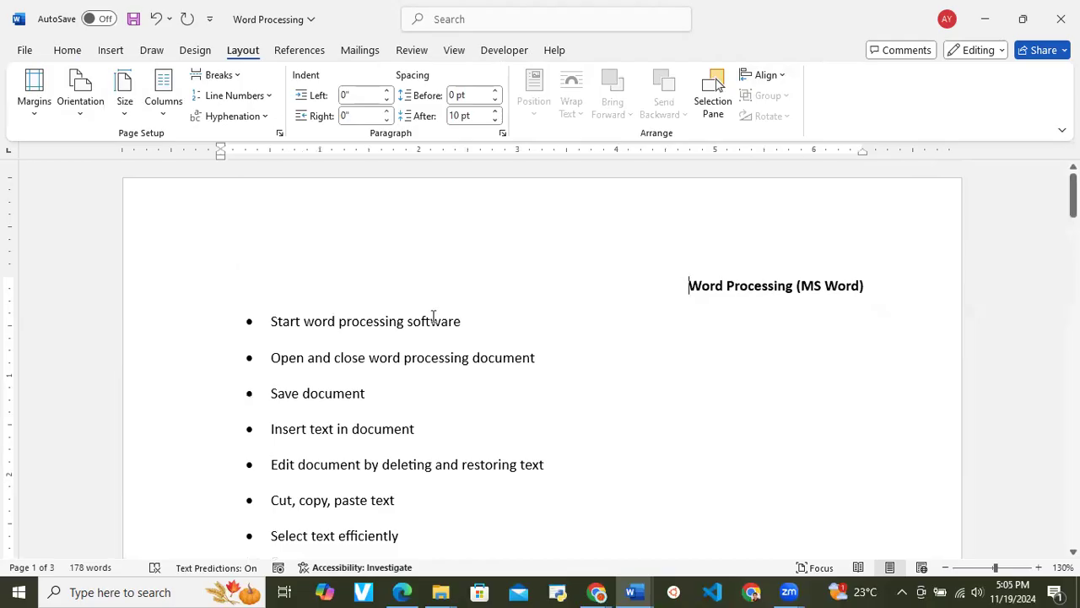
{"action": "scroll", "coordinate": [434, 313], "scroll_direction": "down", "scroll_amount": 3}
{"action": "scroll", "coordinate": [434, 313], "scroll_direction": "up", "scroll_amount": 3}
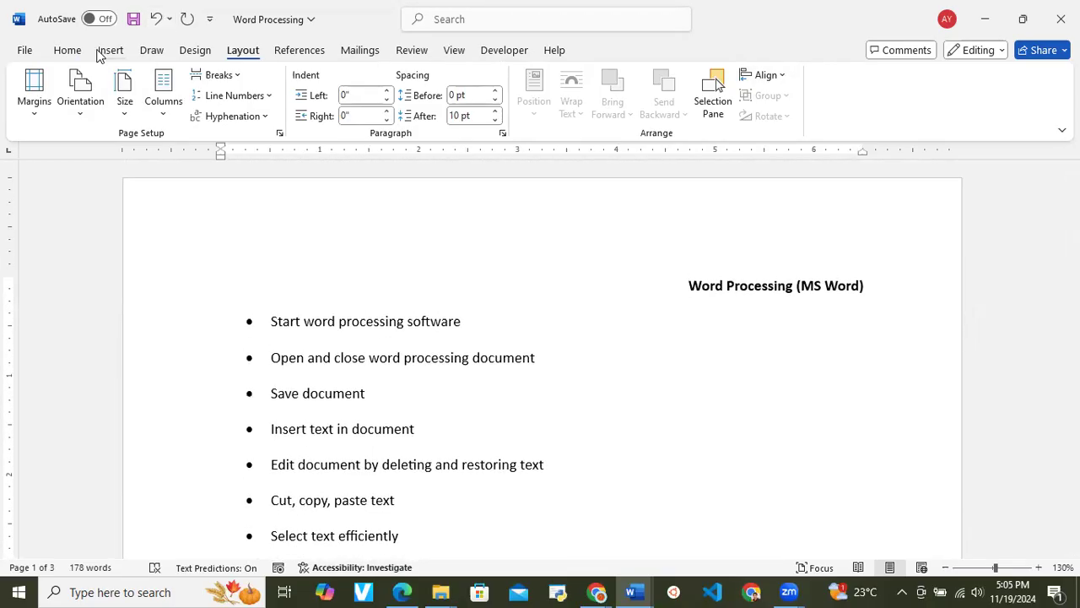
Step: Left-align the heading "Word Processing (MS Word)"
{"action": "left_click", "coordinate": [67, 50]}
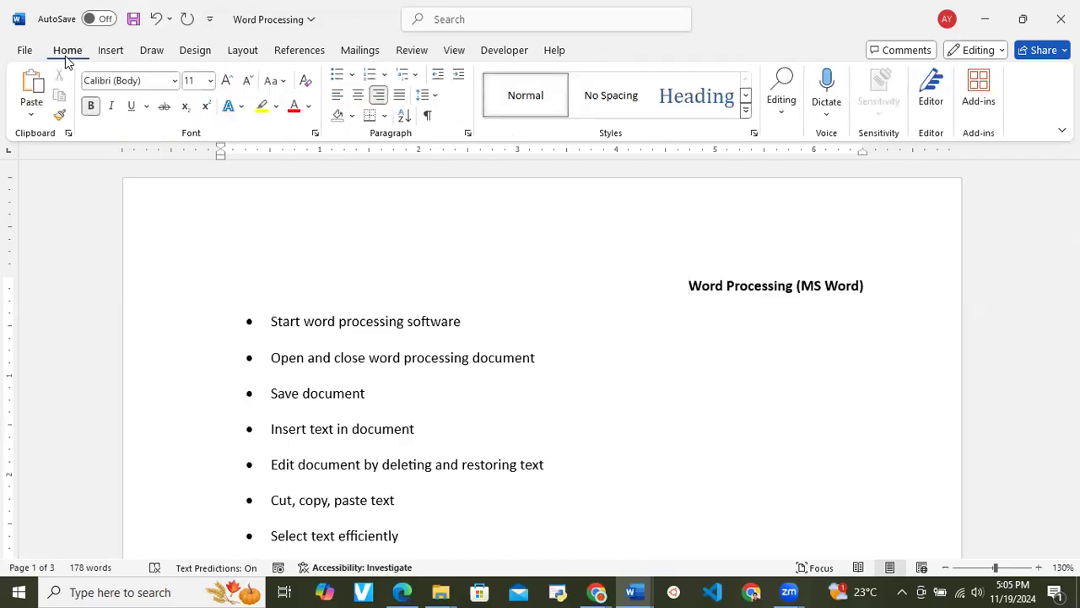
{"action": "left_click", "coordinate": [339, 97]}
{"action": "left_click", "coordinate": [492, 375]}
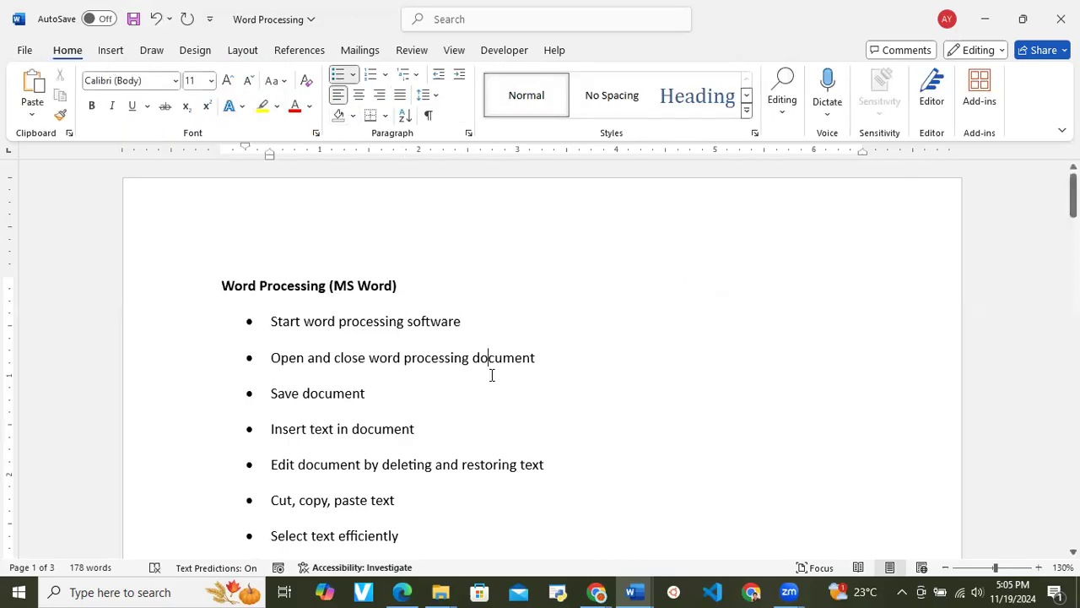
Step: Look through the whole document to examine how the single-column list is distributed across the pages
{"action": "scroll", "coordinate": [492, 374], "scroll_direction": "down", "scroll_amount": 15}
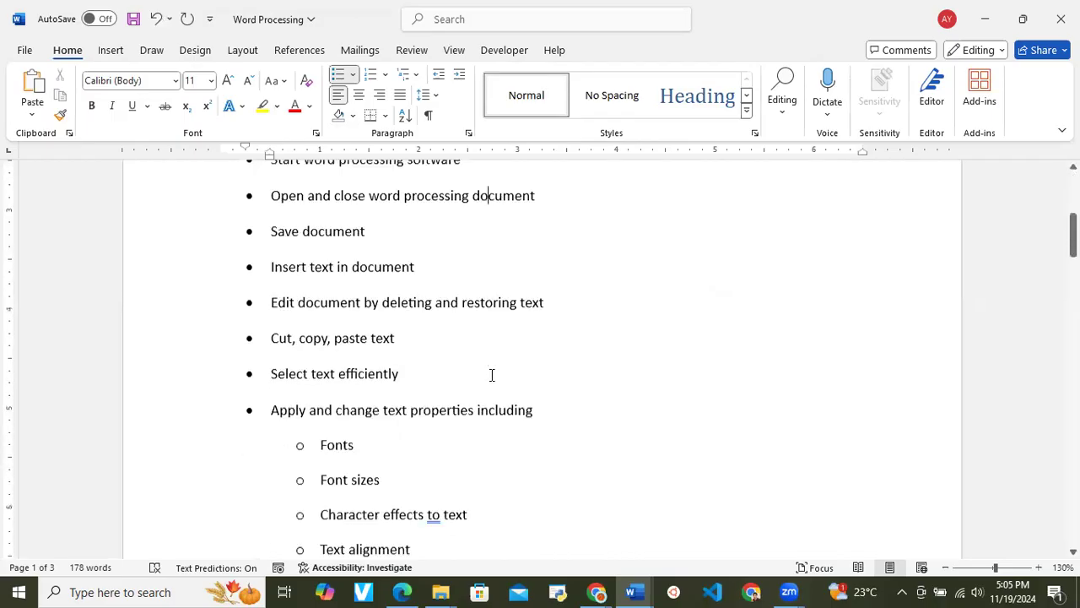
{"action": "scroll", "coordinate": [492, 375], "scroll_direction": "down", "scroll_amount": 5}
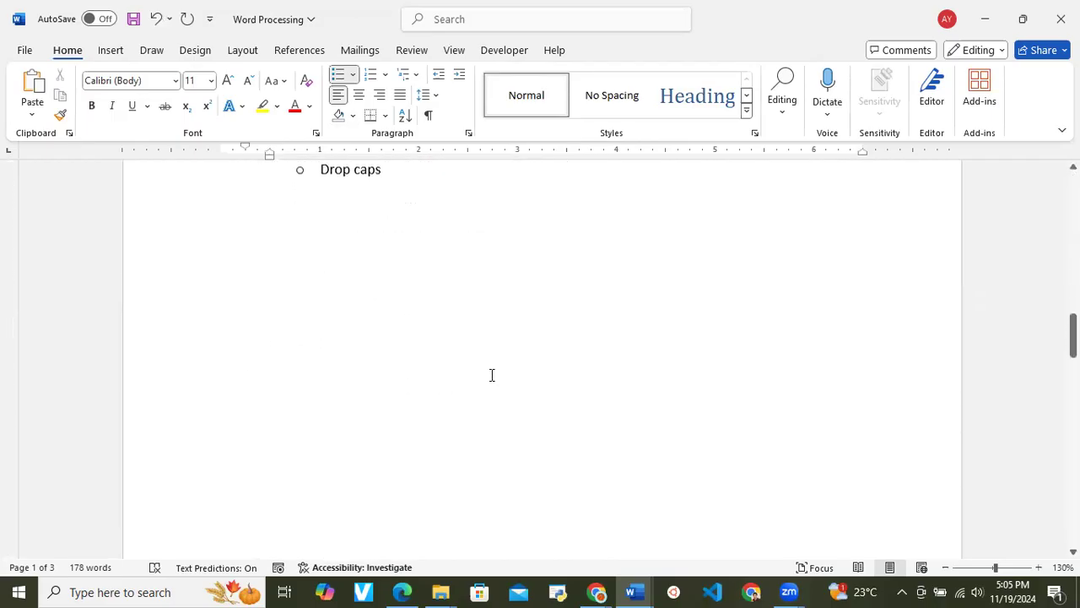
{"action": "scroll", "coordinate": [492, 375], "scroll_direction": "up", "scroll_amount": 8}
{"action": "scroll", "coordinate": [492, 374], "scroll_direction": "up", "scroll_amount": 6}
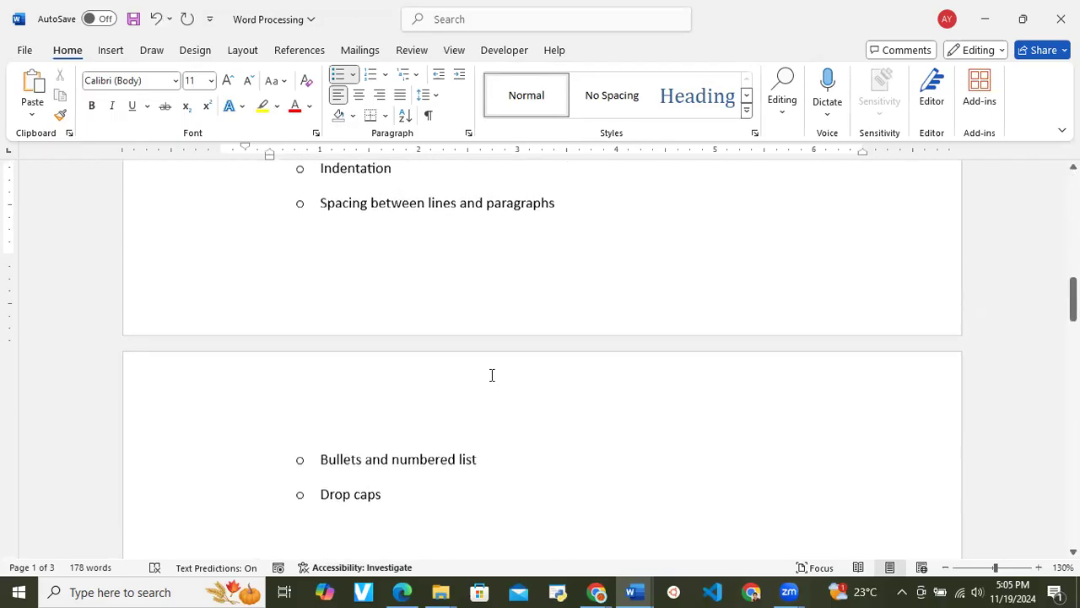
{"action": "scroll", "coordinate": [492, 375], "scroll_direction": "up", "scroll_amount": 3}
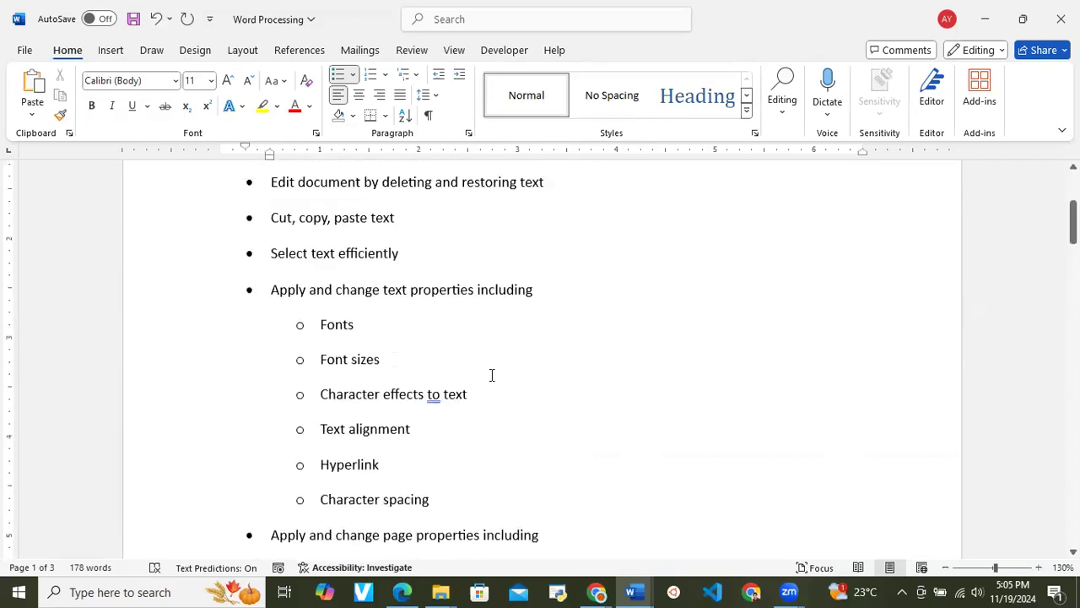
{"action": "scroll", "coordinate": [492, 375], "scroll_direction": "down", "scroll_amount": 8}
{"action": "scroll", "coordinate": [492, 375], "scroll_direction": "down", "scroll_amount": 10}
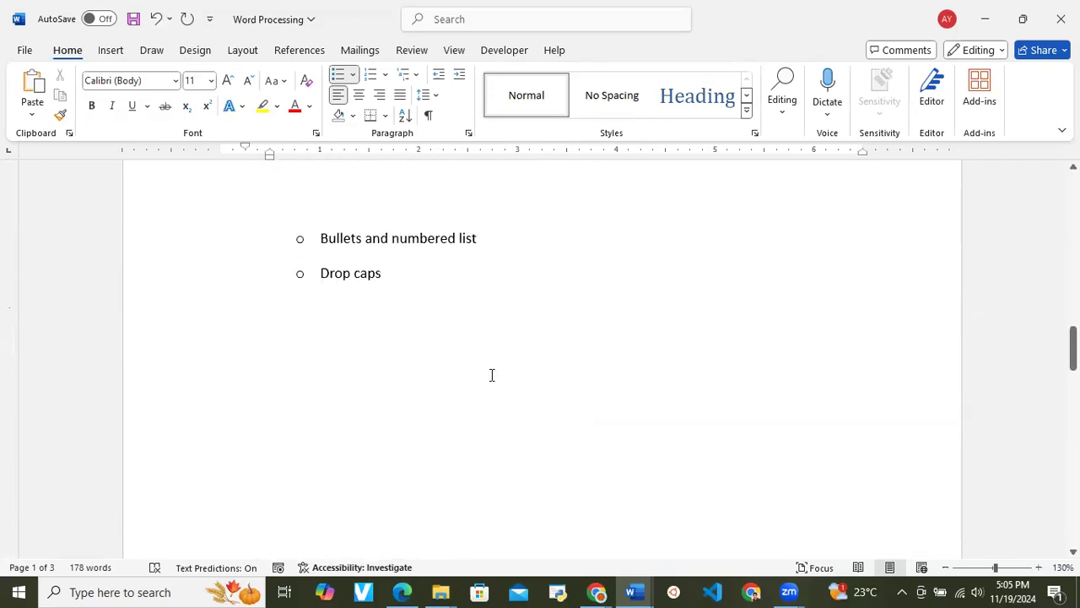
{"action": "scroll", "coordinate": [492, 375], "scroll_direction": "down", "scroll_amount": 2}
{"action": "scroll", "coordinate": [492, 374], "scroll_direction": "up", "scroll_amount": 12}
{"action": "scroll", "coordinate": [492, 374], "scroll_direction": "up", "scroll_amount": 4}
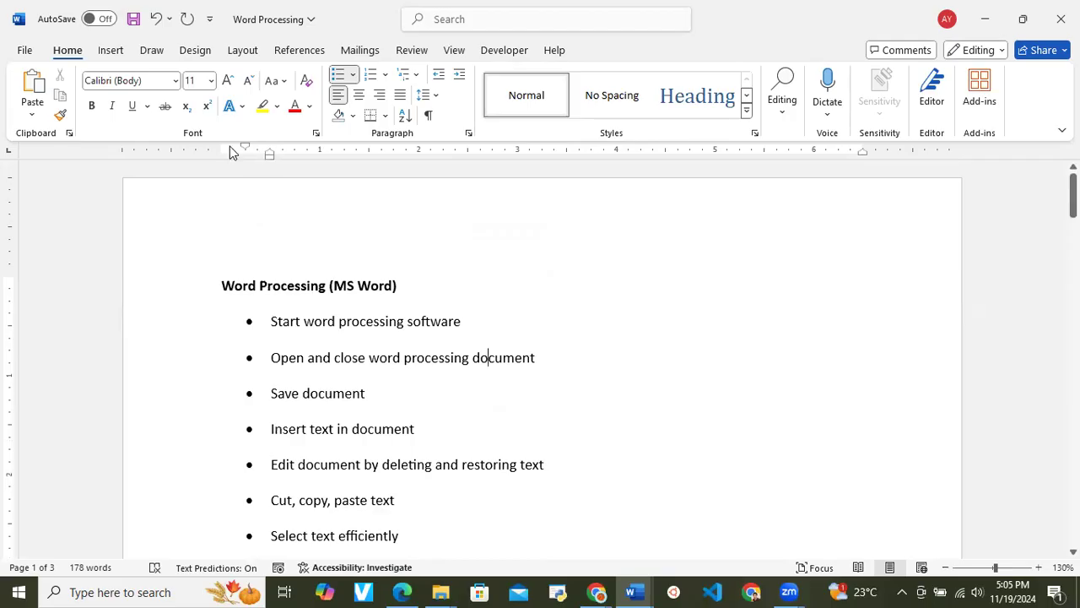
Step: Arrange the document's text in two columns
{"action": "left_click", "coordinate": [250, 49]}
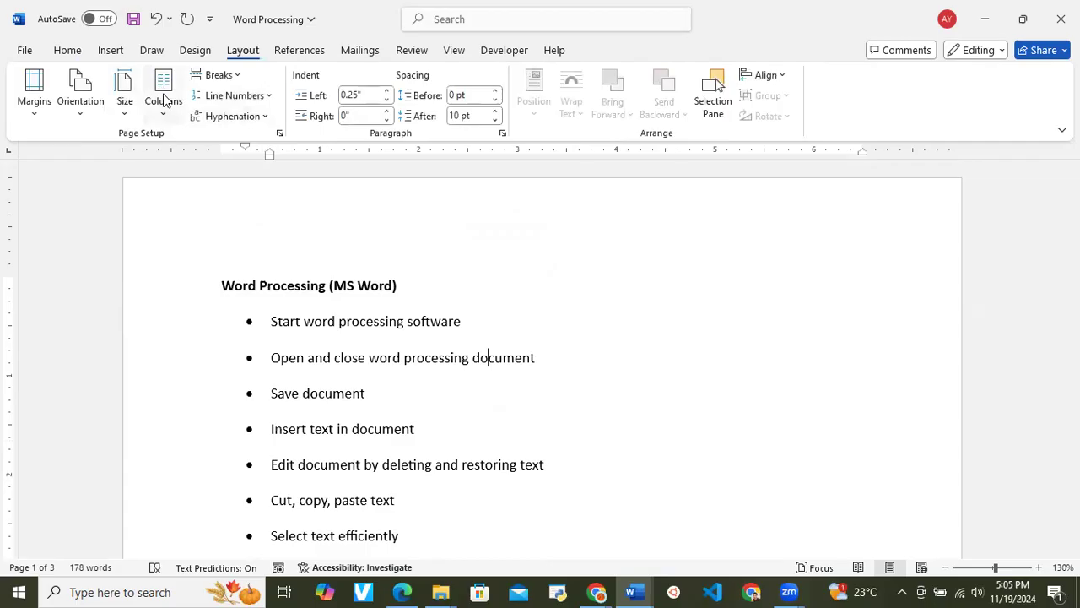
{"action": "left_click", "coordinate": [172, 118]}
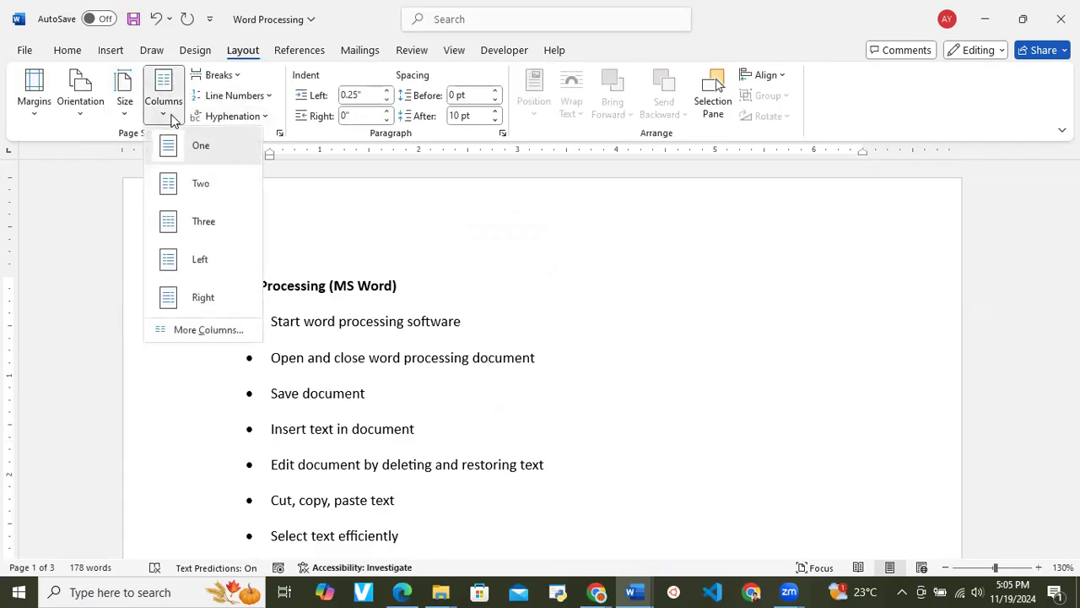
{"action": "left_click", "coordinate": [200, 185]}
{"action": "scroll", "coordinate": [530, 412], "scroll_direction": "down", "scroll_amount": 3}
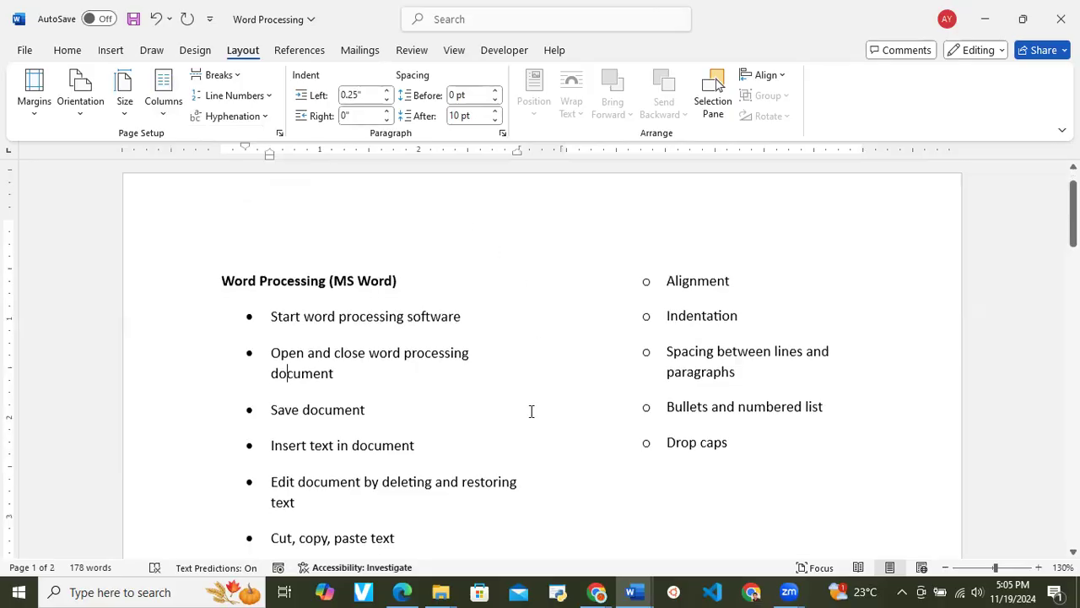
Step: Look through the whole document to examine how the list flows from one column to the other across the page
{"action": "scroll", "coordinate": [531, 410], "scroll_direction": "down", "scroll_amount": 1}
{"action": "scroll", "coordinate": [531, 412], "scroll_direction": "up", "scroll_amount": 4}
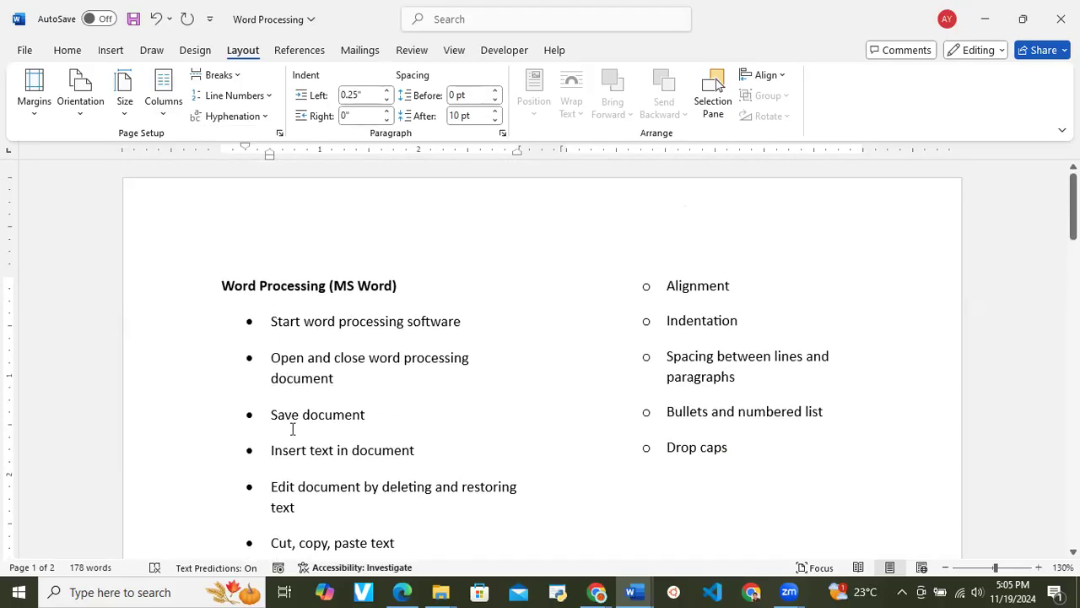
{"action": "scroll", "coordinate": [292, 428], "scroll_direction": "down", "scroll_amount": 7}
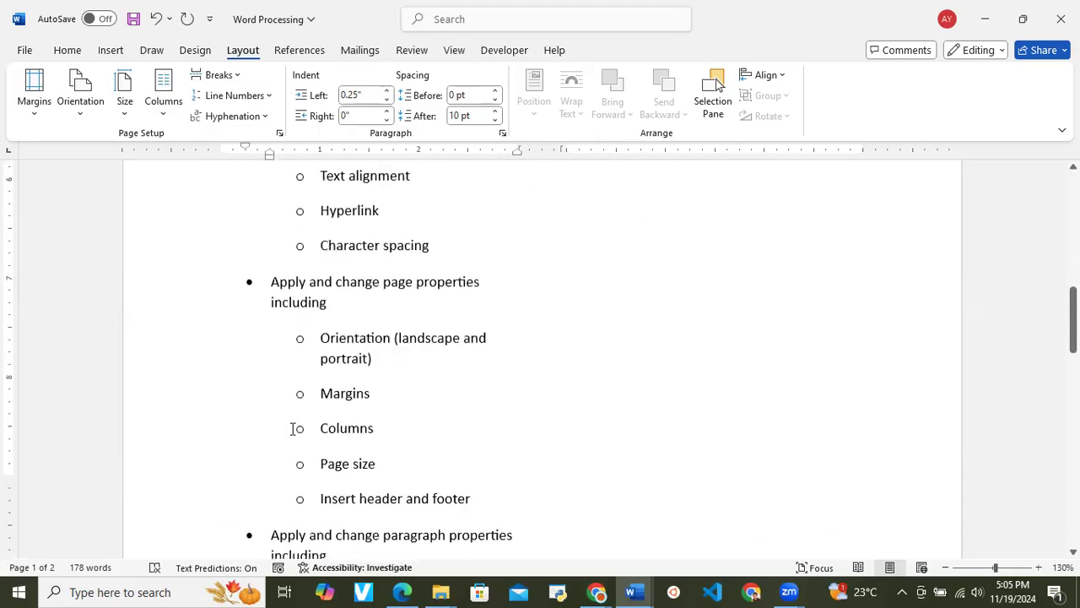
{"action": "scroll", "coordinate": [292, 429], "scroll_direction": "down", "scroll_amount": 3}
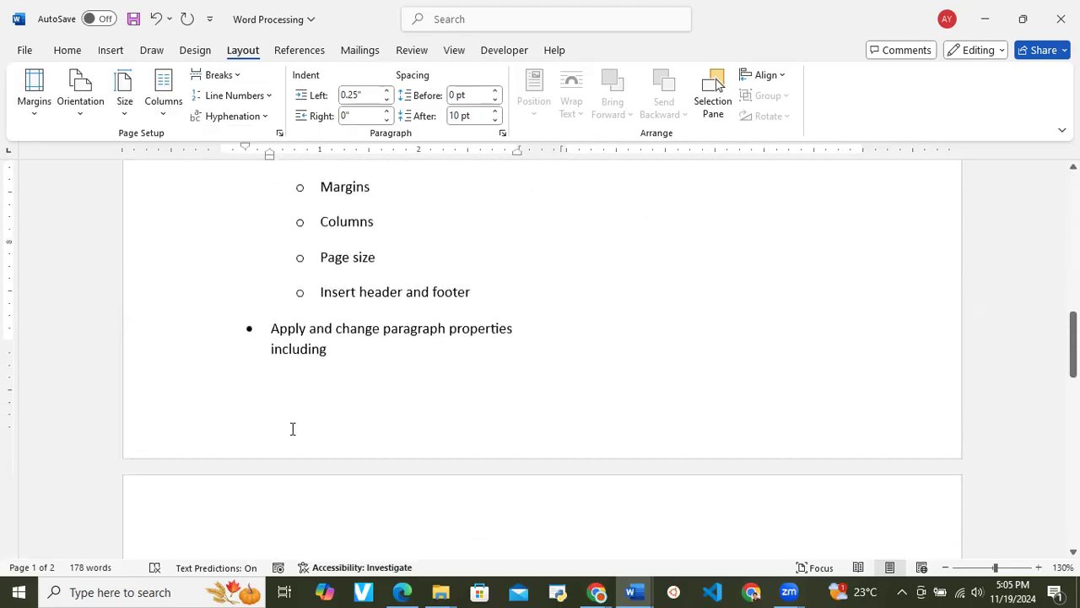
{"action": "left_click", "coordinate": [325, 341]}
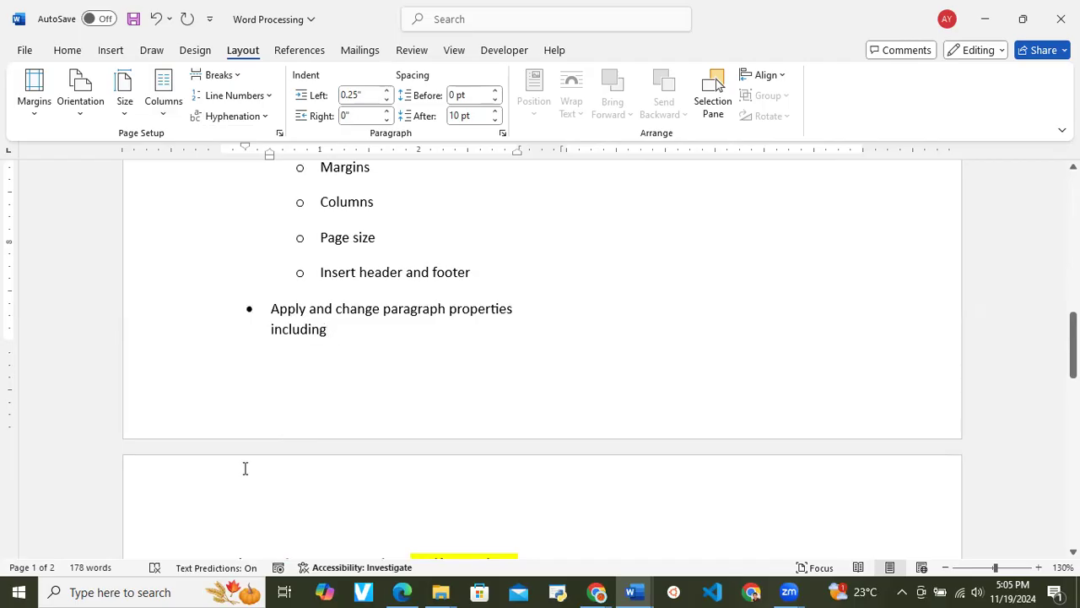
{"action": "scroll", "coordinate": [408, 379], "scroll_direction": "up", "scroll_amount": 8}
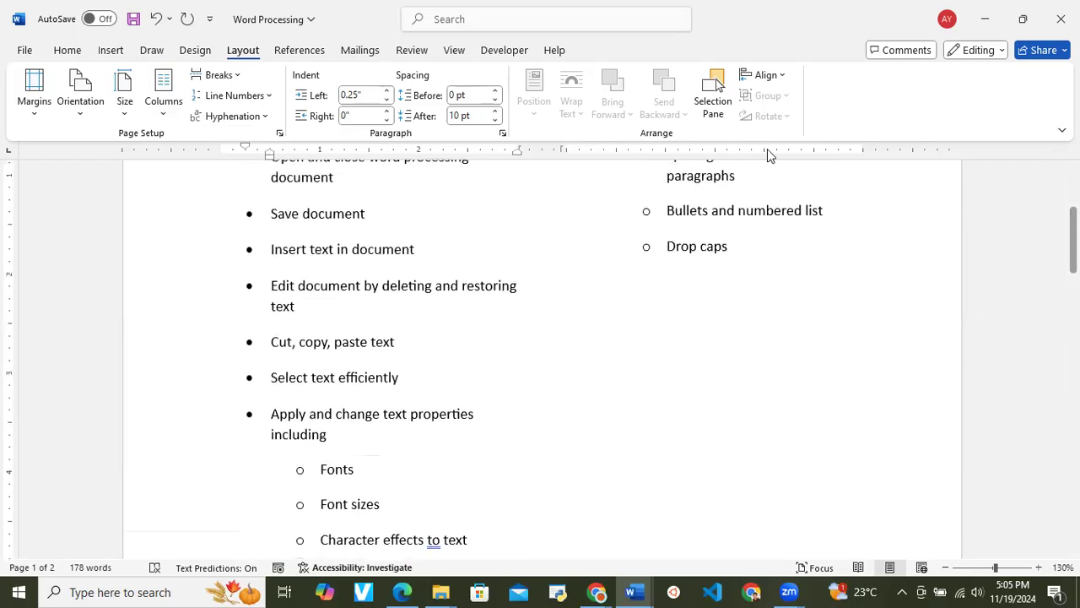
{"action": "scroll", "coordinate": [745, 220], "scroll_direction": "up", "scroll_amount": 2}
{"action": "scroll", "coordinate": [746, 219], "scroll_direction": "up", "scroll_amount": 1}
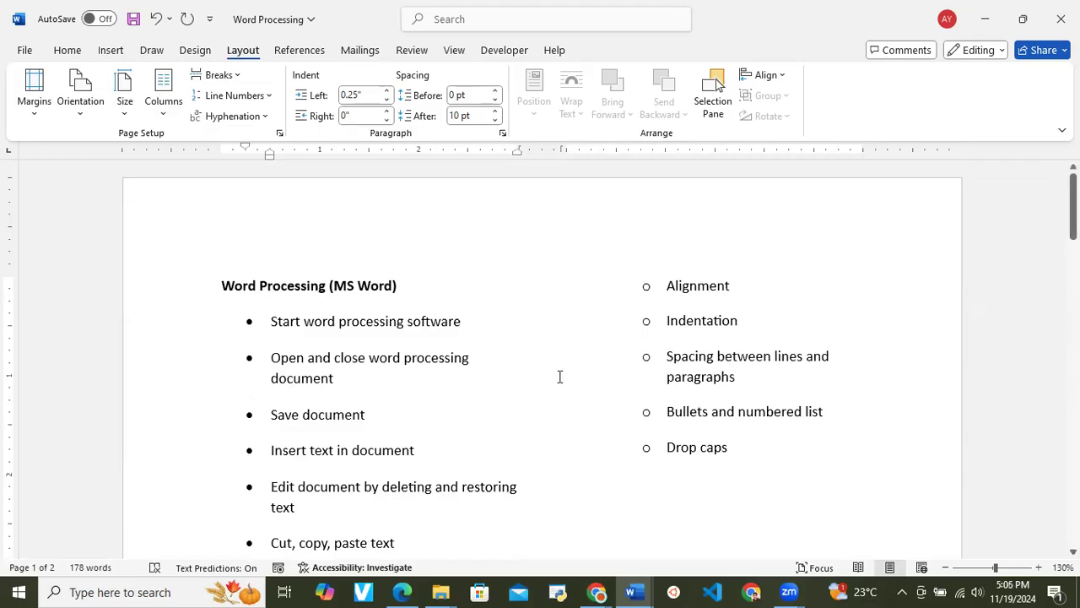
{"action": "scroll", "coordinate": [560, 377], "scroll_direction": "down", "scroll_amount": 8}
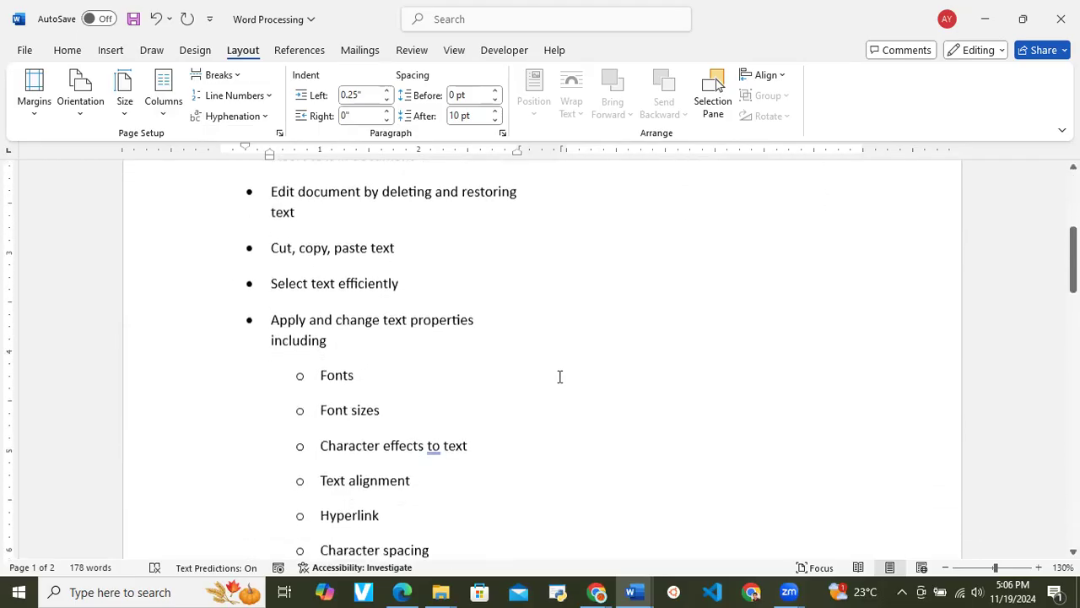
{"action": "scroll", "coordinate": [559, 376], "scroll_direction": "up", "scroll_amount": 9}
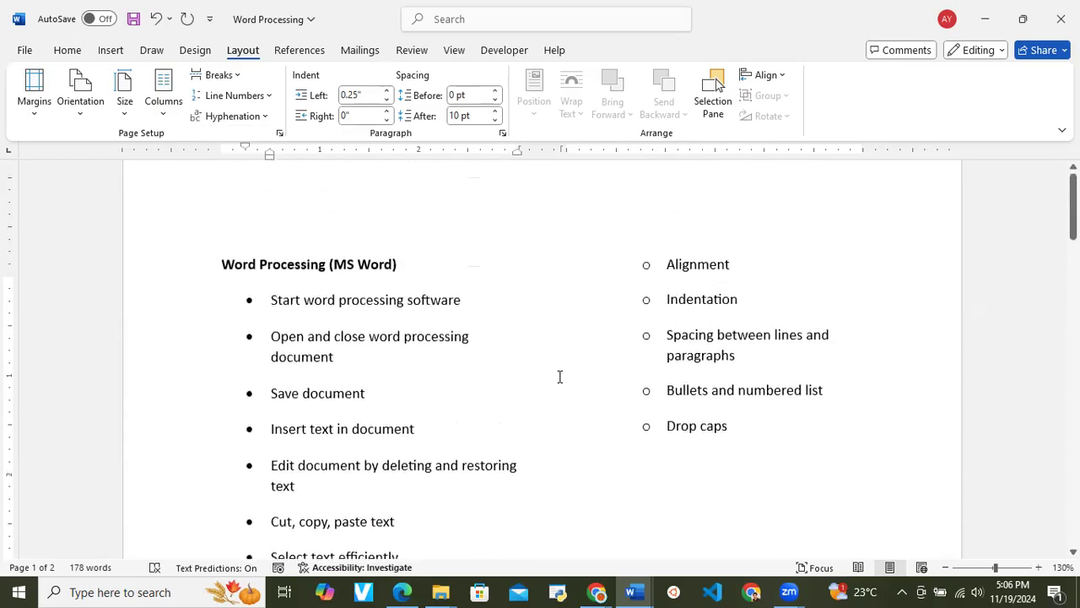
{"action": "scroll", "coordinate": [692, 351], "scroll_direction": "down", "scroll_amount": 3}
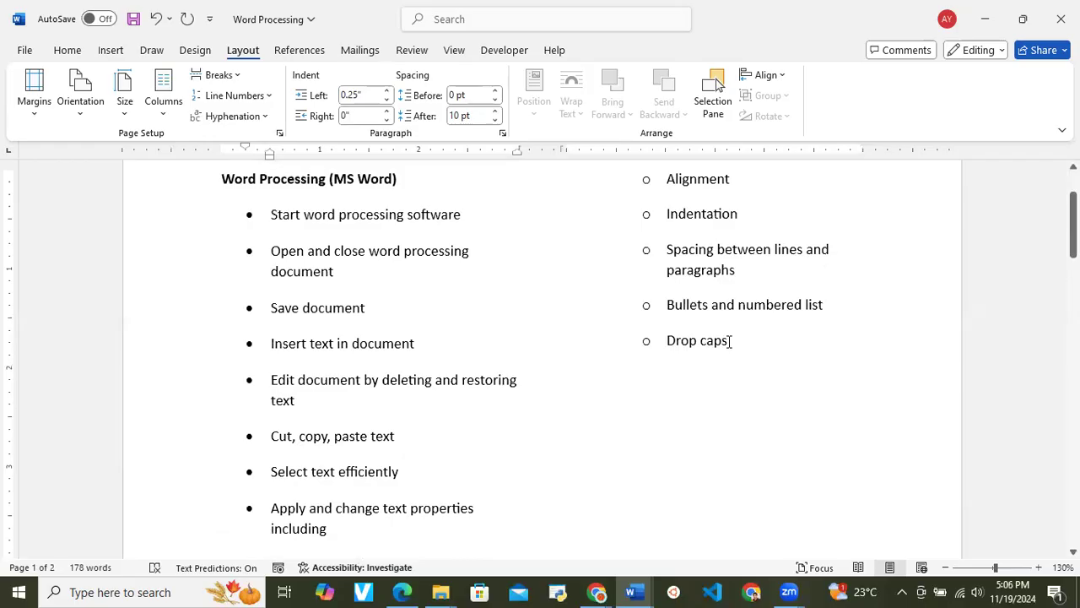
{"action": "scroll", "coordinate": [731, 341], "scroll_direction": "up", "scroll_amount": 3}
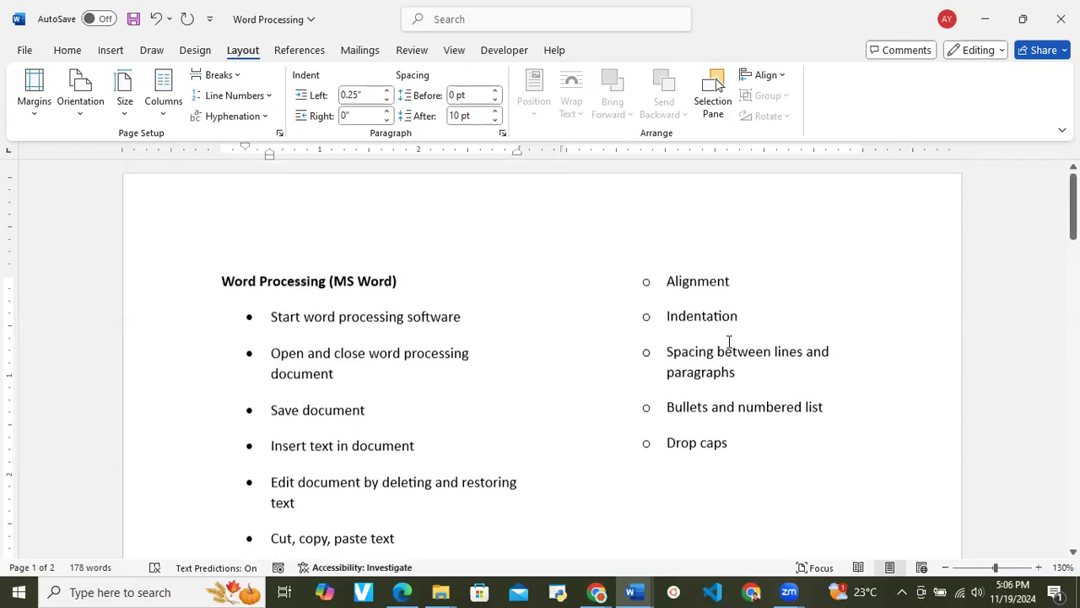
Step: Arrange the document's text in three columns and look over the new layout
{"action": "left_click", "coordinate": [157, 112]}
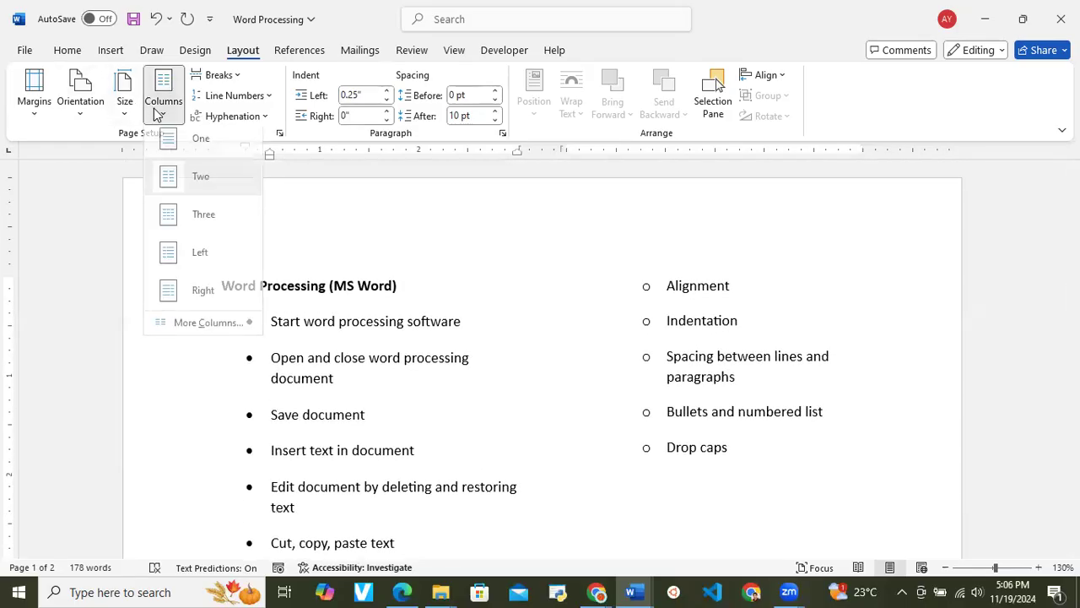
{"action": "left_click", "coordinate": [202, 230]}
{"action": "scroll", "coordinate": [582, 436], "scroll_direction": "down", "scroll_amount": 6}
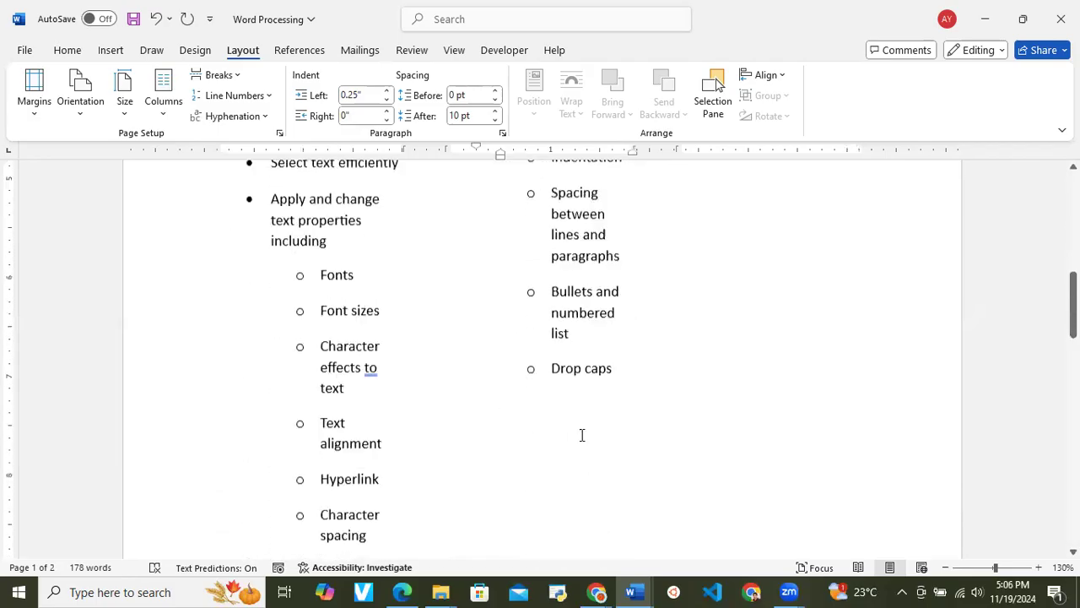
{"action": "scroll", "coordinate": [581, 435], "scroll_direction": "up", "scroll_amount": 7}
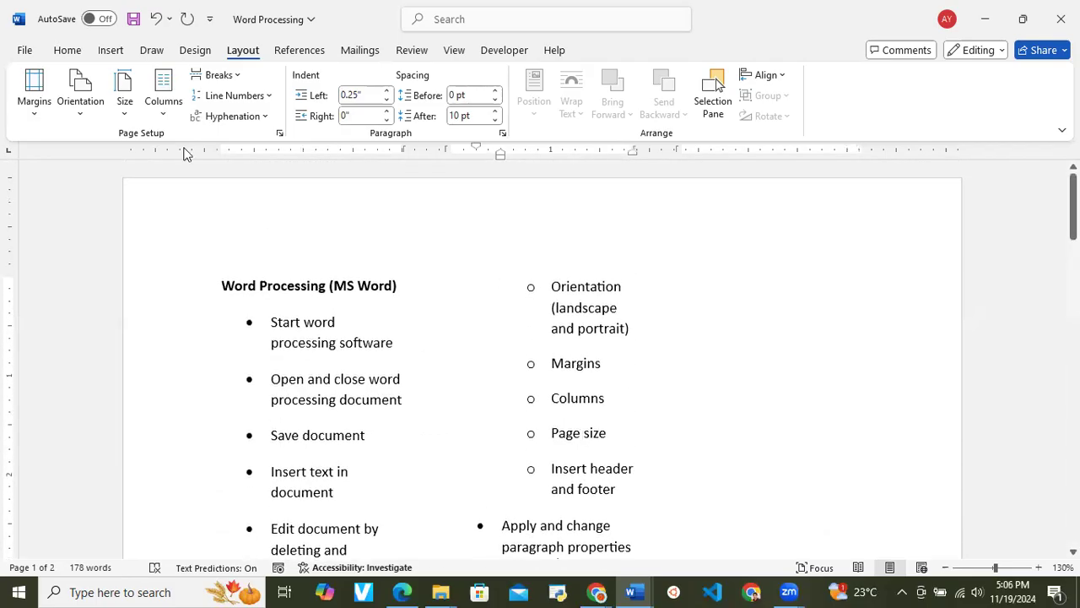
Step: Return the document's text to a single column and look over the pages
{"action": "left_click", "coordinate": [163, 113]}
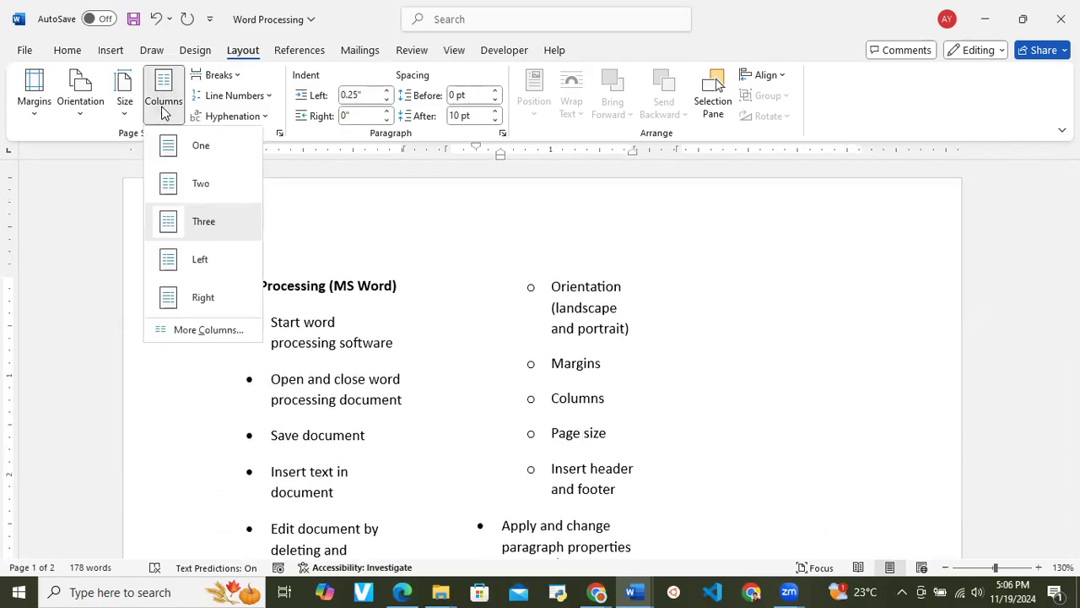
{"action": "left_click", "coordinate": [201, 154]}
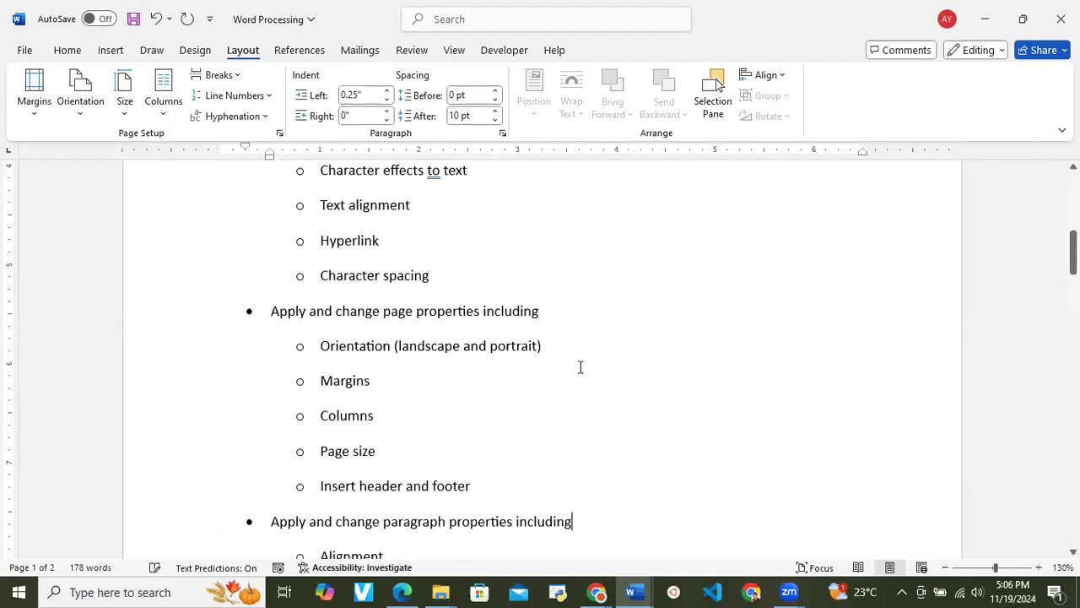
{"action": "left_click", "coordinate": [162, 108]}
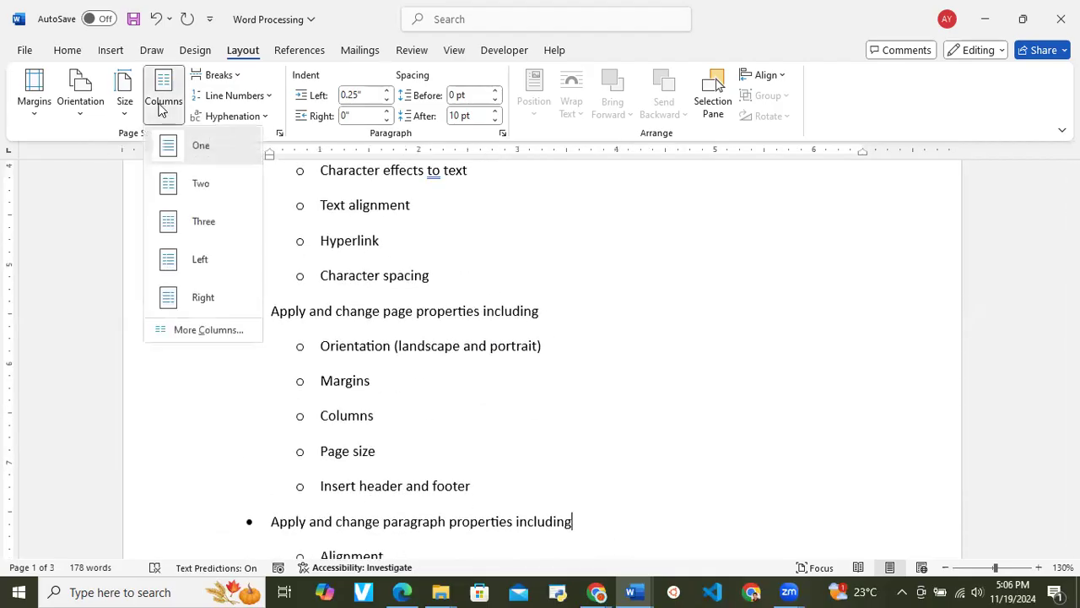
{"action": "left_click", "coordinate": [671, 313]}
{"action": "scroll", "coordinate": [671, 312], "scroll_direction": "up", "scroll_amount": 6}
{"action": "scroll", "coordinate": [671, 312], "scroll_direction": "down", "scroll_amount": 6}
{"action": "scroll", "coordinate": [671, 313], "scroll_direction": "down", "scroll_amount": 5}
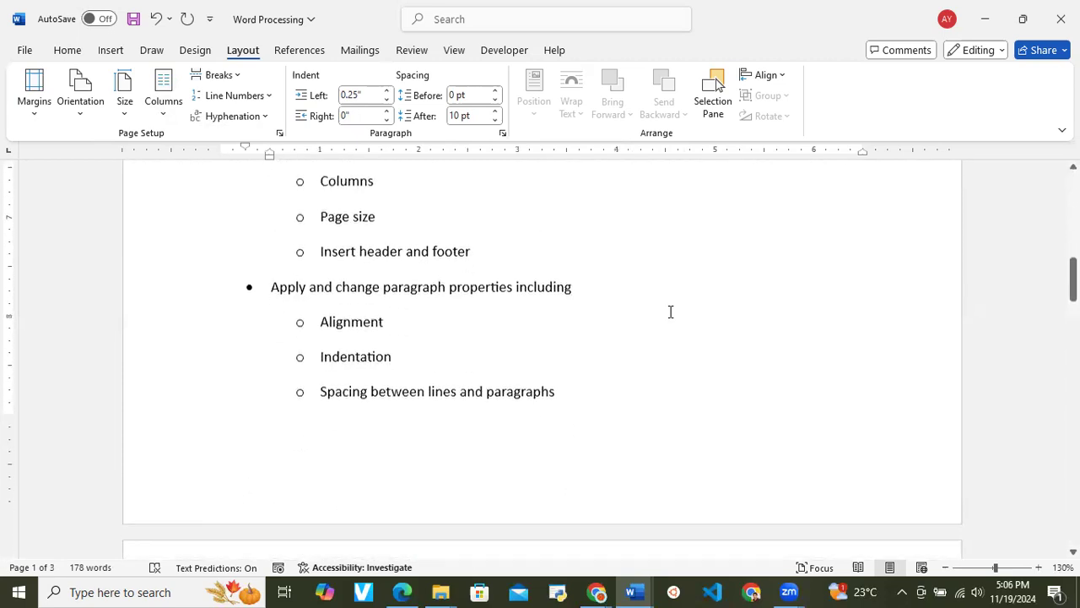
Step: Look through the preset paper sizes from Letter to B5 (JIS) without choosing one
{"action": "left_click", "coordinate": [127, 116]}
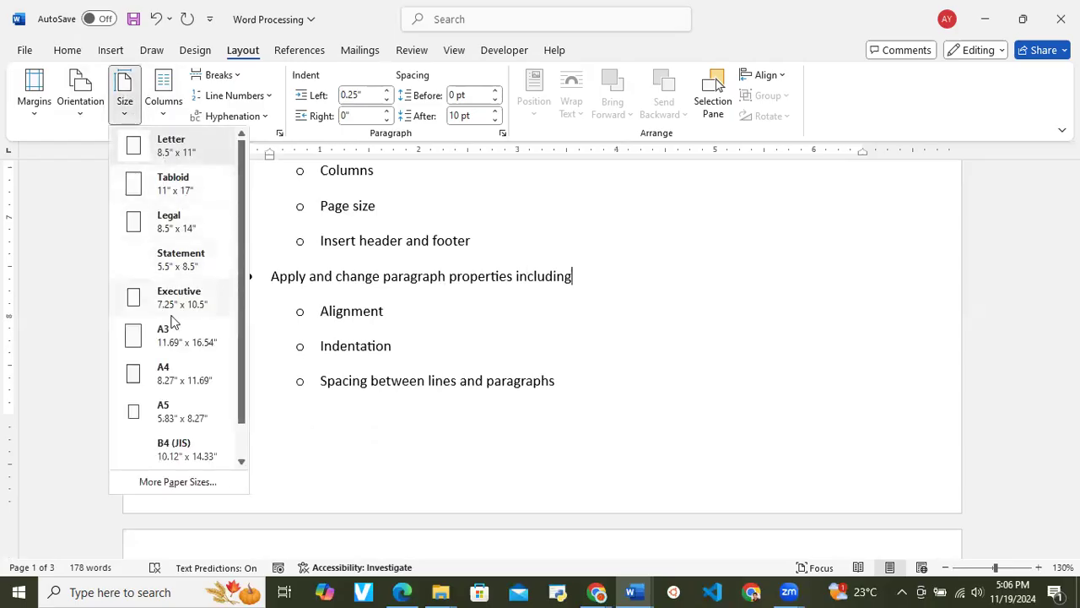
{"action": "scroll", "coordinate": [172, 319], "scroll_direction": "down", "scroll_amount": 1}
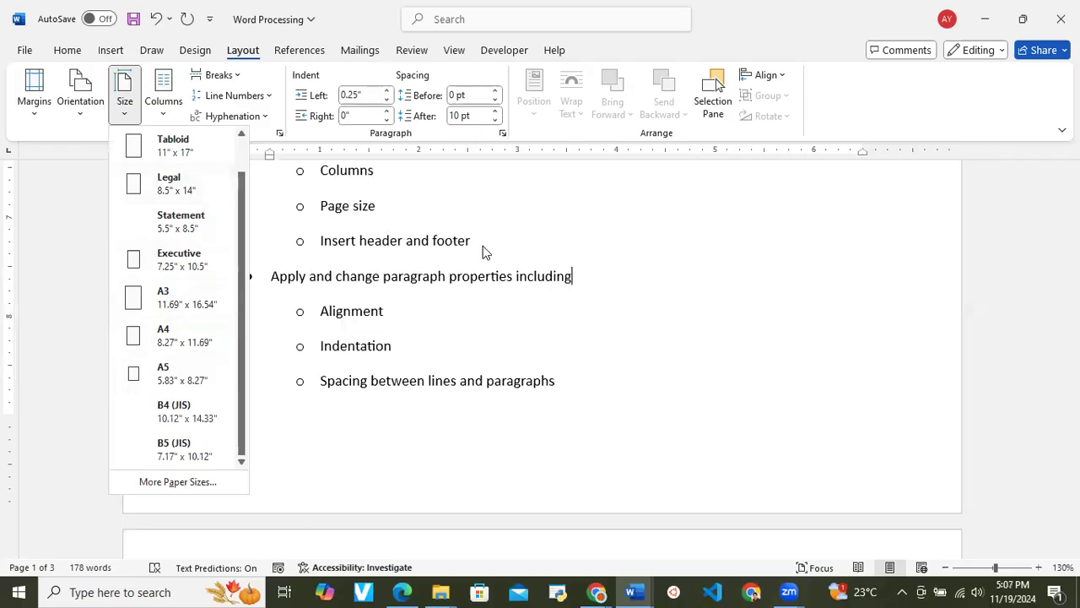
{"action": "left_click", "coordinate": [617, 247]}
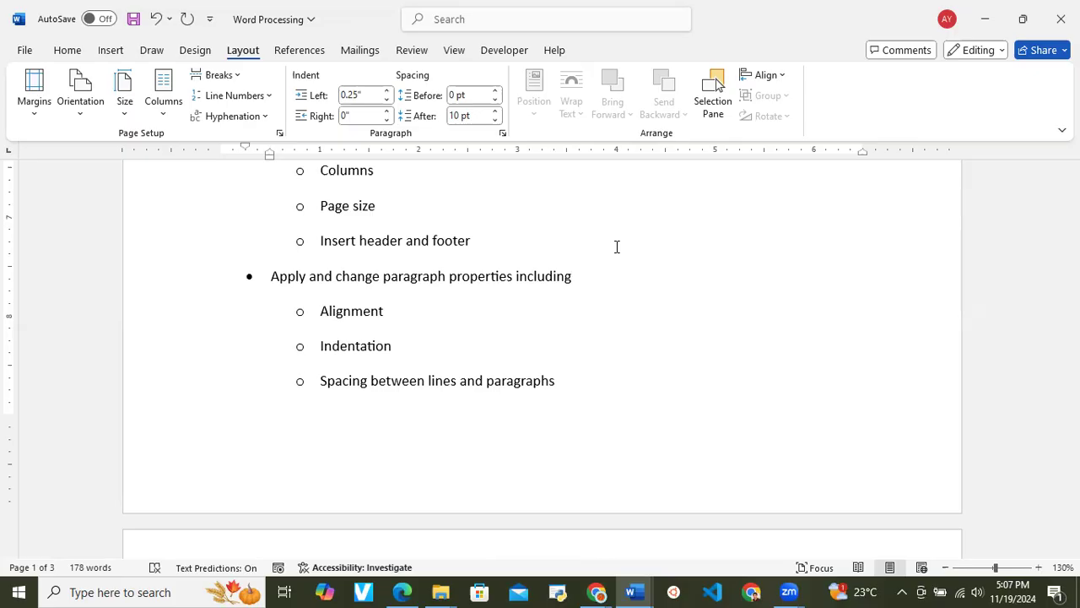
Step: Highlight the list item "Insert header and footer" and clear the selection again
{"action": "scroll", "coordinate": [617, 246], "scroll_direction": "down", "scroll_amount": 3}
{"action": "scroll", "coordinate": [617, 246], "scroll_direction": "up", "scroll_amount": 2}
{"action": "scroll", "coordinate": [617, 247], "scroll_direction": "up", "scroll_amount": 3}
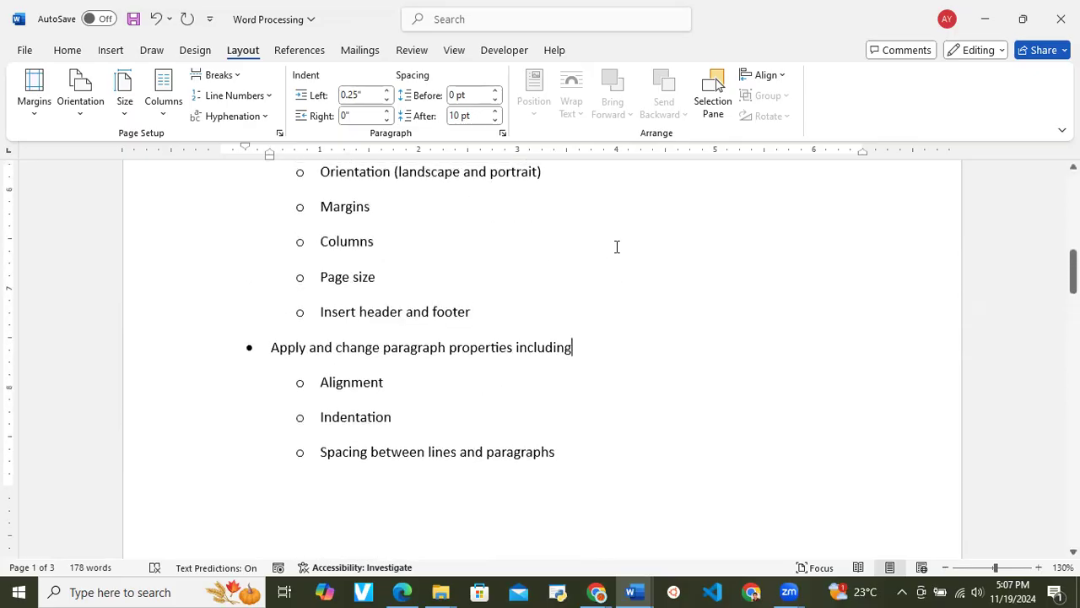
{"action": "left_click", "coordinate": [498, 306]}
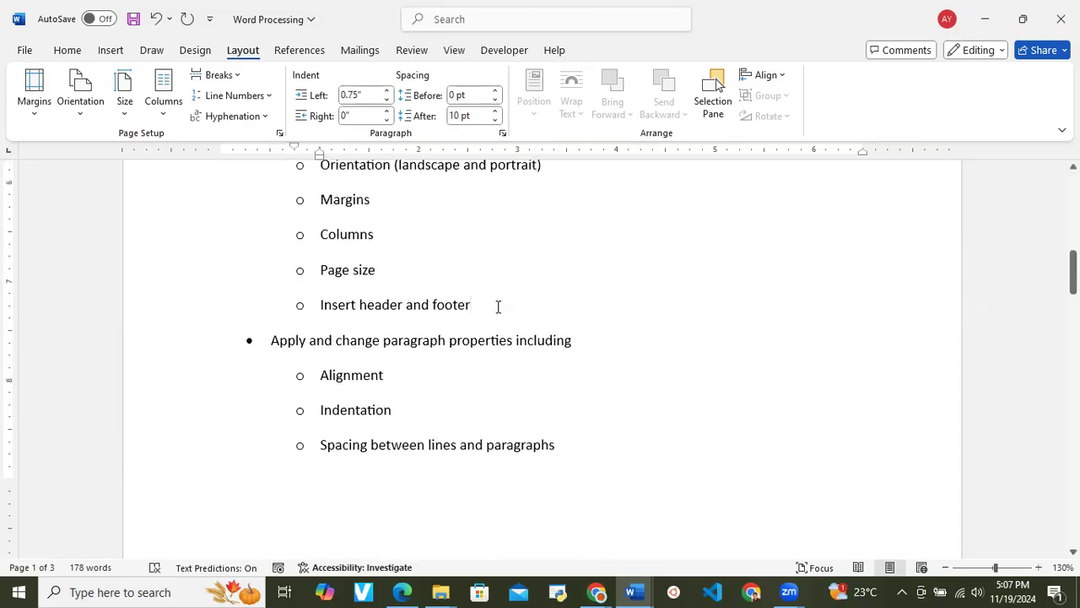
{"action": "left_click_drag", "start_coordinate": [495, 308], "coordinate": [336, 319]}
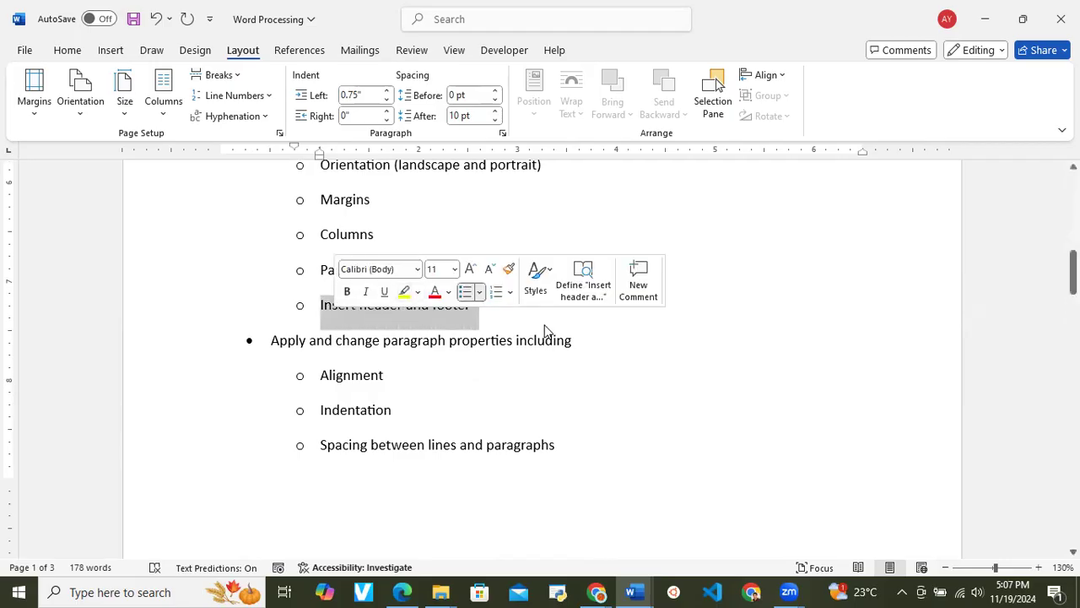
{"action": "key", "text": "Right"}
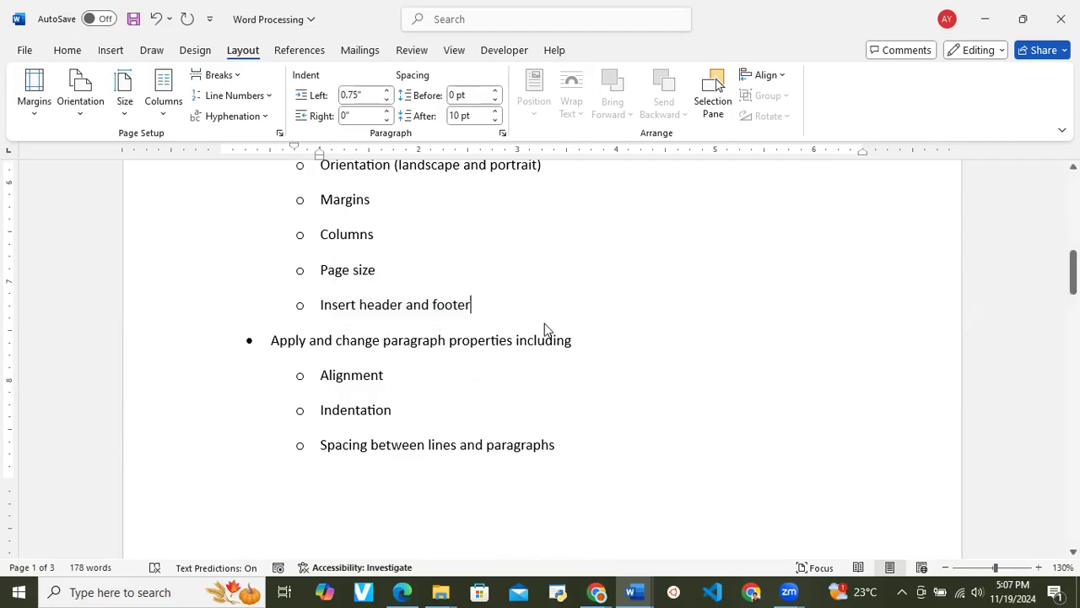
Step: Open the header area above the heading on the first page and return to the body text
{"action": "scroll", "coordinate": [544, 329], "scroll_direction": "up", "scroll_amount": 10}
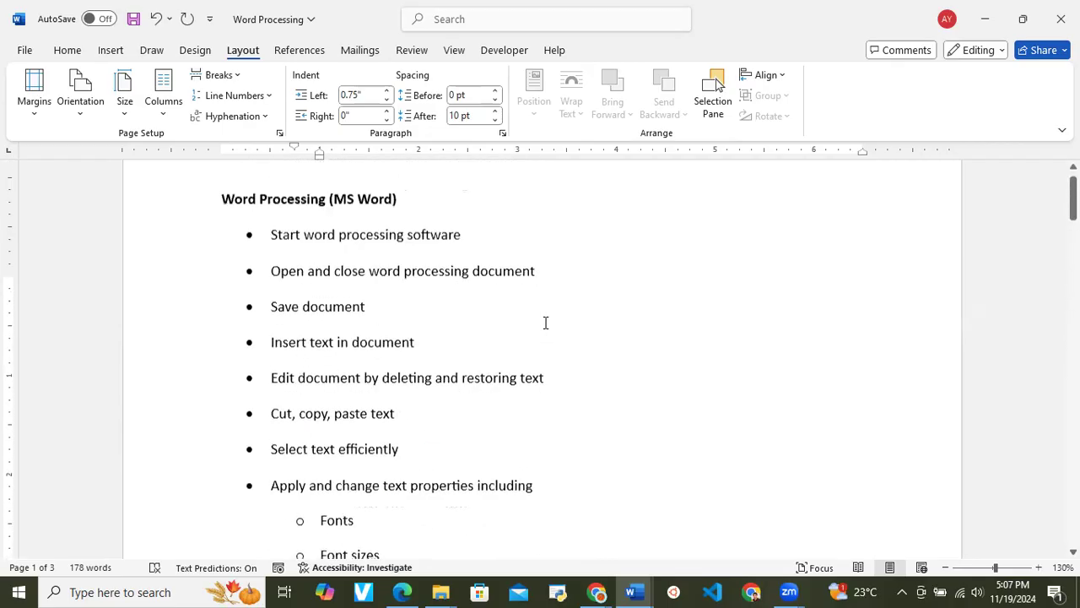
{"action": "scroll", "coordinate": [546, 322], "scroll_direction": "up", "scroll_amount": 2}
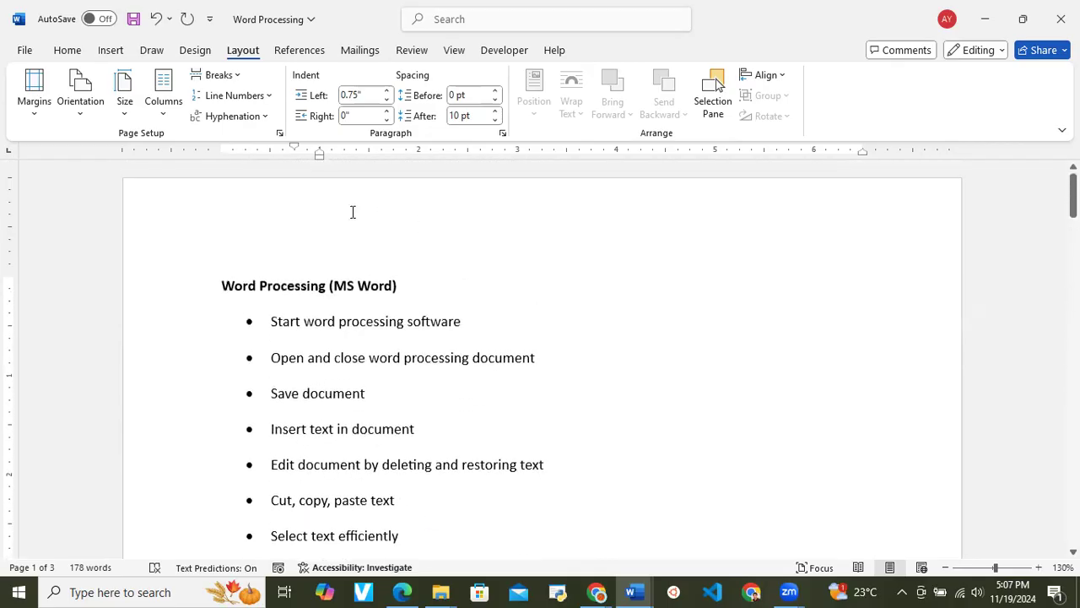
{"action": "double_click", "coordinate": [276, 215]}
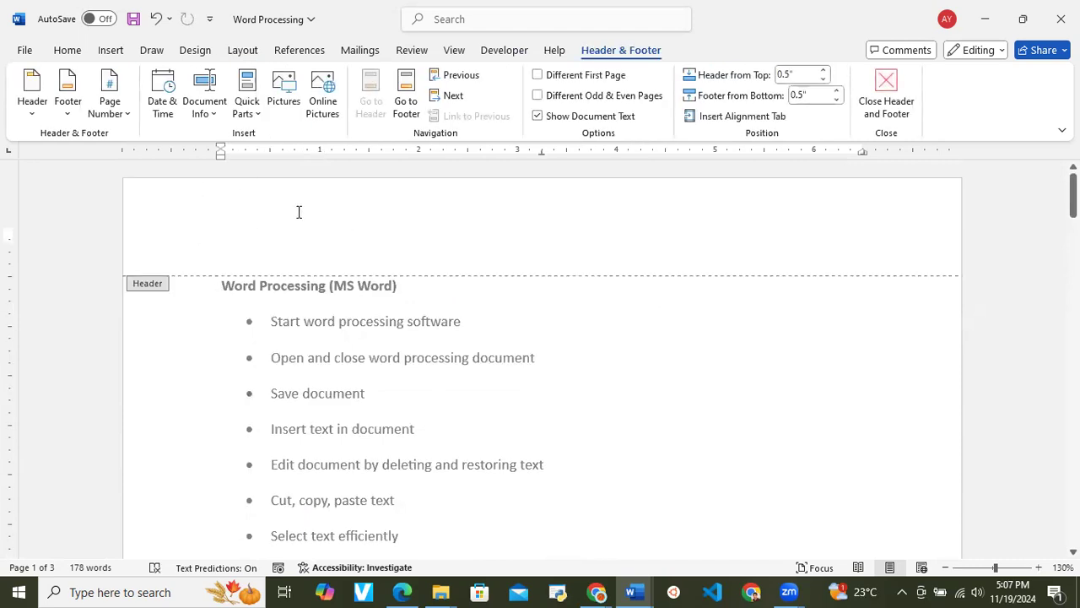
{"action": "double_click", "coordinate": [512, 310]}
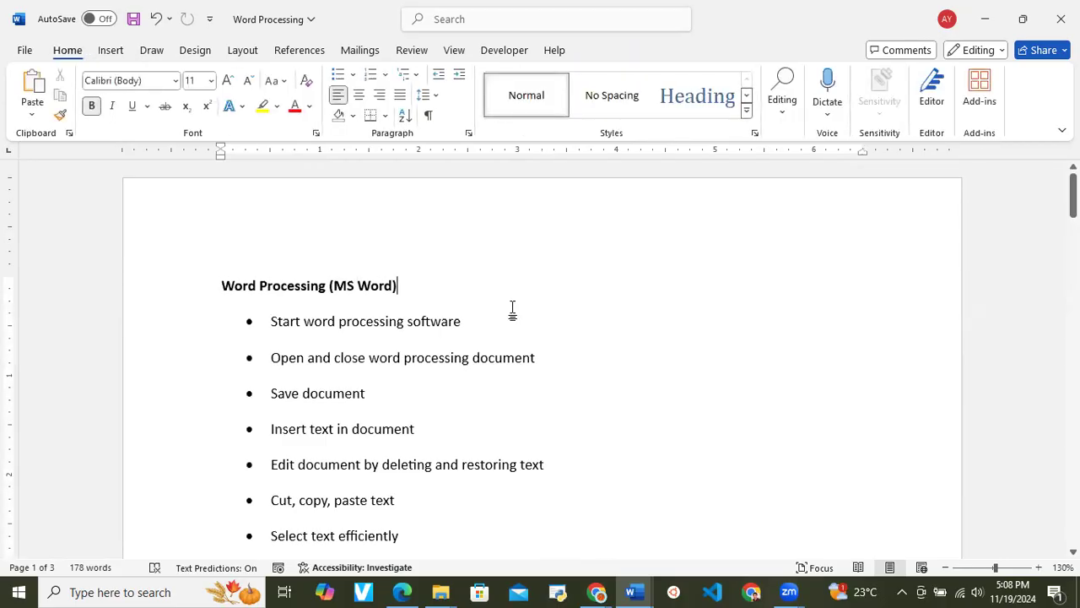
Step: Examine the empty areas at the bottom and top of the pages where footers and headers go
{"action": "scroll", "coordinate": [473, 285], "scroll_direction": "down", "scroll_amount": 2}
{"action": "scroll", "coordinate": [471, 286], "scroll_direction": "down", "scroll_amount": 9}
{"action": "scroll", "coordinate": [471, 286], "scroll_direction": "up", "scroll_amount": 1}
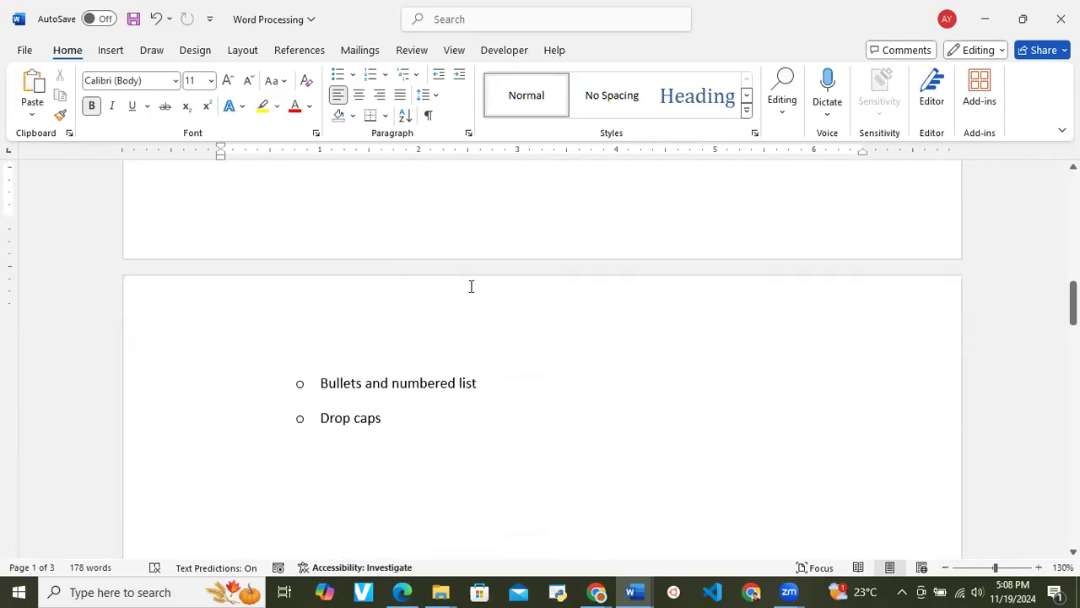
{"action": "scroll", "coordinate": [470, 286], "scroll_direction": "up", "scroll_amount": 1}
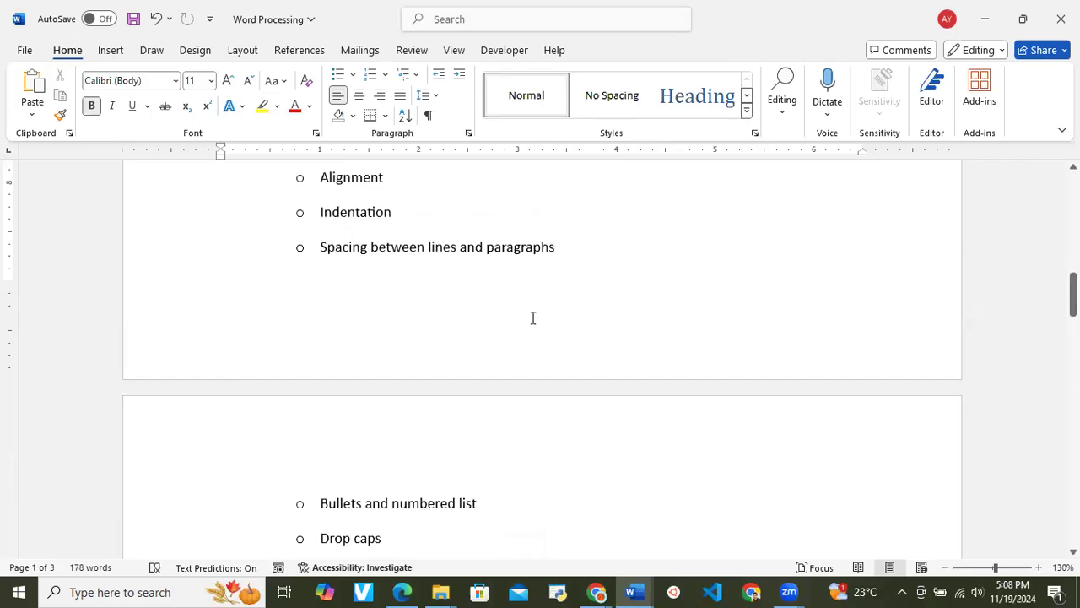
{"action": "scroll", "coordinate": [533, 318], "scroll_direction": "up", "scroll_amount": 8}
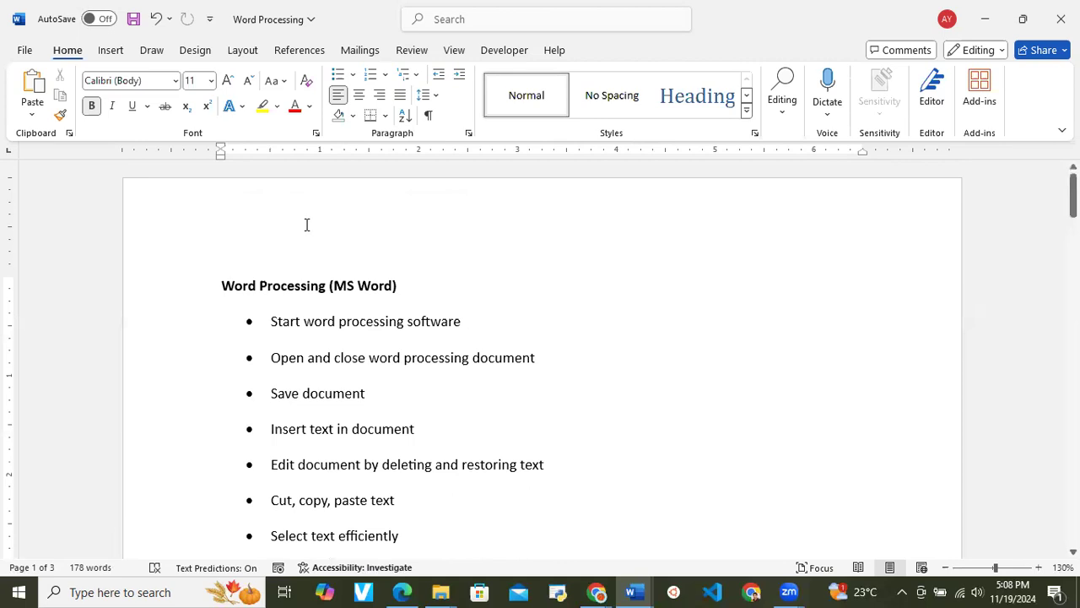
{"action": "left_click", "coordinate": [223, 285]}
{"action": "key", "text": "ctrl+z"}
{"action": "double_click", "coordinate": [256, 224]}
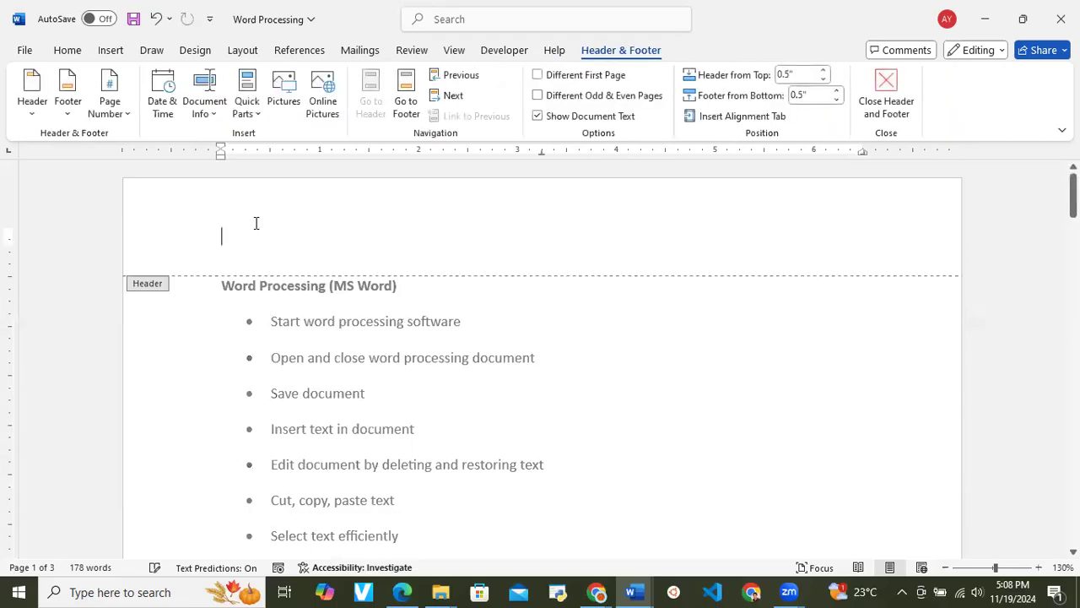
{"action": "double_click", "coordinate": [479, 289]}
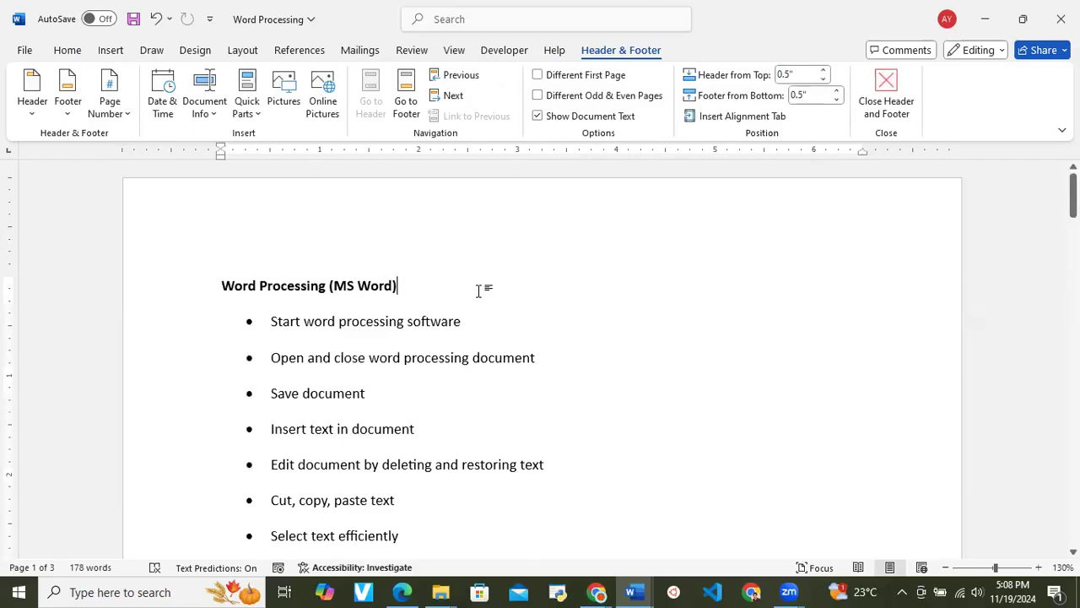
Step: Enter the author's full name in the first page's header and return to the body text
{"action": "double_click", "coordinate": [428, 202]}
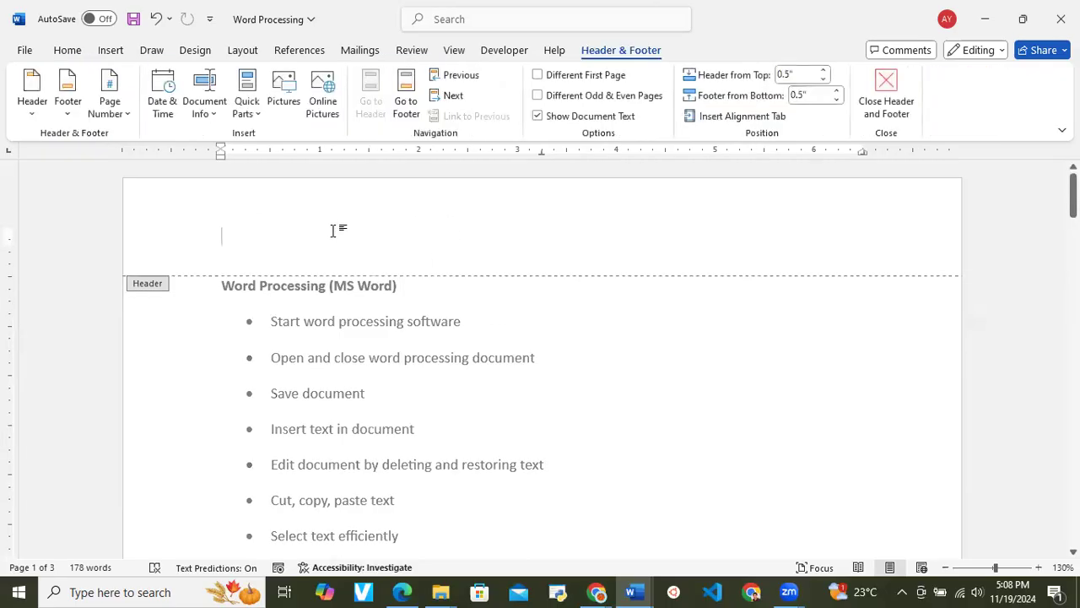
{"action": "type", "text": "Akheem "}
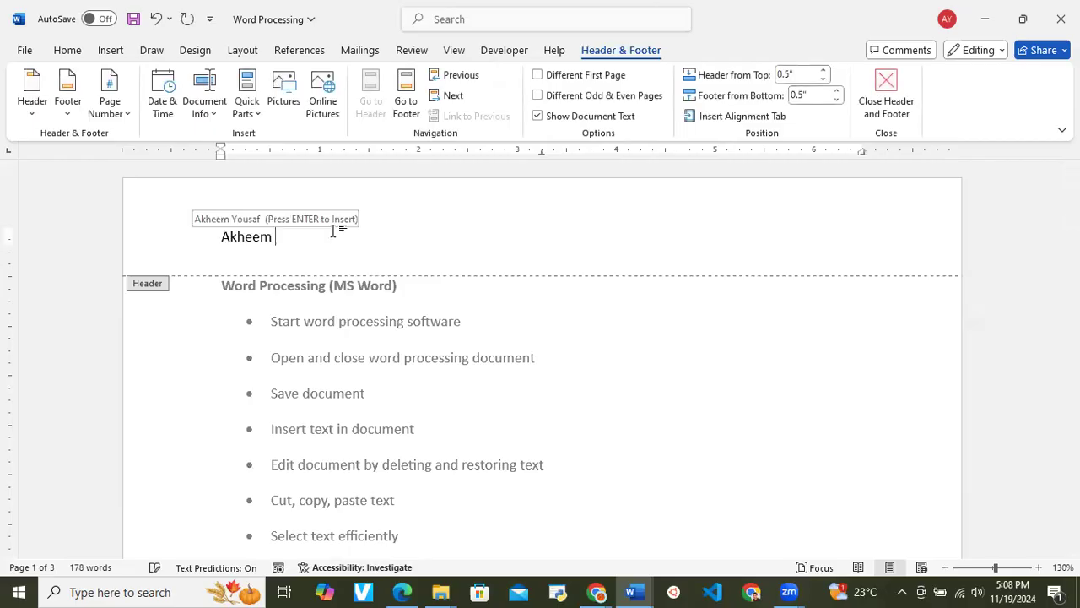
{"action": "type", "text": "YOusaf"}
{"action": "key", "text": "BackSpace"}
{"action": "key", "text": "BackSpace"}
{"action": "key", "text": "BackSpace"}
{"action": "key", "text": "BackSpace"}
{"action": "key", "text": "BackSpace"}
{"action": "type", "text": "ousaf"}
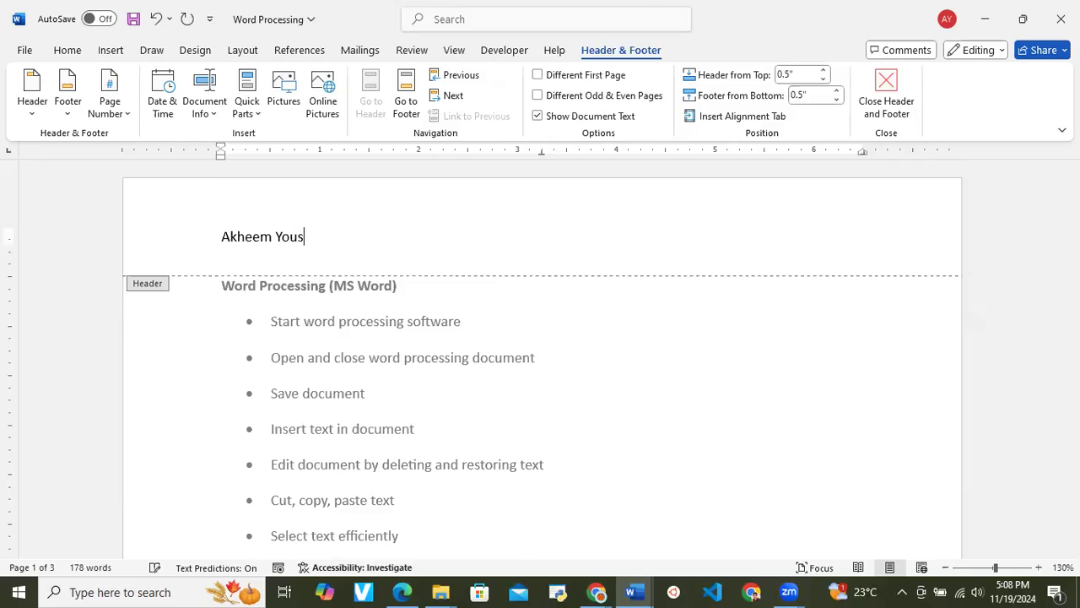
{"action": "double_click", "coordinate": [588, 319]}
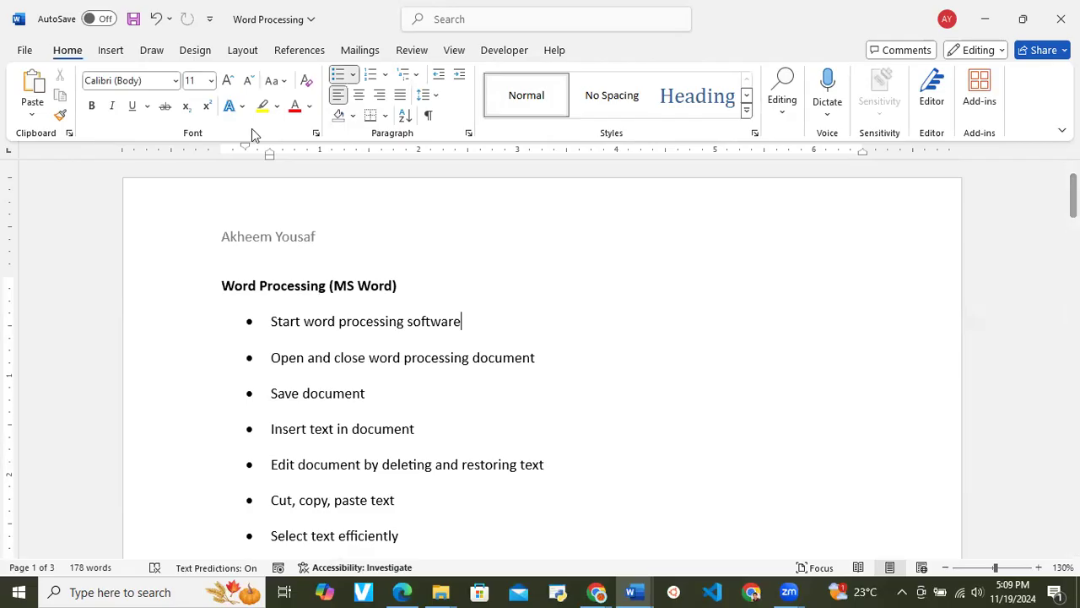
Step: Look at the built-in header designs such as Blank, Austin and Banded without choosing one
{"action": "left_click", "coordinate": [120, 53]}
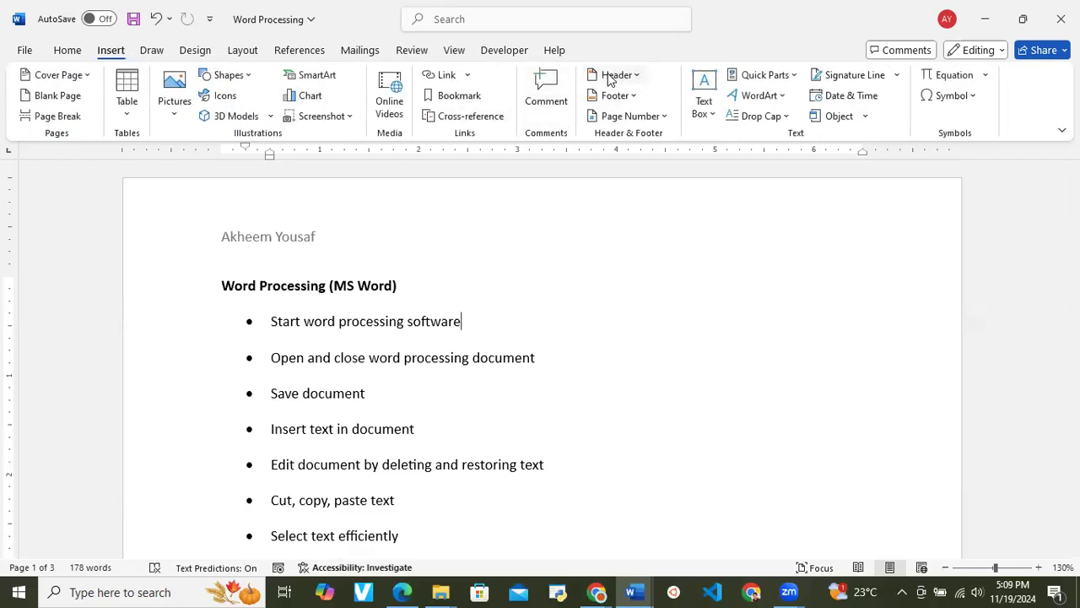
{"action": "left_click", "coordinate": [631, 80]}
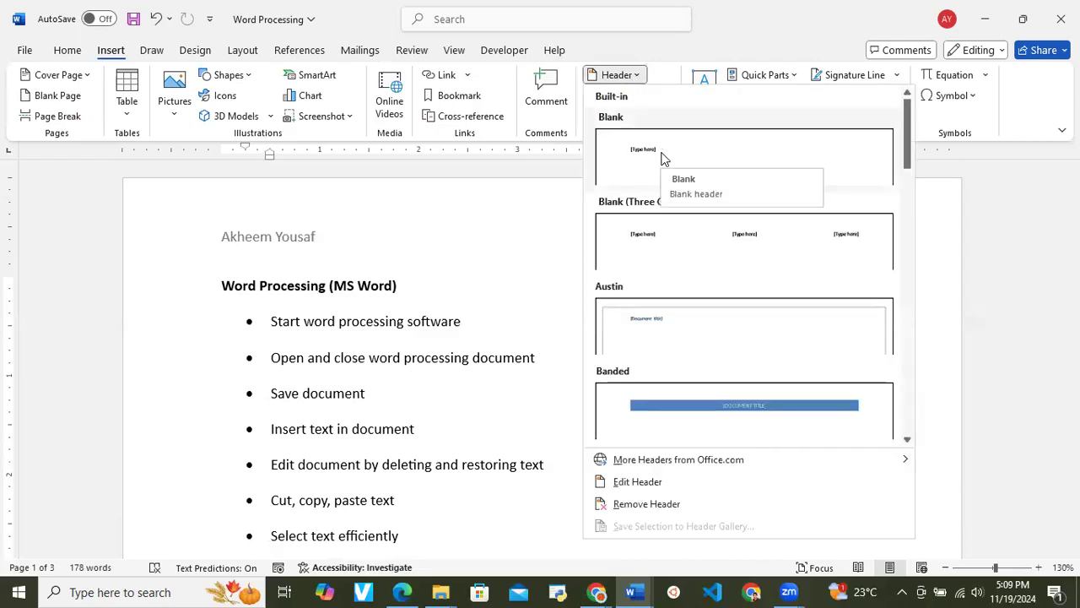
{"action": "left_click", "coordinate": [452, 227]}
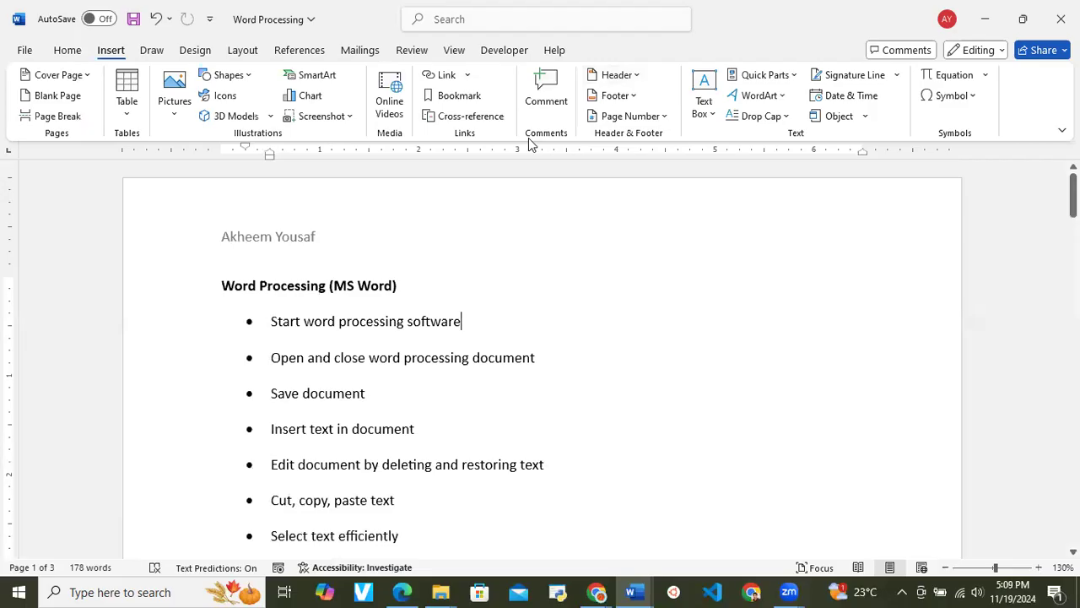
Step: Open the empty footer area at the end of the first page and return to the body text
{"action": "scroll", "coordinate": [603, 289], "scroll_direction": "down", "scroll_amount": 10}
{"action": "scroll", "coordinate": [604, 289], "scroll_direction": "down", "scroll_amount": 1}
{"action": "scroll", "coordinate": [605, 290], "scroll_direction": "up", "scroll_amount": 1}
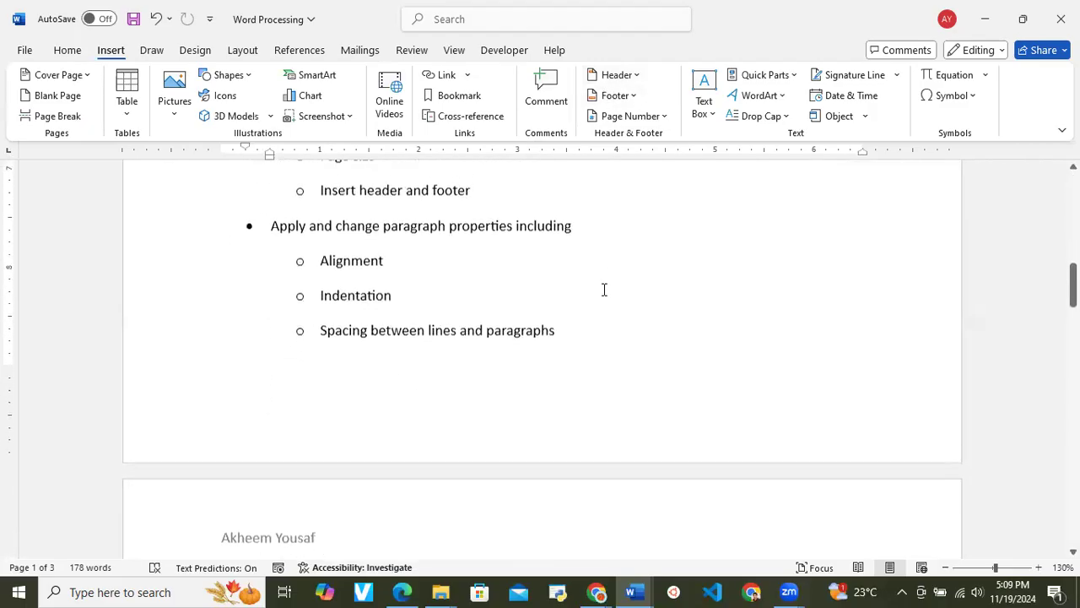
{"action": "double_click", "coordinate": [284, 418]}
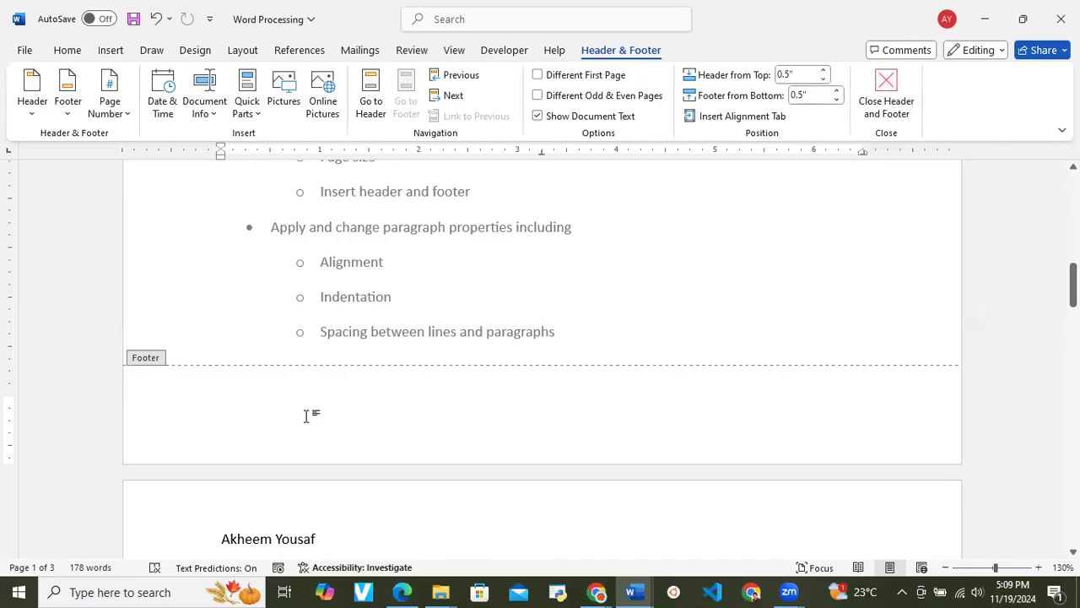
{"action": "double_click", "coordinate": [81, 396]}
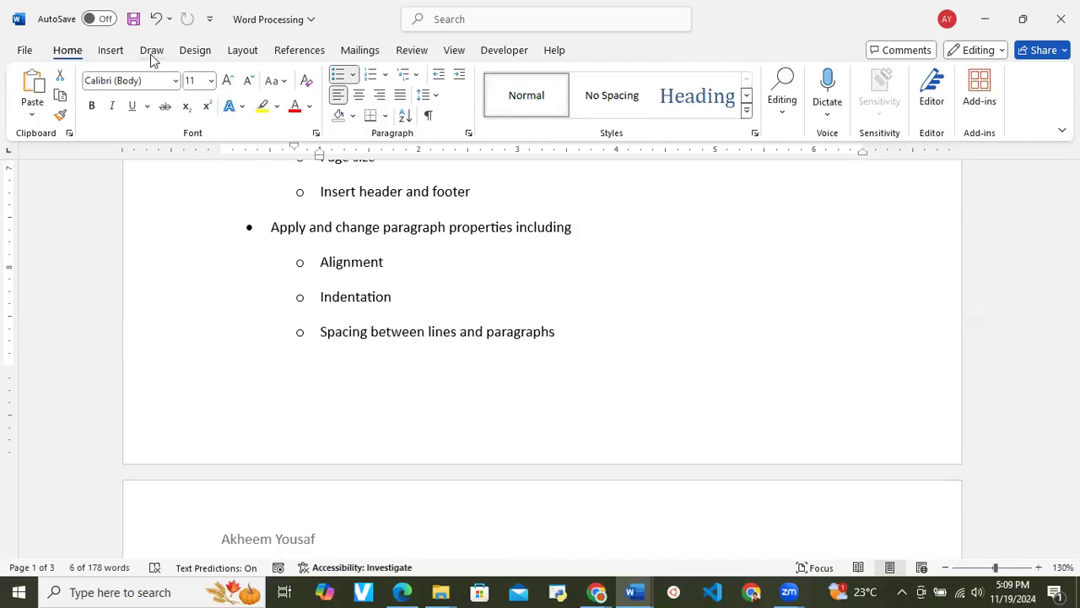
Step: Insert the built-in Blank footer with the text "Word basics" and return to the body text
{"action": "left_click", "coordinate": [117, 52]}
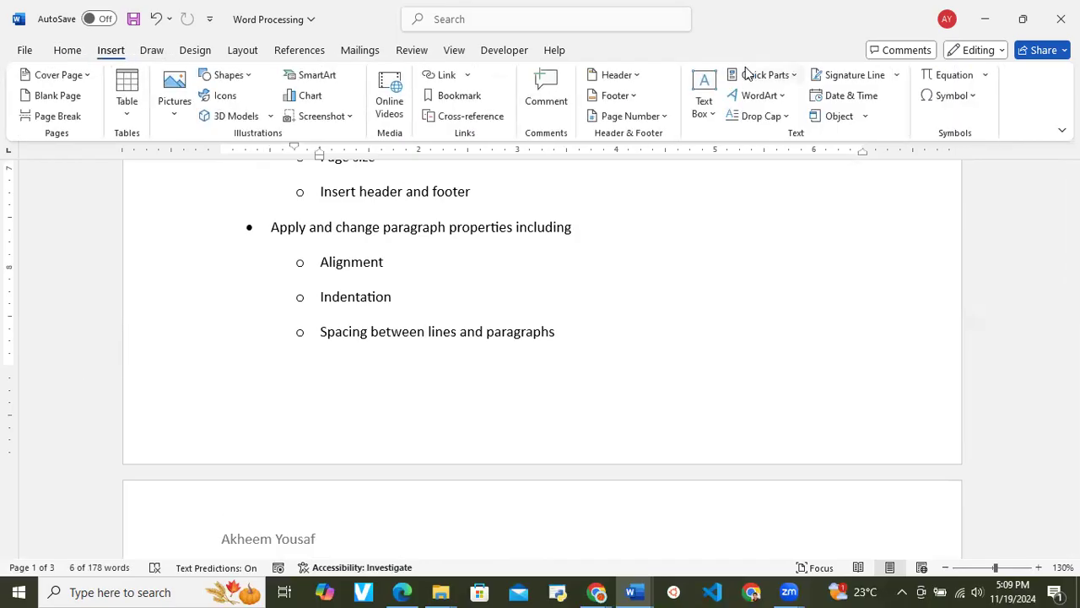
{"action": "left_click", "coordinate": [622, 95]}
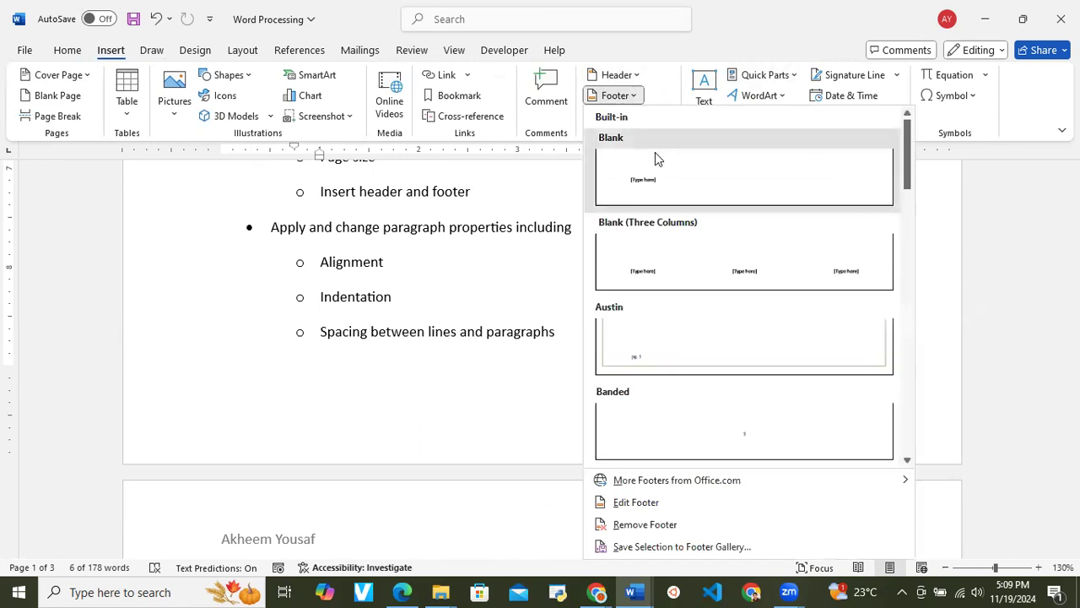
{"action": "left_click", "coordinate": [655, 154]}
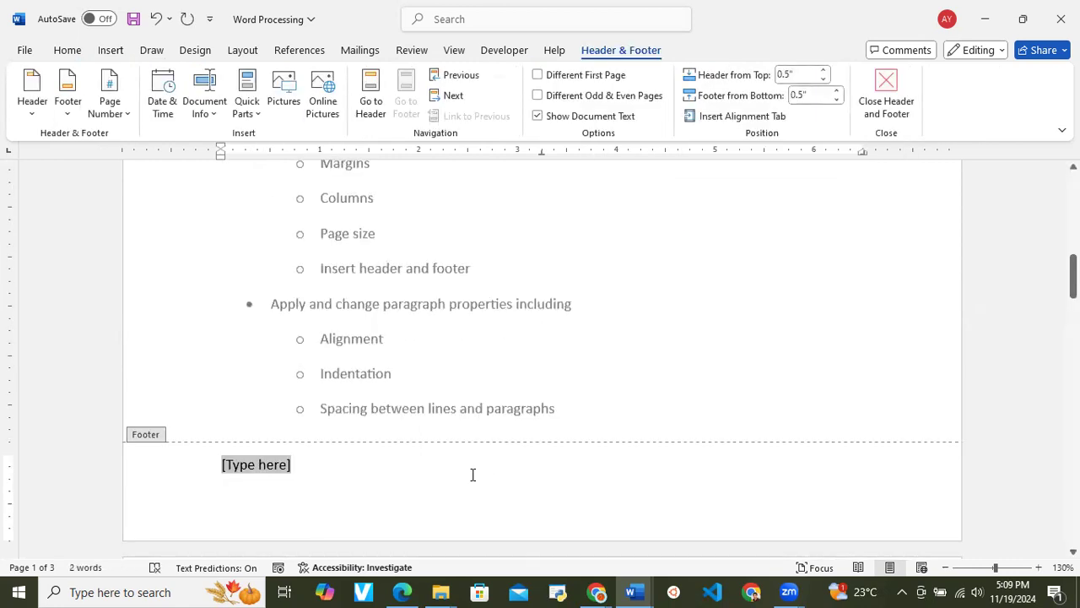
{"action": "type", "text": "WOrd"}
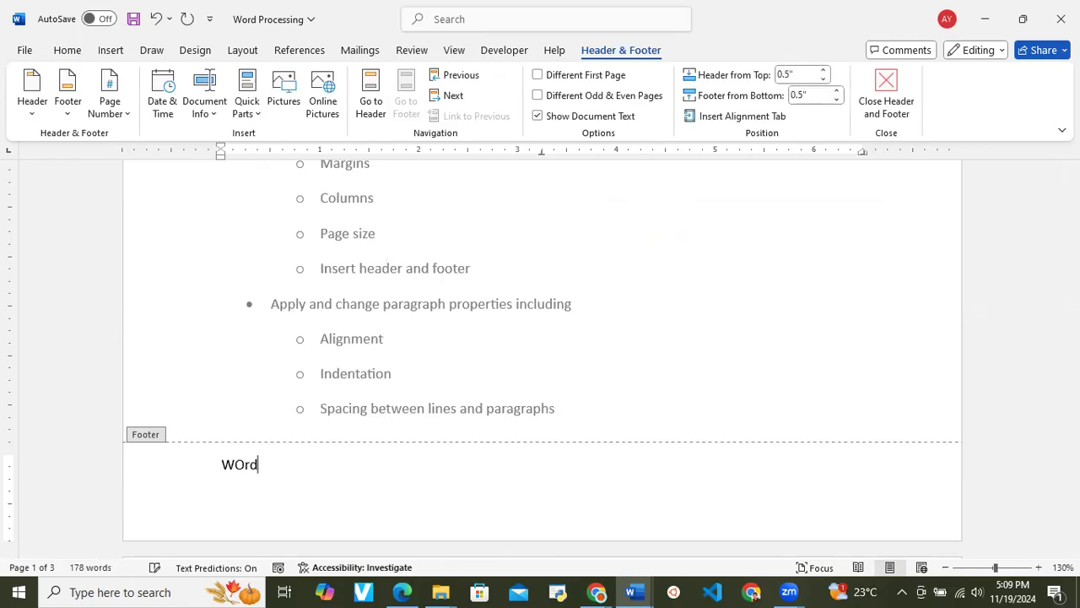
{"action": "key", "text": "BackSpace"}
{"action": "key", "text": "BackSpace"}
{"action": "key", "text": "BackSpace"}
{"action": "type", "text": "ord basics"}
{"action": "key", "text": "Return"}
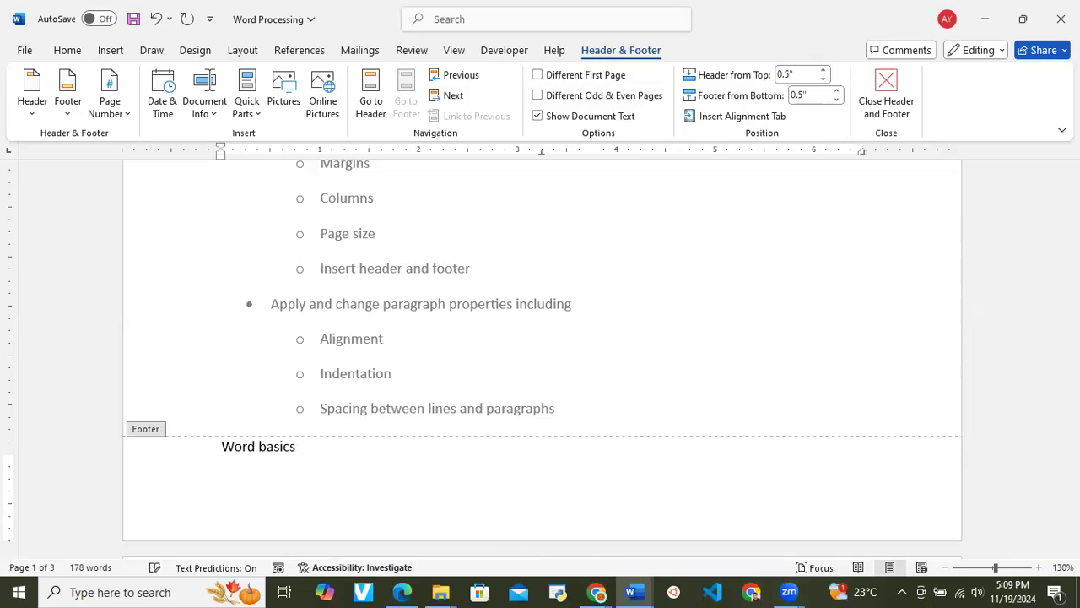
{"action": "key", "text": "BackSpace"}
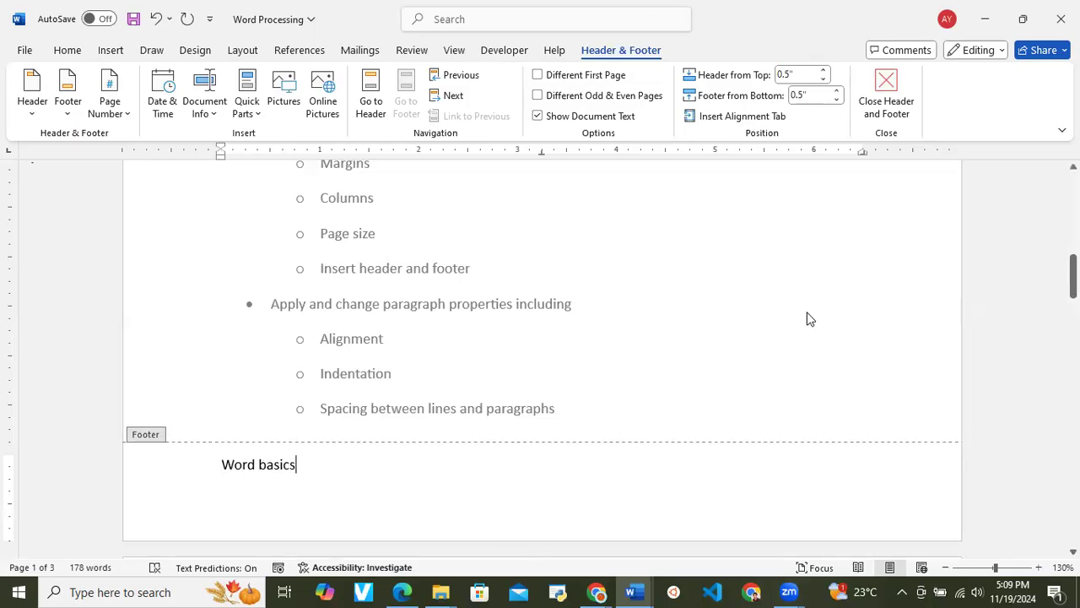
{"action": "double_click", "coordinate": [807, 314]}
Step: Examine the header and footer on each page from the first to the last
{"action": "scroll", "coordinate": [737, 461], "scroll_direction": "up", "scroll_amount": 10}
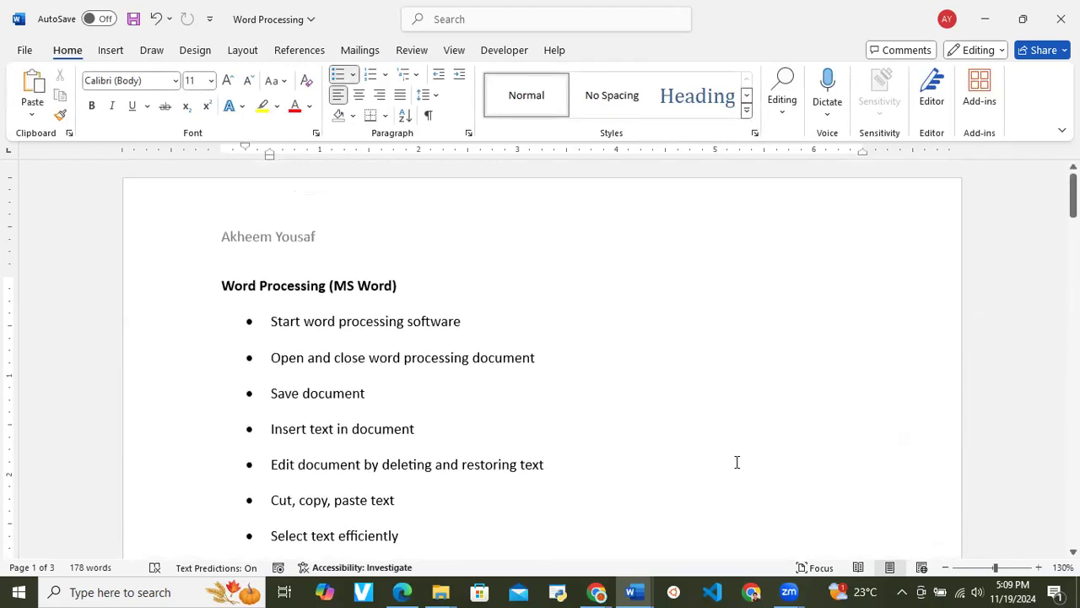
{"action": "scroll", "coordinate": [736, 462], "scroll_direction": "down", "scroll_amount": 10}
{"action": "scroll", "coordinate": [737, 461], "scroll_direction": "up", "scroll_amount": 2}
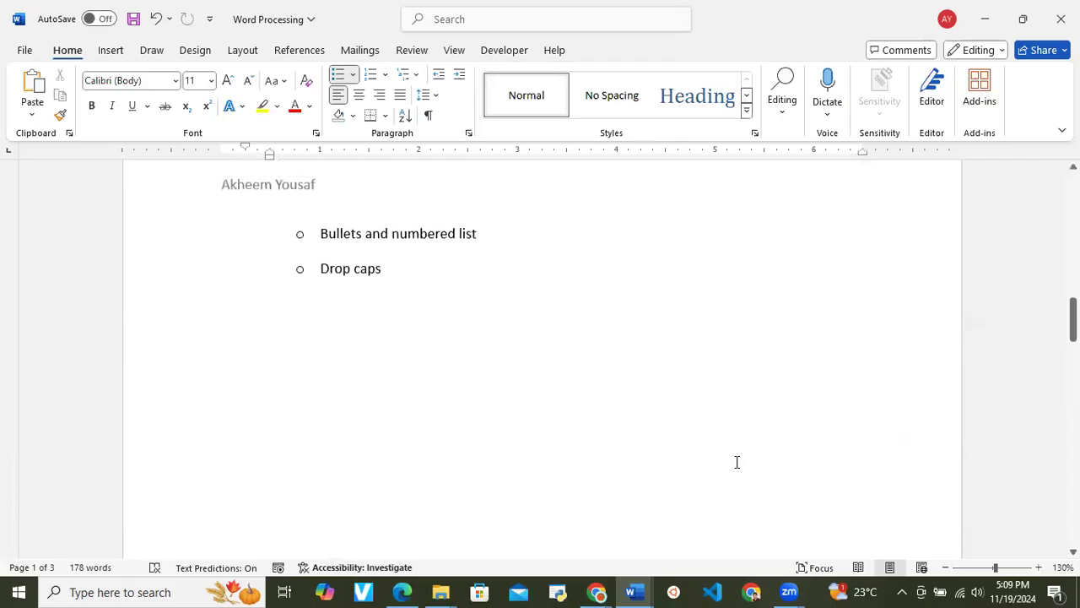
{"action": "scroll", "coordinate": [737, 462], "scroll_direction": "up", "scroll_amount": 10}
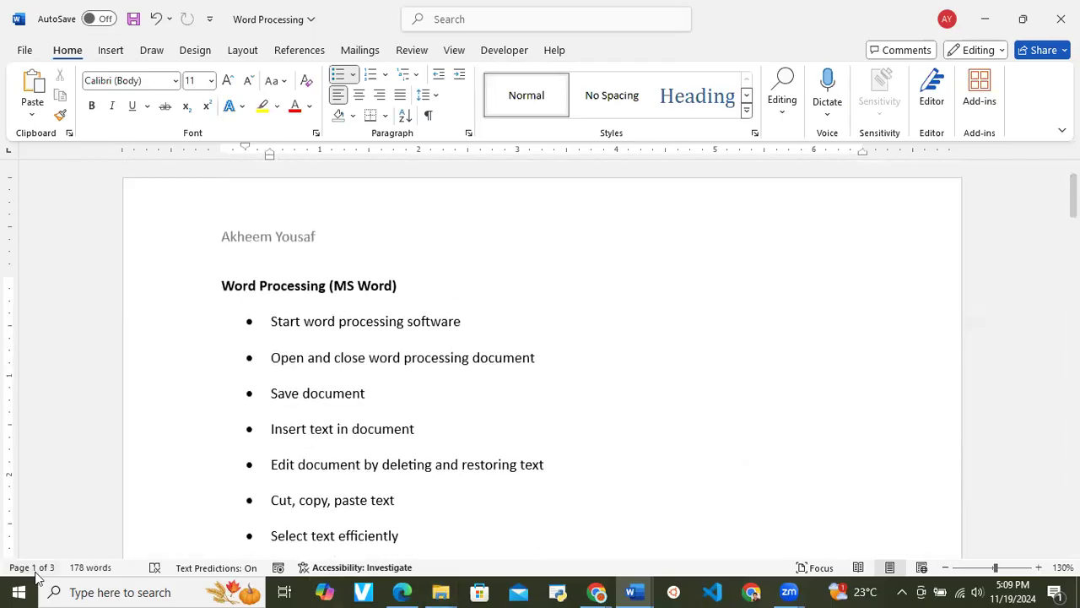
{"action": "scroll", "coordinate": [495, 407], "scroll_direction": "down", "scroll_amount": 1}
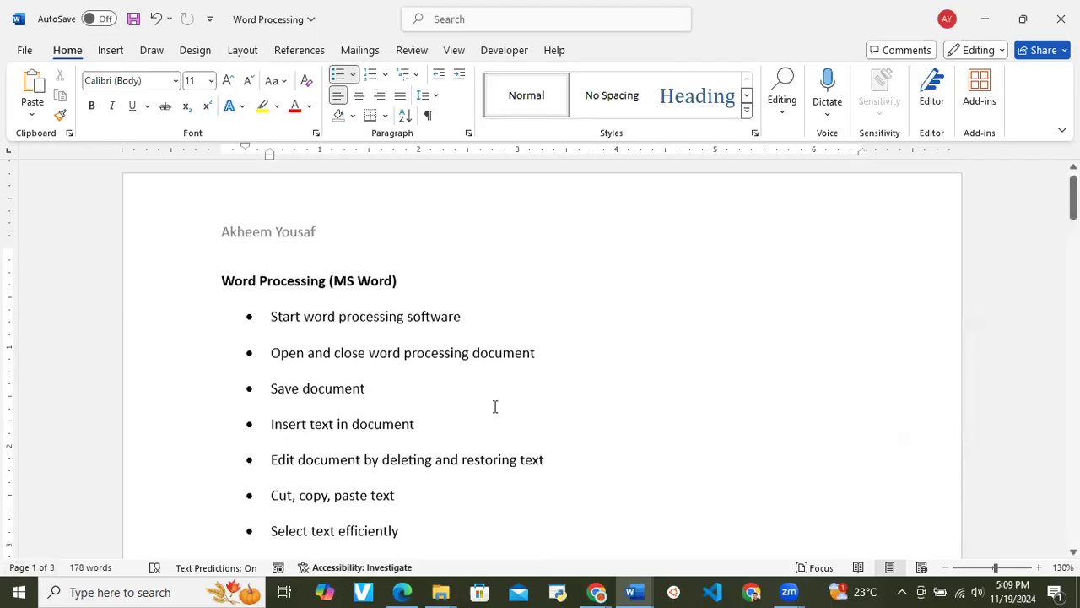
{"action": "scroll", "coordinate": [496, 406], "scroll_direction": "down", "scroll_amount": 10}
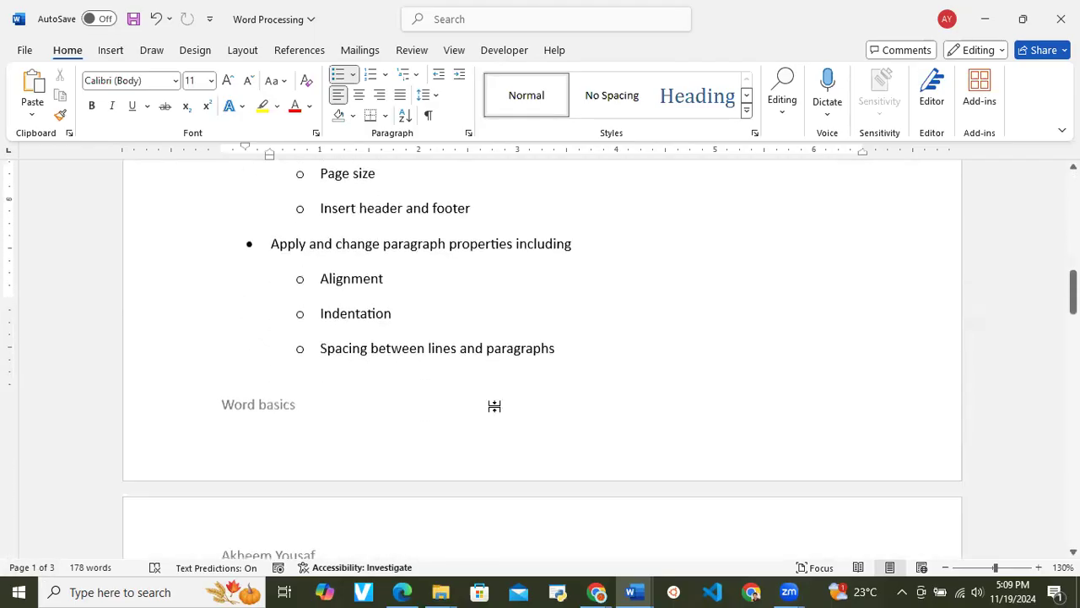
{"action": "scroll", "coordinate": [246, 357], "scroll_direction": "down", "scroll_amount": 1}
{"action": "scroll", "coordinate": [345, 358], "scroll_direction": "down", "scroll_amount": 1}
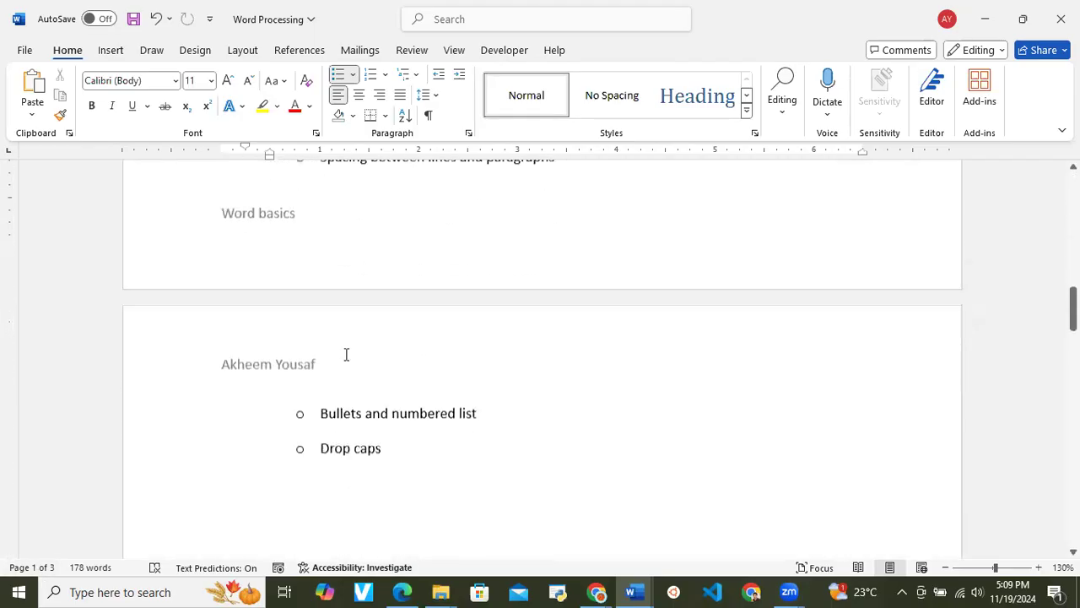
{"action": "scroll", "coordinate": [292, 340], "scroll_direction": "down", "scroll_amount": 1}
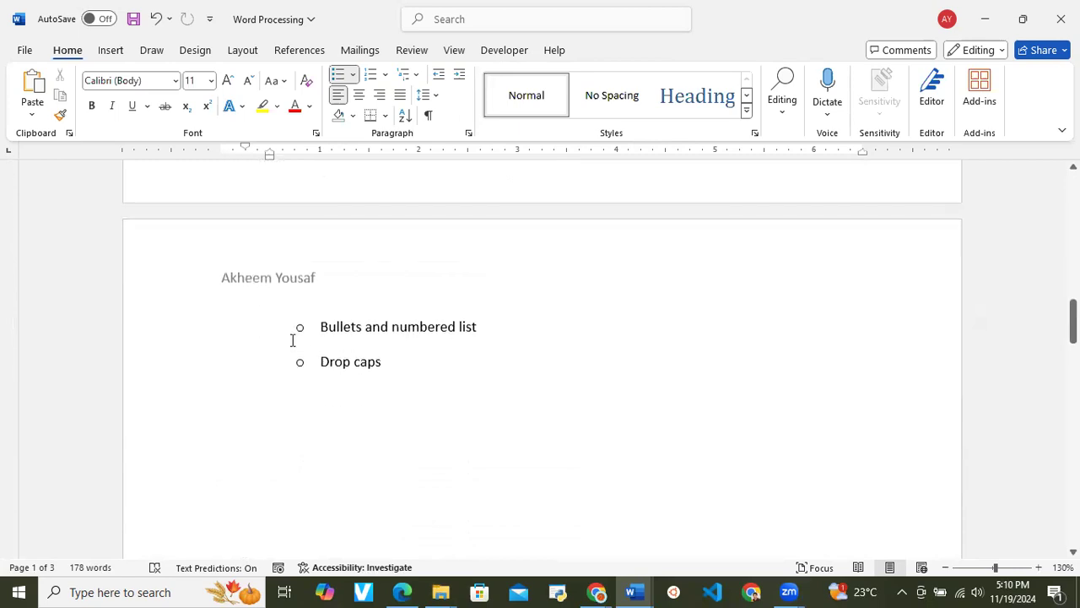
{"action": "scroll", "coordinate": [292, 340], "scroll_direction": "down", "scroll_amount": 10}
{"action": "scroll", "coordinate": [291, 338], "scroll_direction": "down", "scroll_amount": 2}
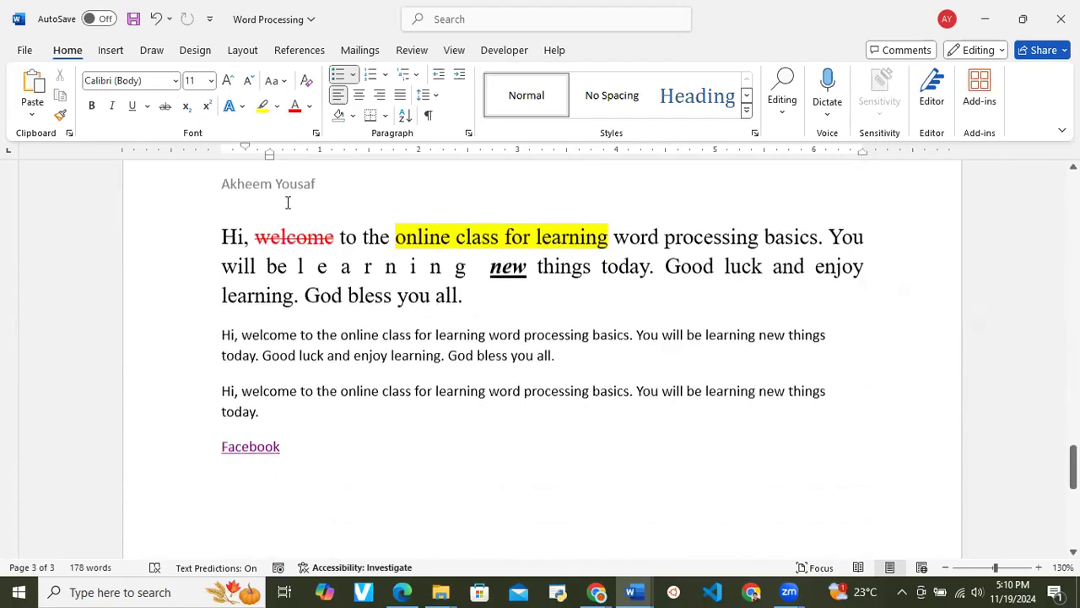
{"action": "scroll", "coordinate": [287, 202], "scroll_direction": "down", "scroll_amount": 9}
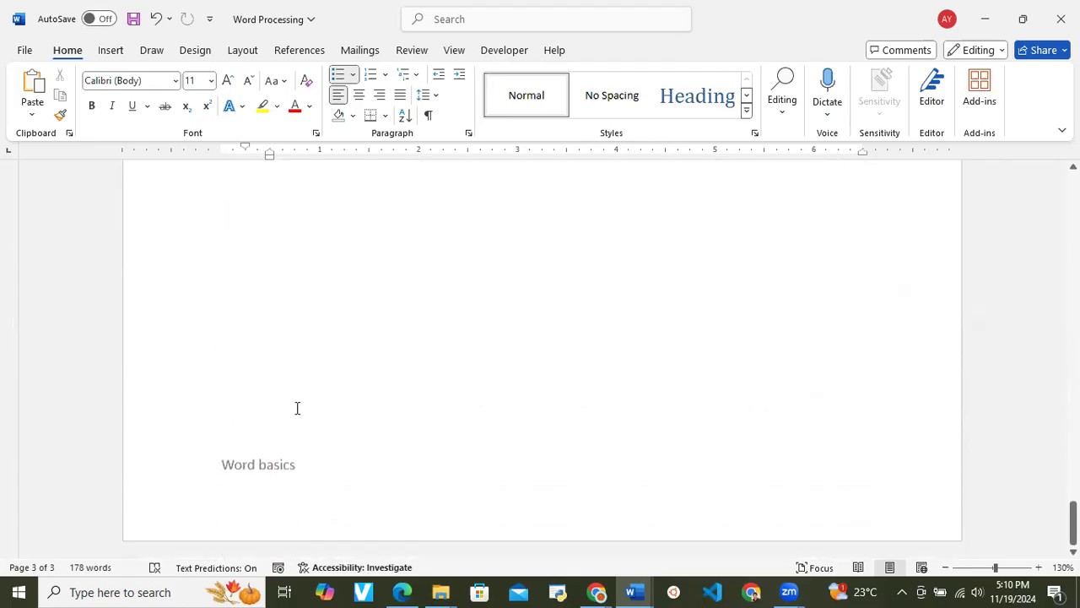
{"action": "scroll", "coordinate": [297, 408], "scroll_direction": "up", "scroll_amount": 20}
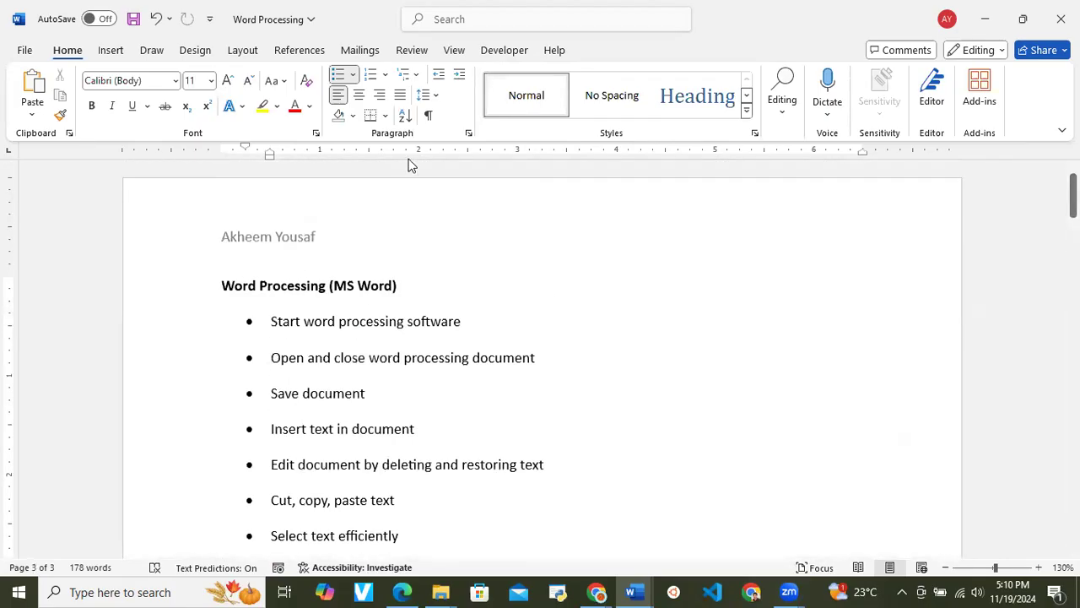
Step: Reopen the first page's header containing the name and return to the body text without editing it
{"action": "double_click", "coordinate": [321, 236]}
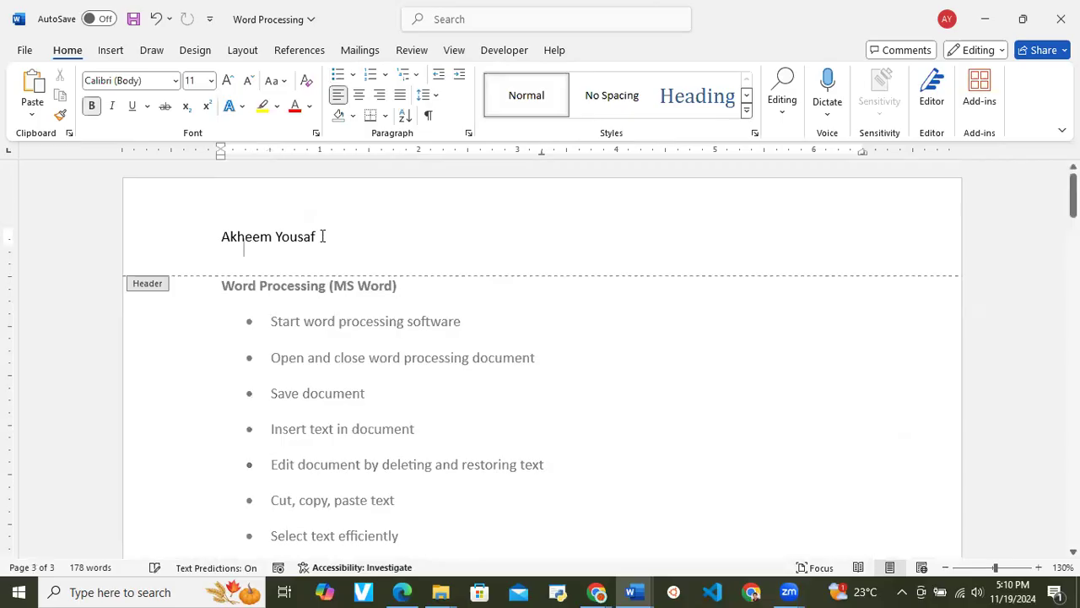
{"action": "double_click", "coordinate": [568, 336]}
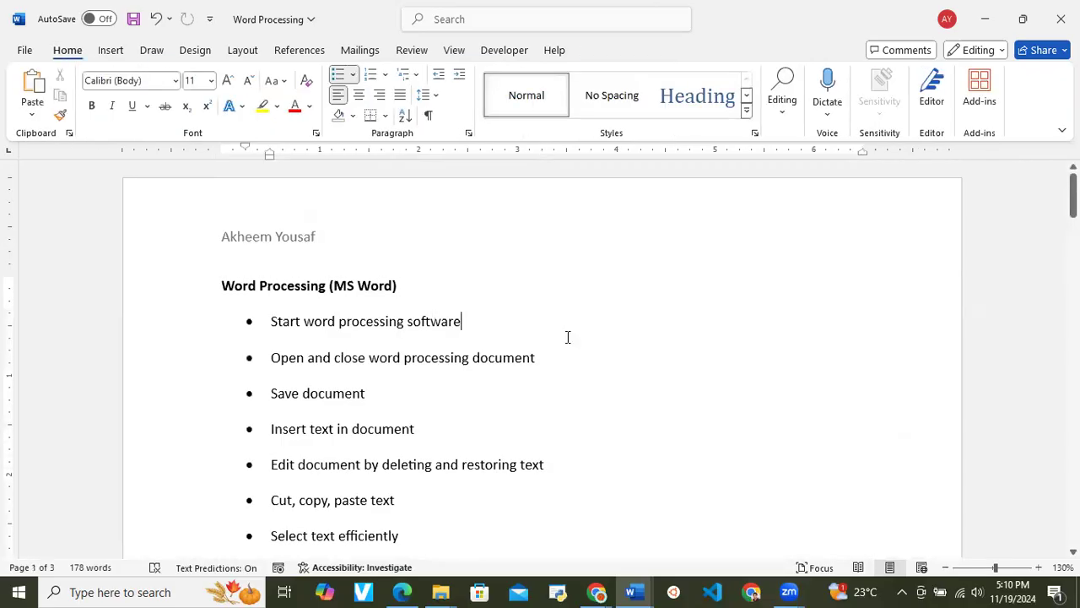
{"action": "scroll", "coordinate": [290, 326], "scroll_direction": "down", "scroll_amount": 1}
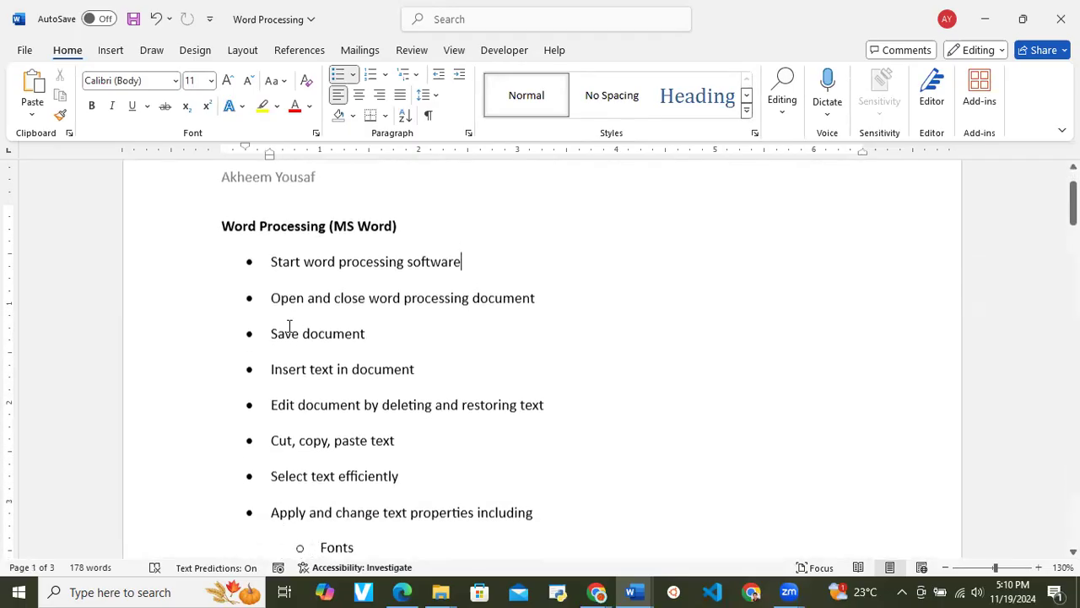
{"action": "scroll", "coordinate": [332, 273], "scroll_direction": "up", "scroll_amount": 1}
{"action": "scroll", "coordinate": [332, 273], "scroll_direction": "up", "scroll_amount": 1}
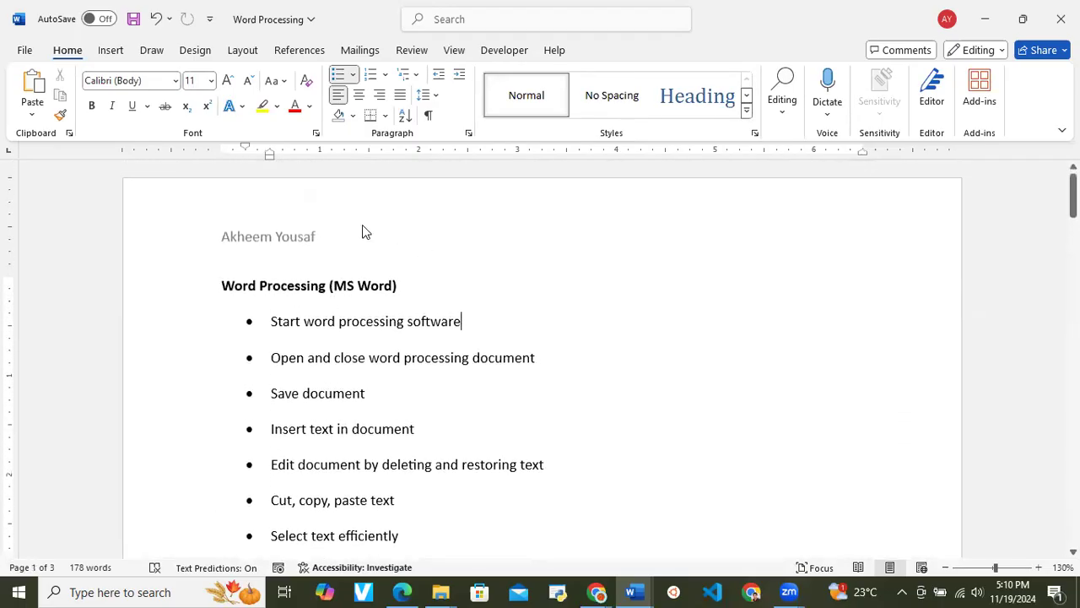
Step: Center the name in the page header and return to the body text
{"action": "double_click", "coordinate": [329, 234]}
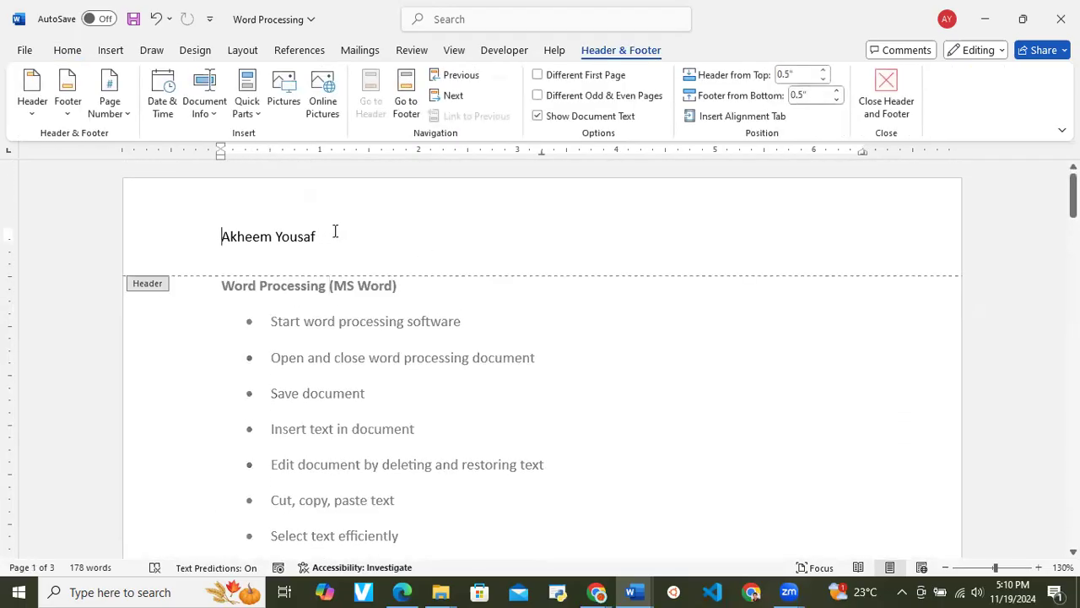
{"action": "left_click", "coordinate": [68, 50]}
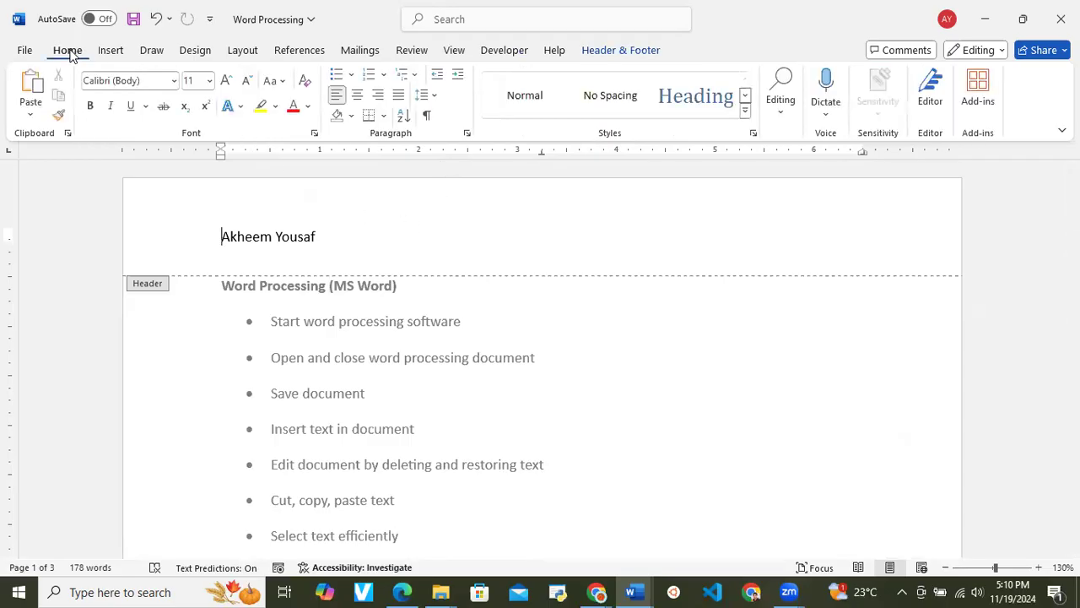
{"action": "left_click", "coordinate": [358, 95]}
{"action": "double_click", "coordinate": [682, 344]}
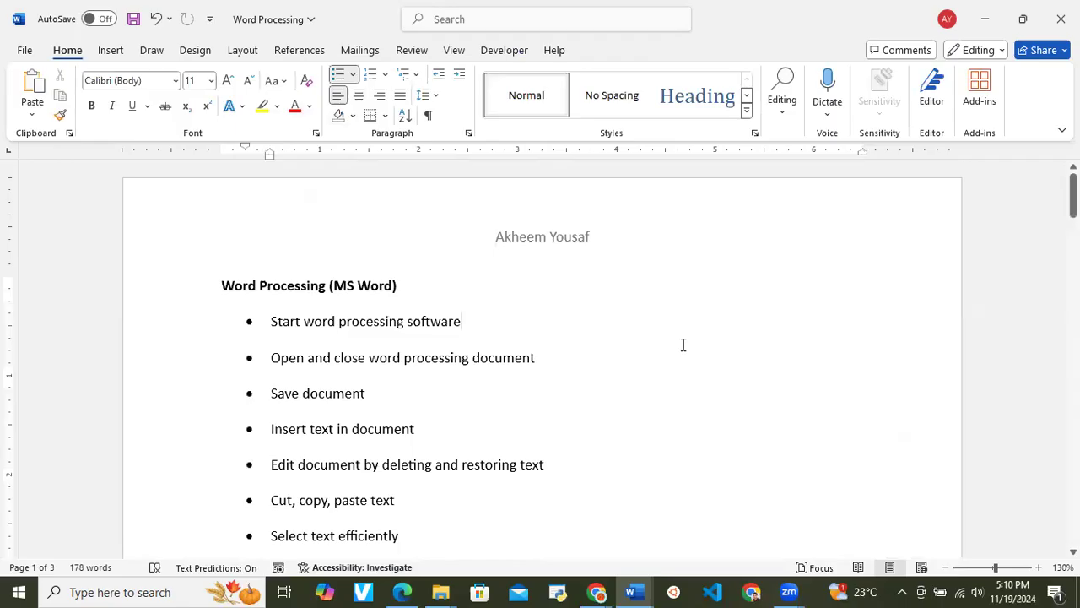
Step: Look through the document's pages to check the centered header, ending back at the first page
{"action": "scroll", "coordinate": [683, 344], "scroll_direction": "down", "scroll_amount": 1}
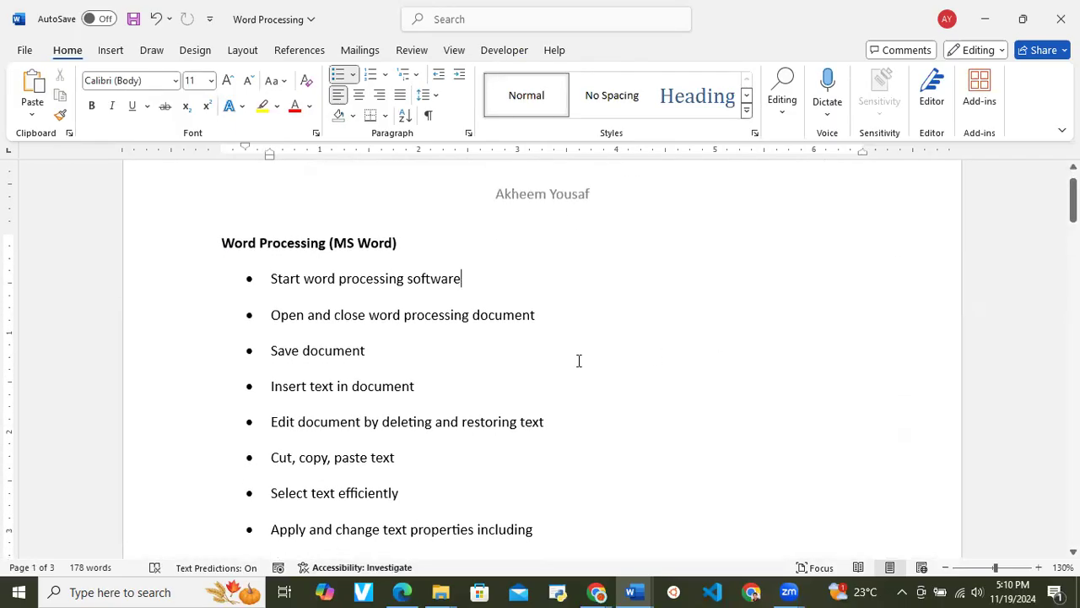
{"action": "scroll", "coordinate": [579, 360], "scroll_direction": "down", "scroll_amount": 10}
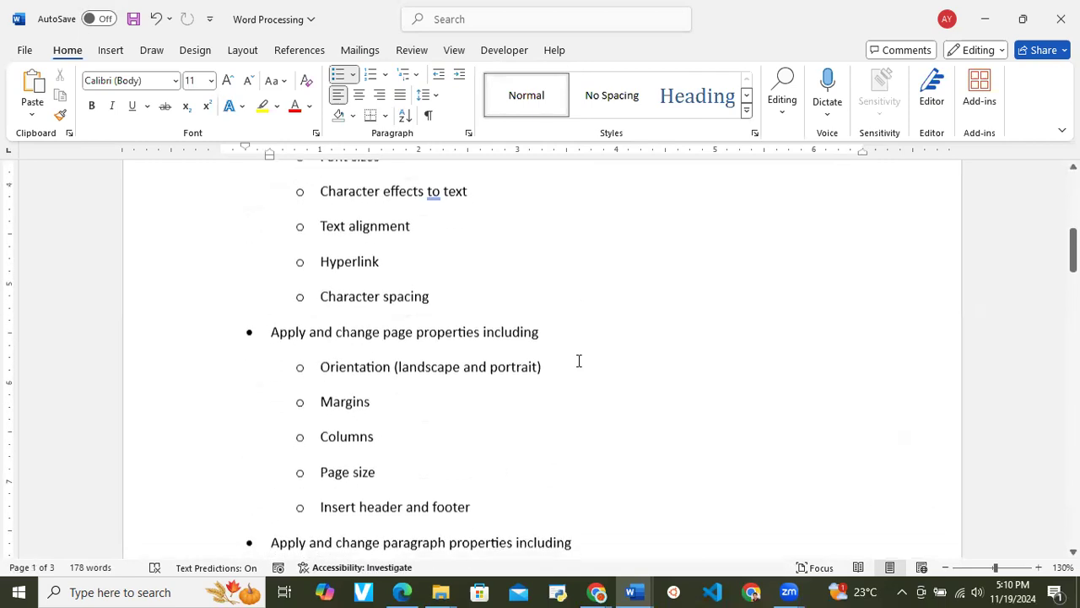
{"action": "scroll", "coordinate": [579, 361], "scroll_direction": "down", "scroll_amount": 16}
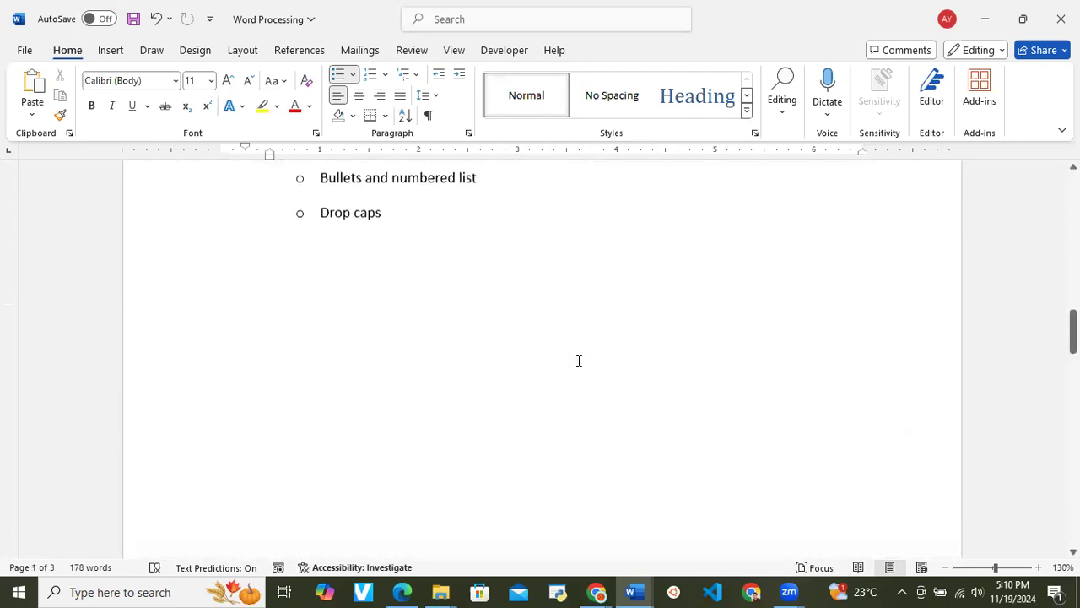
{"action": "scroll", "coordinate": [579, 360], "scroll_direction": "down", "scroll_amount": 10}
{"action": "scroll", "coordinate": [578, 361], "scroll_direction": "up", "scroll_amount": 20}
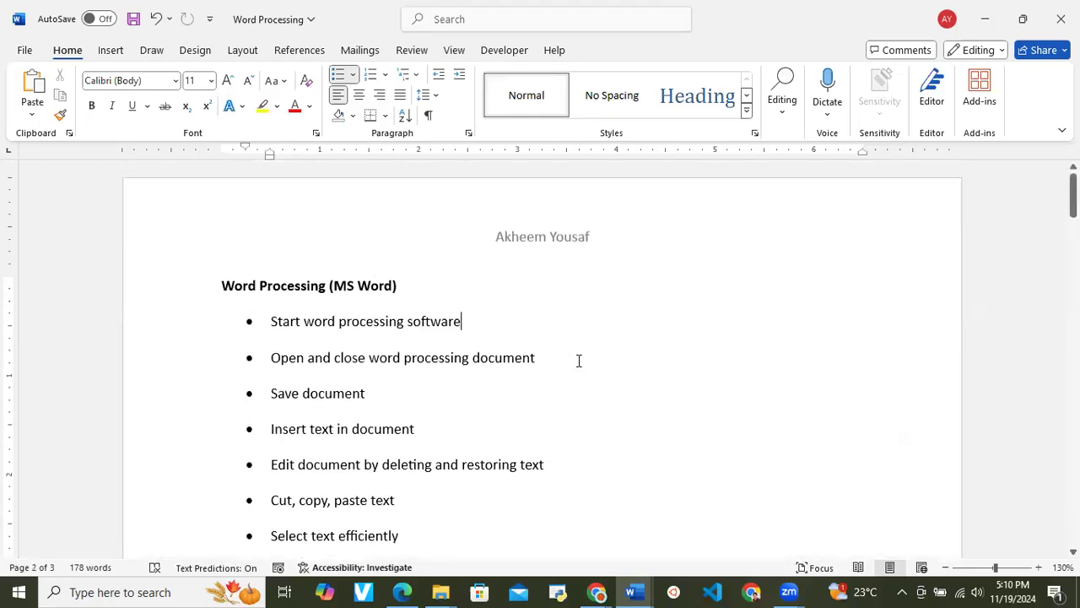